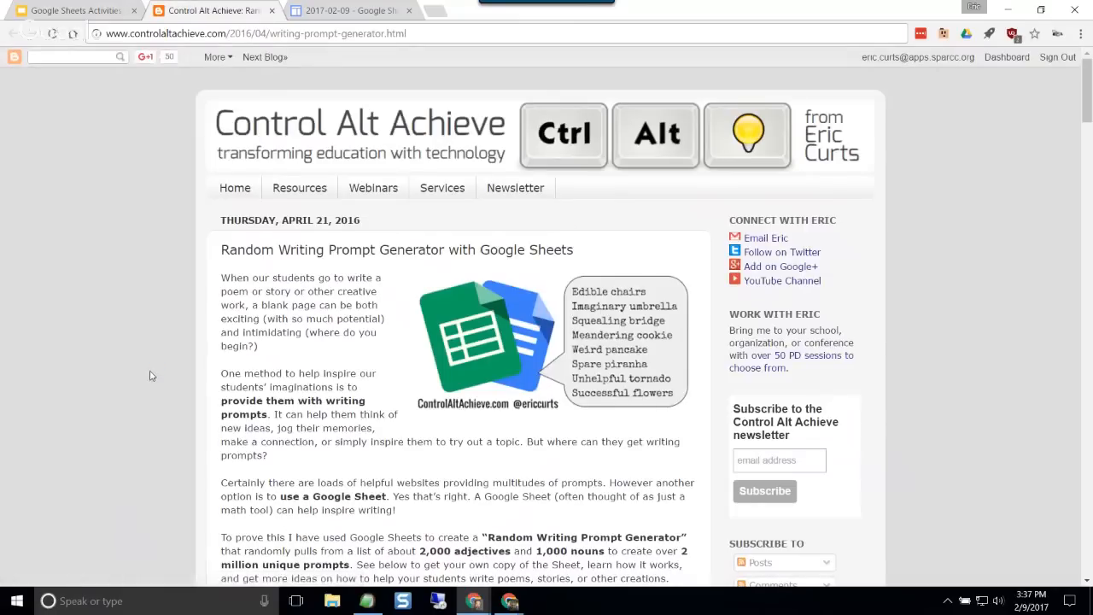
Step: Read the blog post's introduction to the Random Writing Prompt Generator, including the passage on its adjective and noun lists
key("ctrl+plus")
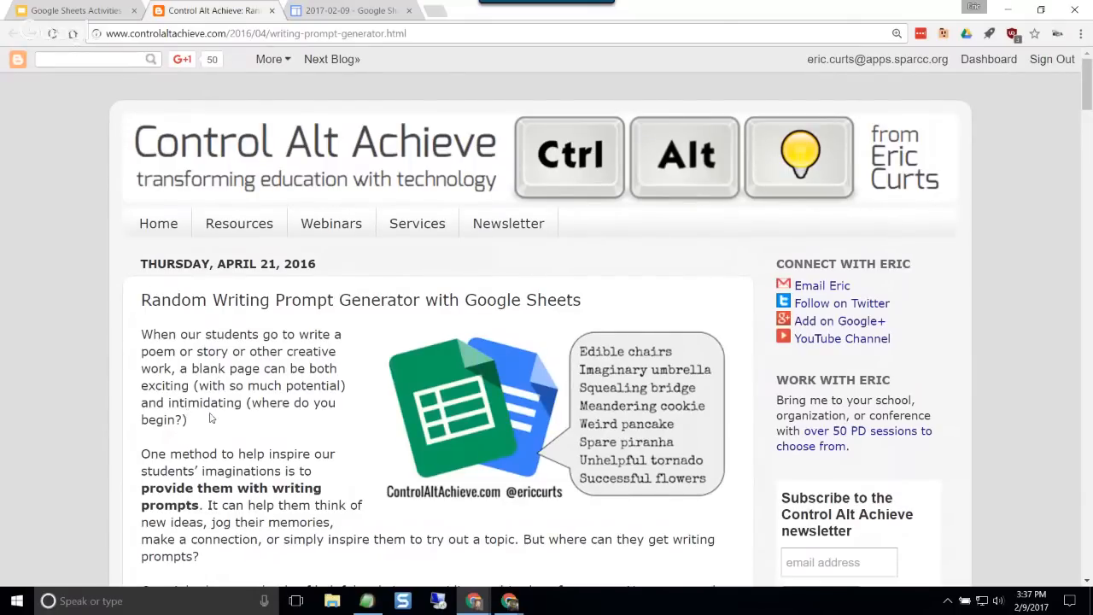
scroll(256, 386, "down", 3)
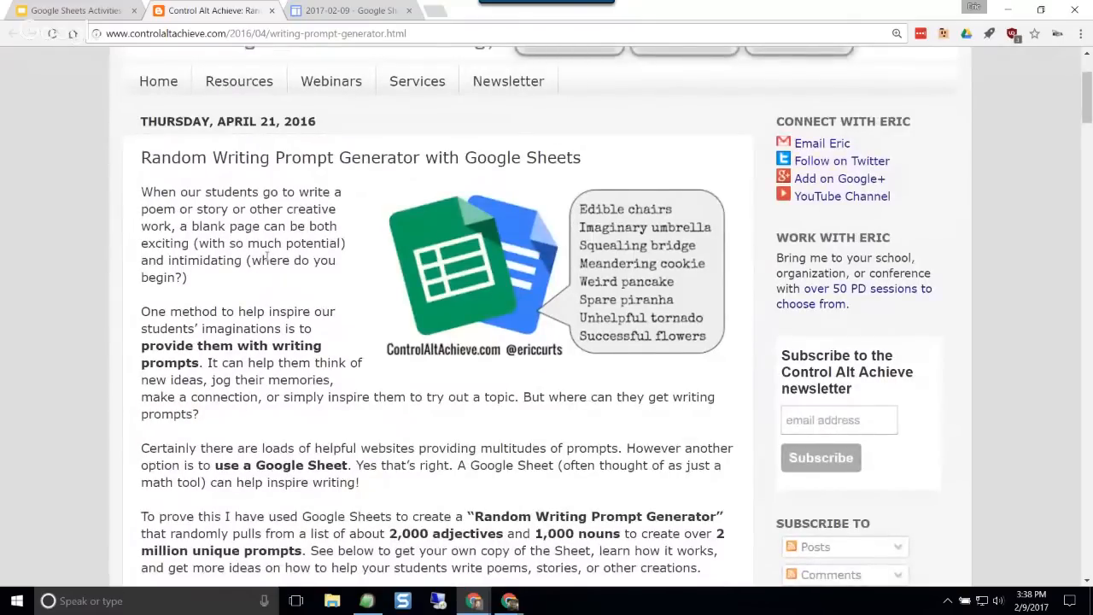
scroll(267, 259, "down", 8)
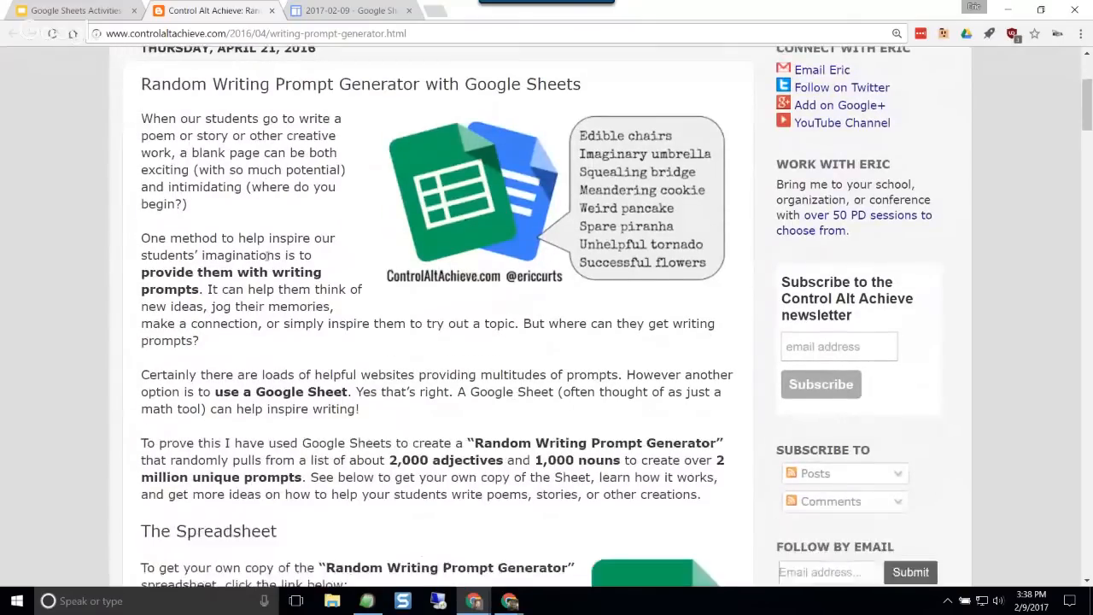
scroll(269, 242, "down", 2)
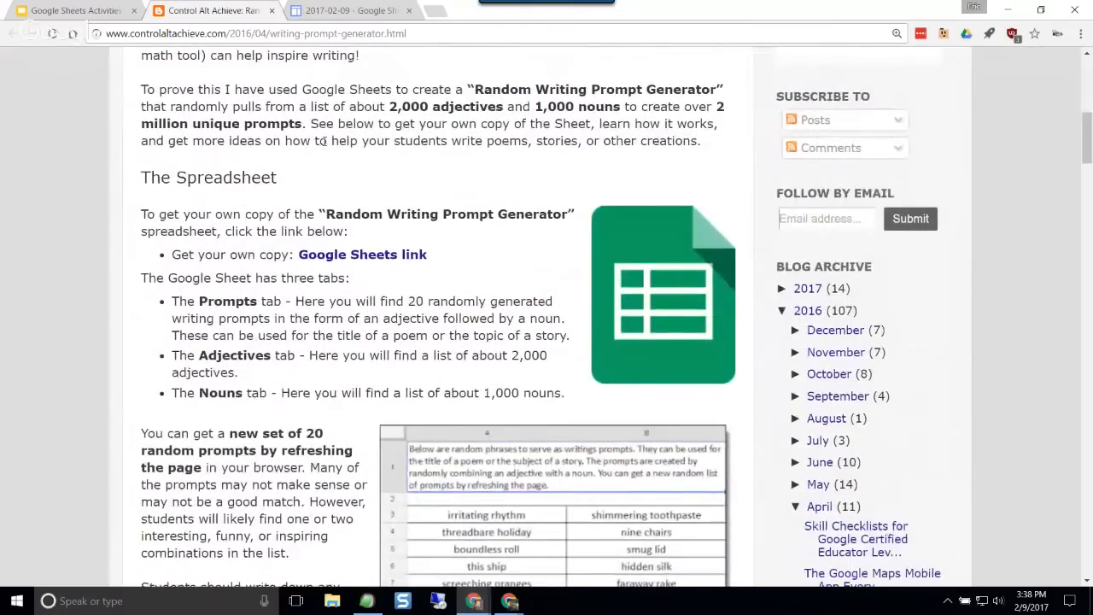
scroll(324, 142, "up", 3)
left_click_drag(386, 248, 515, 256)
left_click(530, 254)
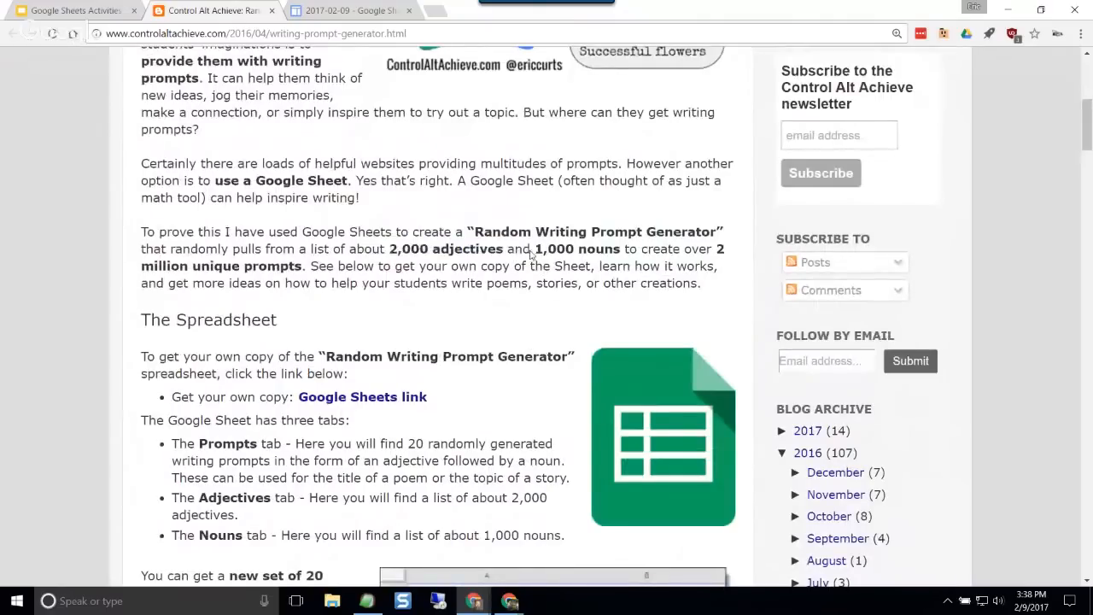
left_click_drag(531, 253, 632, 255)
left_click(570, 271)
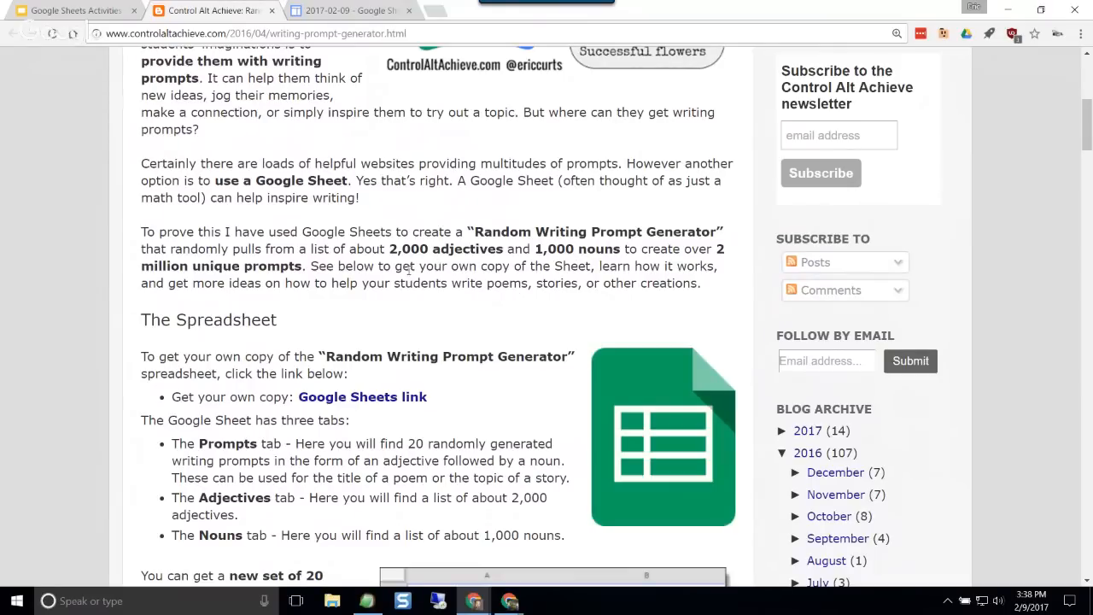
Step: Make your own copy of the Random Writing Prompt Generator spreadsheet from the Google Sheets link in the blog post
scroll(340, 262, "down", 3)
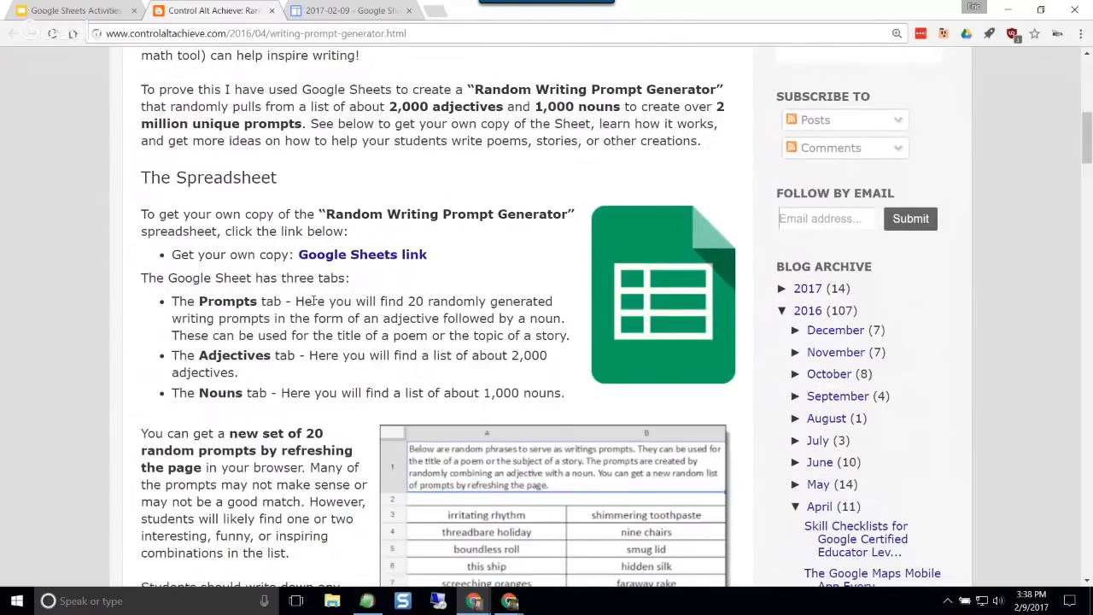
scroll(208, 197, "down", 1)
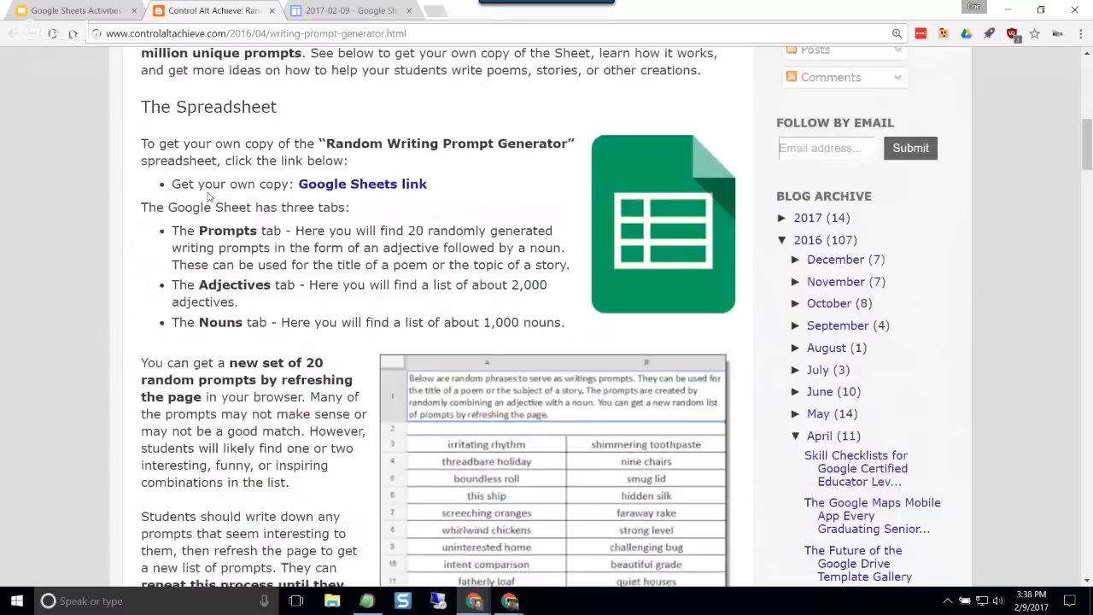
left_click_drag(183, 183, 246, 186)
left_click(250, 186)
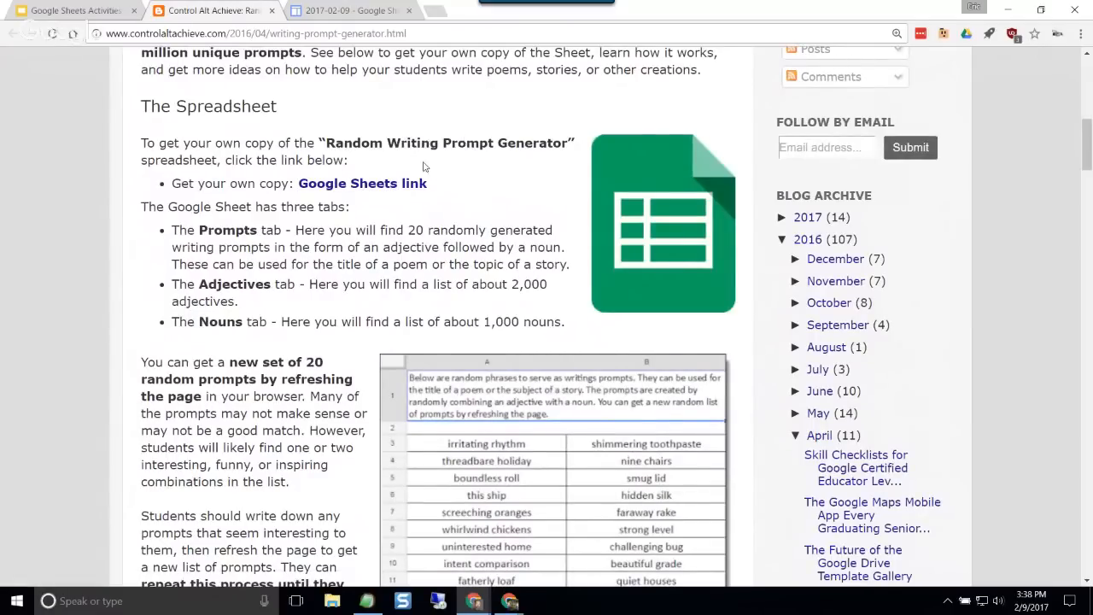
left_click(374, 187)
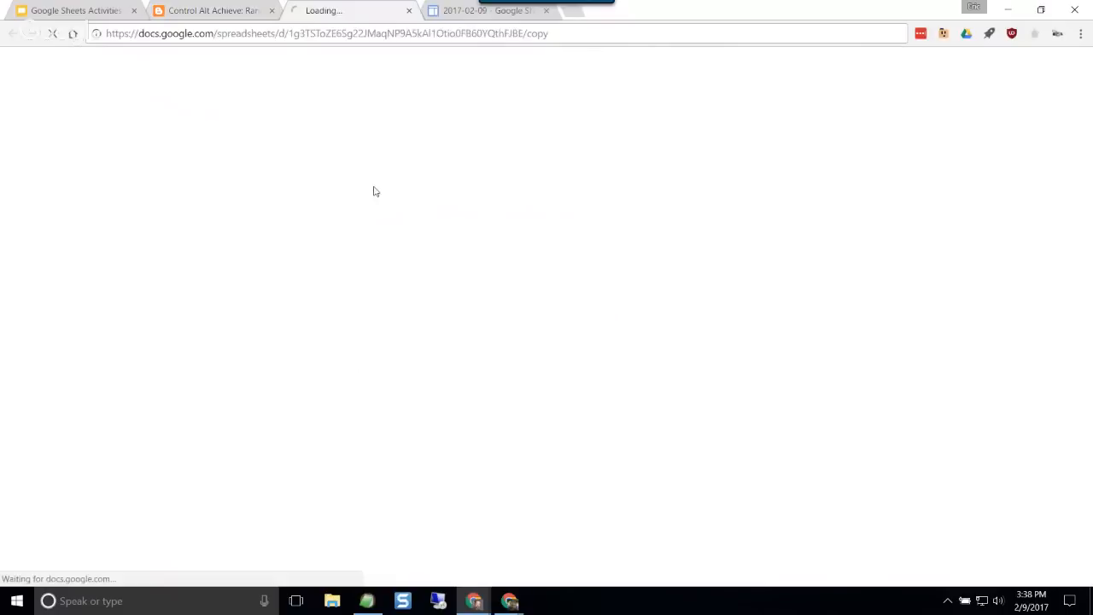
left_click(336, 311)
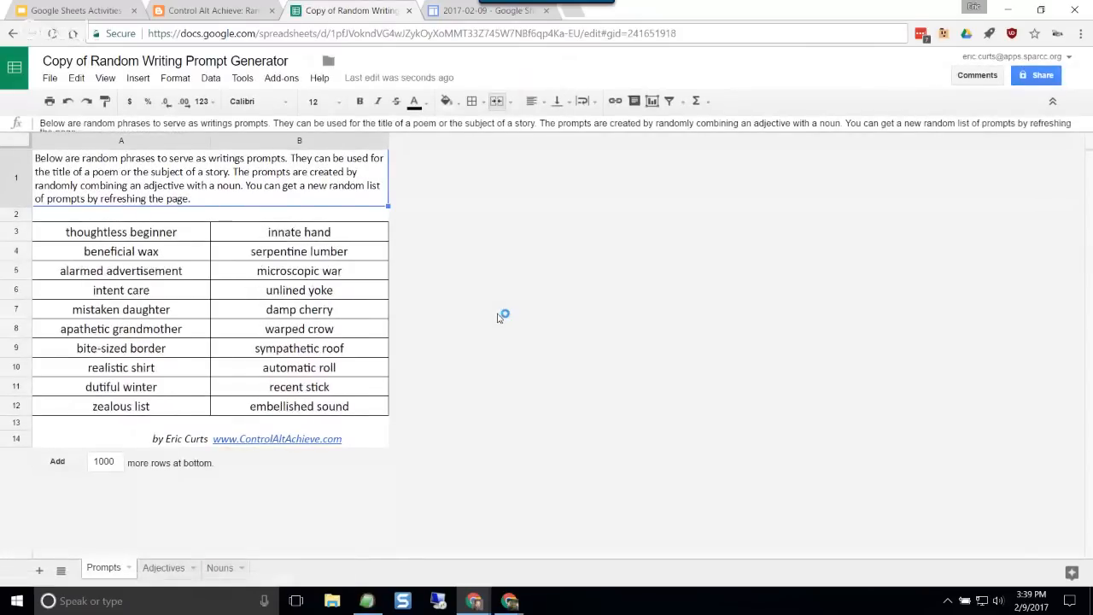
Step: Look through the word lists on the Adjectives and Nouns sheets of the copied spreadsheet
key("ctrl+plus")
key("ctrl+plus")
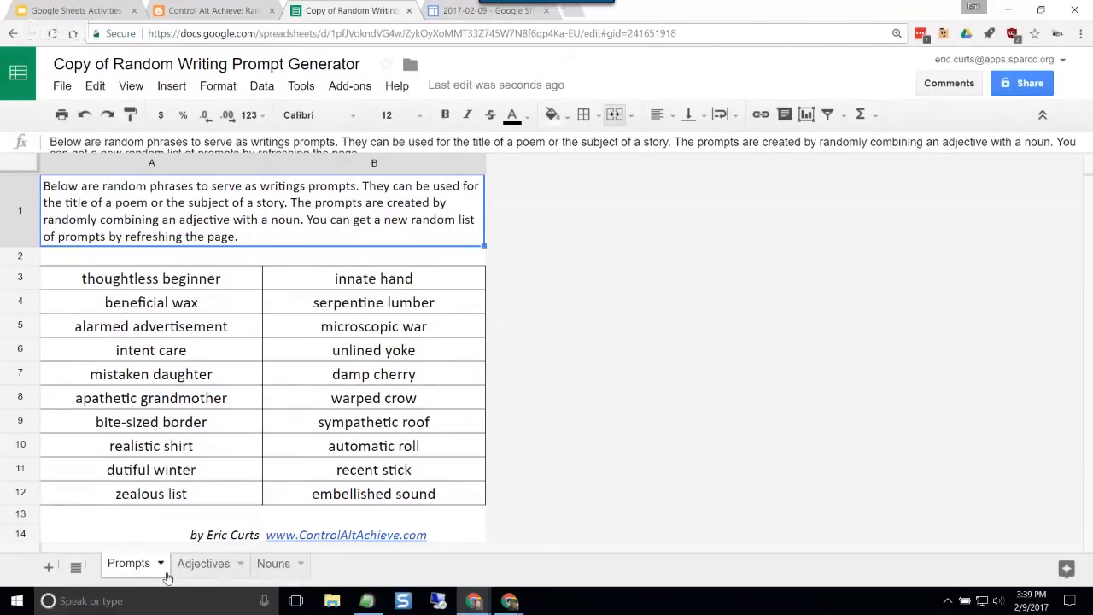
left_click(201, 565)
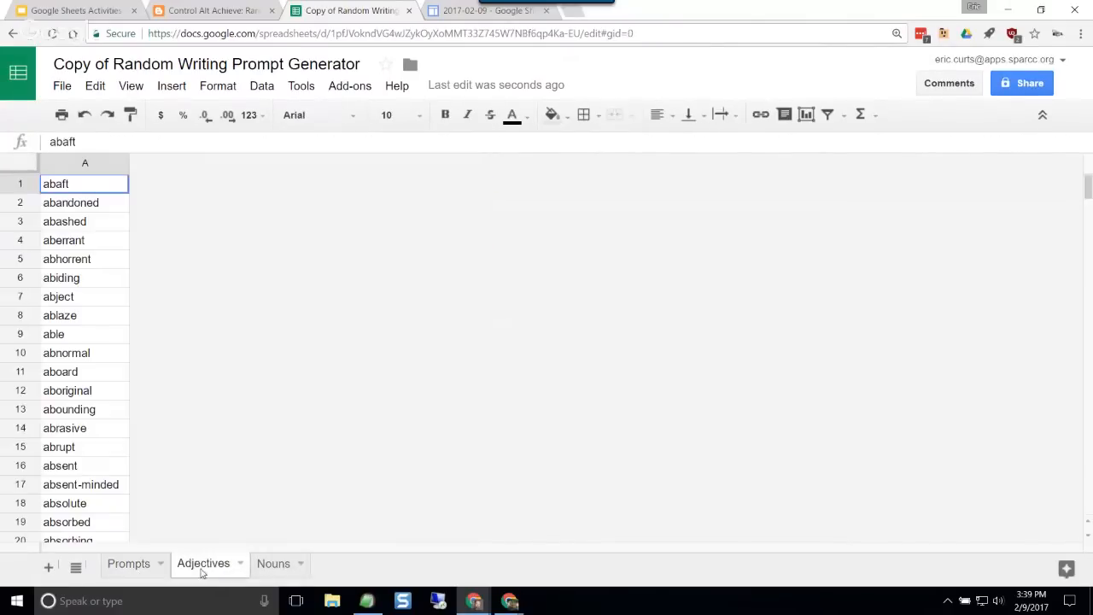
left_click(286, 568)
left_click(202, 566)
scroll(87, 254, "down", 10)
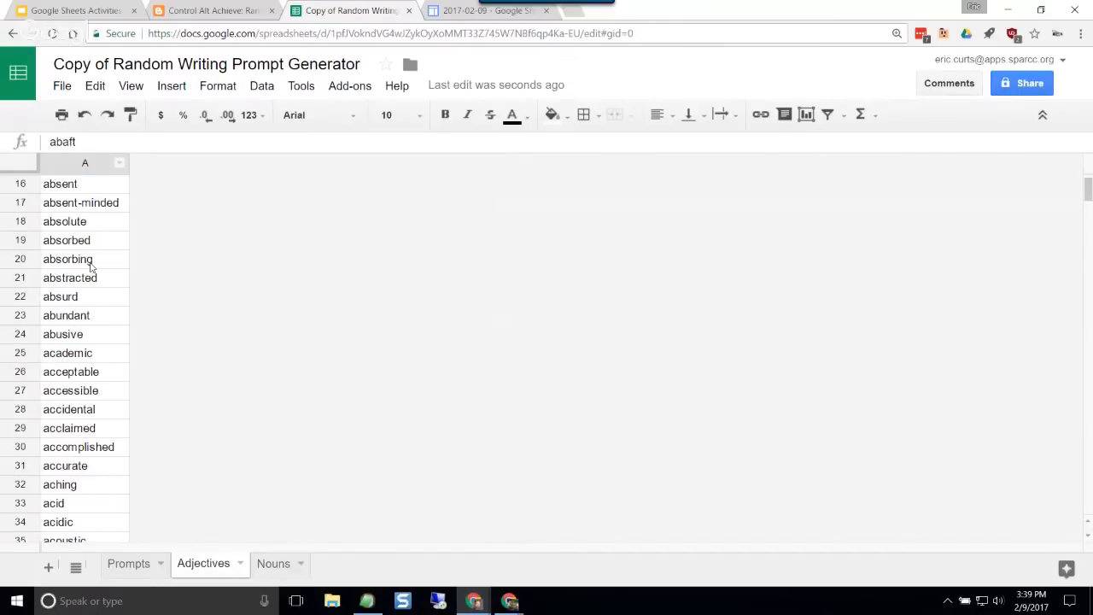
scroll(97, 262, "up", 7)
scroll(96, 261, "up", 4)
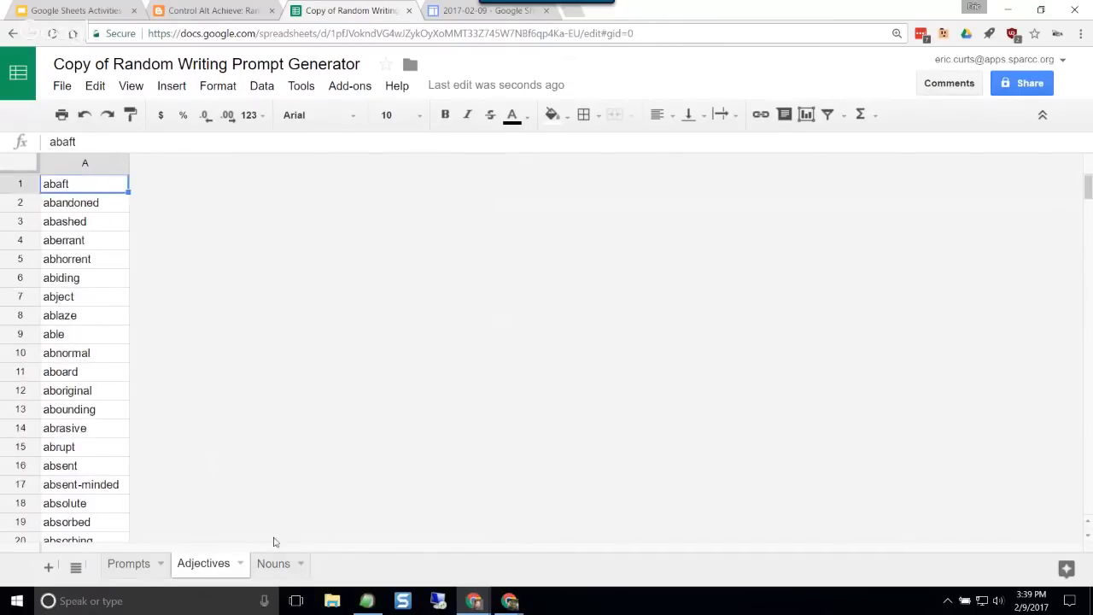
left_click(273, 563)
scroll(92, 243, "down", 9)
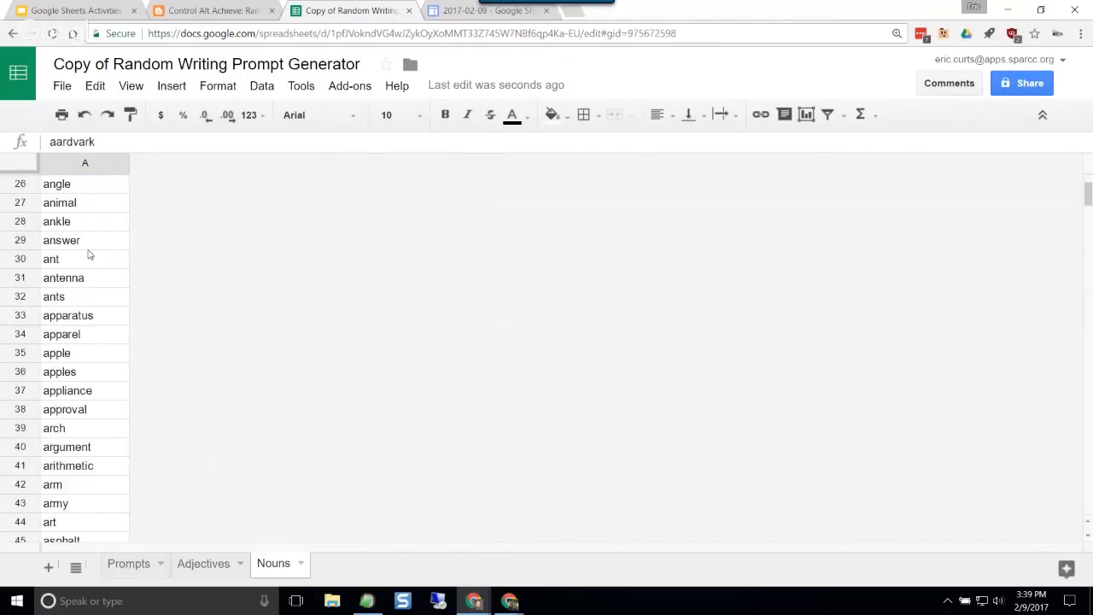
scroll(91, 249, "up", 9)
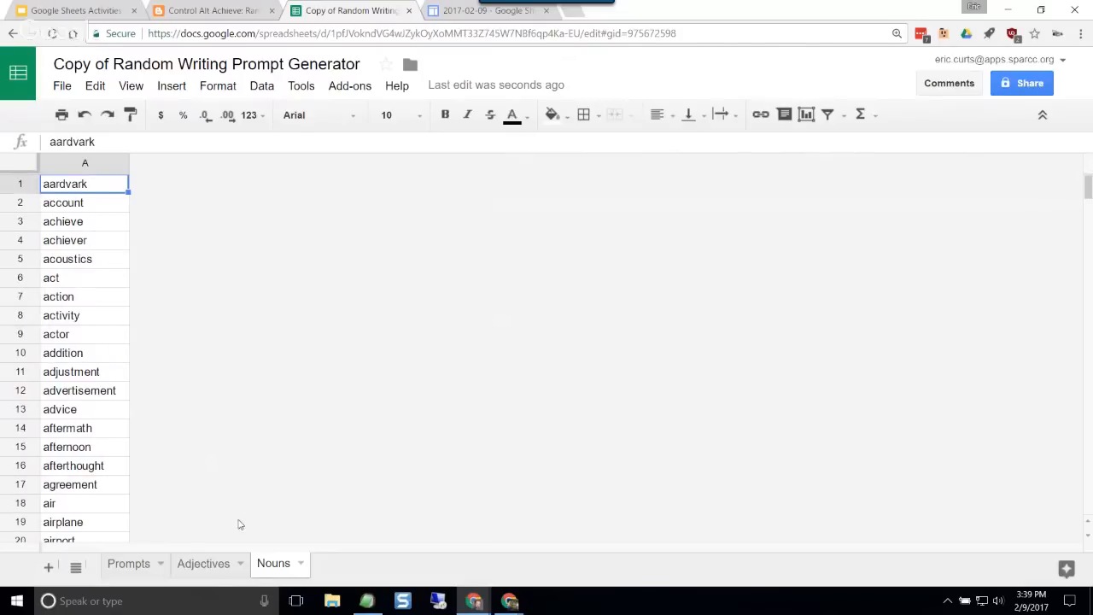
Step: On the Adjectives sheet, view the row options for "aboriginal" and open the "ablaze" entry for editing
left_click(214, 569)
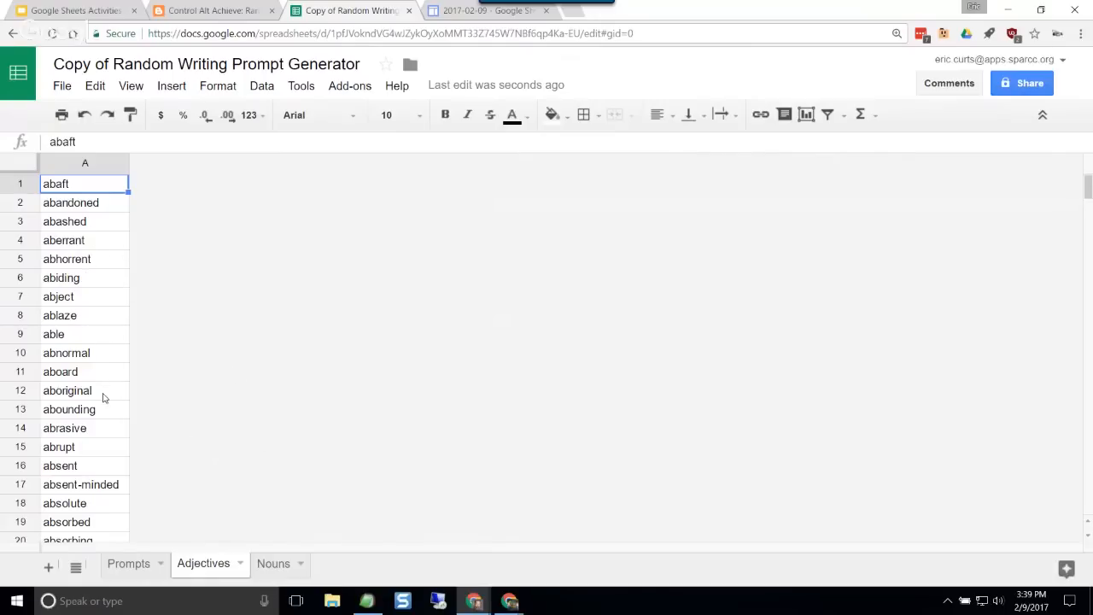
left_click(22, 390)
right_click(22, 390)
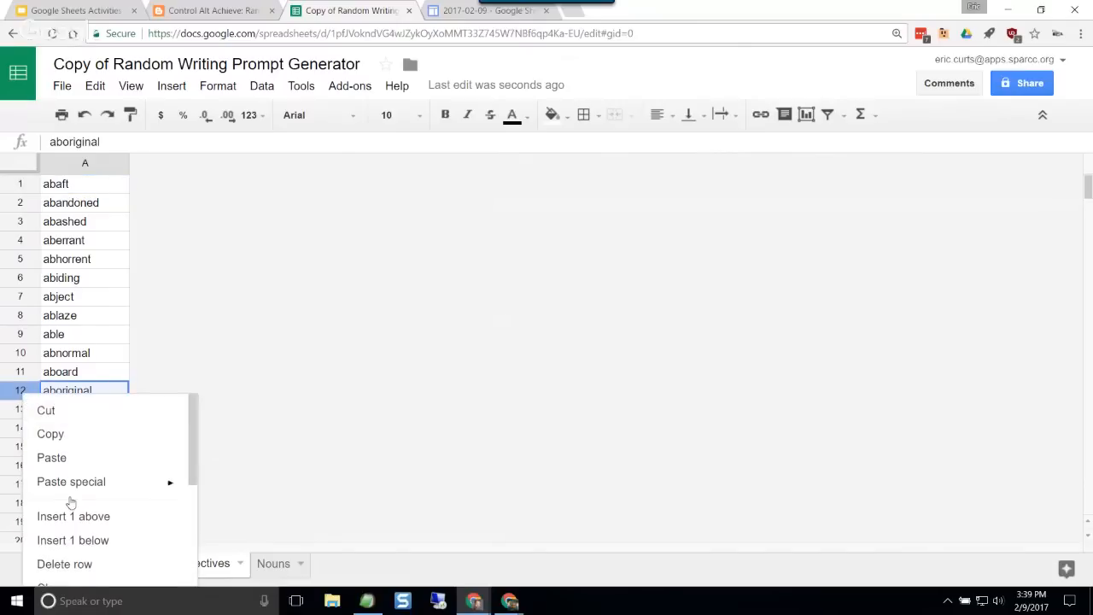
left_click(99, 357)
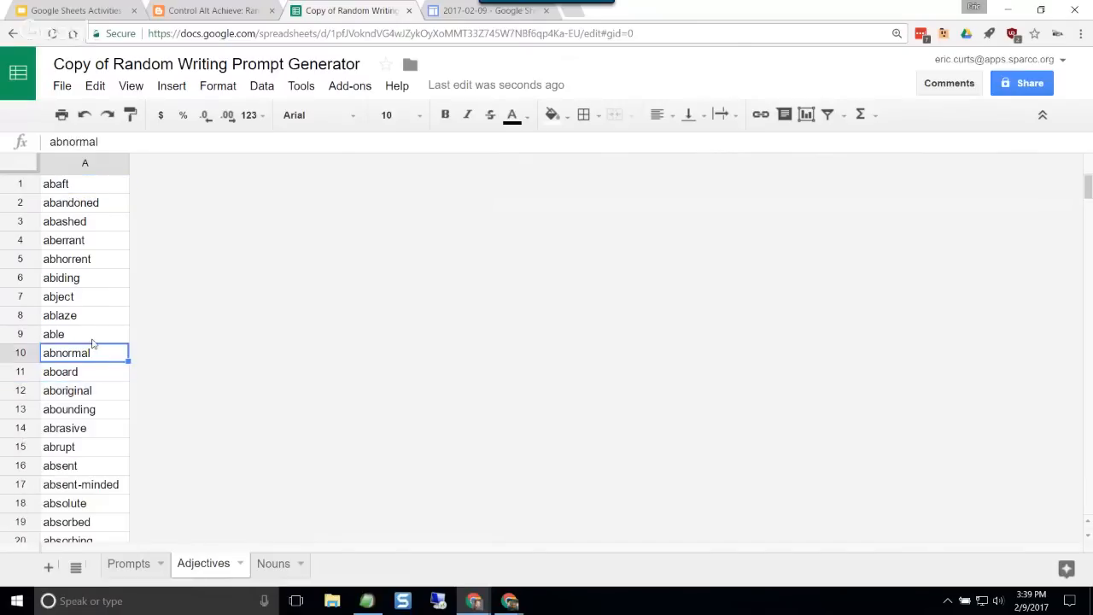
double_click(85, 317)
left_click_drag(90, 316, 7, 308)
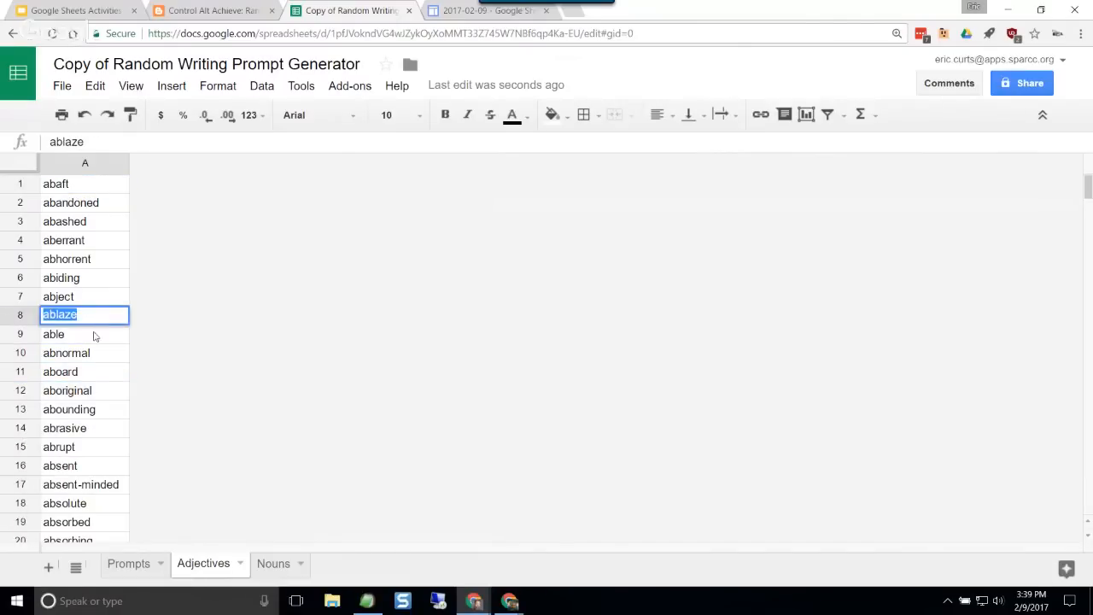
left_click(99, 336)
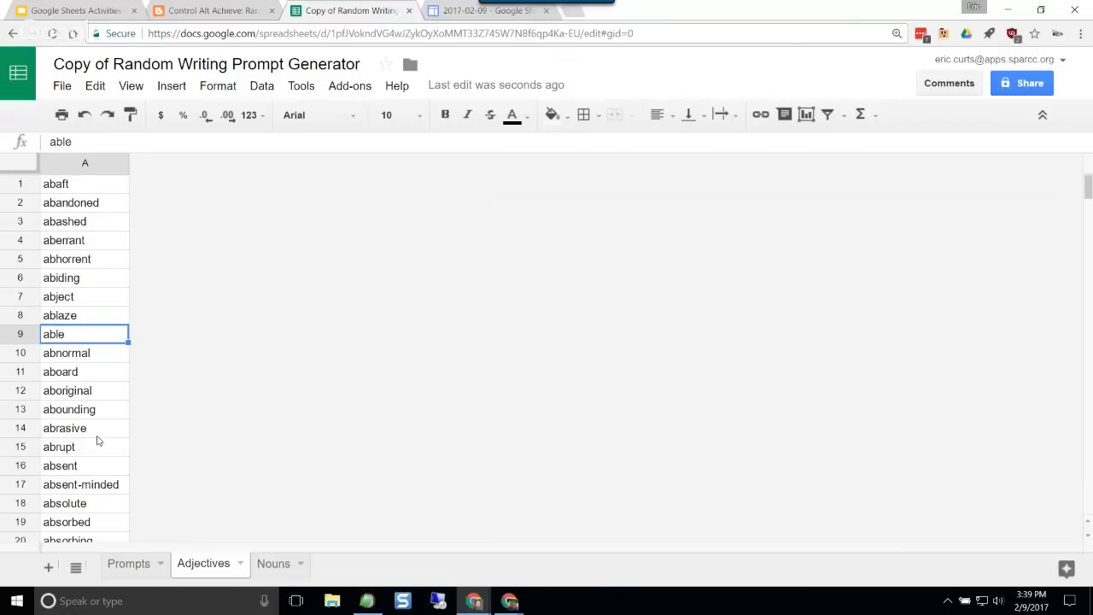
Step: Examine the formula in cell A3 of the Prompts sheet, focusing on its RANDBETWEEN function
left_click(128, 565)
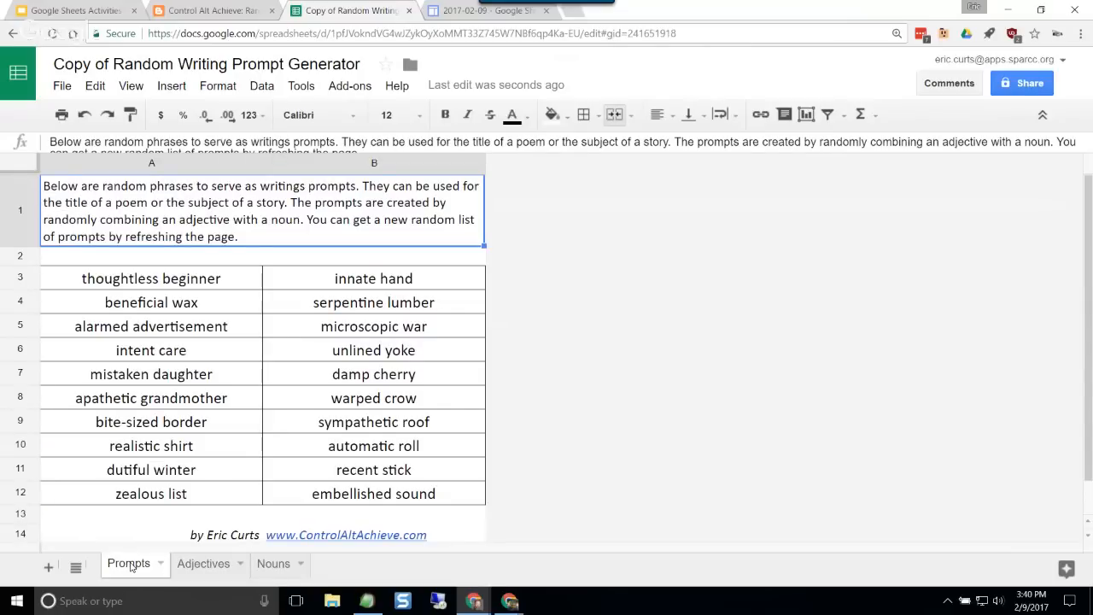
left_click(196, 284)
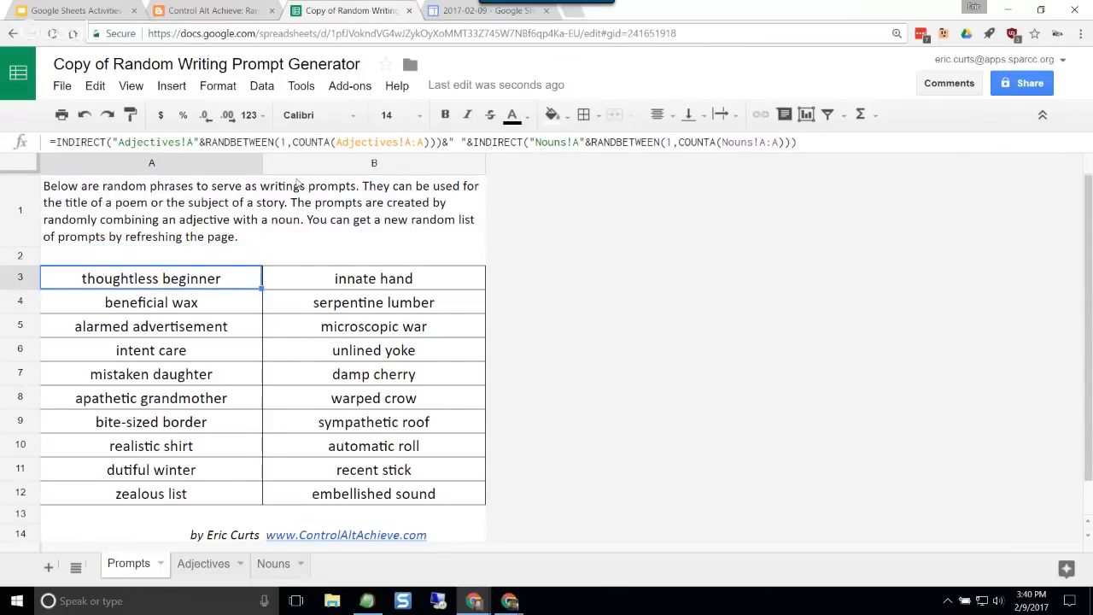
left_click_drag(206, 142, 274, 142)
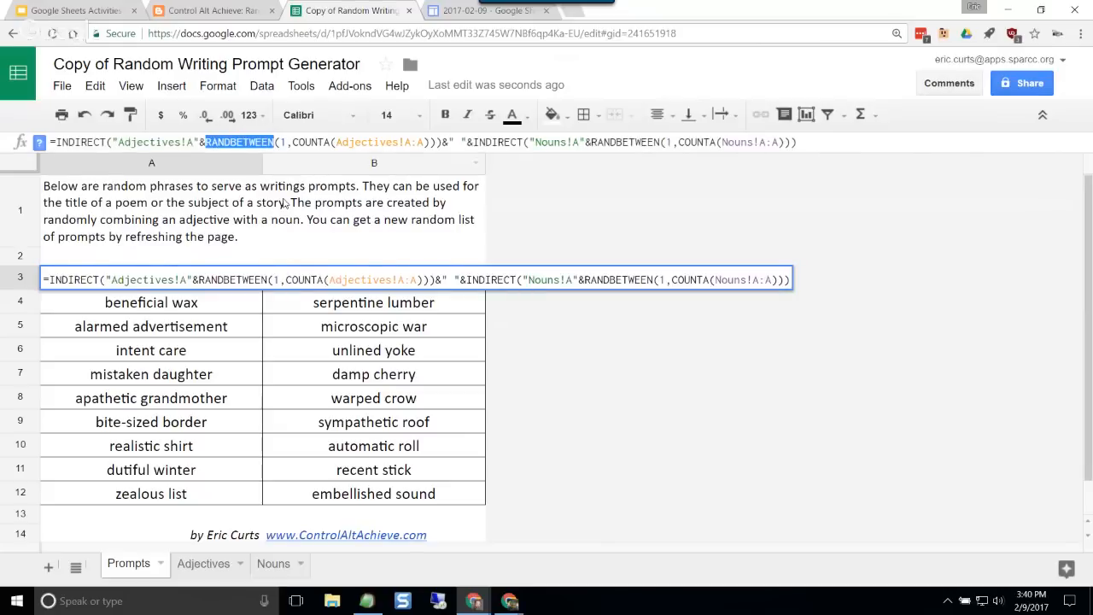
left_click(208, 245)
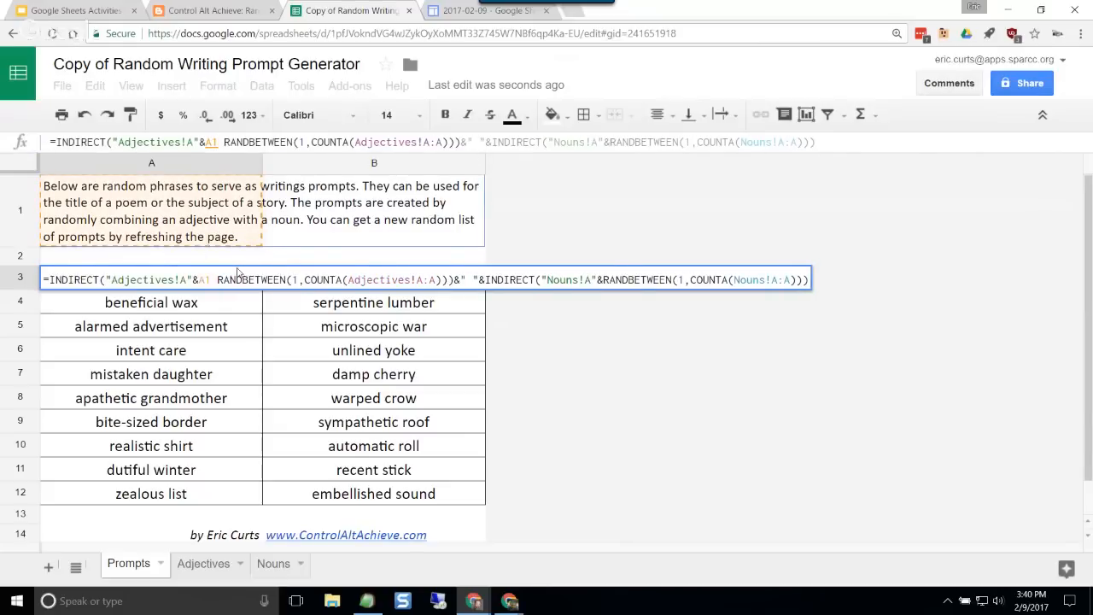
key("Escape")
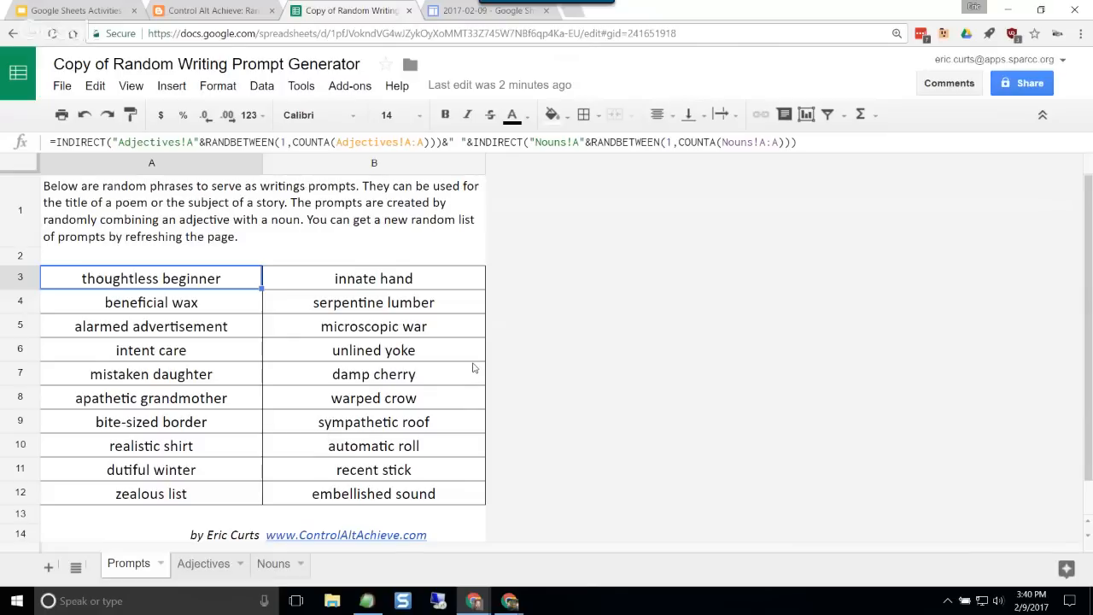
Step: Inspect the generated prompts in cells B5, B8, A10 and A8 of the Prompts sheet
left_click(438, 331)
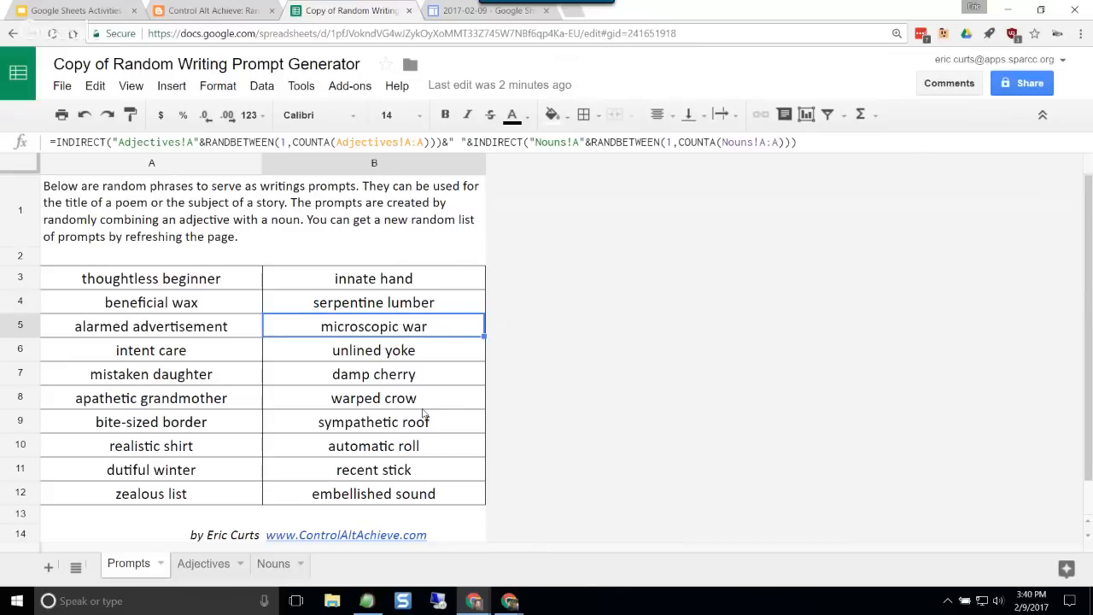
left_click(356, 403)
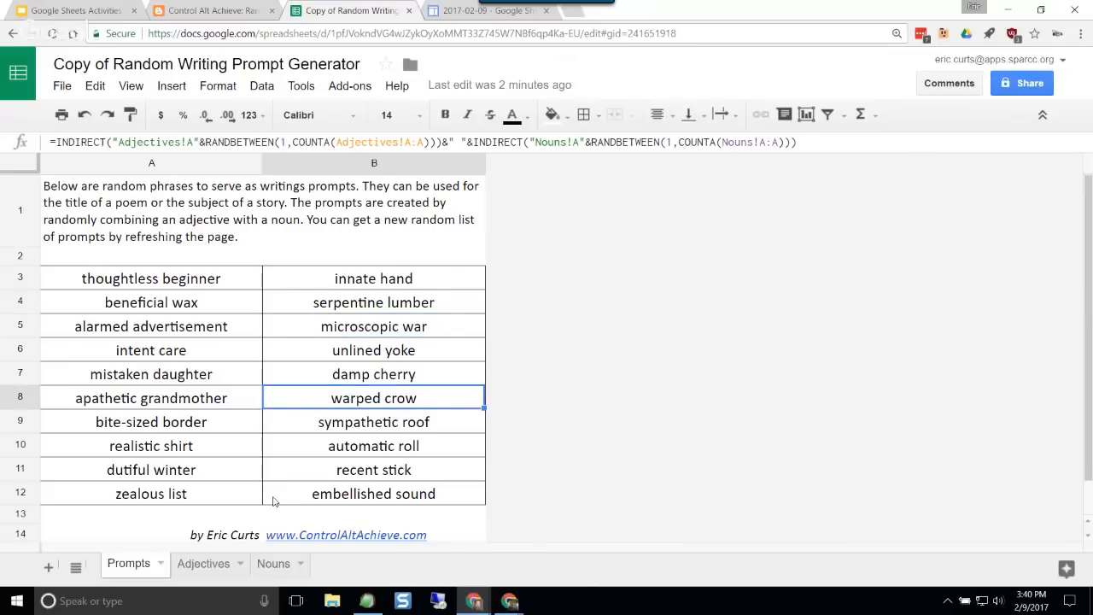
left_click(227, 455)
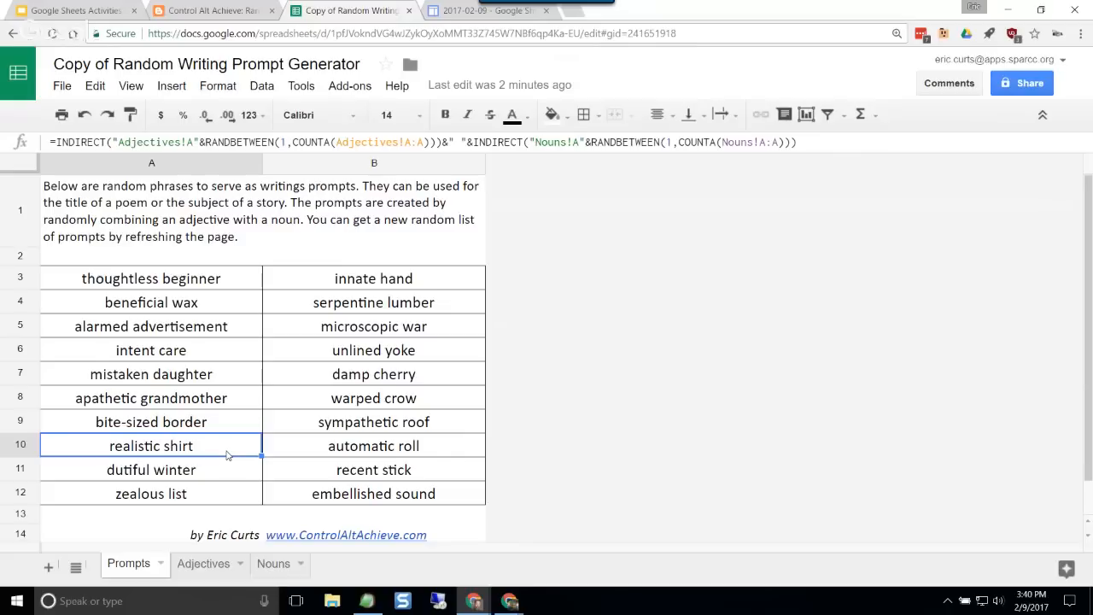
left_click(240, 407)
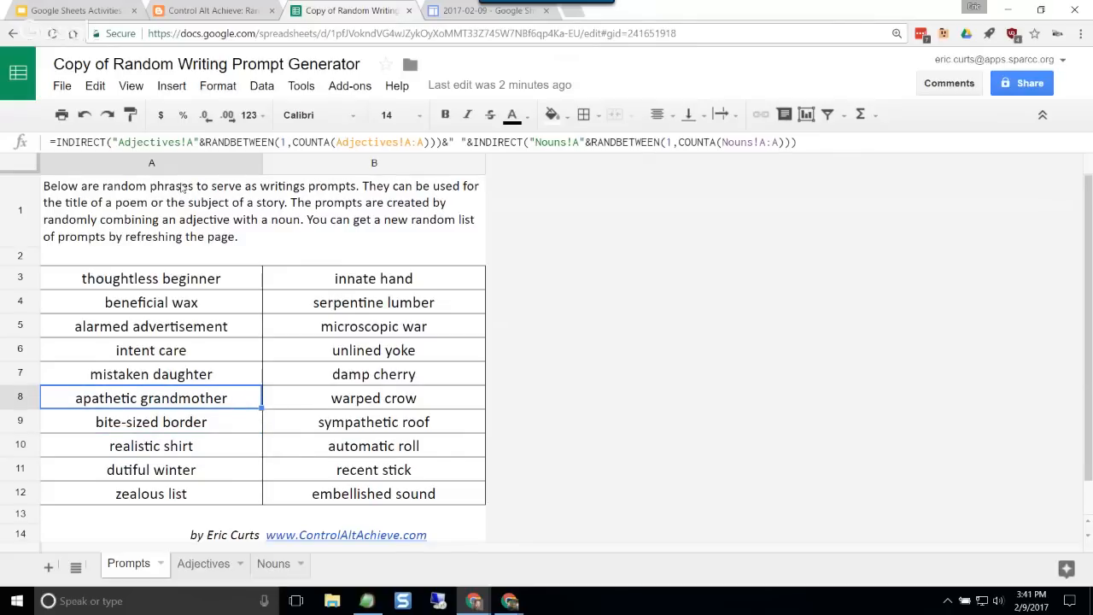
Step: Reload the spreadsheet to generate a new set of random prompts and review cells B4, A11 and B10
left_click(52, 34)
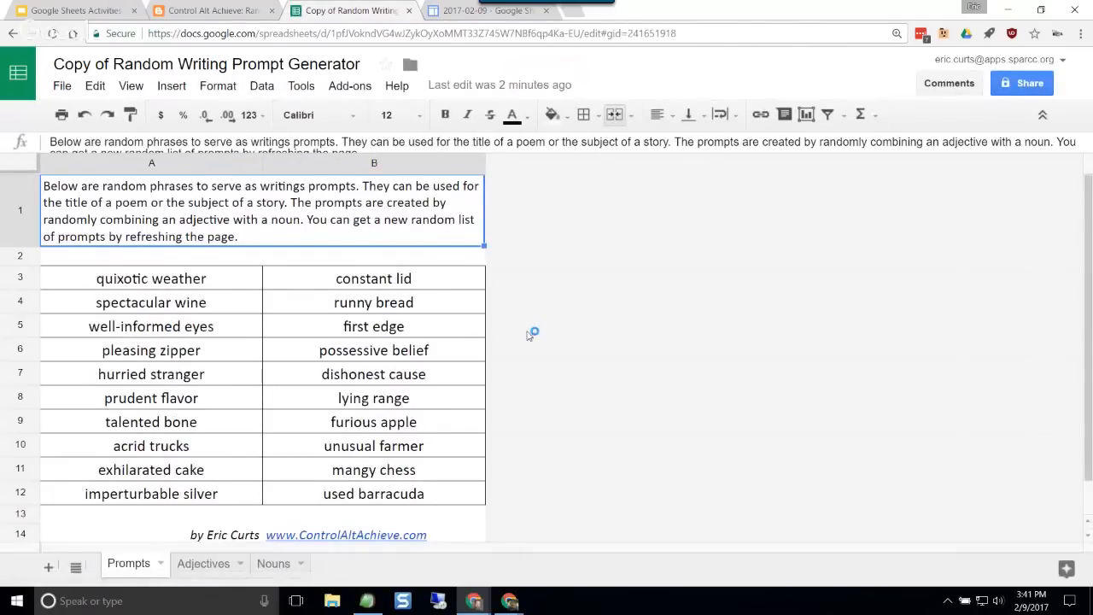
left_click(427, 304)
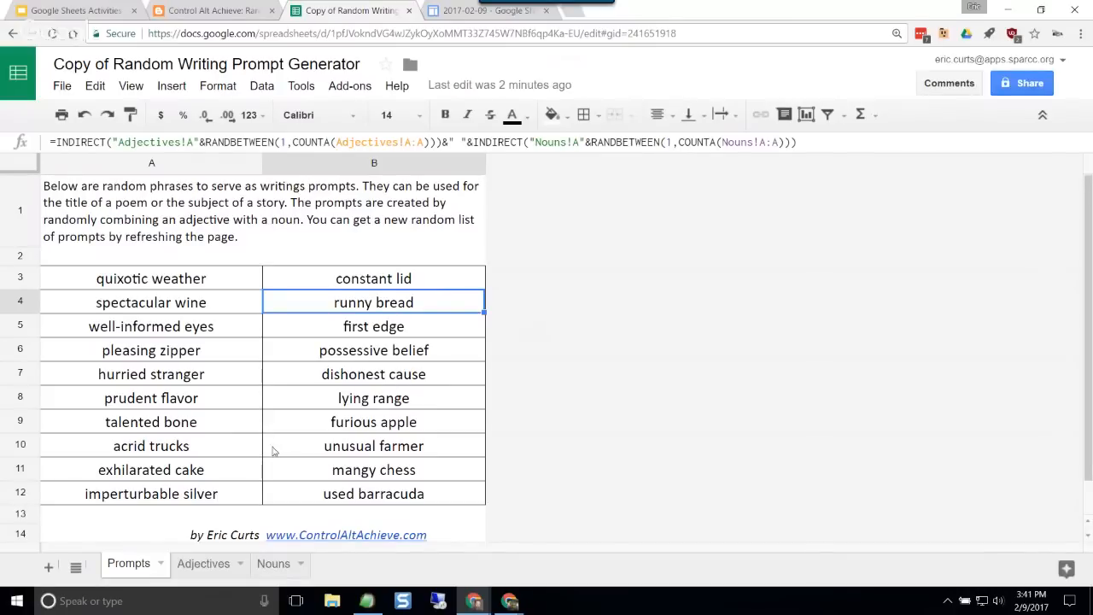
left_click(237, 474)
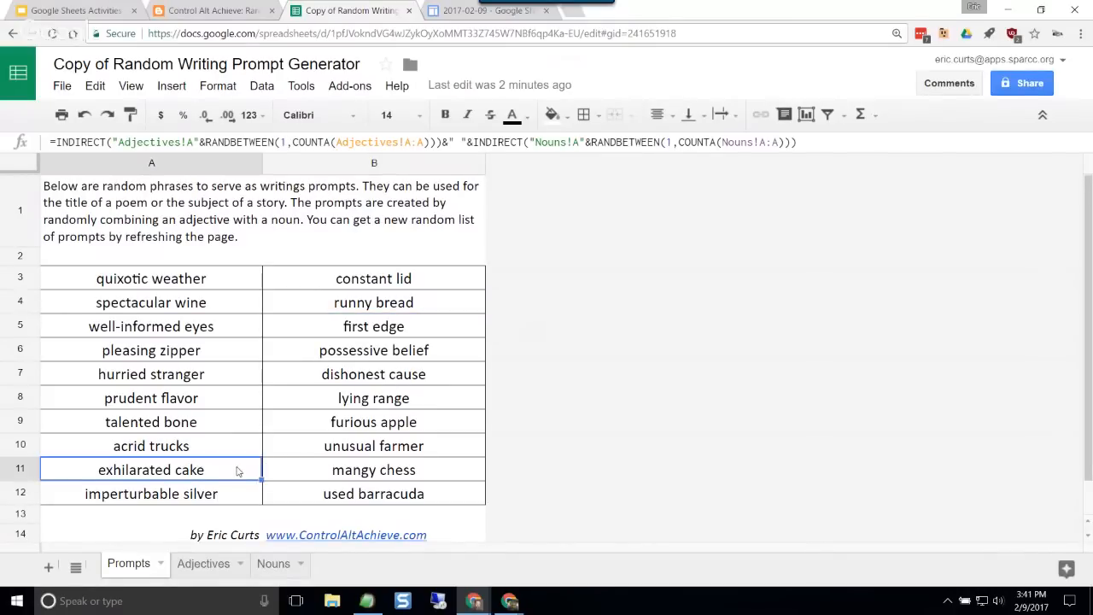
left_click(458, 451)
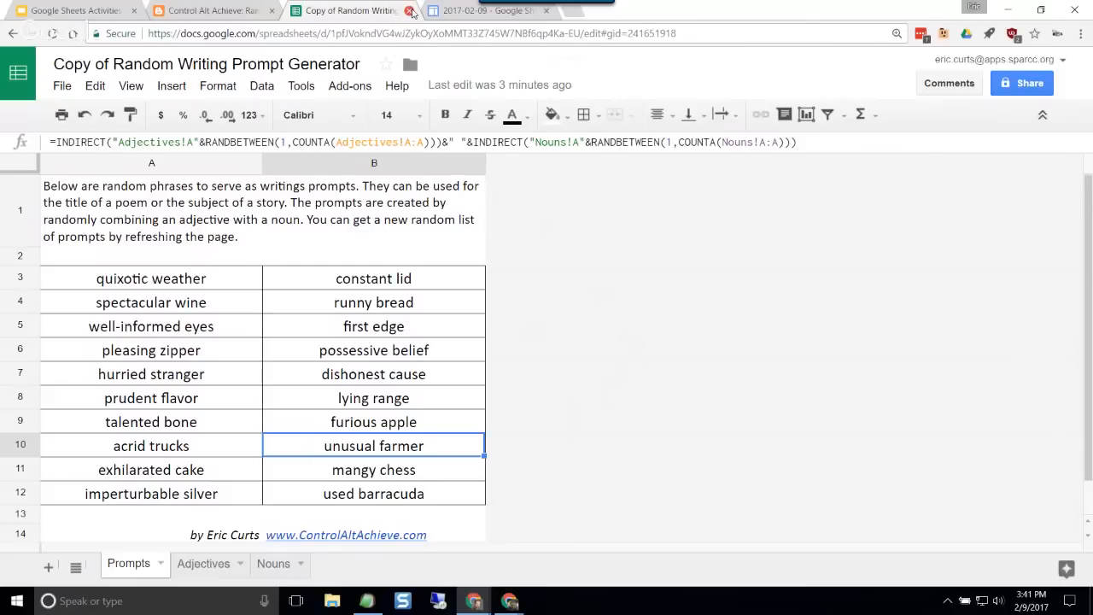
Step: Close the copied Random Writing Prompt Generator spreadsheet and switch to the session resources page
left_click(410, 10)
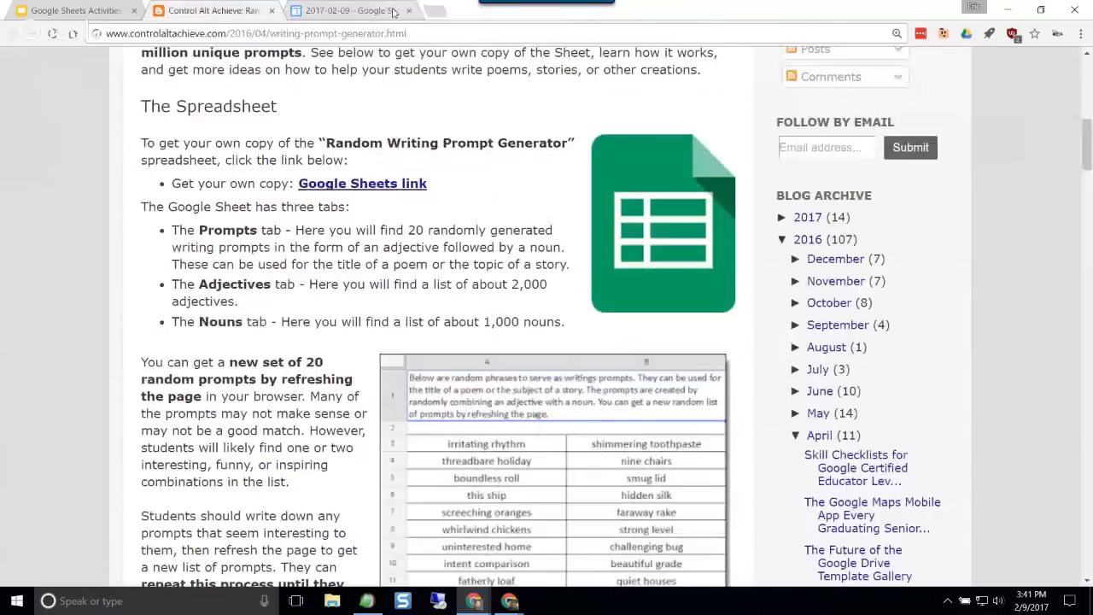
left_click(392, 11)
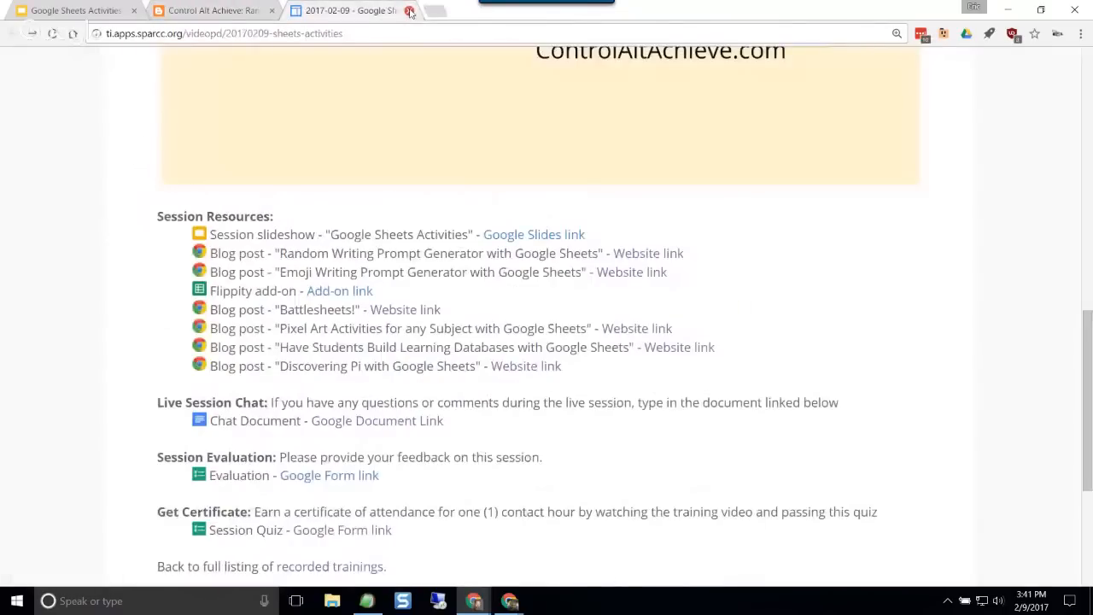
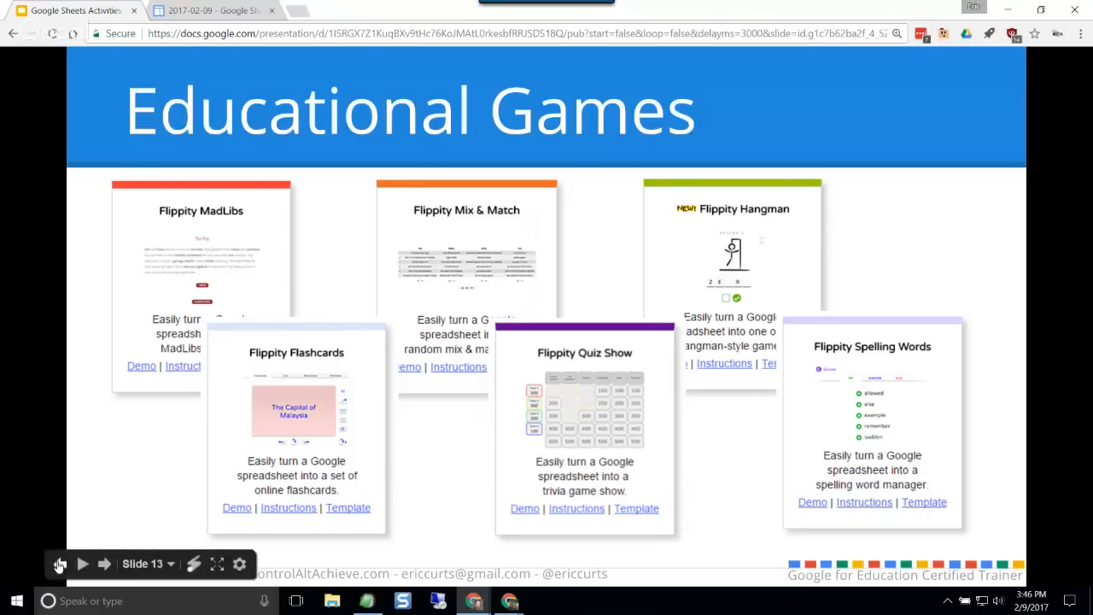
Step: Go back to the slide introducing the Flippity add-on and bring up the Flippity Example spreadsheet
left_click(60, 564)
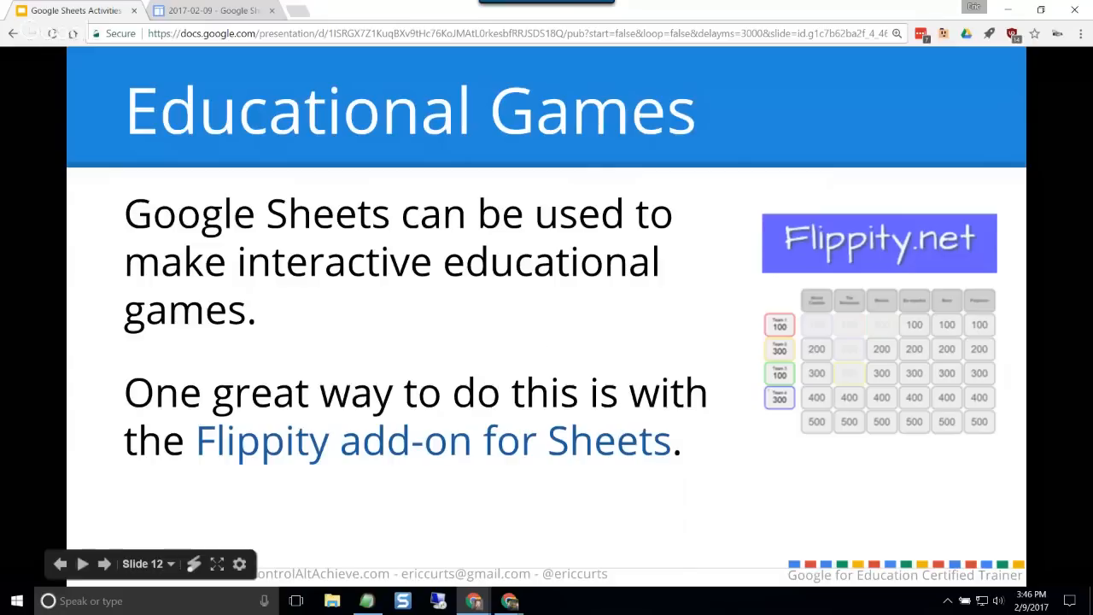
left_click_drag(0, 94, 363, 11)
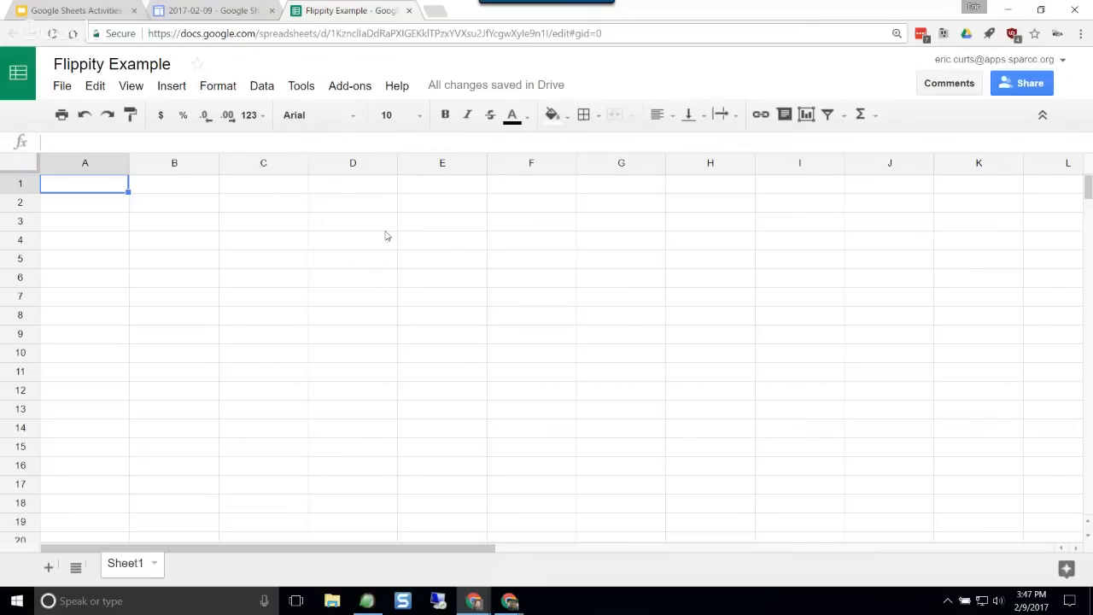
Step: Open the gallery of available add-ons from the Flippity Example spreadsheet and browse the listed add-ons
left_click(349, 89)
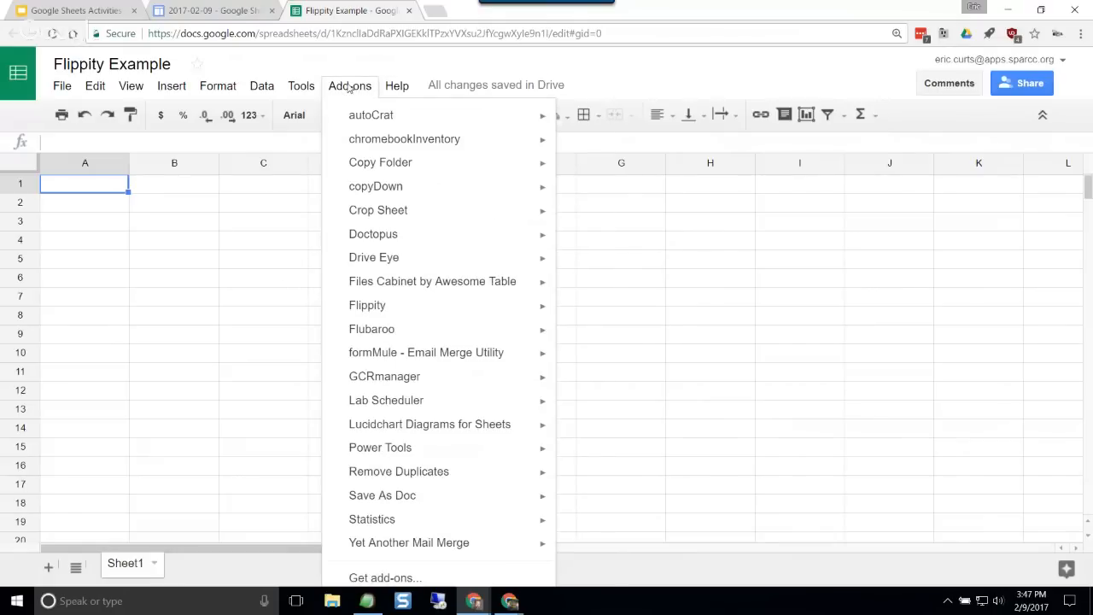
mouse_move(393, 310)
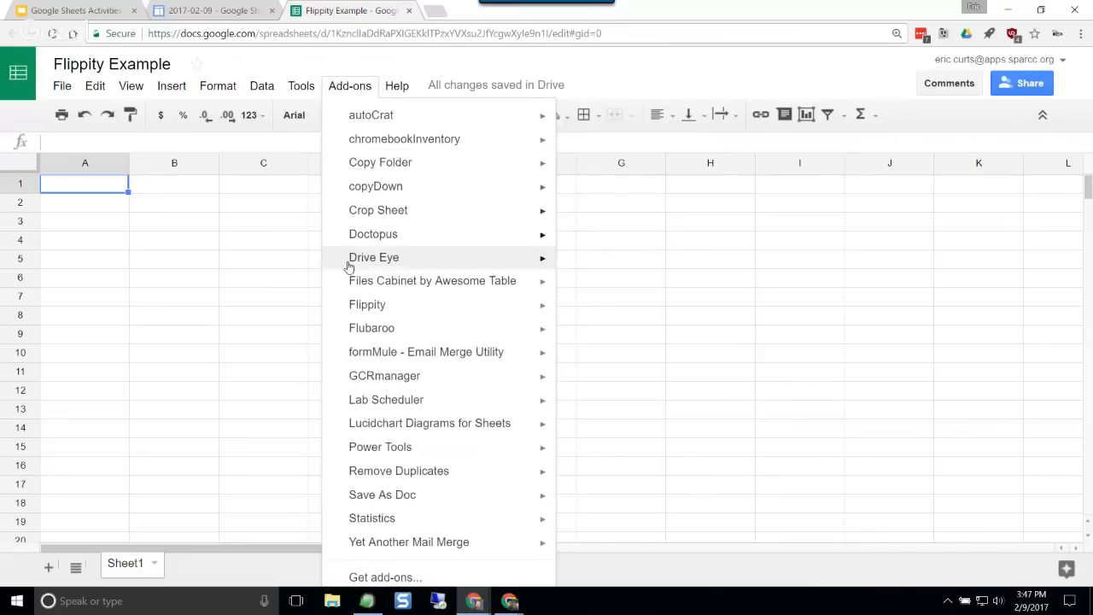
left_click(393, 578)
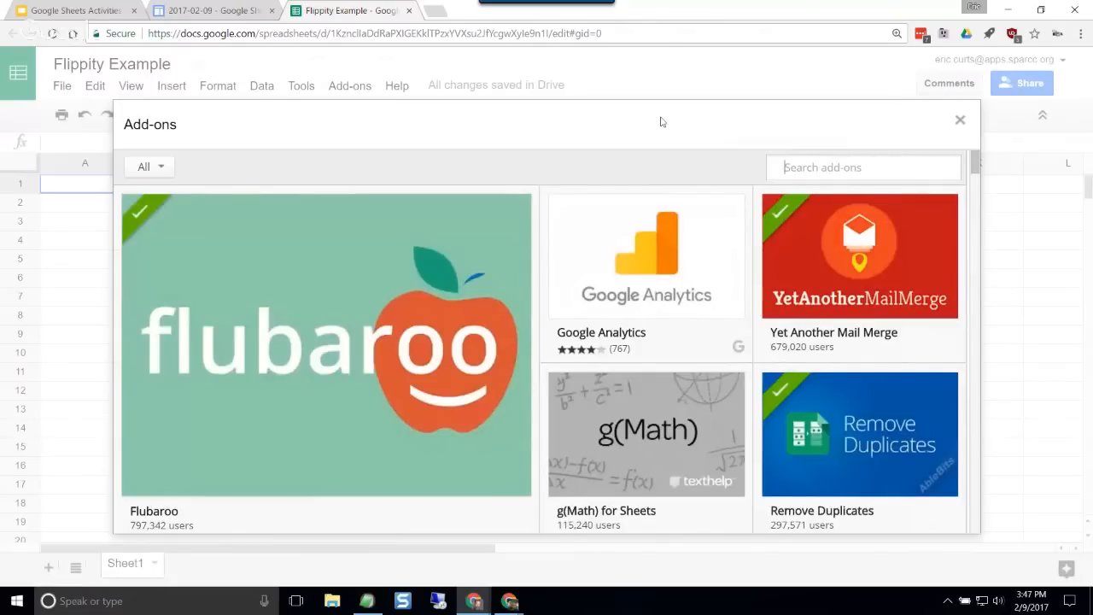
mouse_move(427, 326)
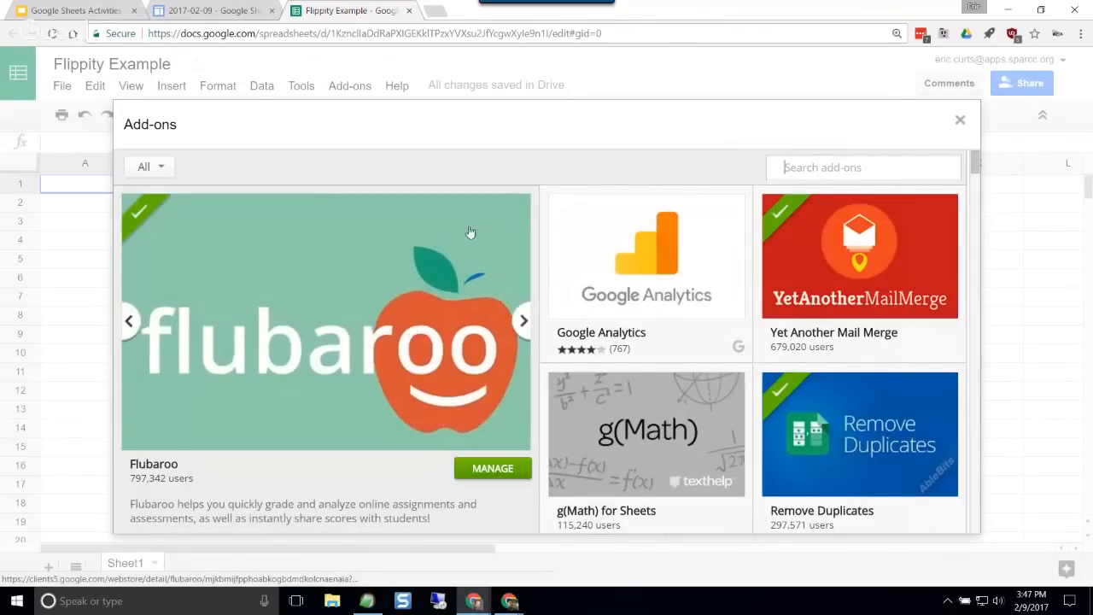
scroll(613, 168, "down", 3)
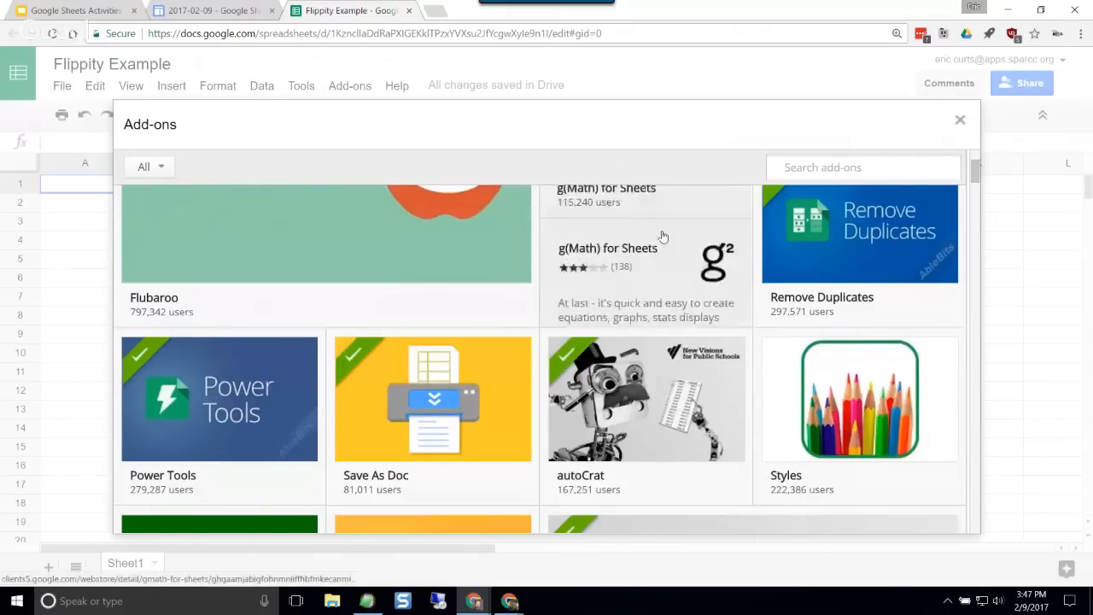
scroll(653, 240, "down", 1)
mouse_move(643, 365)
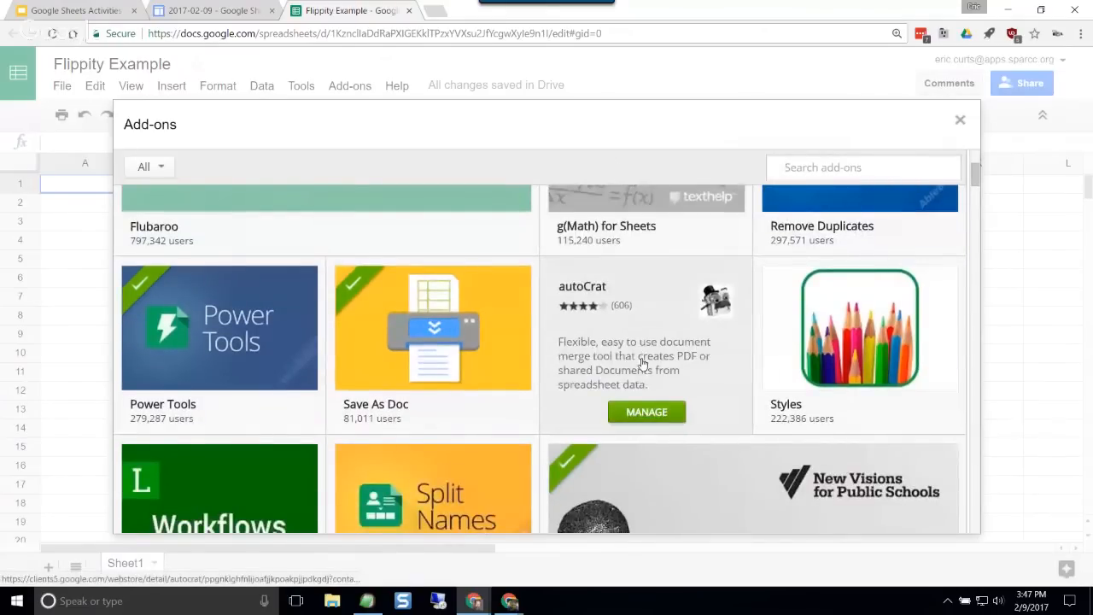
scroll(642, 366, "down", 4)
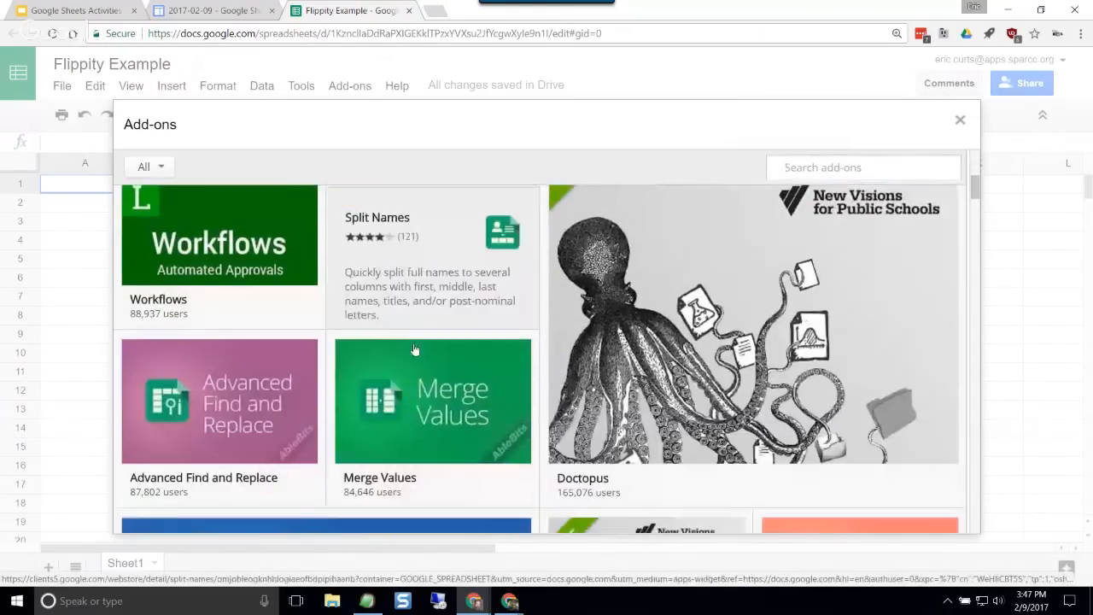
mouse_move(416, 352)
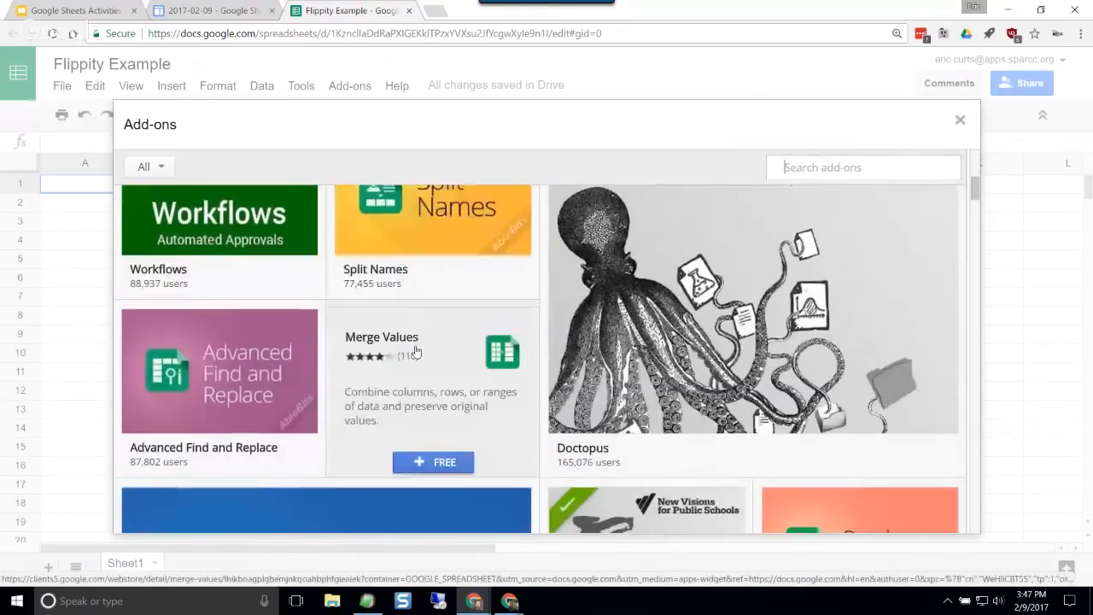
scroll(478, 357, "up", 5)
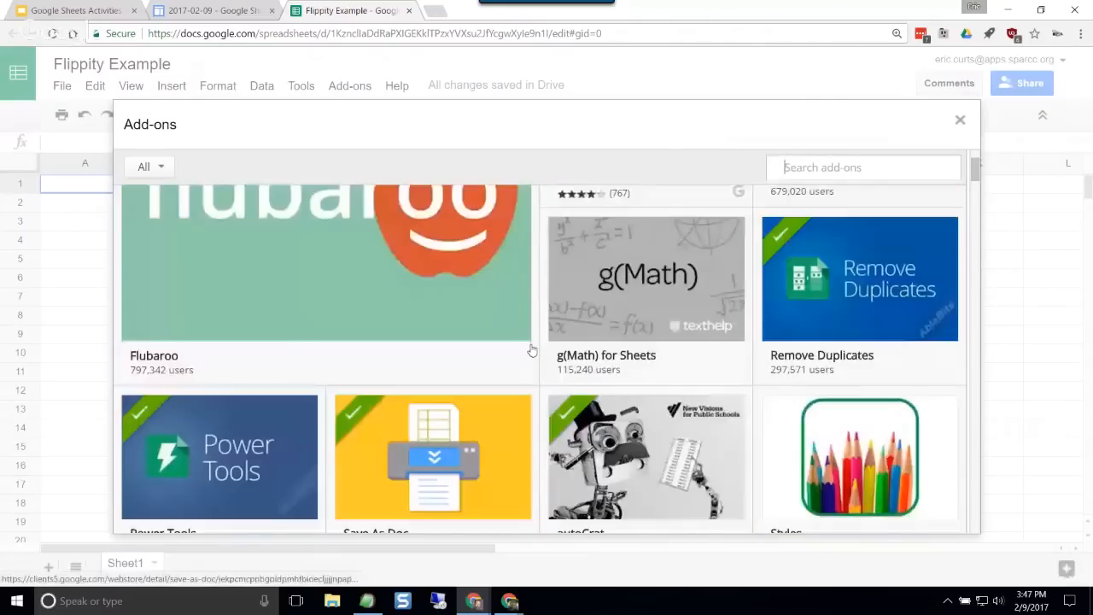
mouse_move(531, 342)
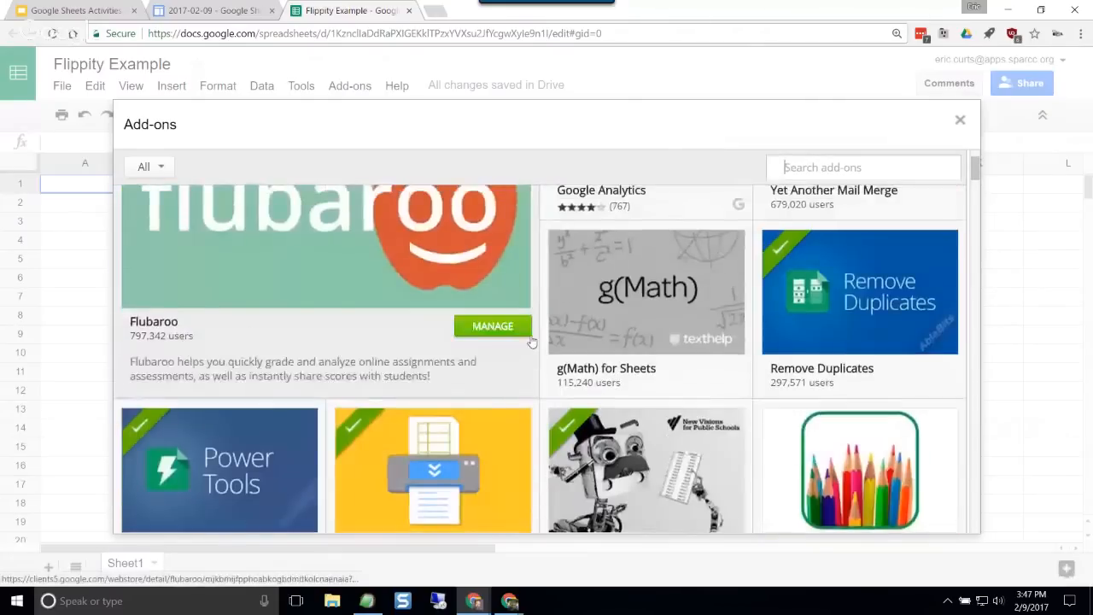
scroll(531, 342, "up", 2)
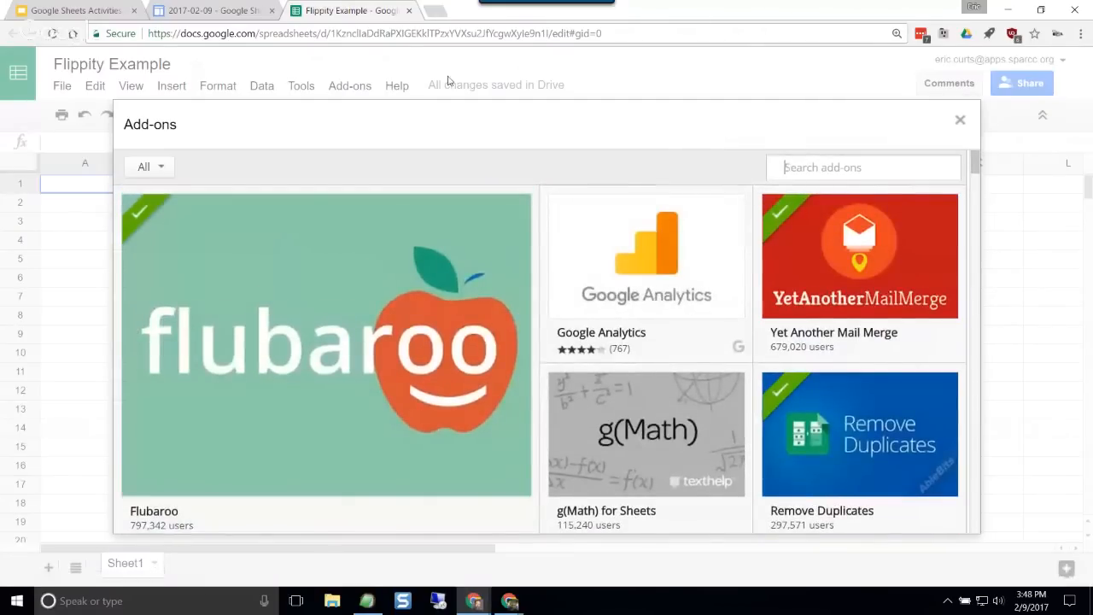
Step: Locate the Flippity add-on link on the session resources page and return to the Flippity Example spreadsheet
left_click(211, 10)
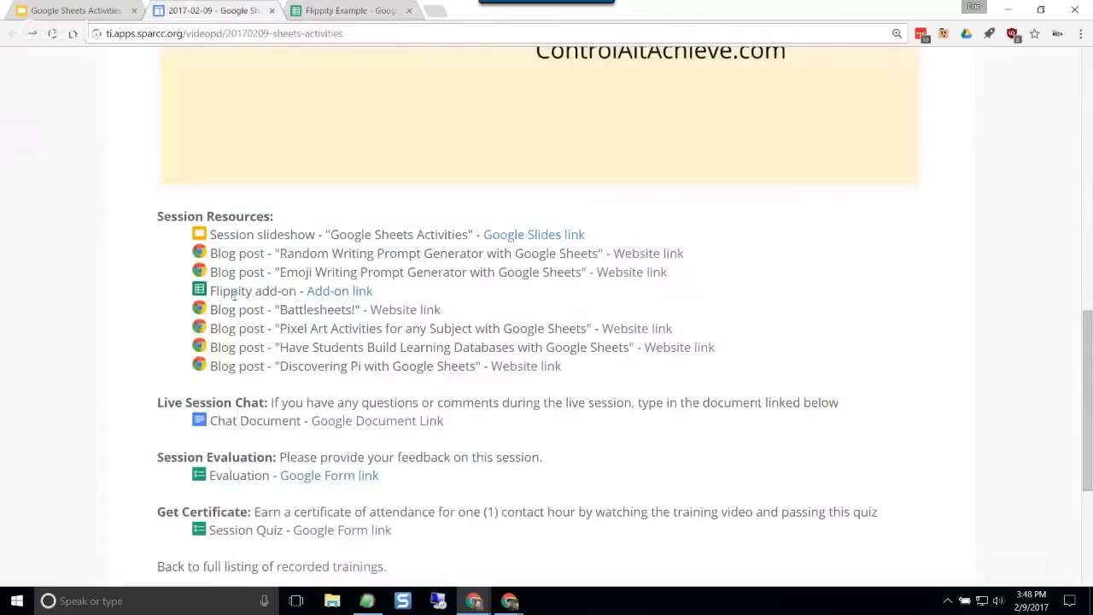
left_click_drag(234, 295, 360, 292)
left_click(360, 292)
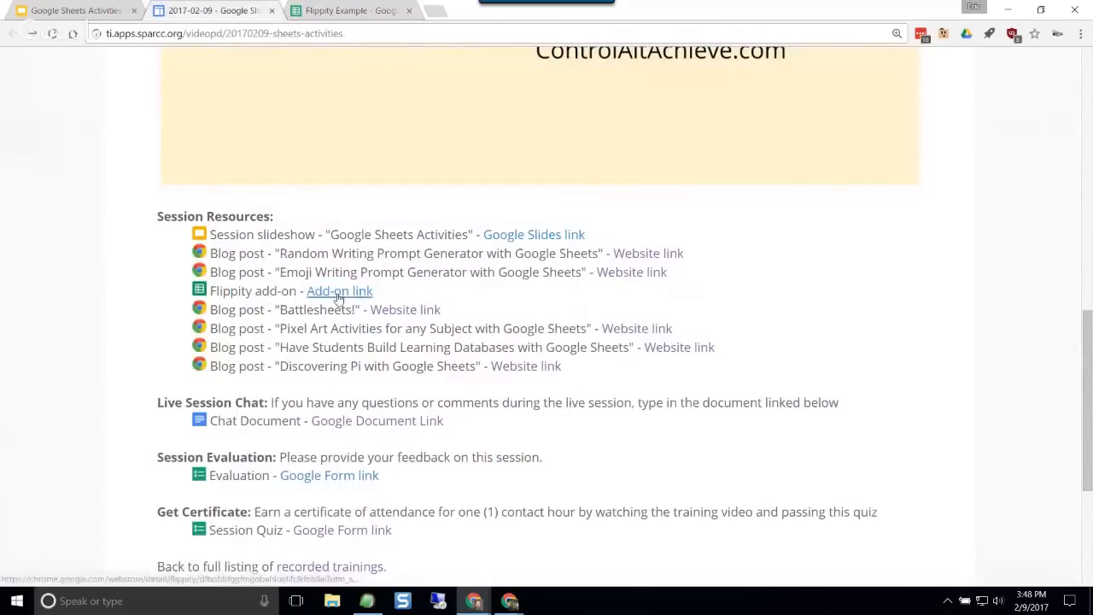
left_click(317, 7)
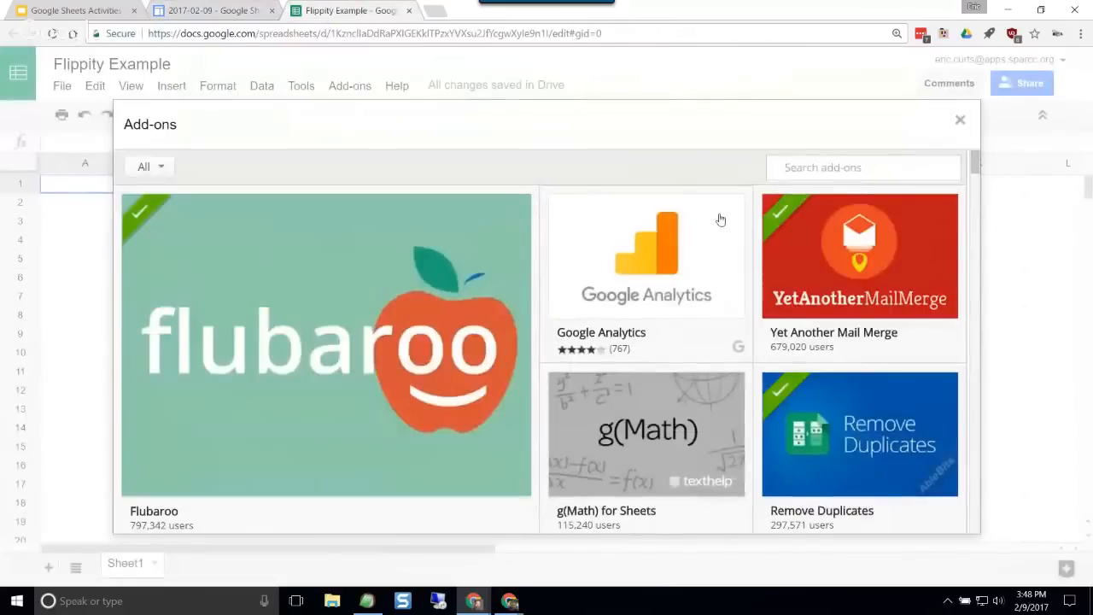
Step: Search the add-ons gallery for flippity, view the Flippity details page, and close the gallery
type("flippity")
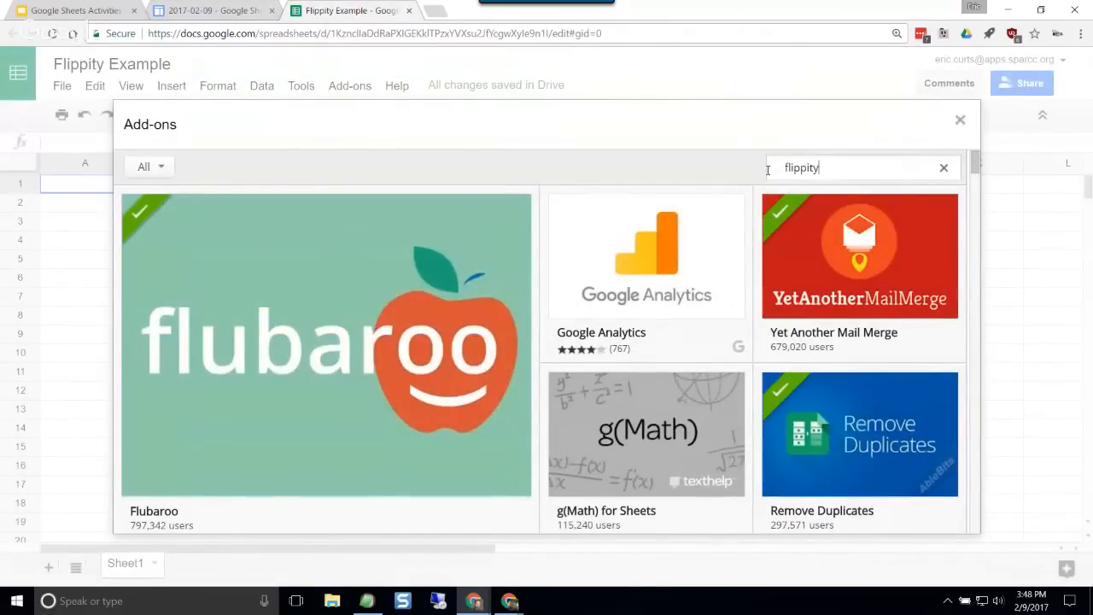
key("Return")
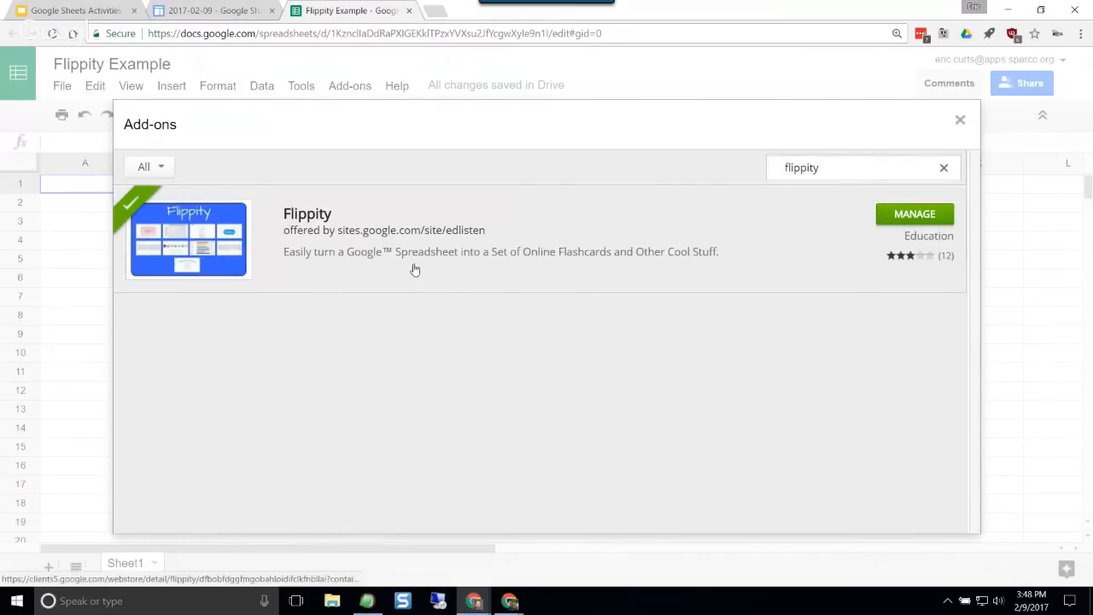
left_click(416, 255)
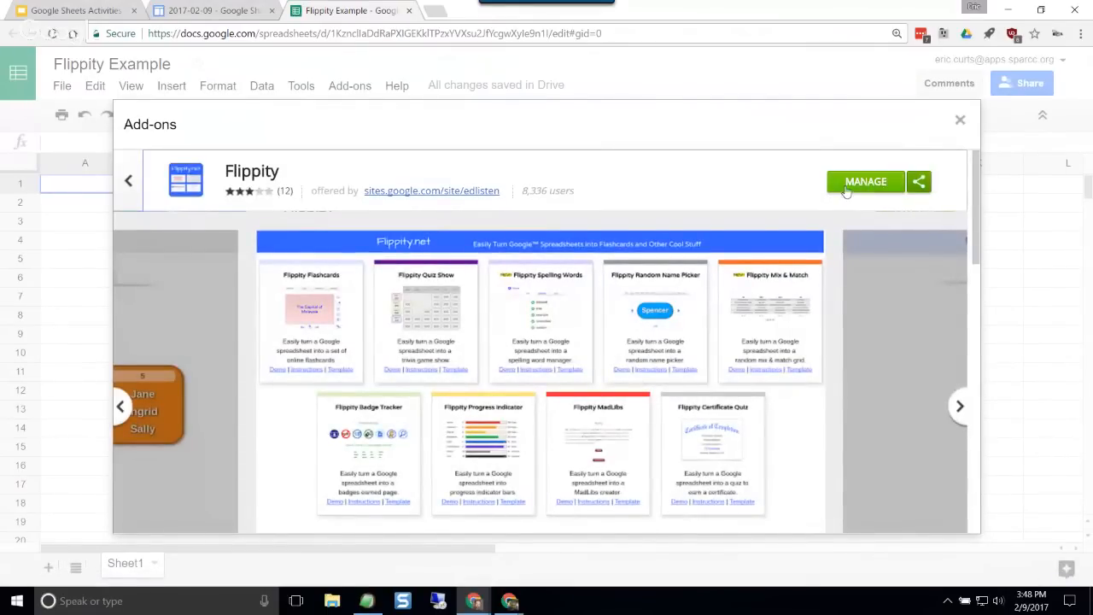
left_click(130, 182)
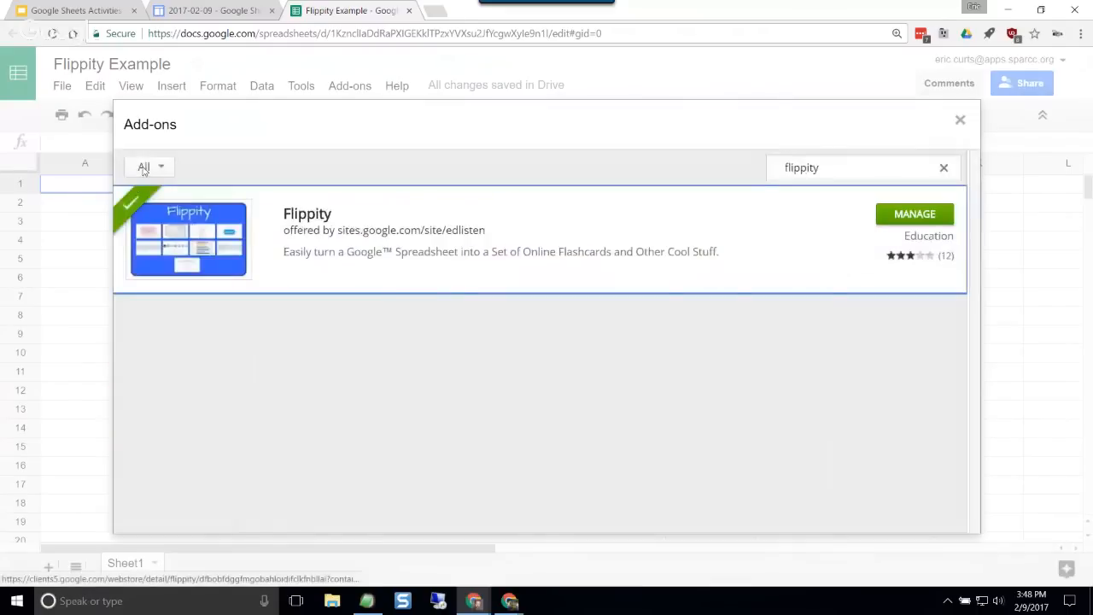
left_click(960, 121)
Step: Reopen the add-ons gallery, view the details page of the Styles add-on, and return to the add-on list
left_click(349, 86)
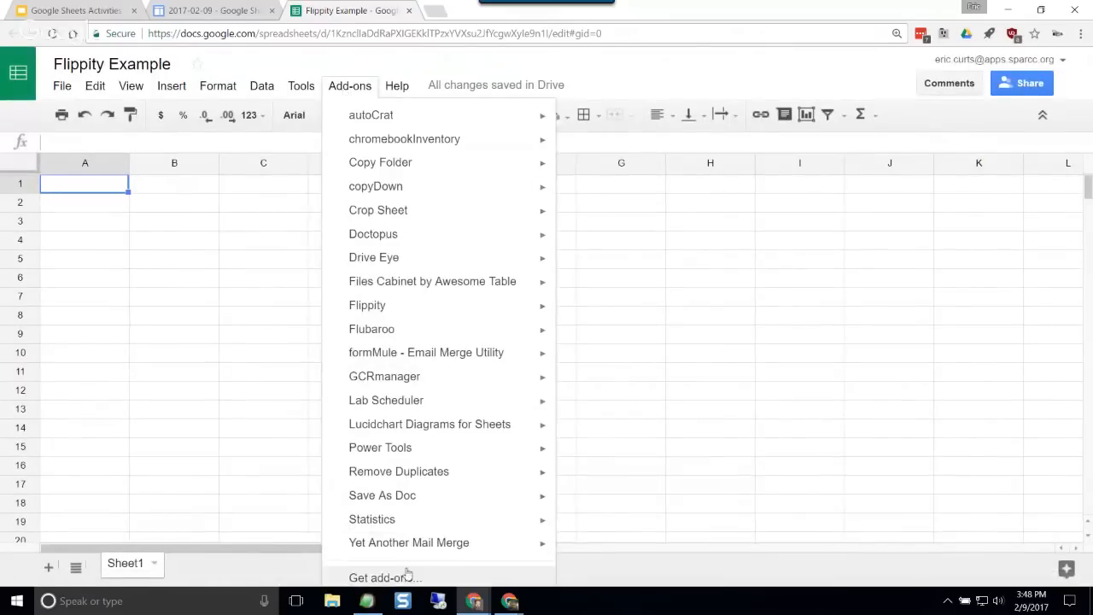
left_click(381, 578)
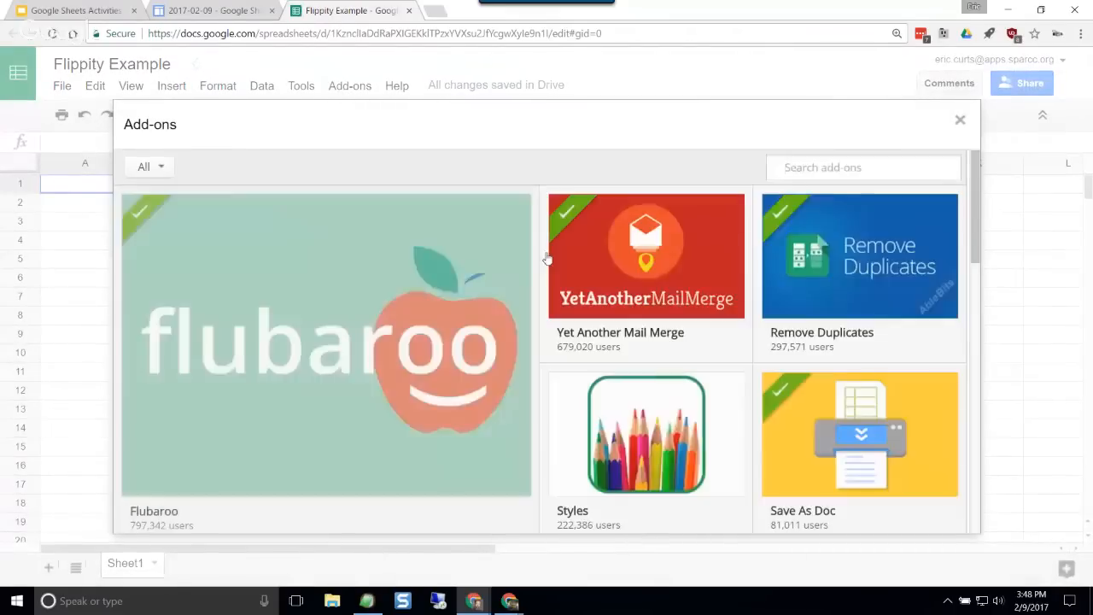
scroll(700, 361, "down", 1)
left_click(652, 373)
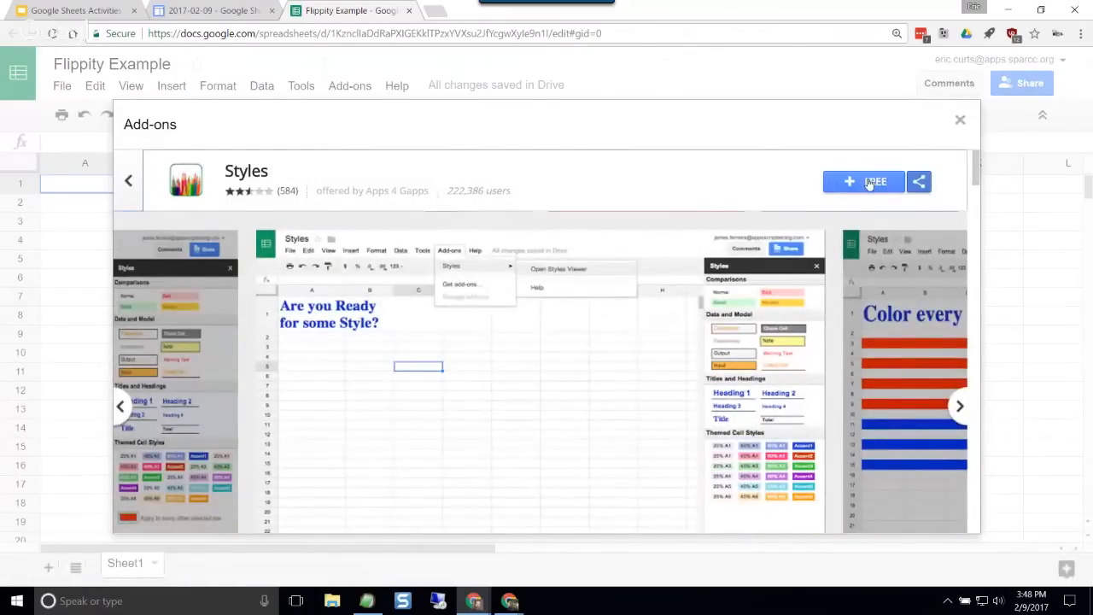
left_click(870, 185)
left_click(131, 182)
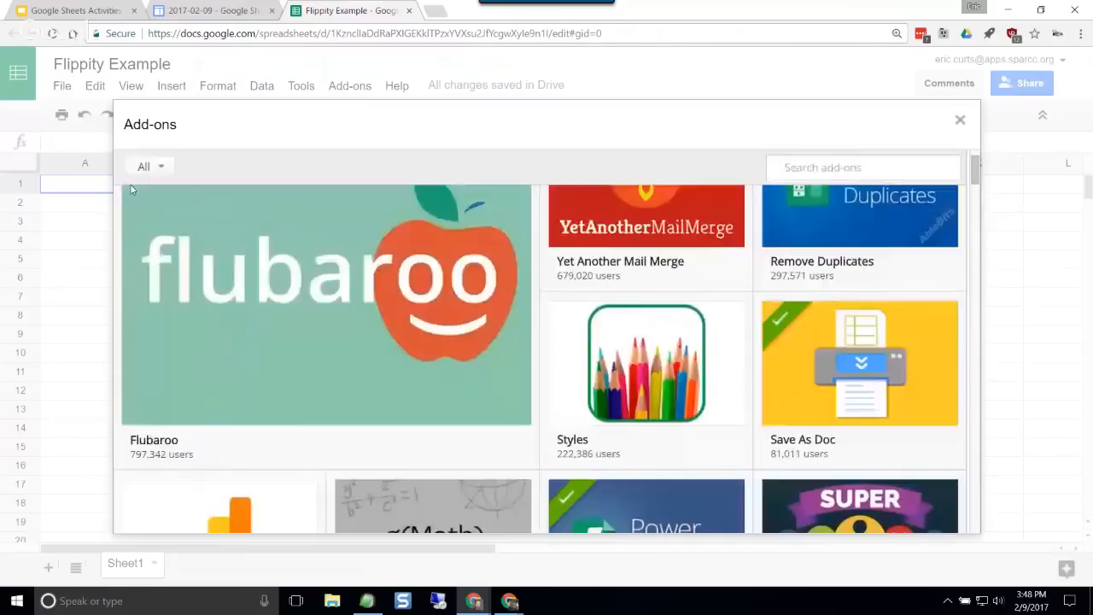
Step: Repeat the gallery search for flippity, examine the add-on's screenshots on its details page, and close the gallery
type("fl")
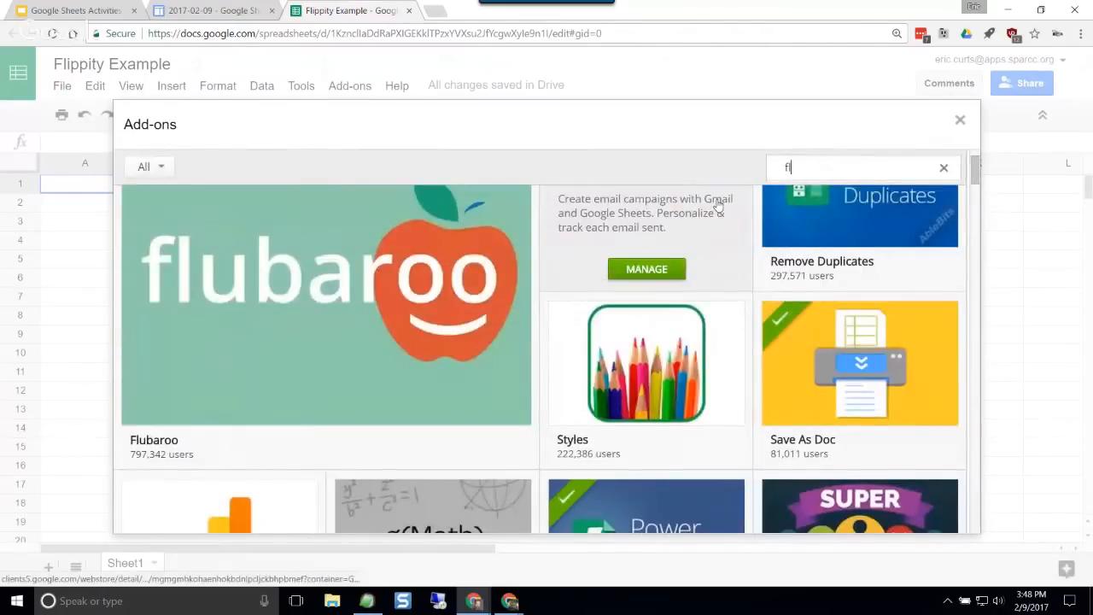
type("ippity")
key("Return")
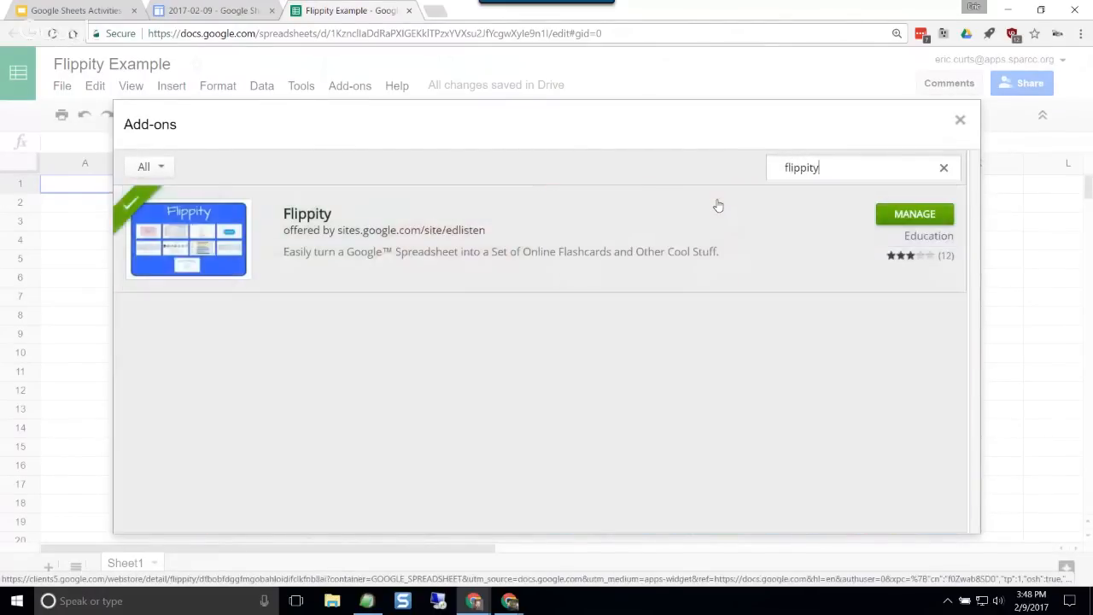
left_click(797, 246)
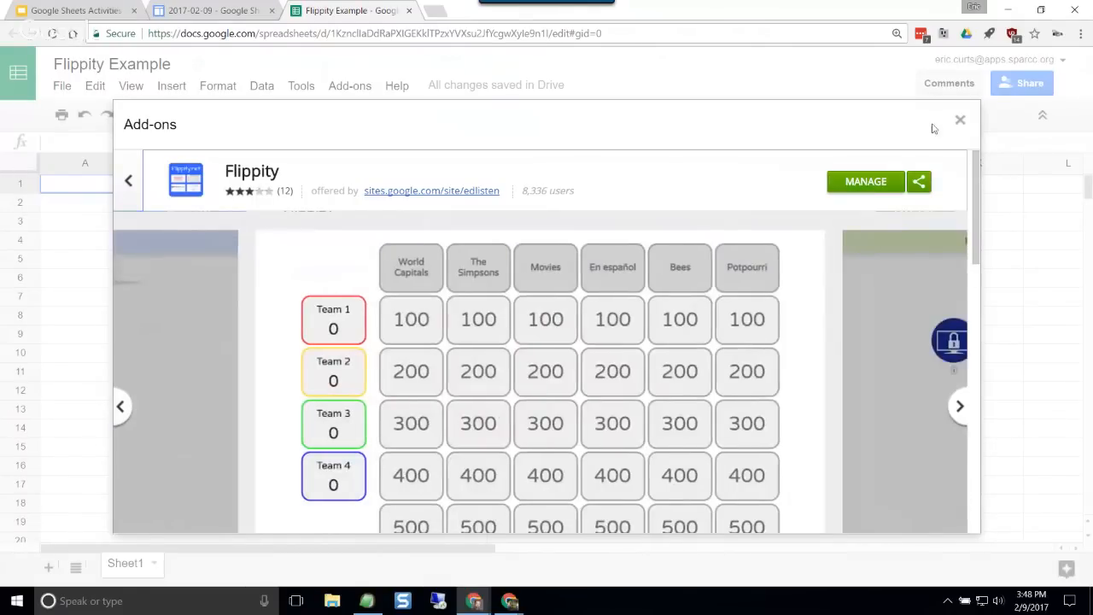
left_click(959, 120)
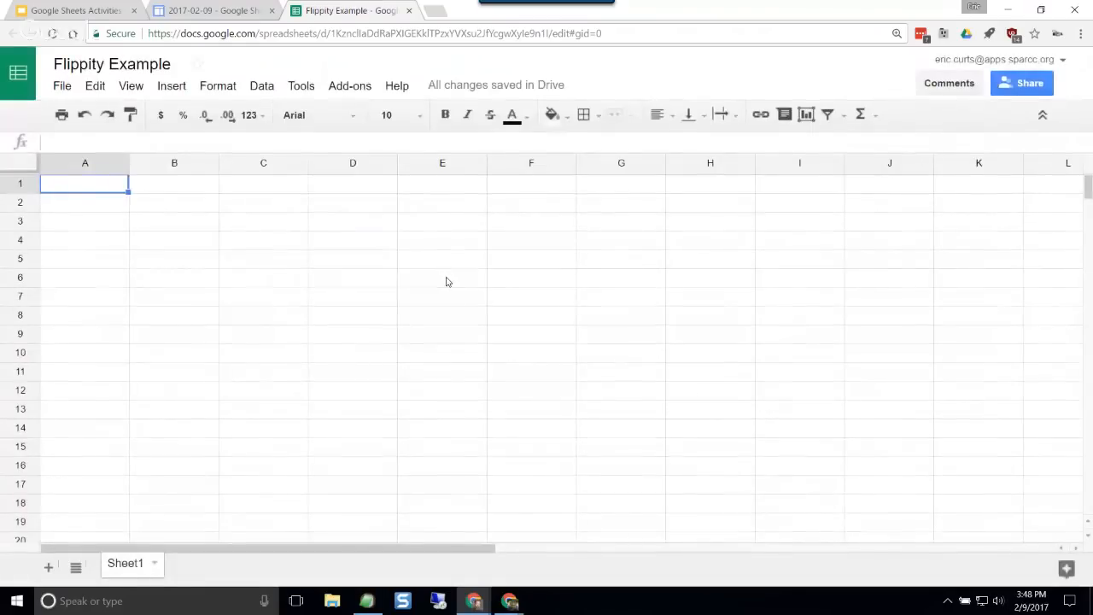
Step: Review the commands offered by the installed Flippity add-on without running any of them
left_click(349, 86)
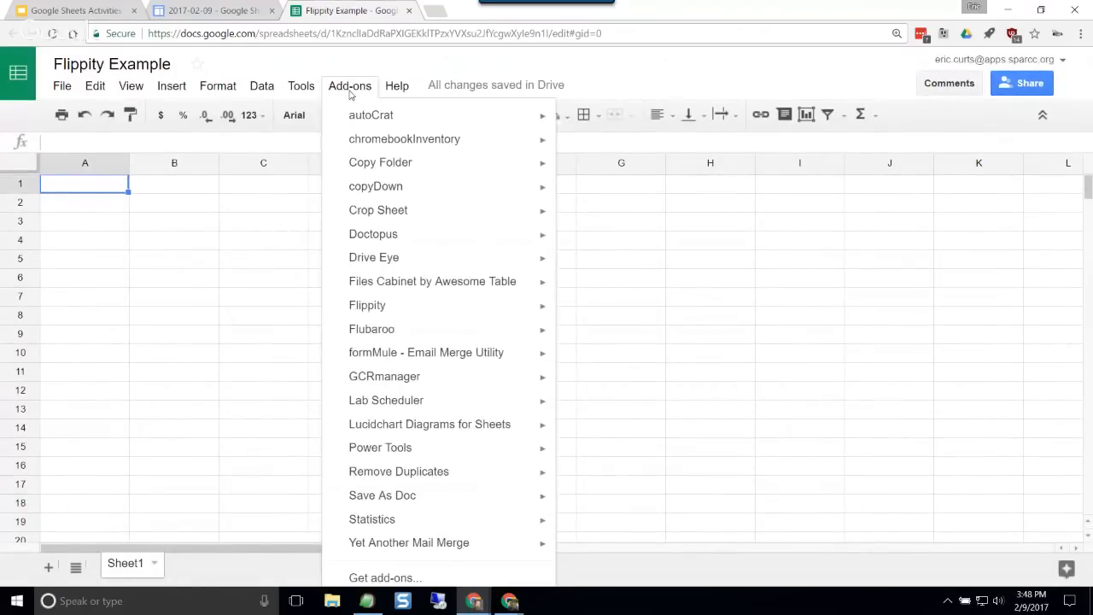
mouse_move(435, 313)
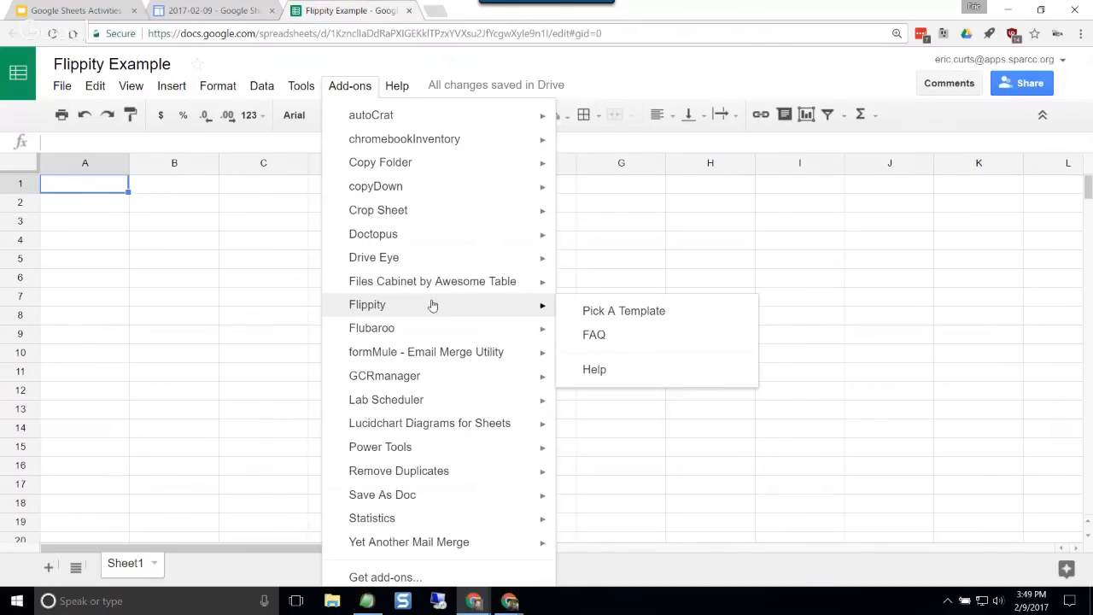
left_click(236, 319)
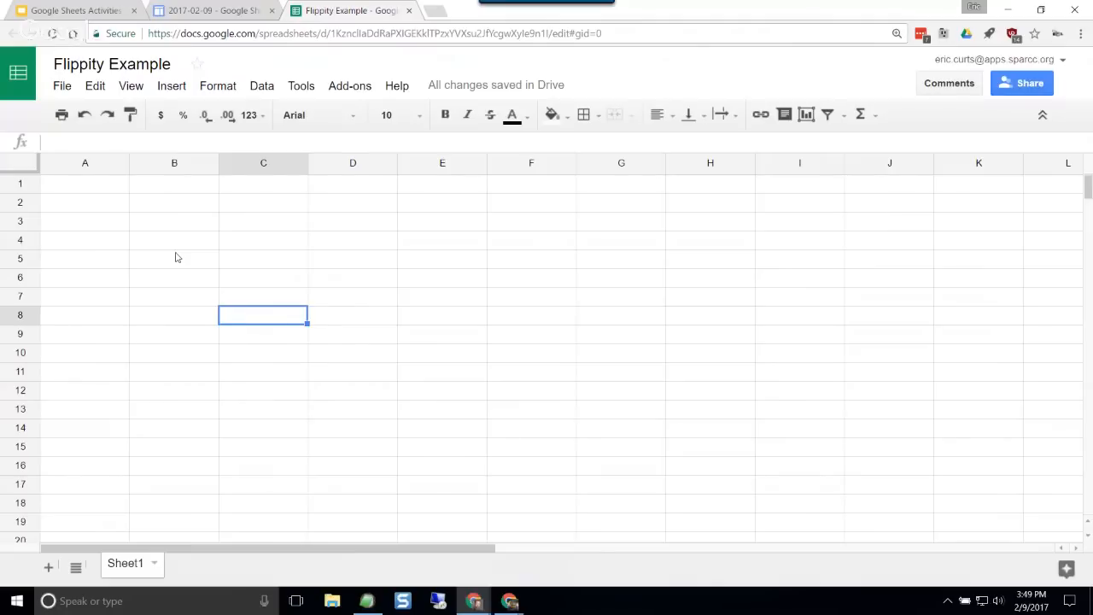
Step: Open Google Drive in a new browser tab to view the option for creating a Google Sheets file, and return to the Flippity Example spreadsheet
left_click(438, 17)
type("drive.google.com/drive/my-drive")
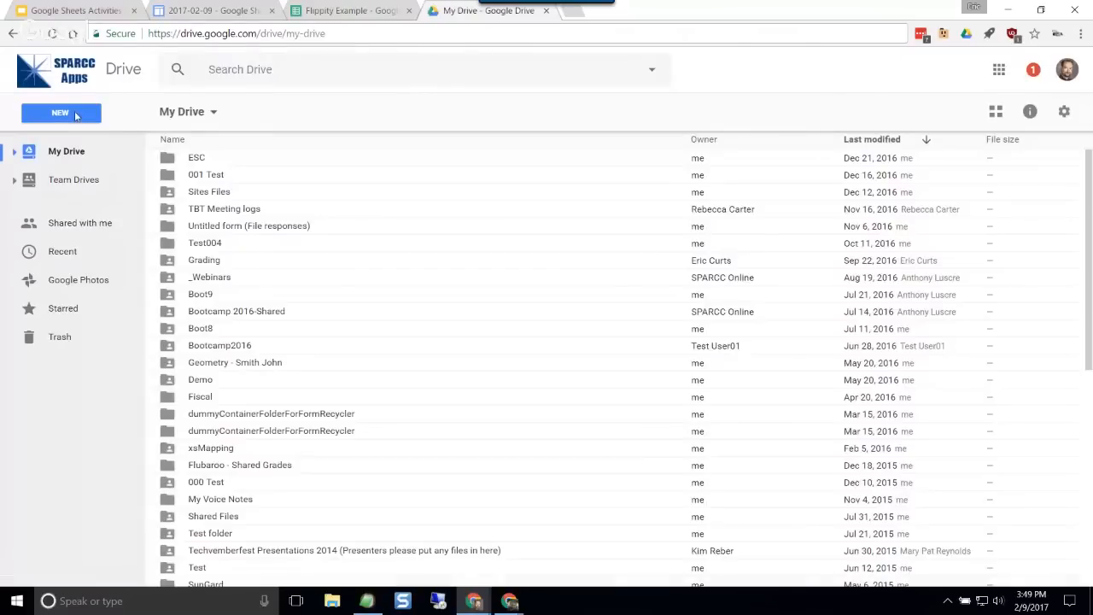
left_click(75, 115)
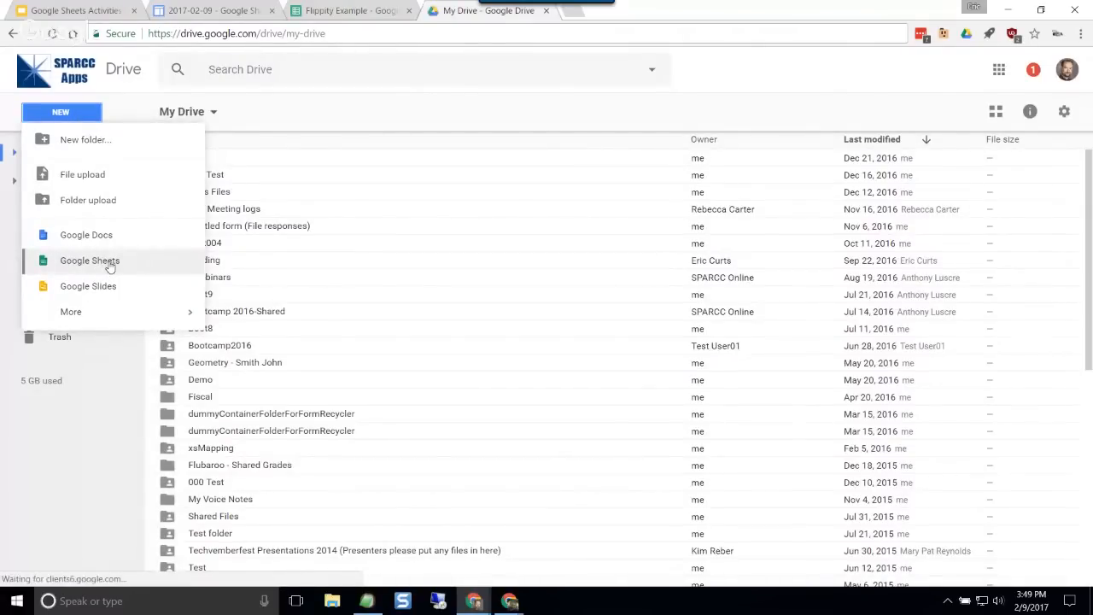
left_click(342, 11)
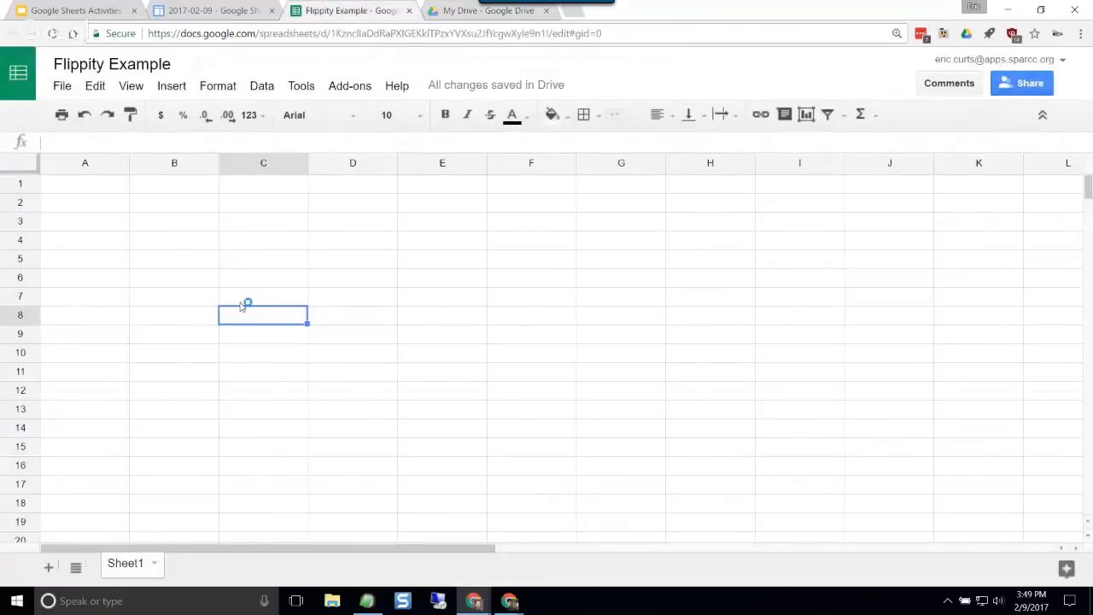
Step: Open the Flippity template picker and advance to the Flippity Quiz Show template
left_click(355, 93)
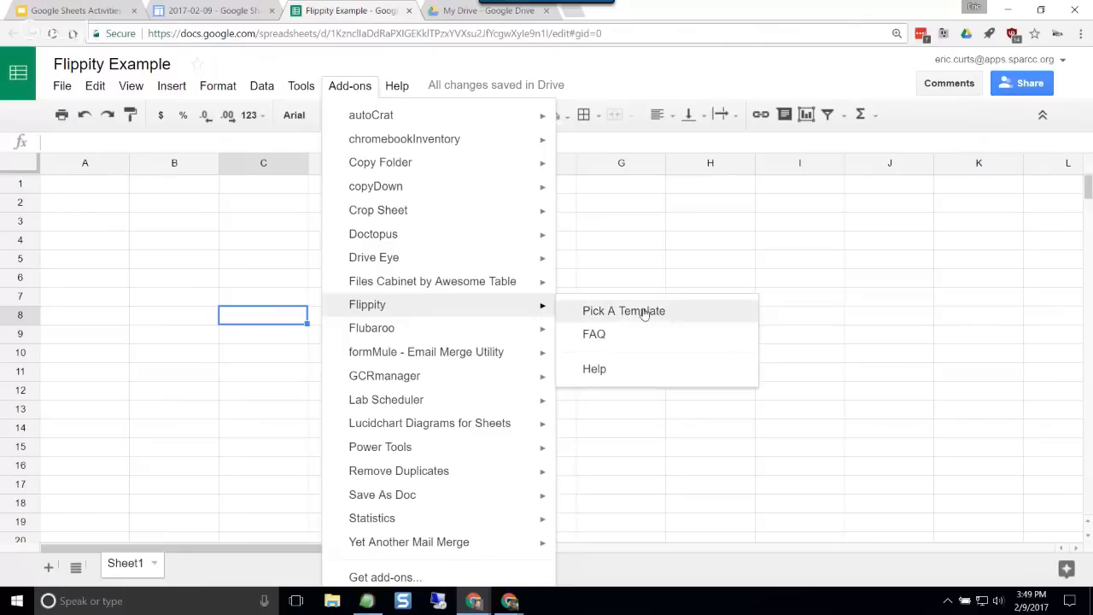
left_click(630, 312)
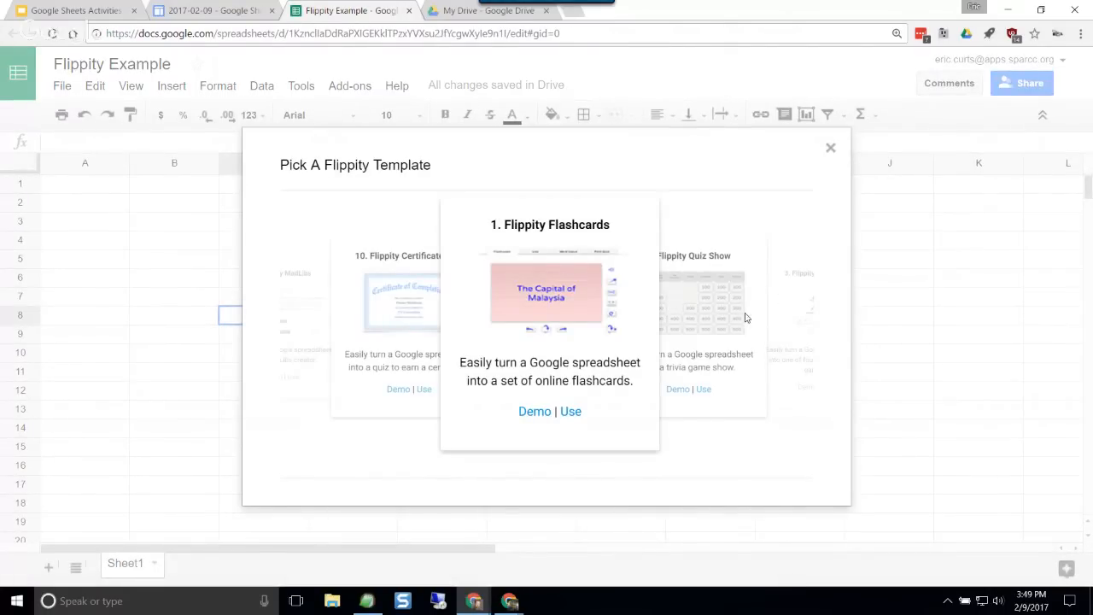
left_click(750, 307)
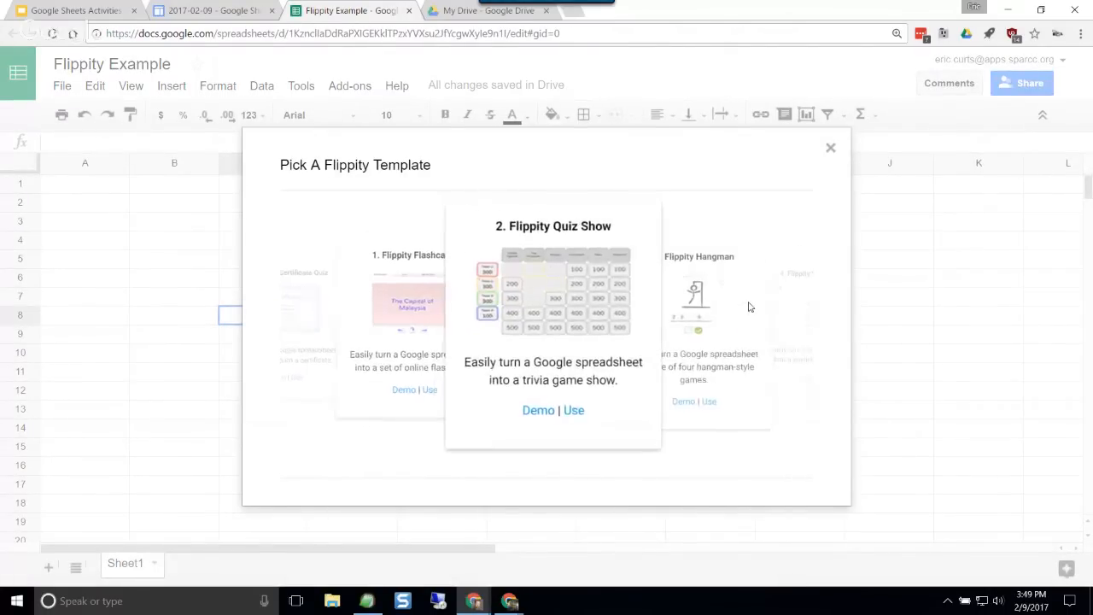
Step: Browse the remaining Flippity templates, from Hangman through Certificate Quiz, and come back around to Flippity Flashcards
left_click(748, 306)
left_click(750, 306)
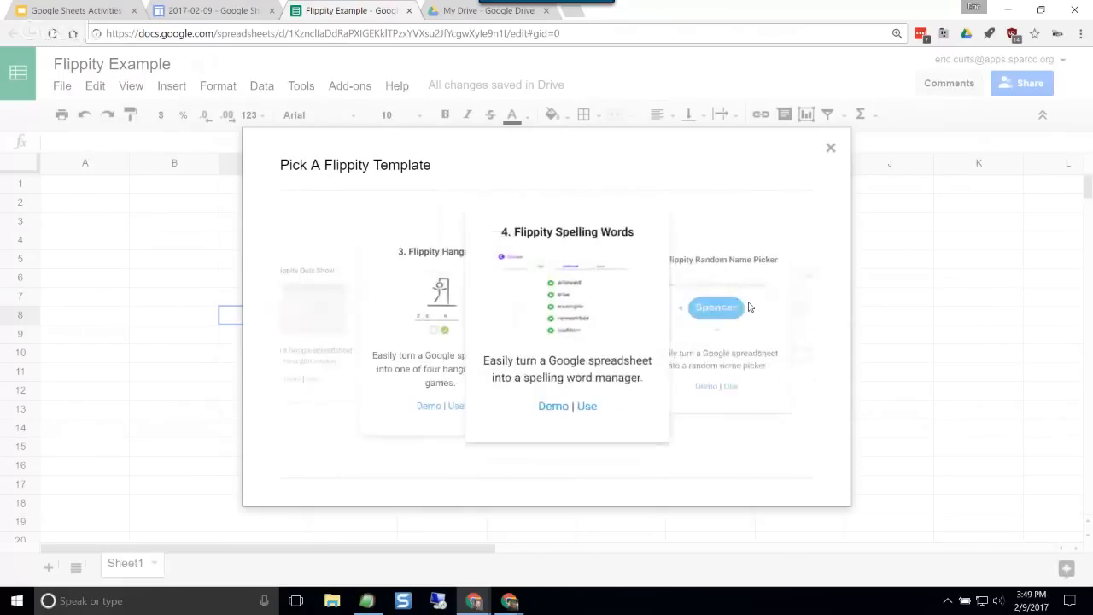
left_click(750, 306)
left_click(749, 307)
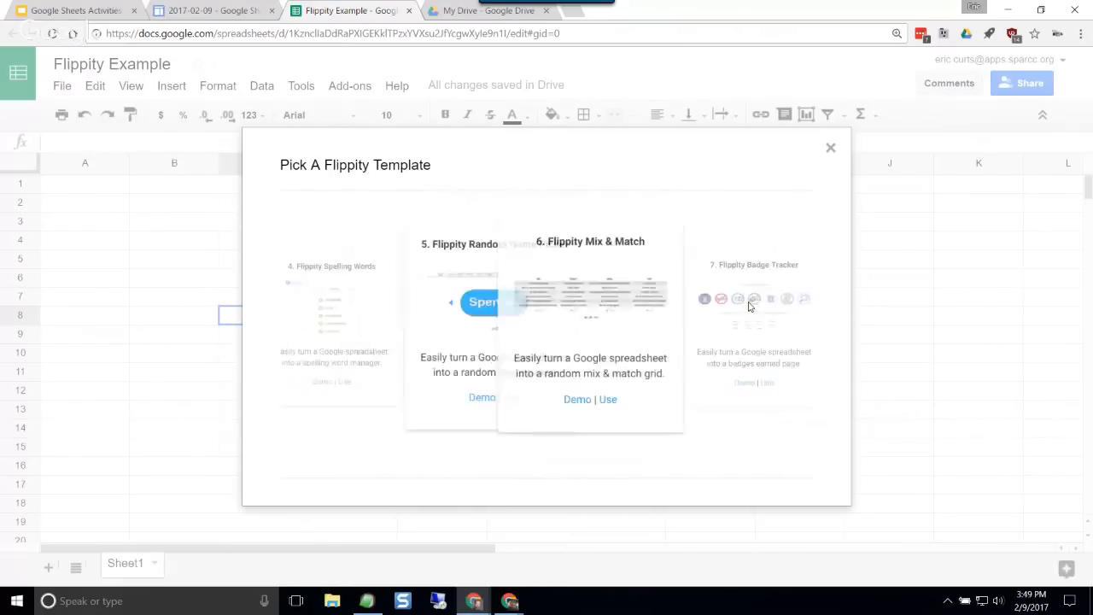
left_click(750, 307)
left_click(749, 307)
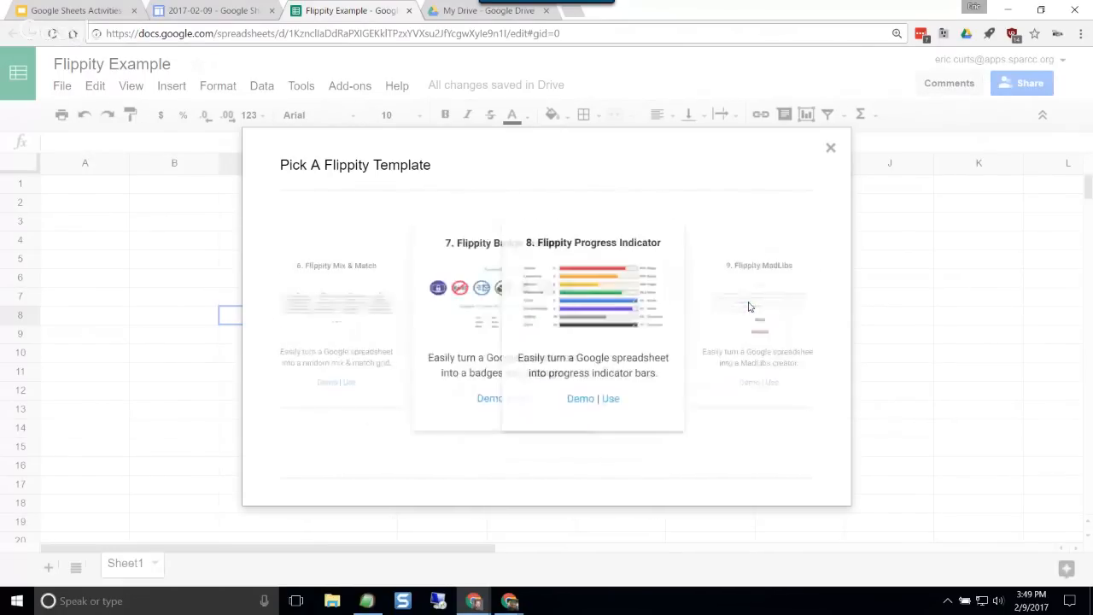
left_click(749, 307)
left_click(749, 307)
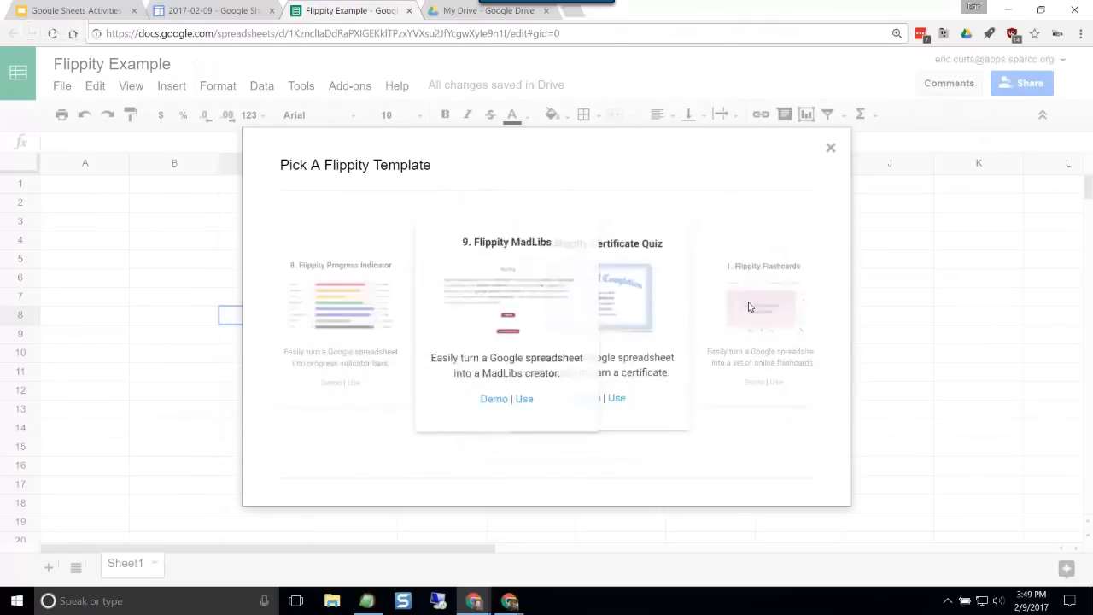
left_click(749, 306)
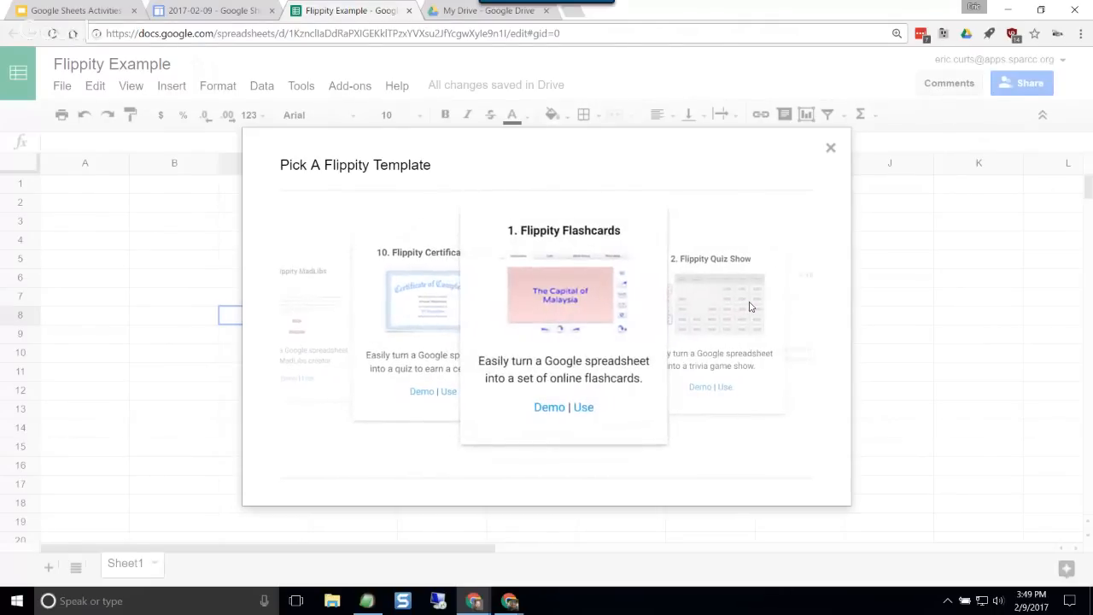
Step: Open the Flippity Flashcards demo and flip its first card to the answer and back to the question
left_click(548, 412)
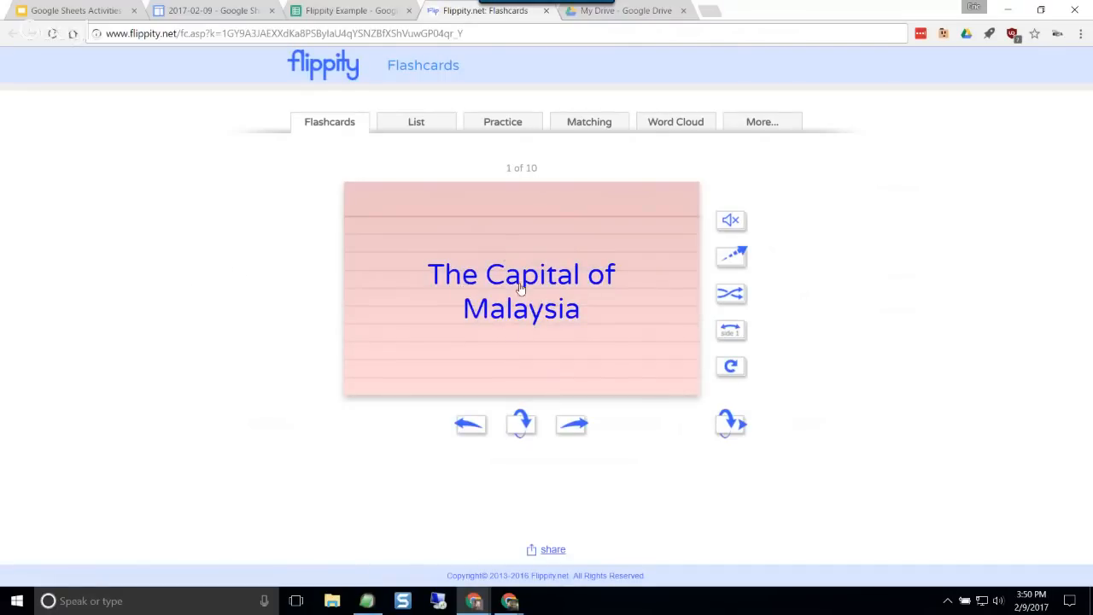
left_click(523, 427)
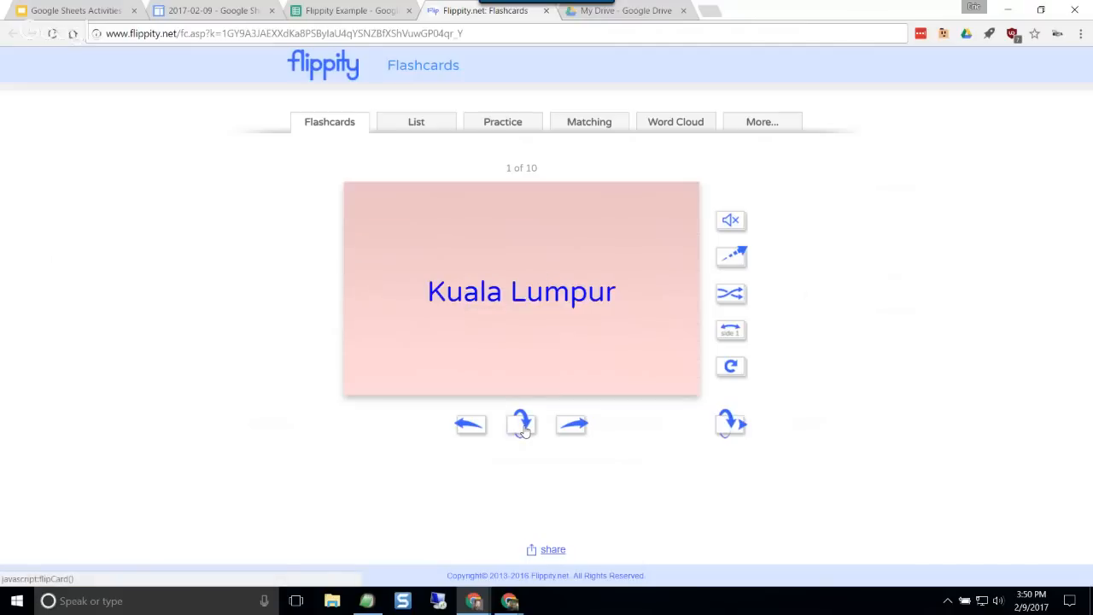
left_click(524, 427)
left_click(524, 427)
left_click(524, 427)
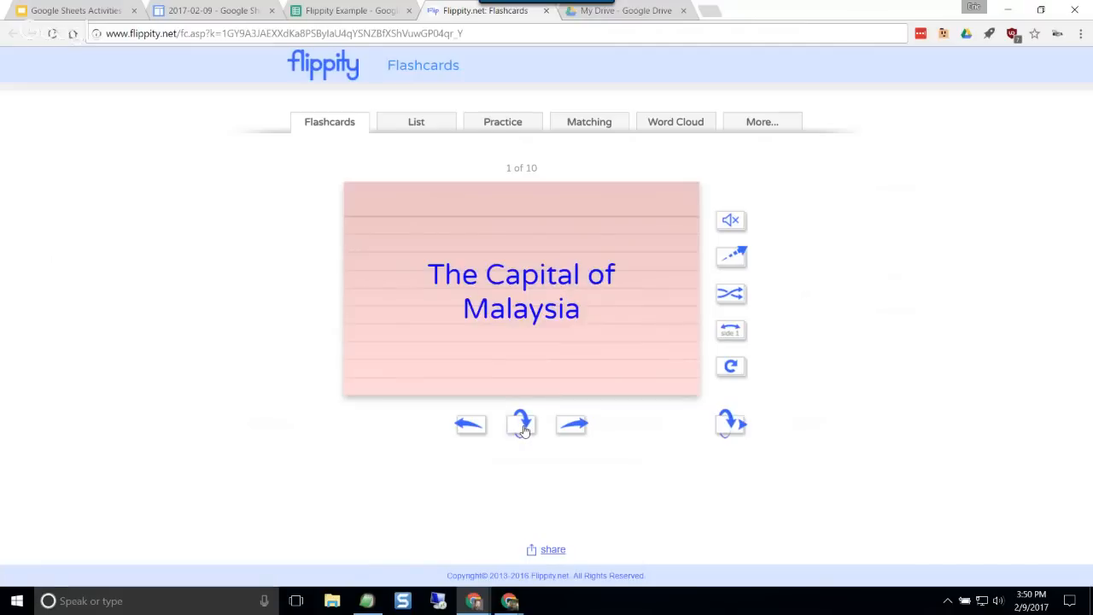
Step: Go through flashcards two to six in the demo, flipping each one to view its other side
left_click(577, 431)
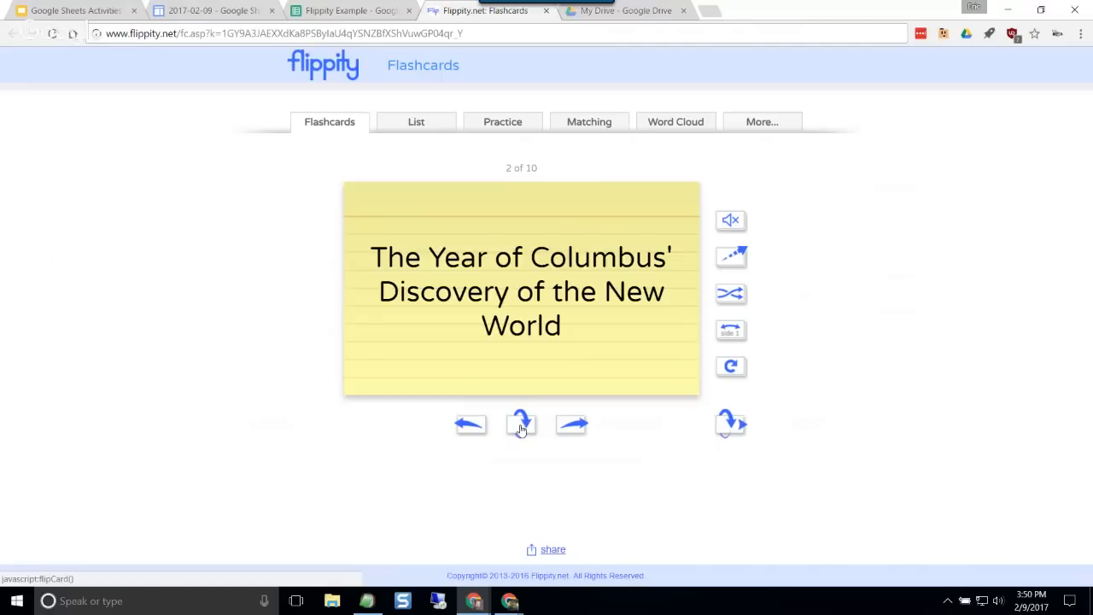
left_click(526, 427)
left_click(527, 429)
left_click(572, 427)
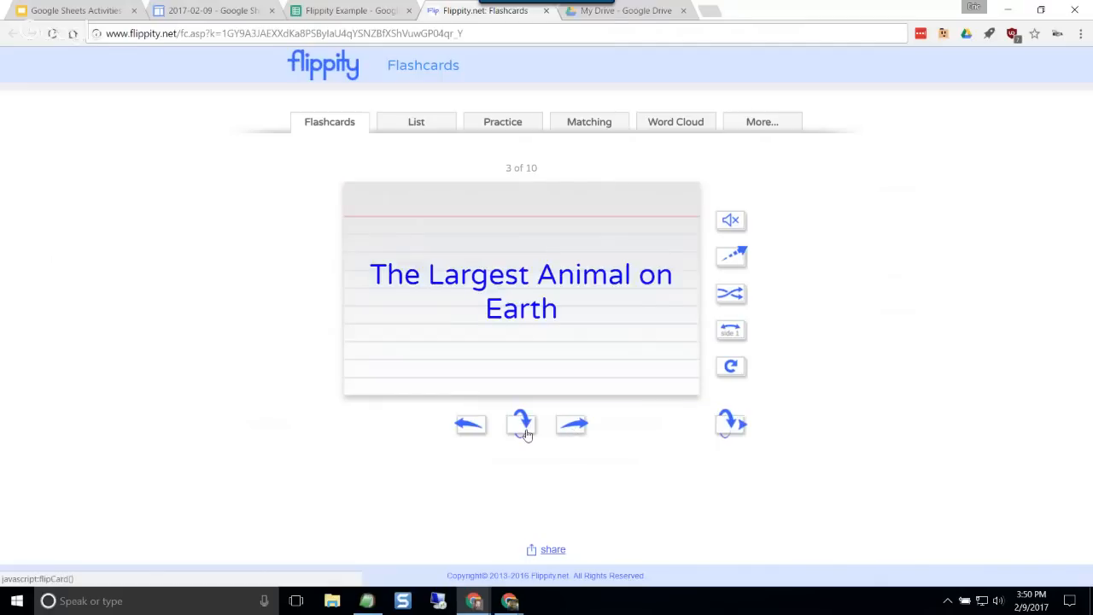
left_click(520, 429)
left_click(519, 431)
left_click(569, 427)
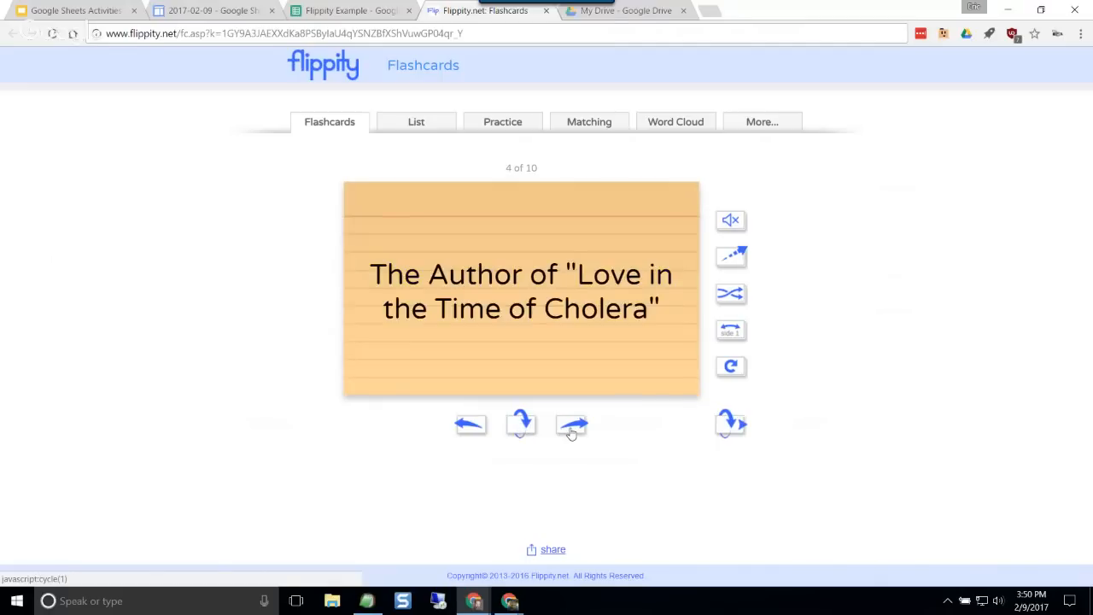
left_click(523, 424)
left_click(526, 429)
left_click(574, 427)
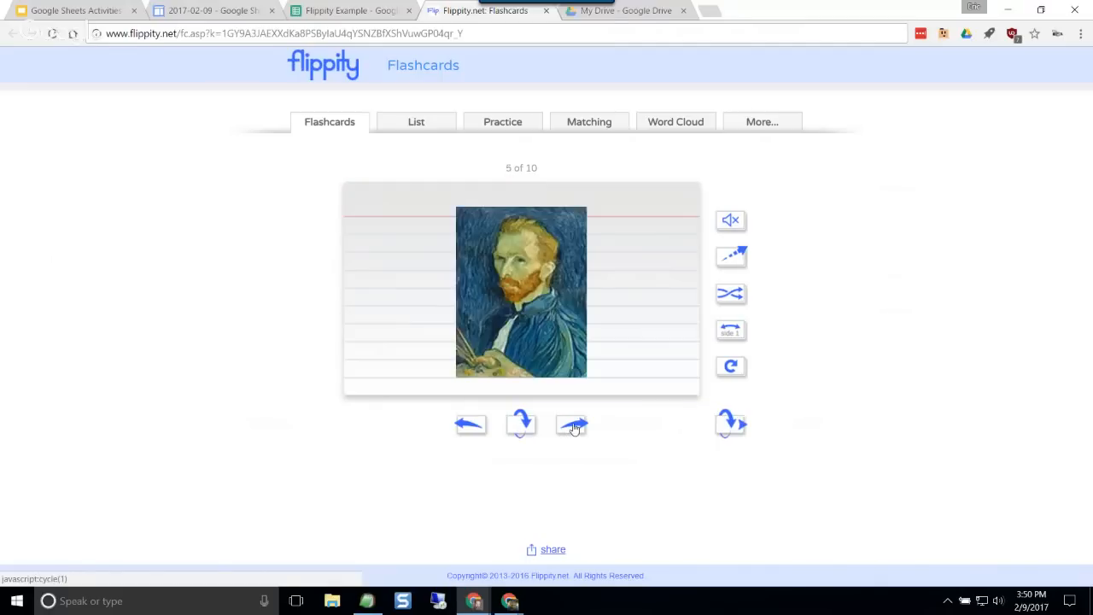
left_click(527, 429)
left_click(527, 429)
left_click(573, 429)
left_click(519, 429)
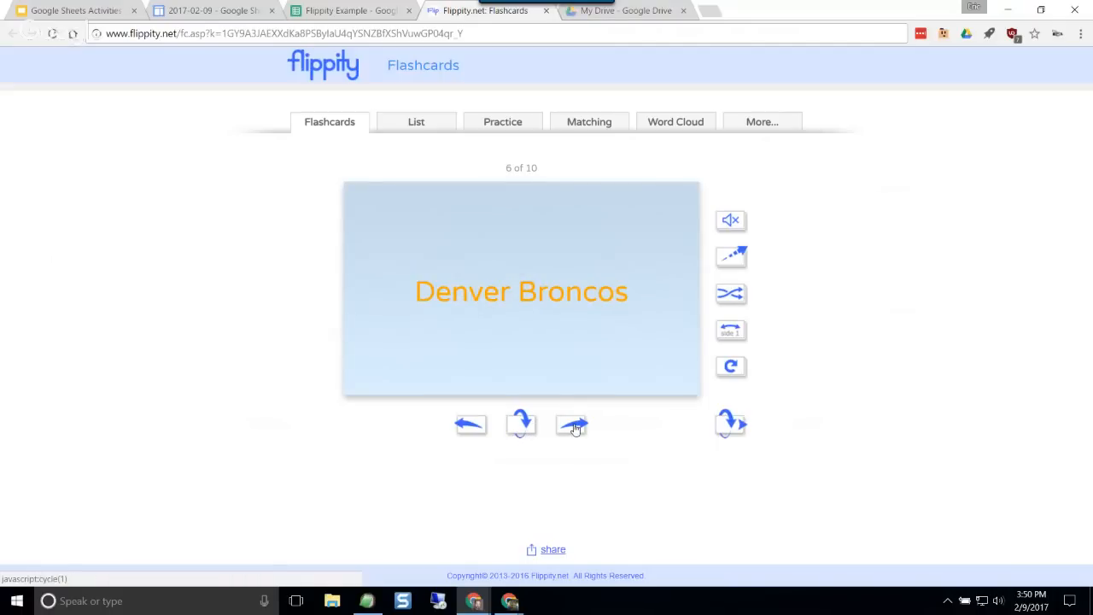
Step: Advance to the seventh flashcard, flip between its question and video sides, and return to the sixth card
left_click(571, 425)
left_click(527, 427)
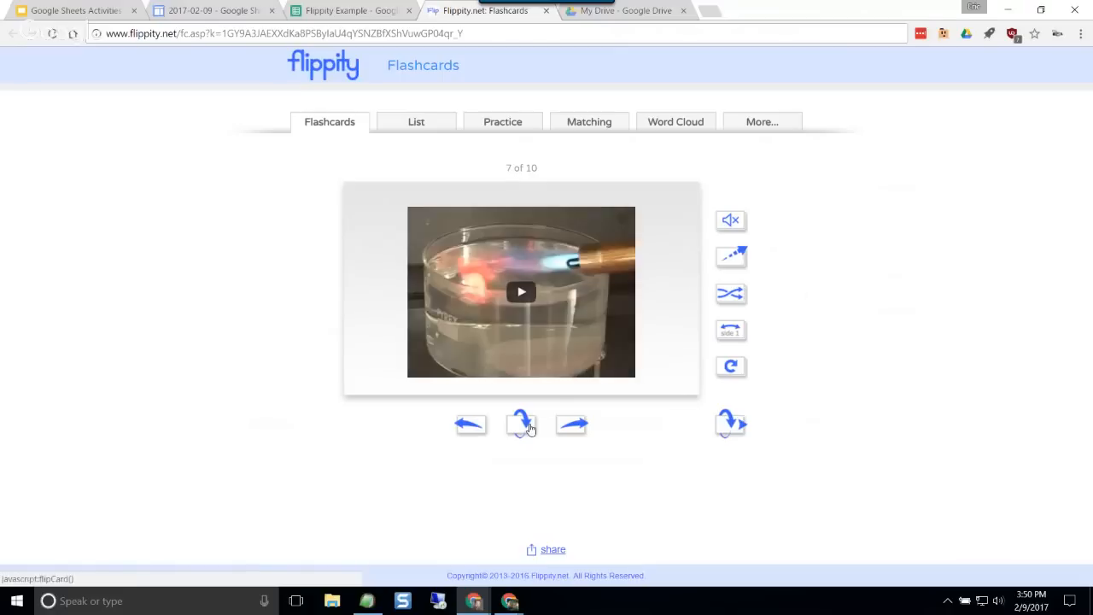
left_click(528, 427)
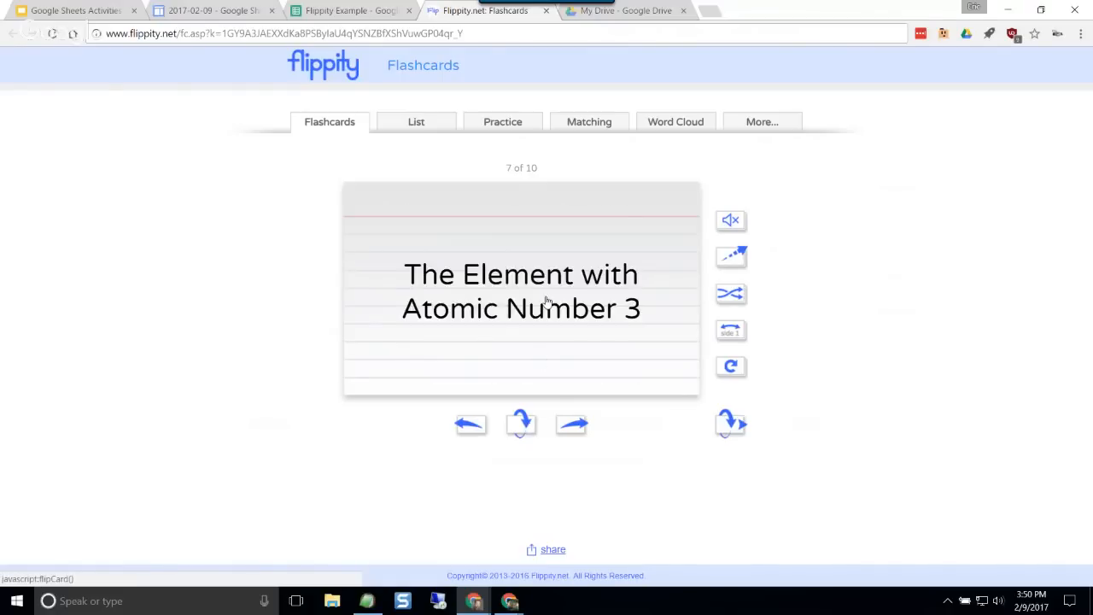
left_click(521, 422)
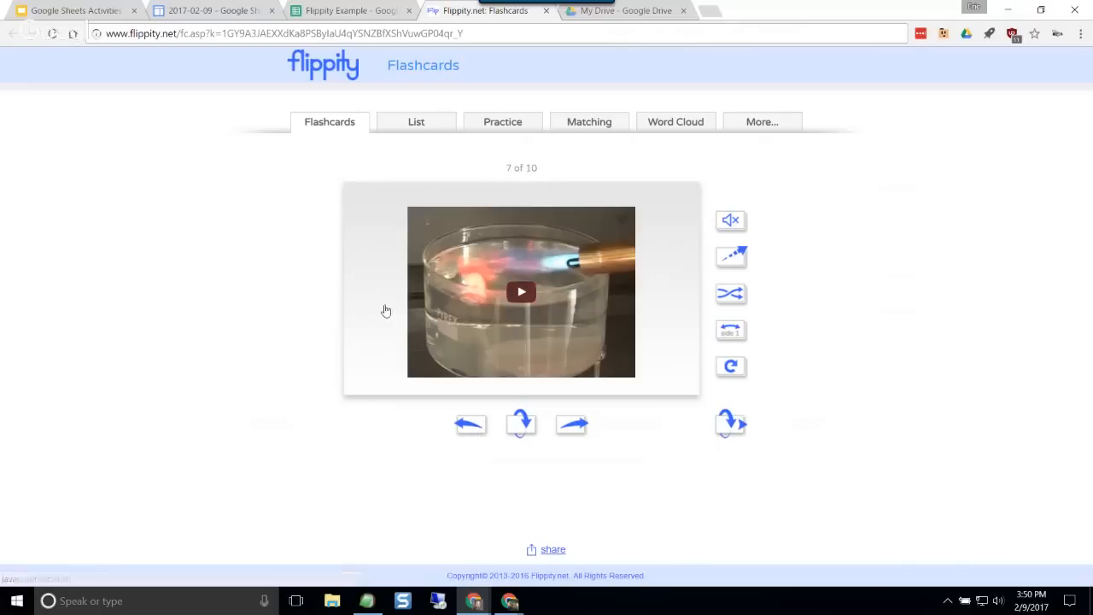
left_click(731, 222)
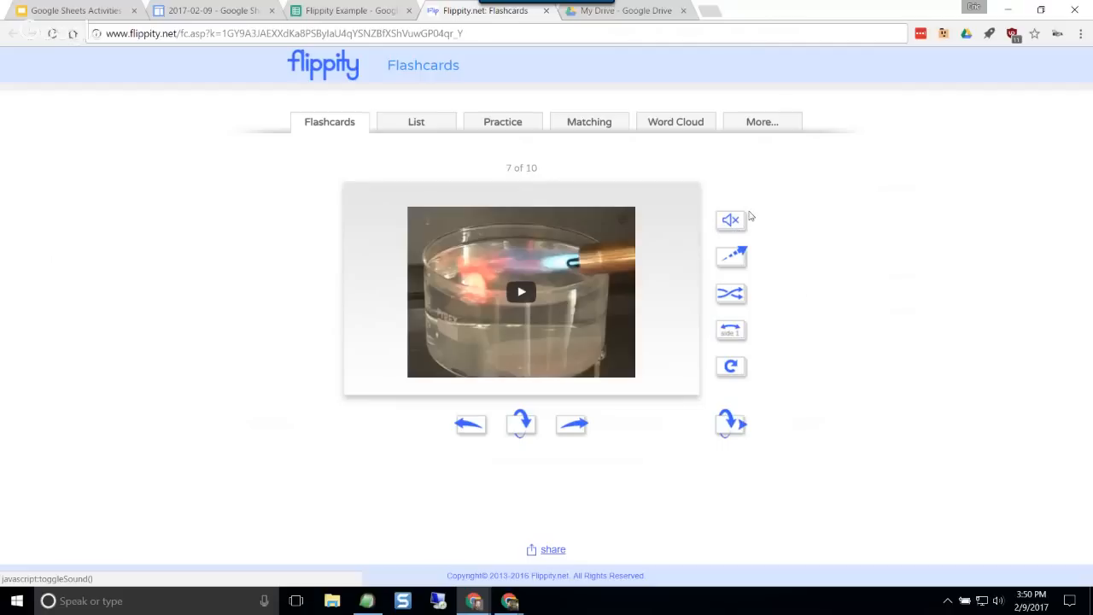
left_click(470, 425)
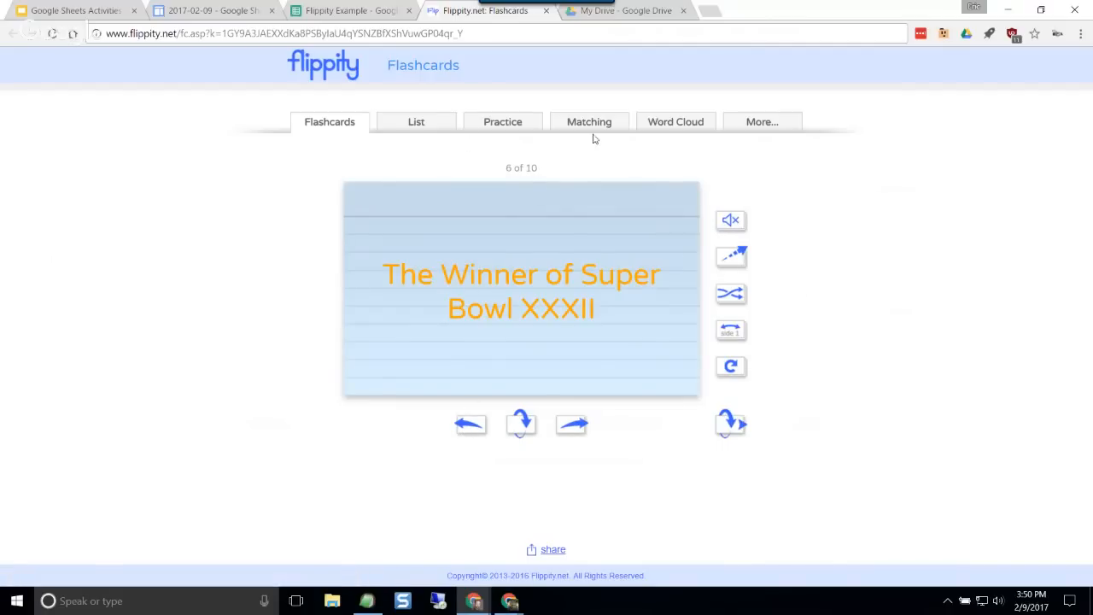
Step: View the demo's List, Practice, Matching and Word Cloud modes, return to Flashcards, and close the demo
left_click(417, 122)
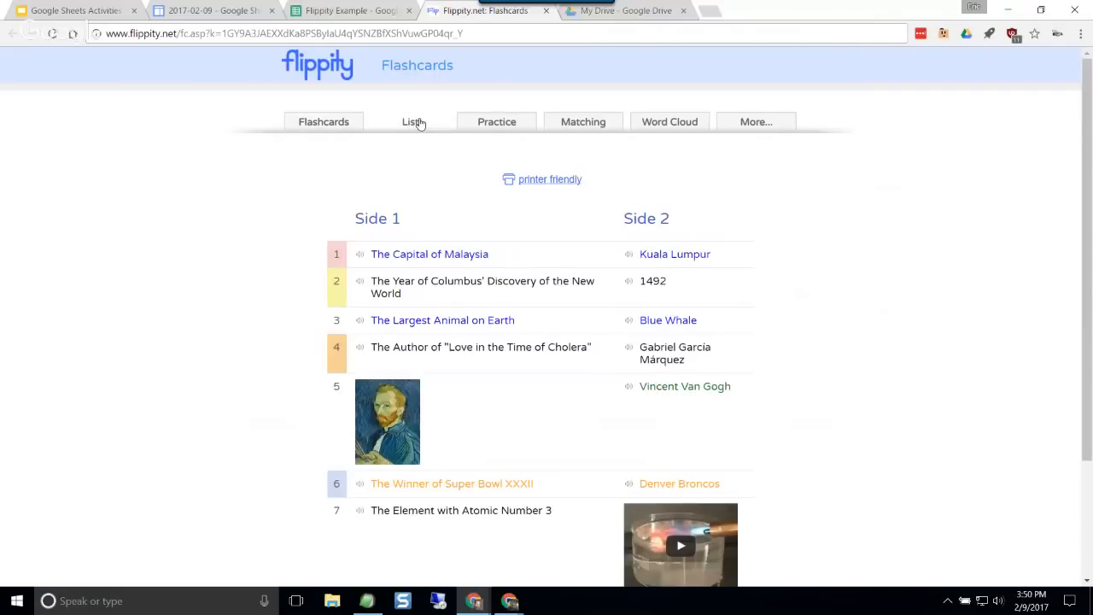
left_click(497, 129)
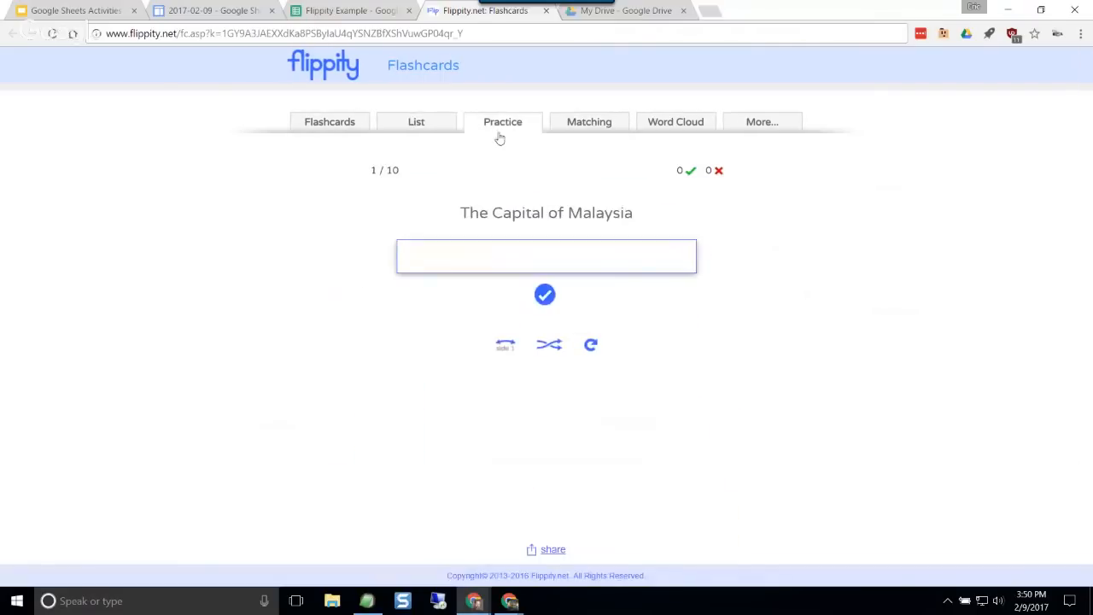
left_click(577, 127)
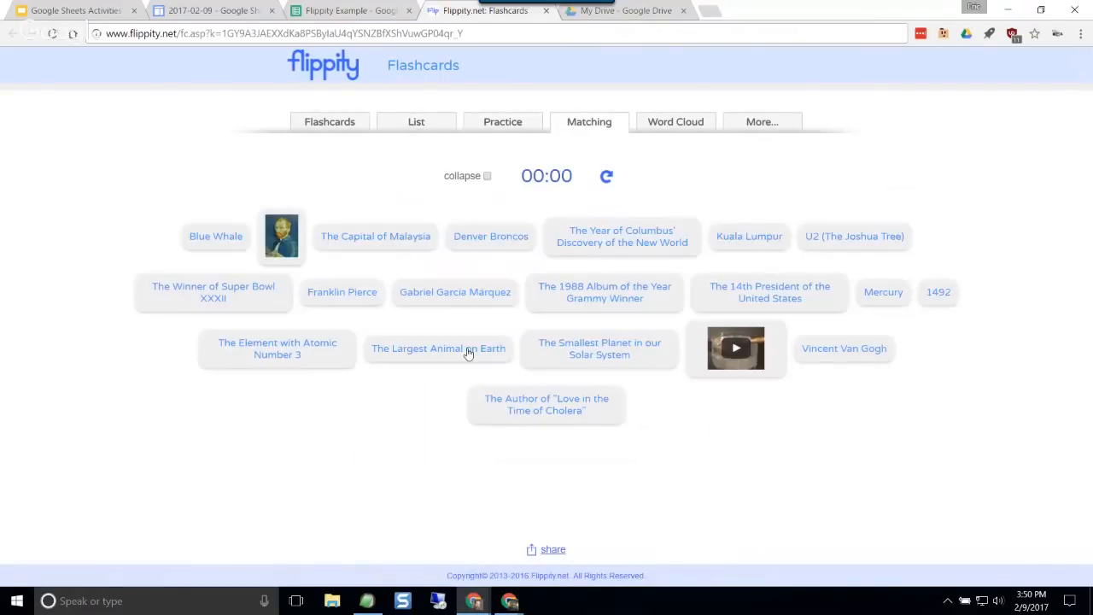
left_click(690, 122)
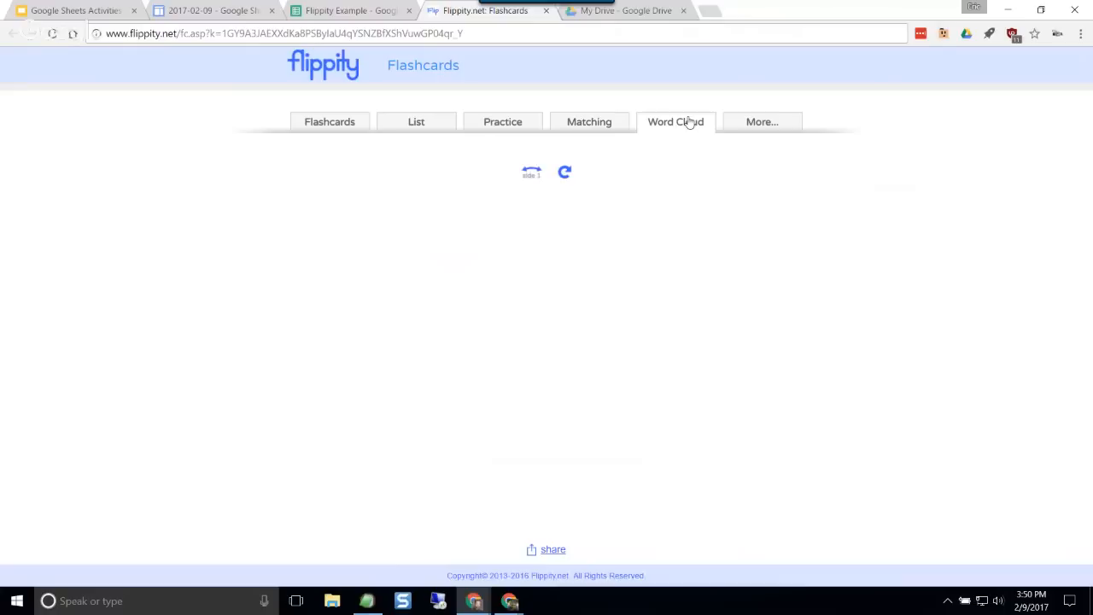
left_click(333, 124)
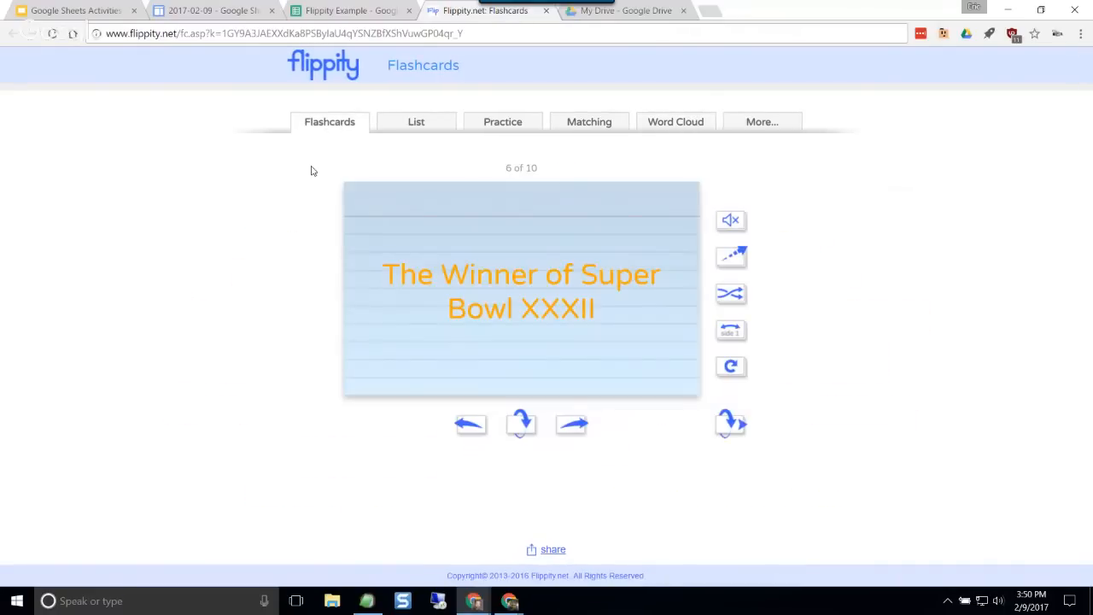
left_click(546, 11)
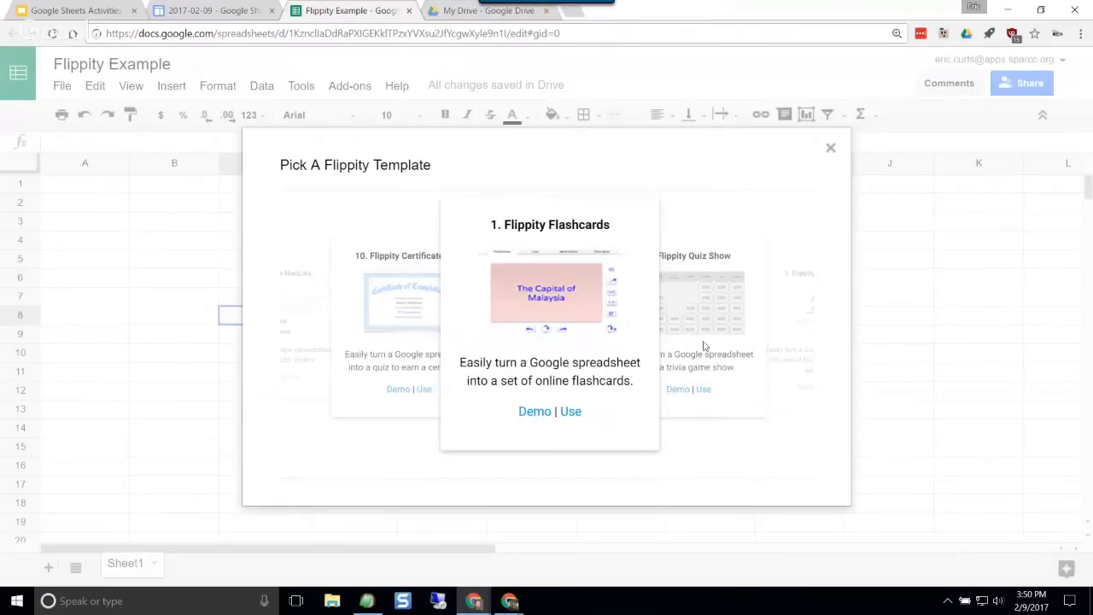
Step: Apply the Flippity Quiz Show template to the spreadsheet and dismiss the Flippity.net URL dialog
left_click(743, 318)
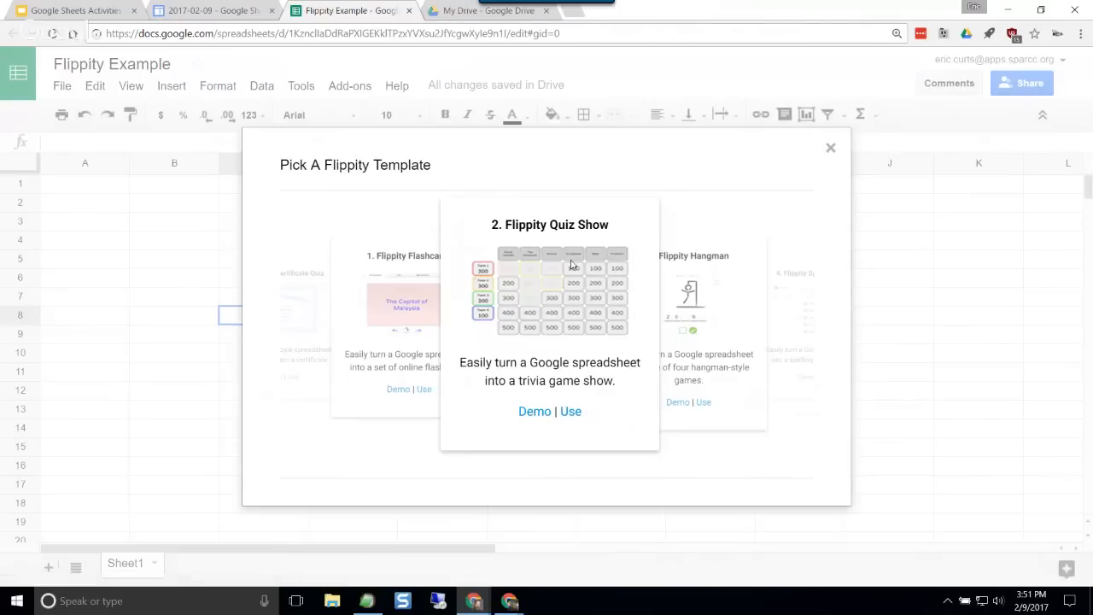
left_click(571, 413)
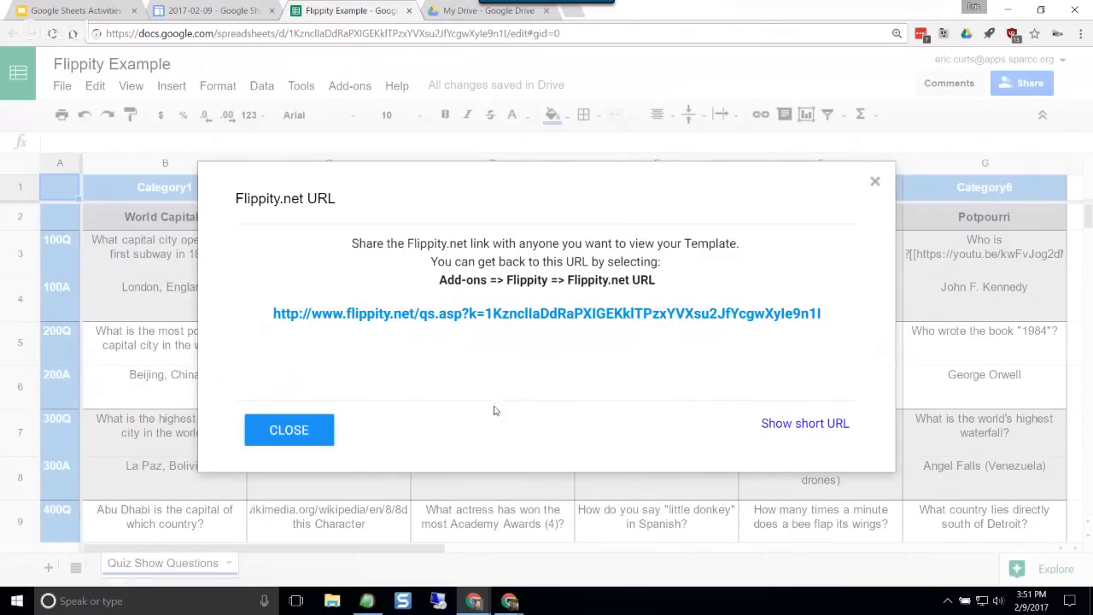
left_click(290, 431)
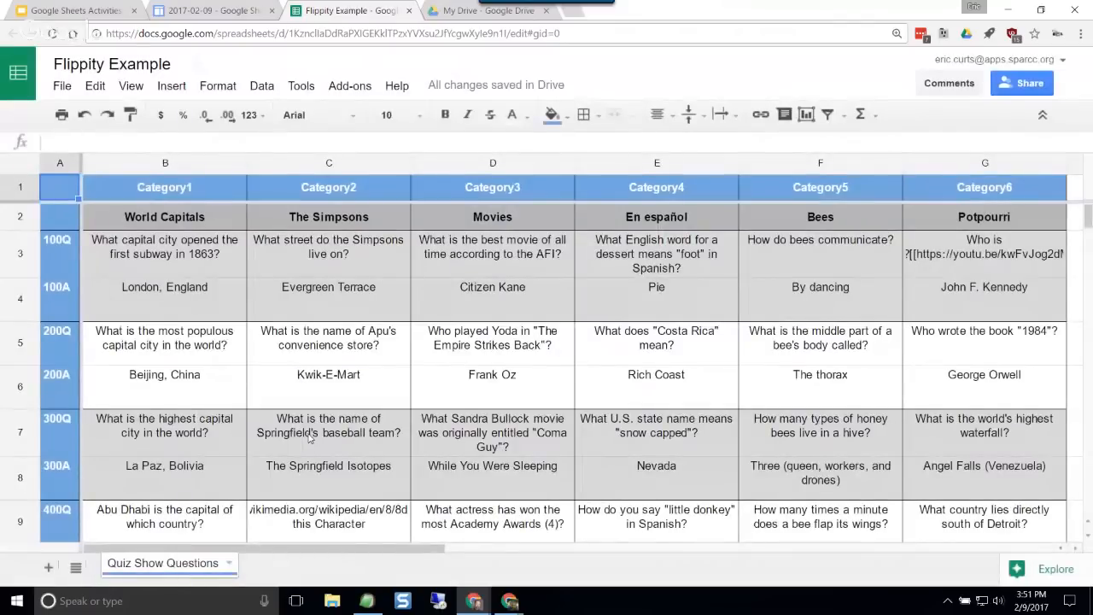
Step: Examine the quiz show sheet's questions and answers down to the 500-point rows and its category names in row 2
scroll(393, 410, "down", 2)
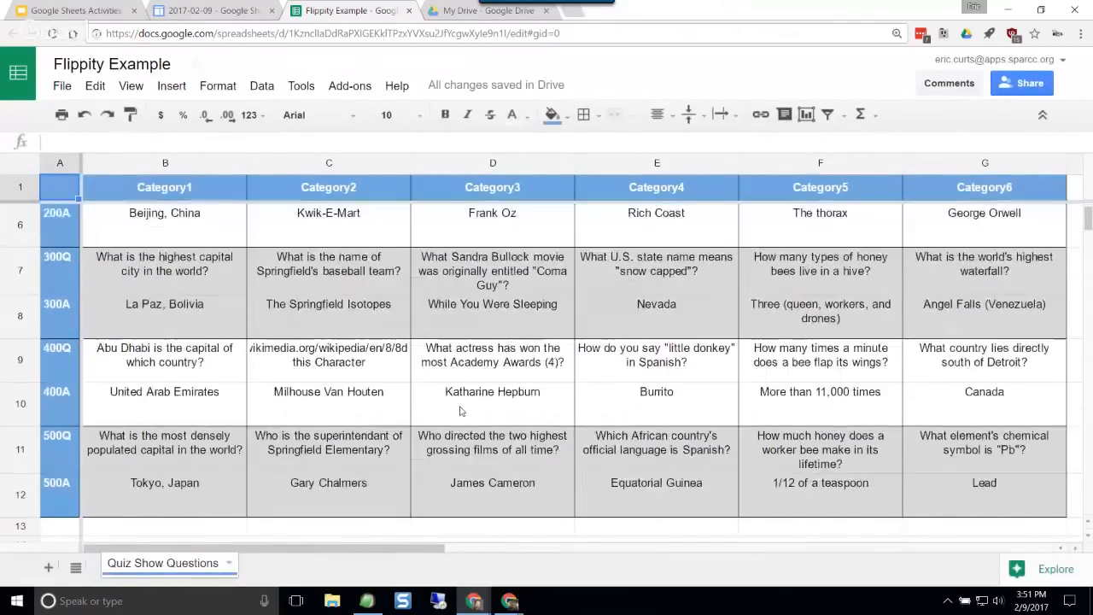
scroll(394, 384, "up", 2)
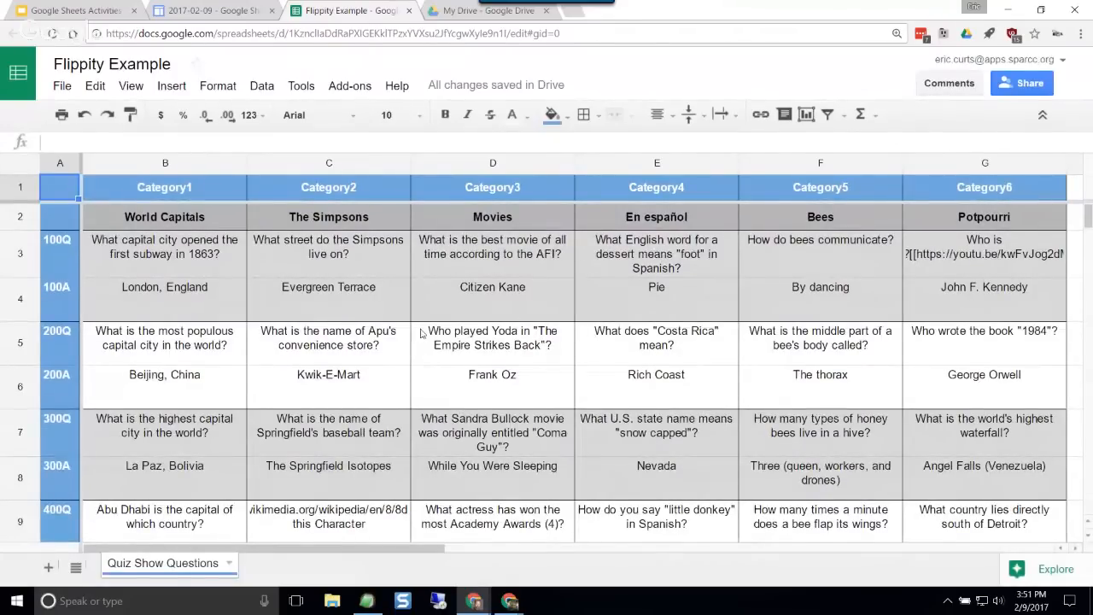
left_click(187, 227)
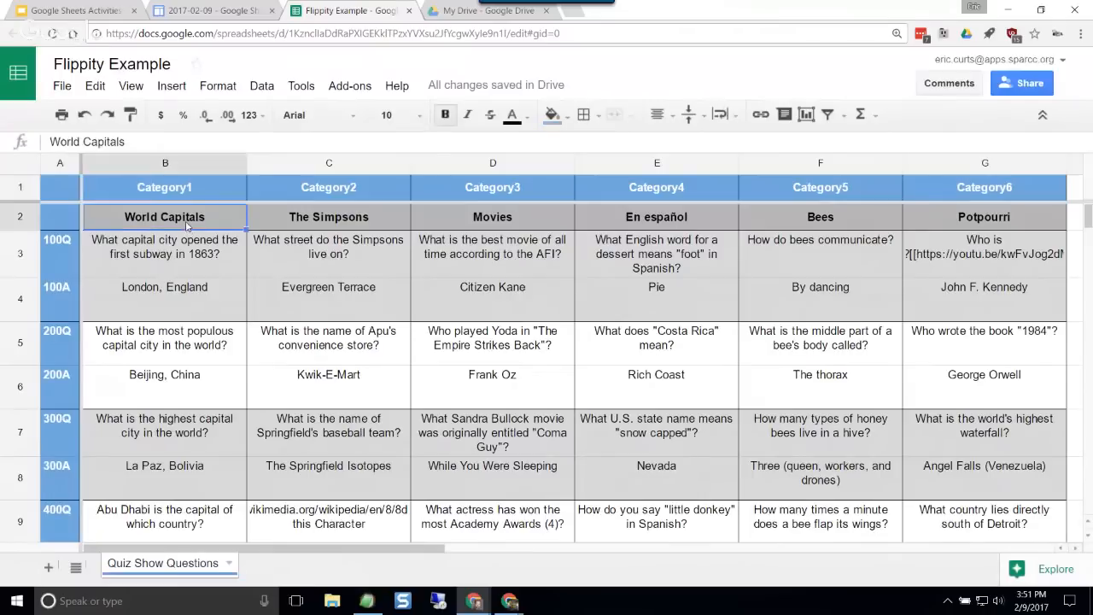
left_click(311, 229)
left_click(460, 223)
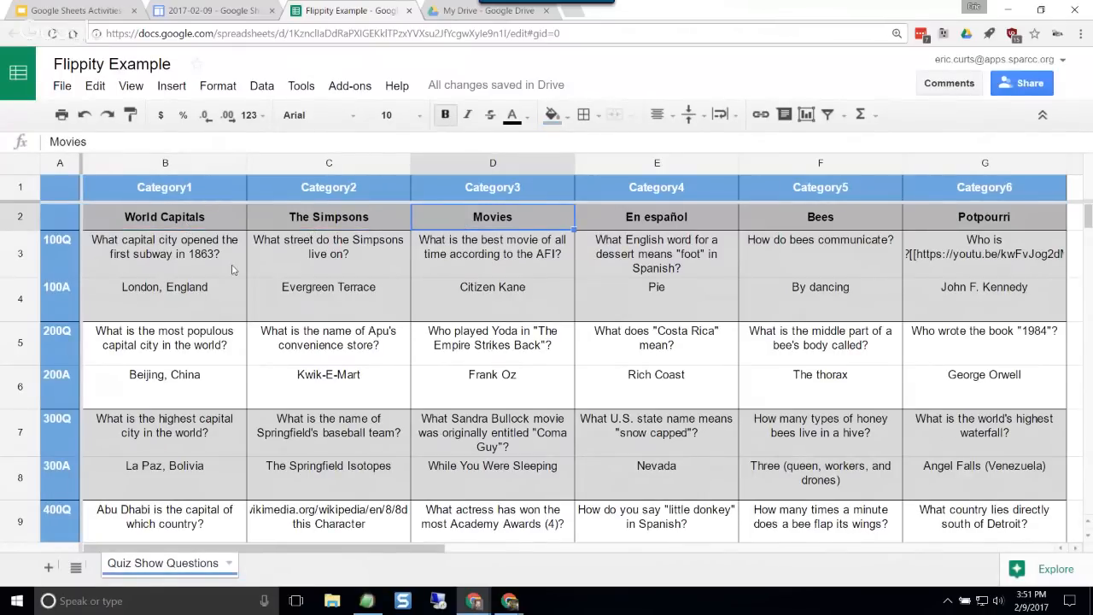
Step: Replace the first category name in cell B2 with Google Trivia
left_click(179, 224)
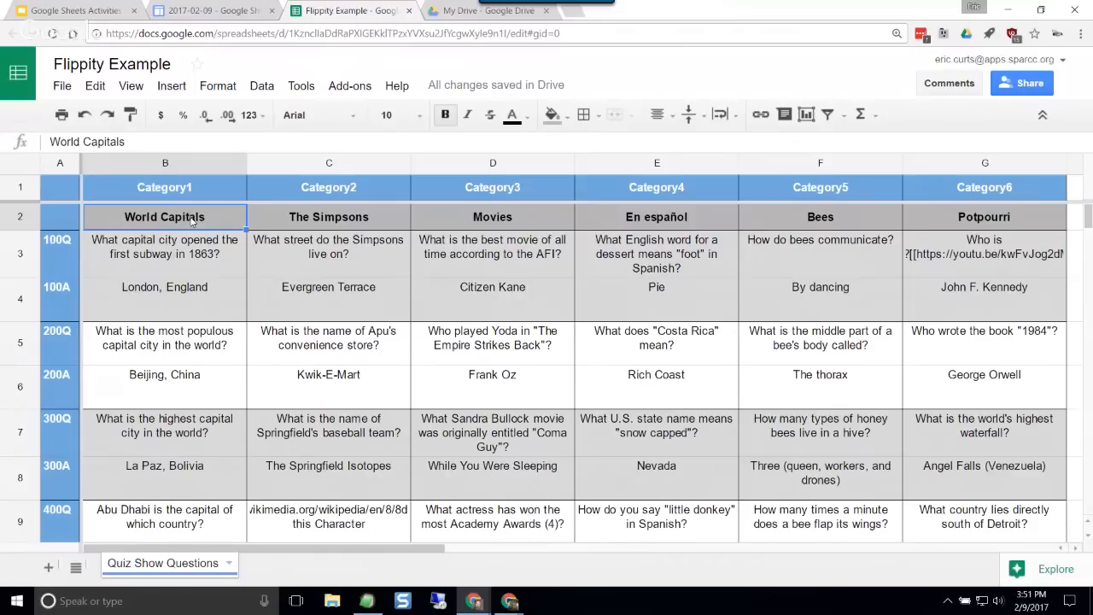
double_click(192, 220)
left_click_drag(207, 214, 105, 213)
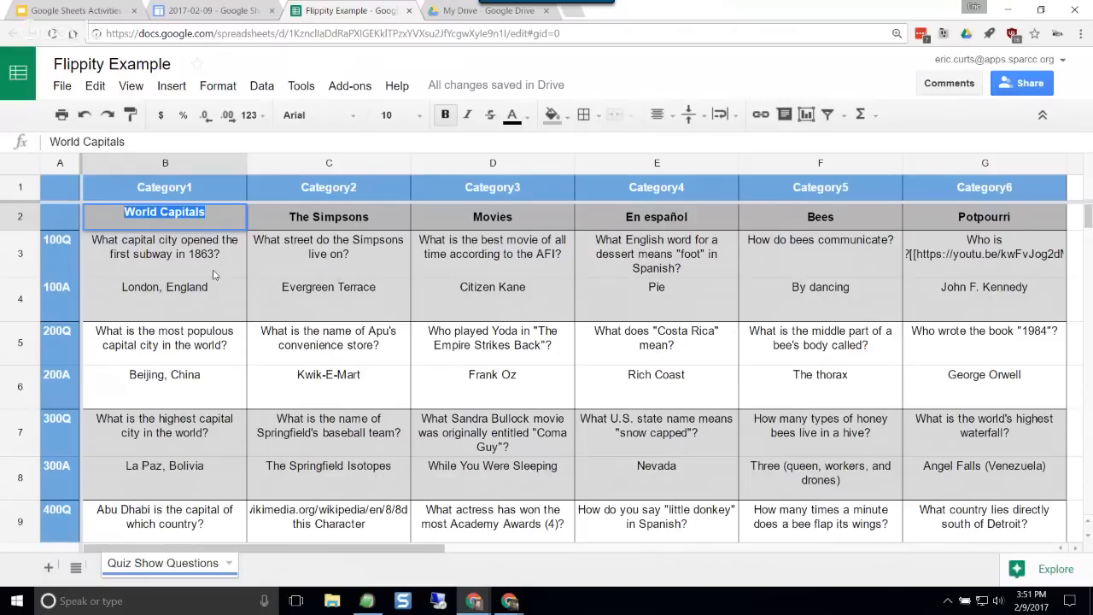
type("Google Tri")
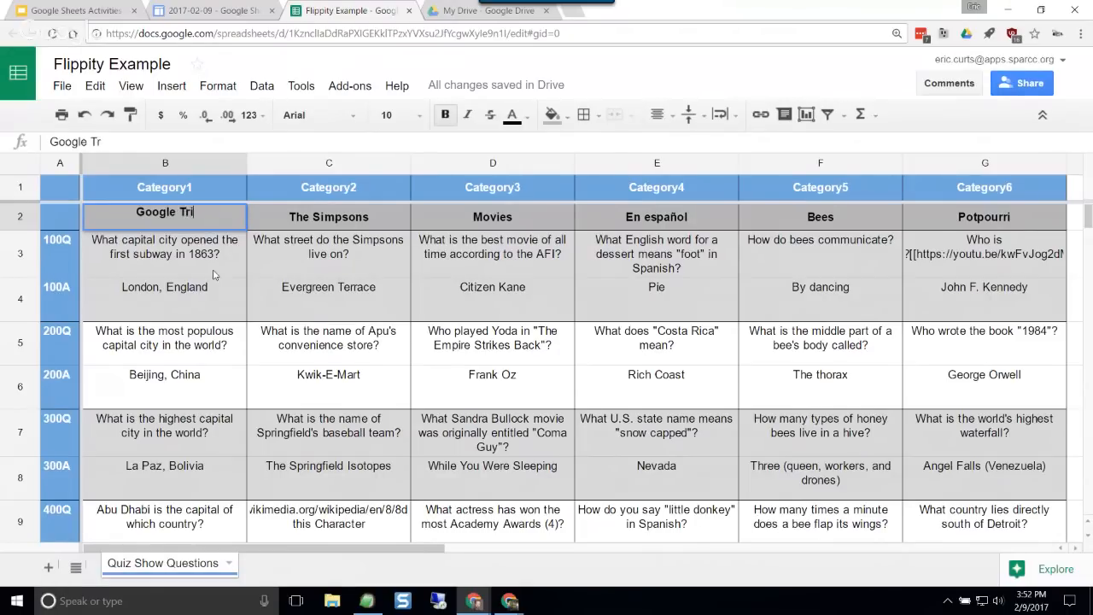
type("via")
key("Return")
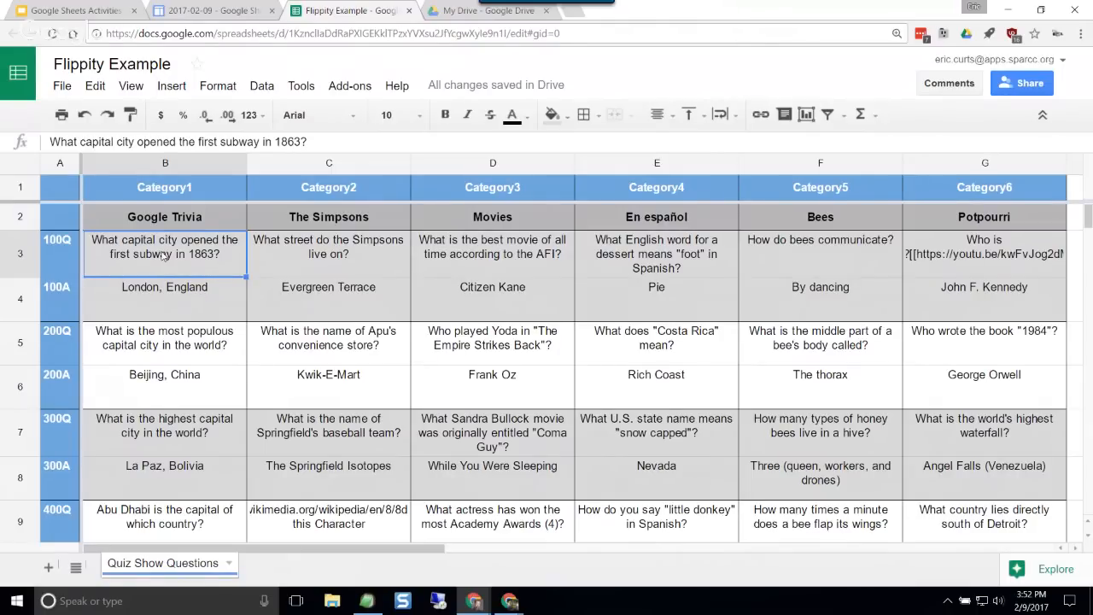
Step: Review the Google Trivia category's questions and answers in column B down to the 500-point rows
left_click(166, 305)
left_click(164, 331)
left_click(158, 383)
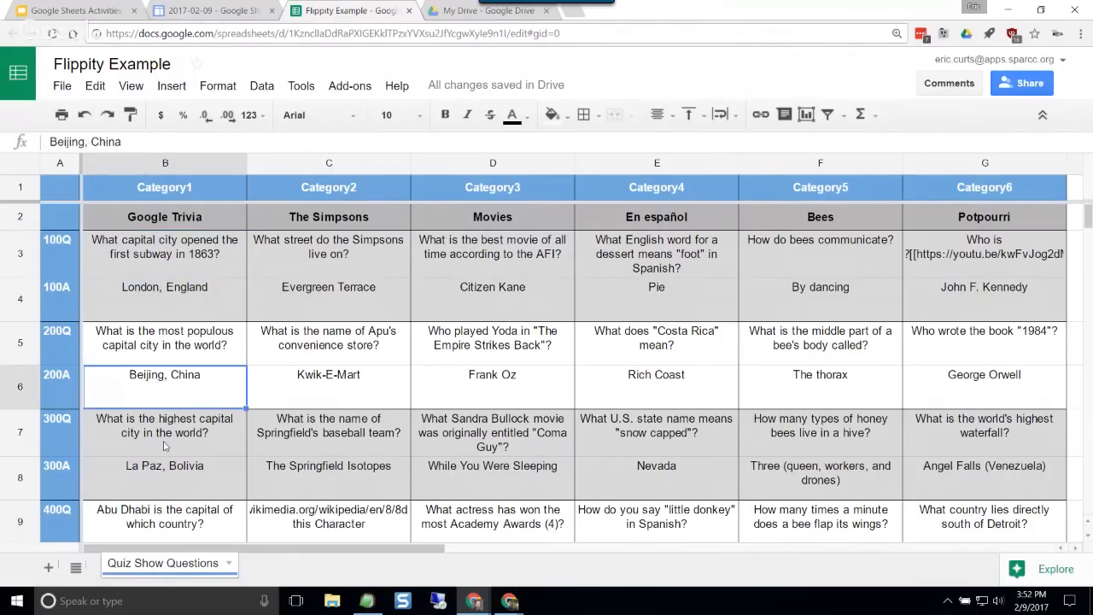
left_click(165, 445)
left_click(170, 478)
scroll(175, 453, "down", 3)
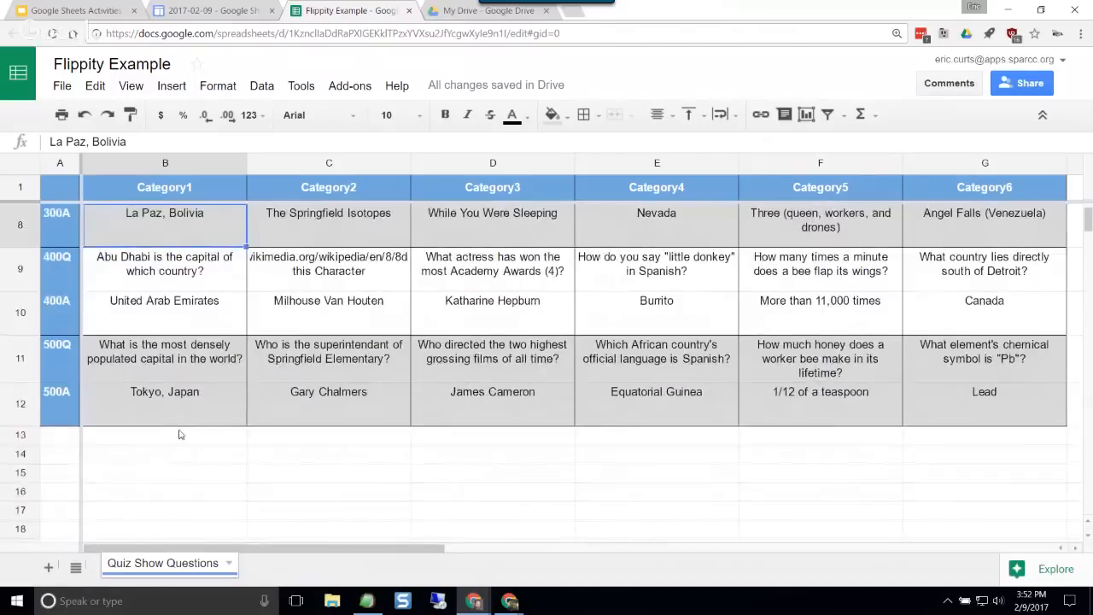
scroll(180, 435, "up", 3)
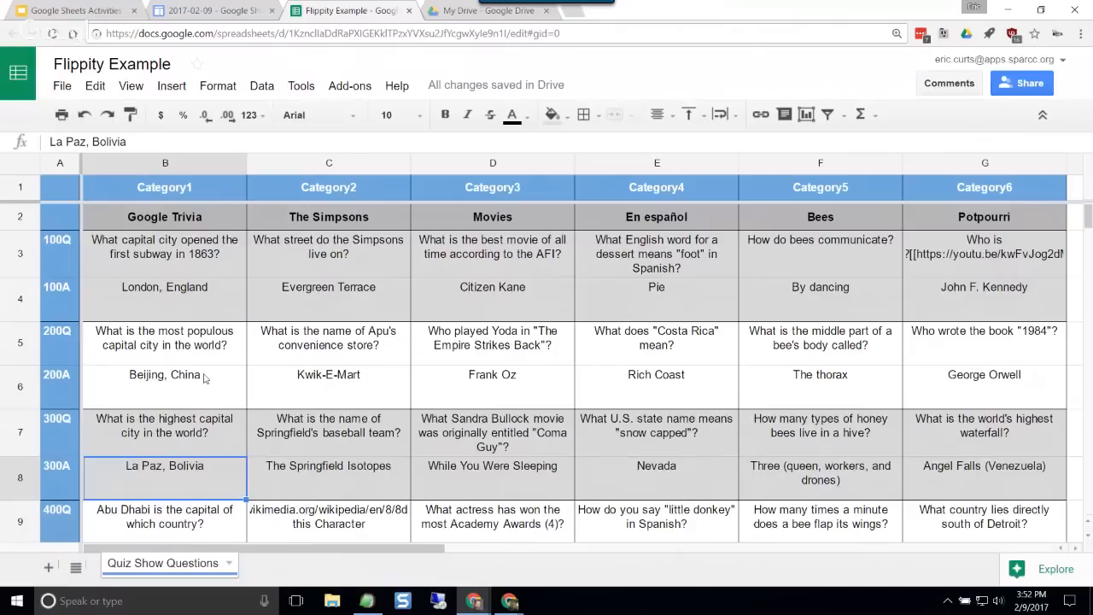
Step: Examine how the 100-point Potpourri question in G3 embeds its YouTube link in double square brackets
left_click(985, 264)
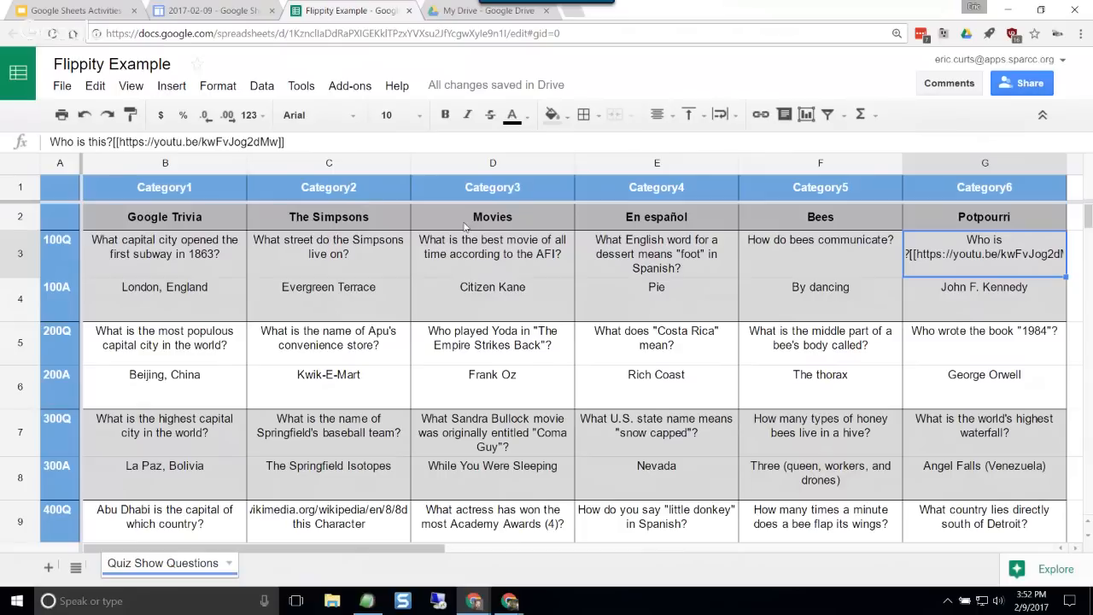
left_click(307, 140)
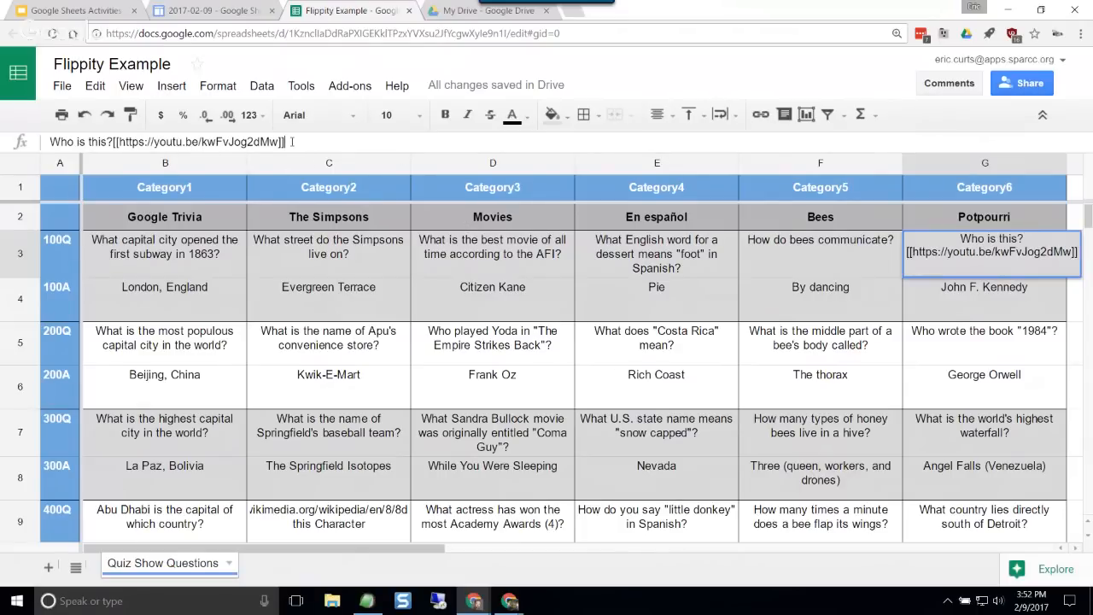
left_click(113, 142)
left_click(320, 139)
left_click(848, 257)
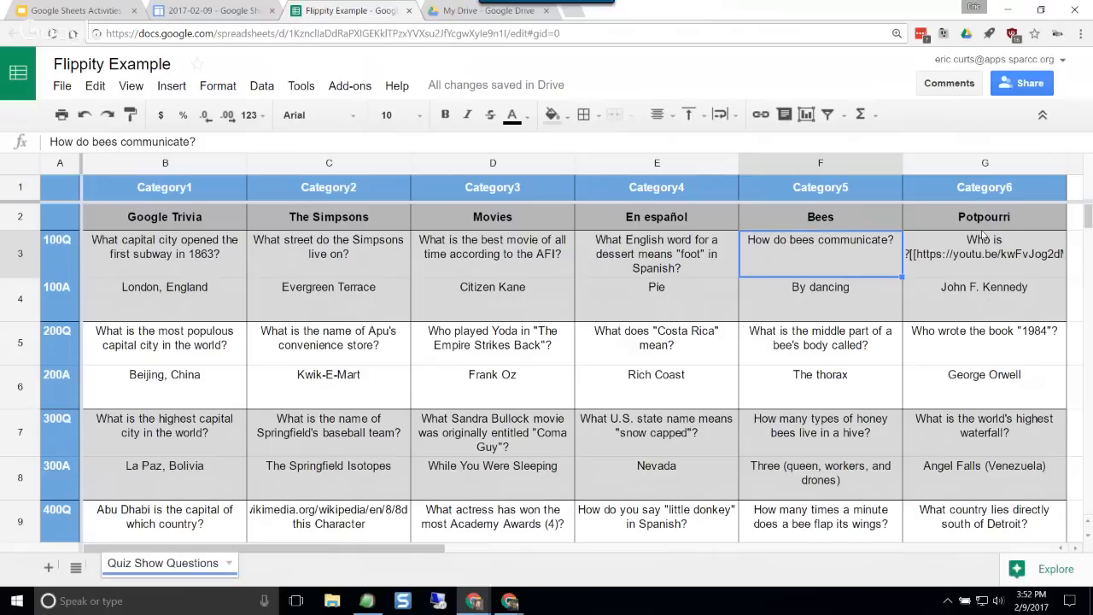
Step: Delete the Potpourri category's column G and check the remaining five categories down to the 500-point rows
left_click(961, 164)
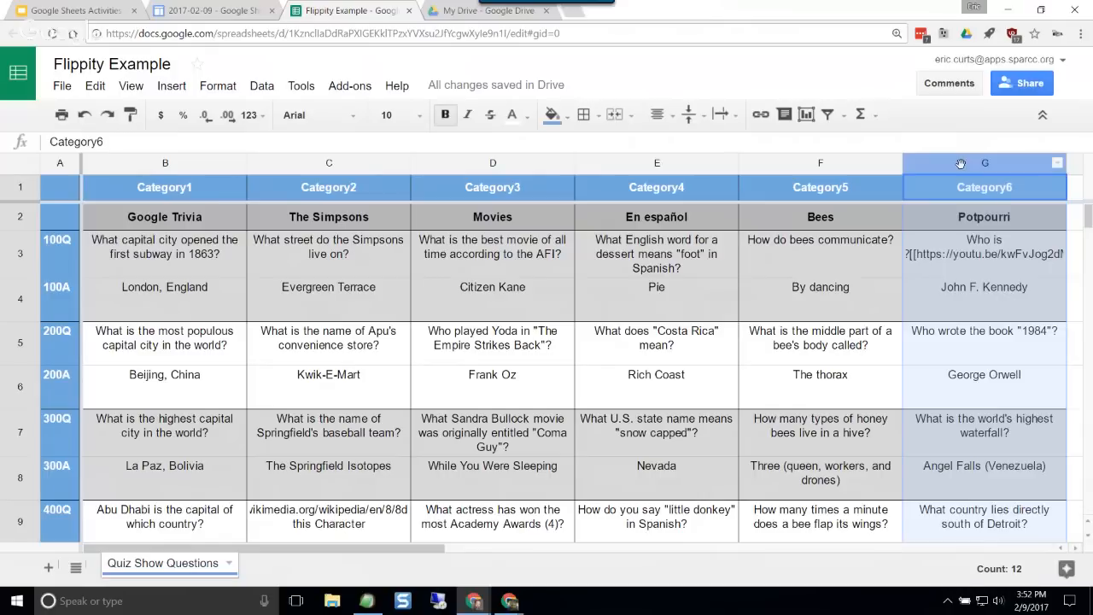
right_click(962, 164)
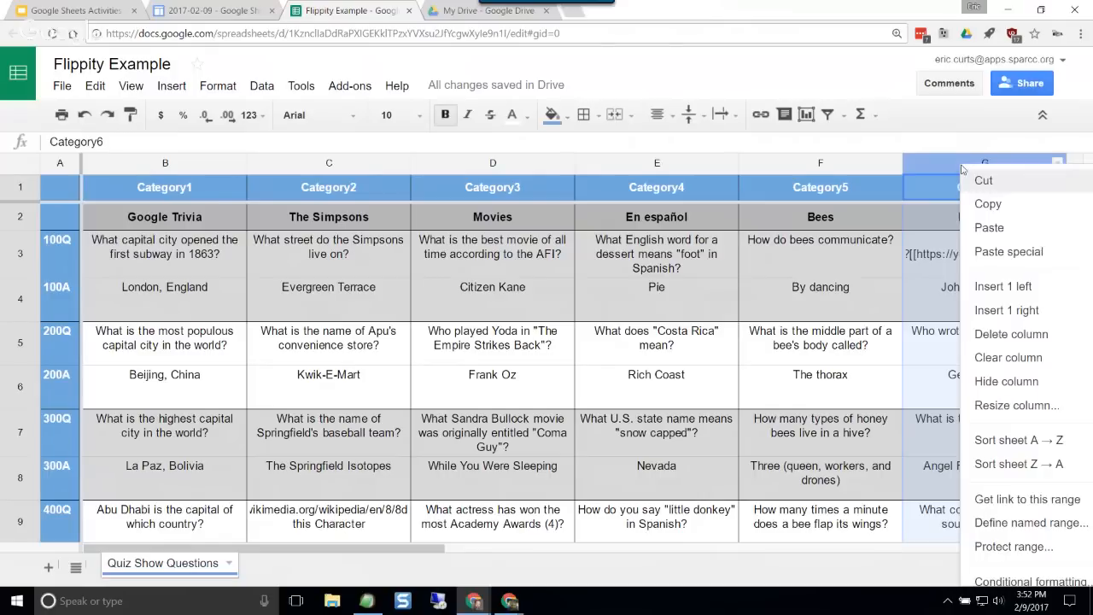
left_click(995, 334)
left_click(848, 310)
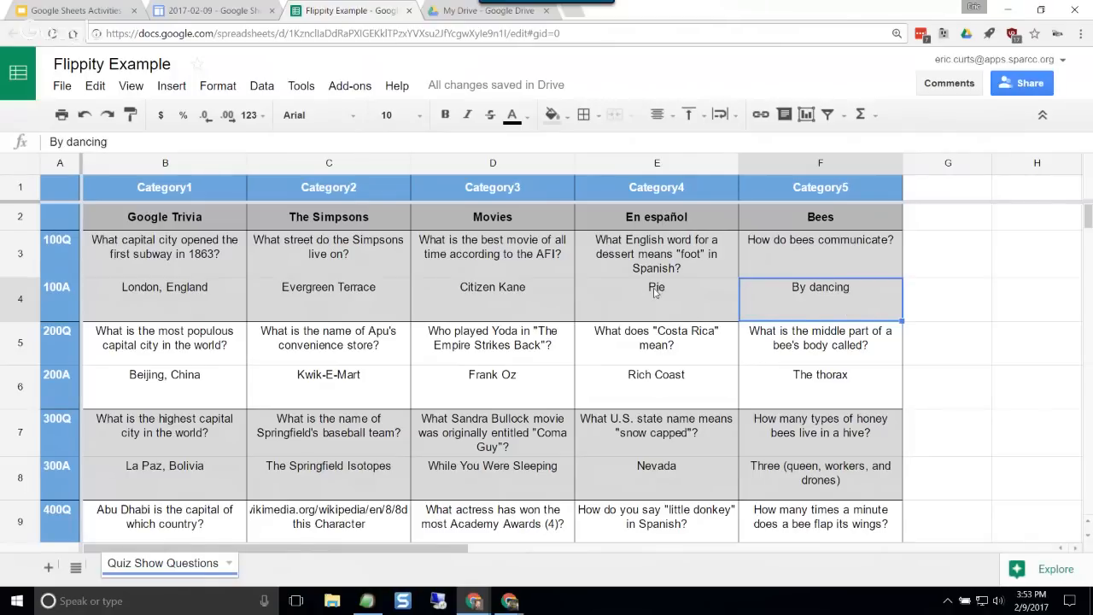
scroll(574, 345, "down", 5)
scroll(566, 337, "up", 2)
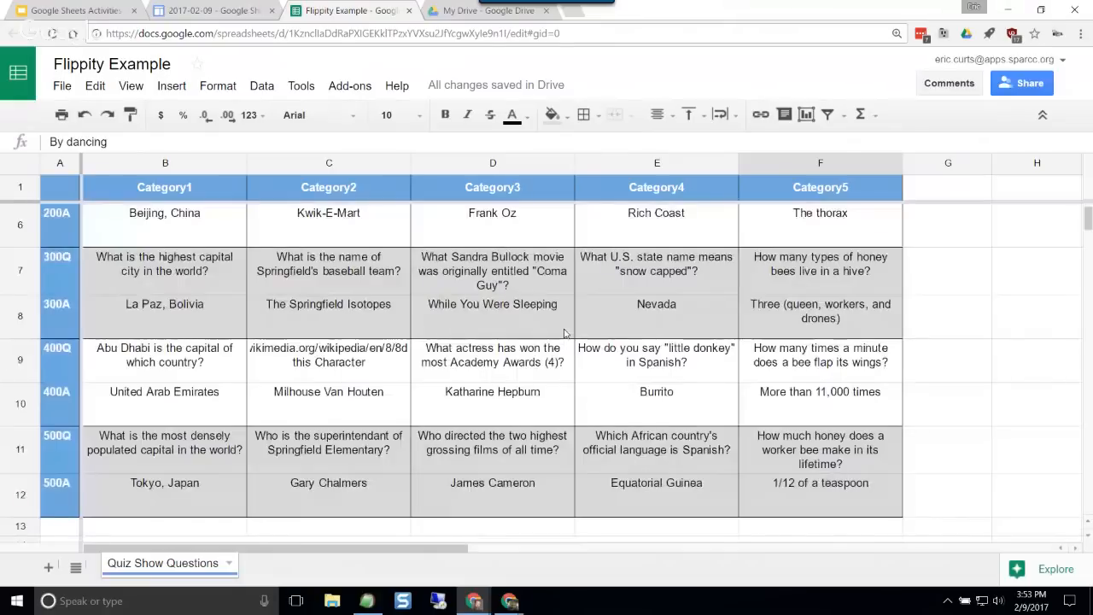
scroll(513, 329, "up", 3)
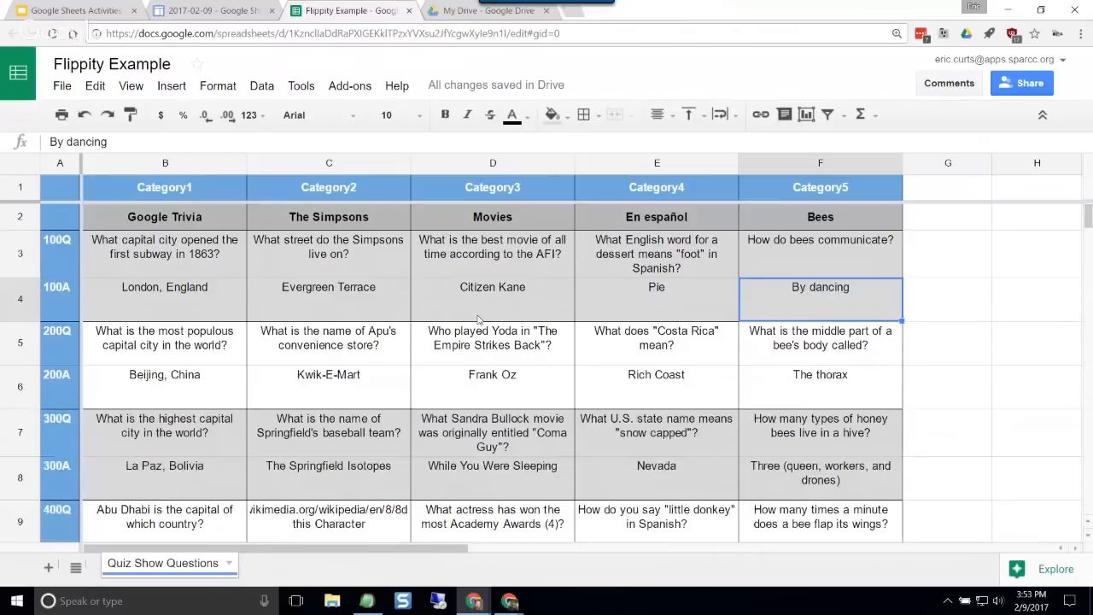
Step: Show the quiz show's Flippity.net URL, copy its link address, and switch to the short URL and back to the long one
left_click(349, 86)
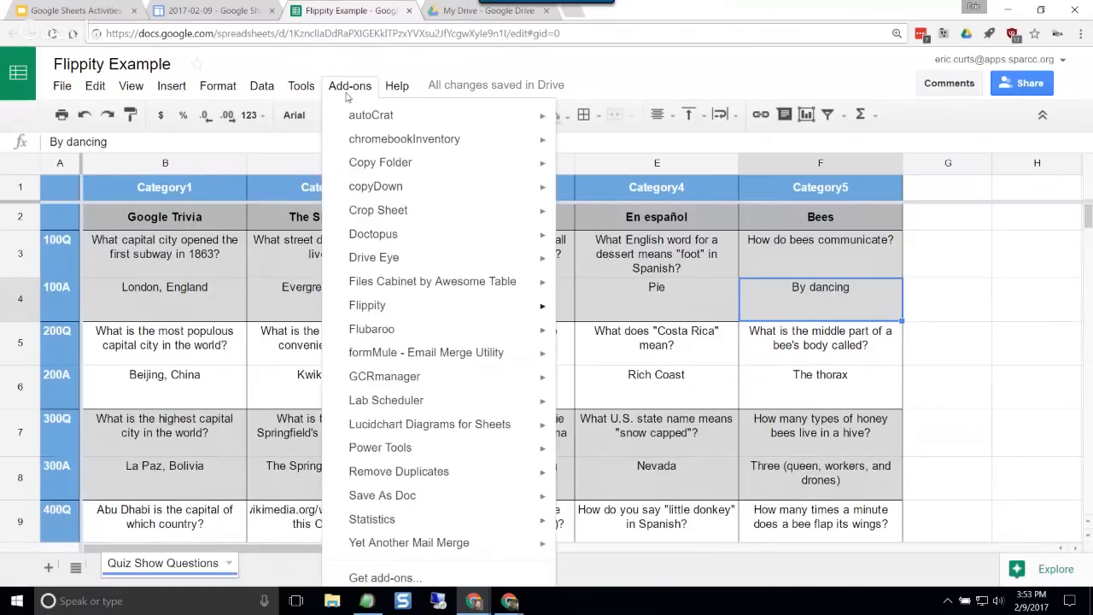
mouse_move(444, 304)
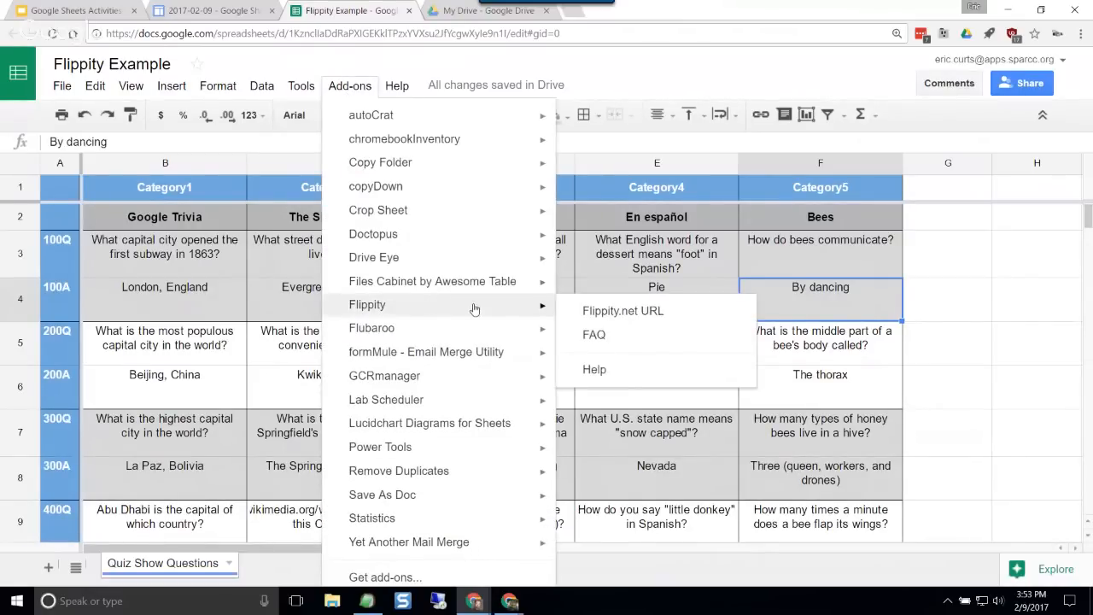
left_click(654, 319)
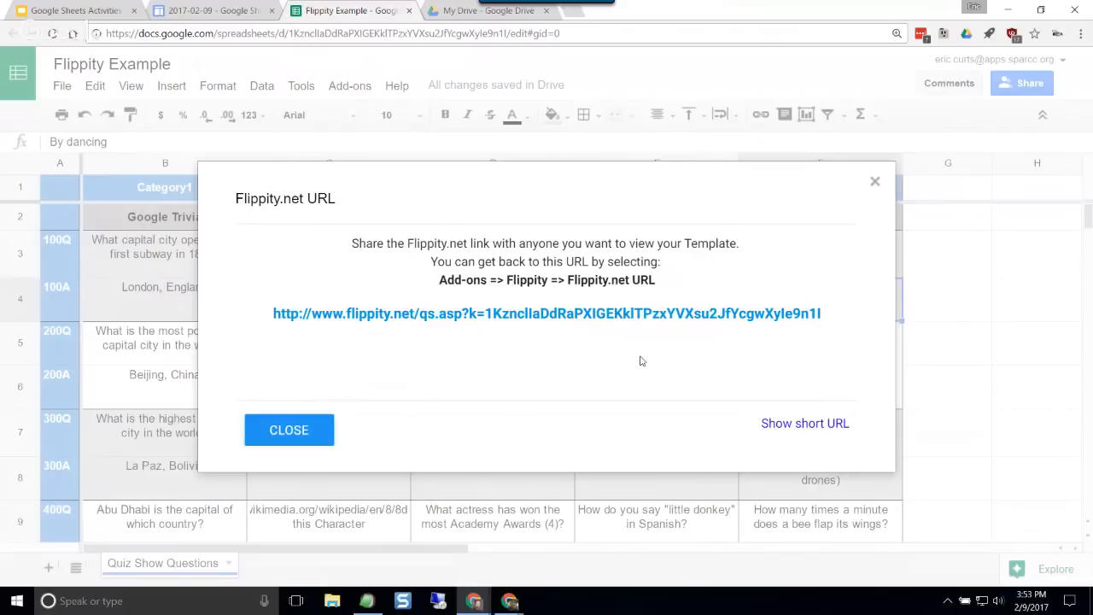
right_click(641, 316)
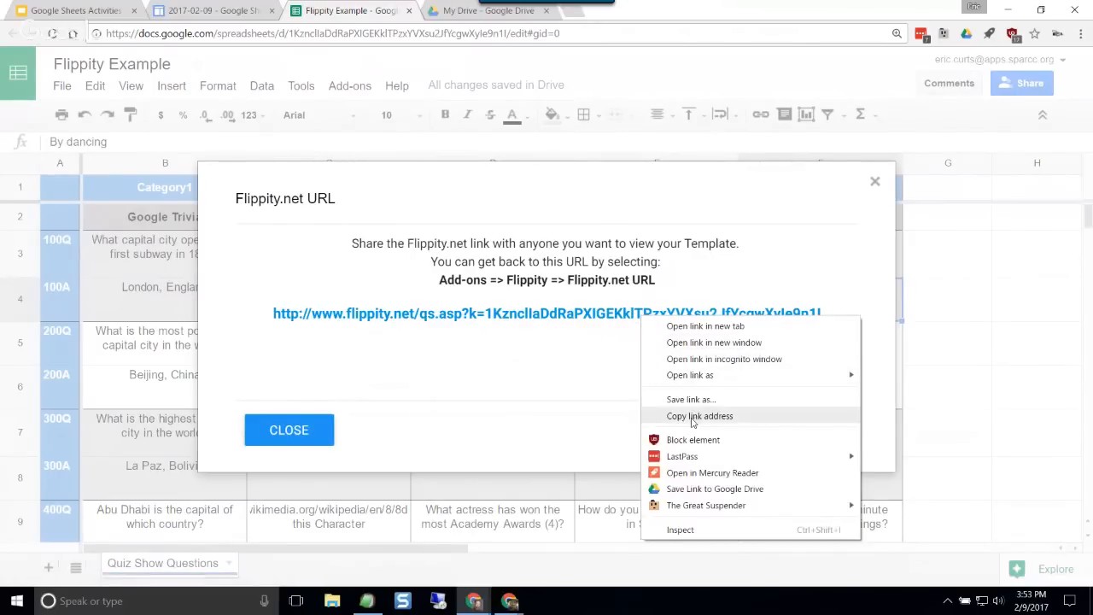
left_click(688, 416)
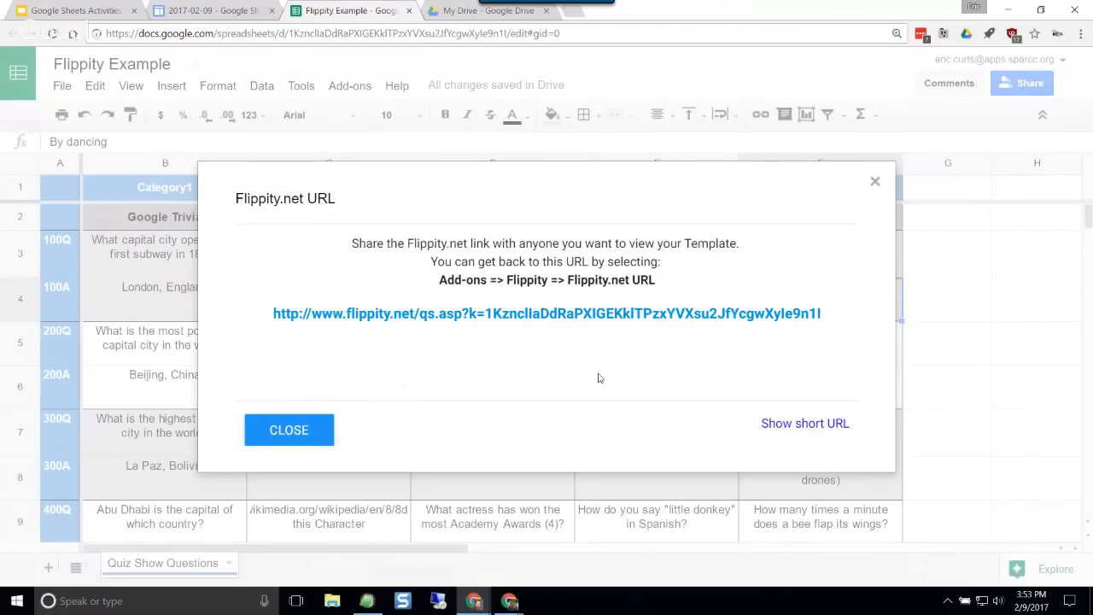
left_click(812, 430)
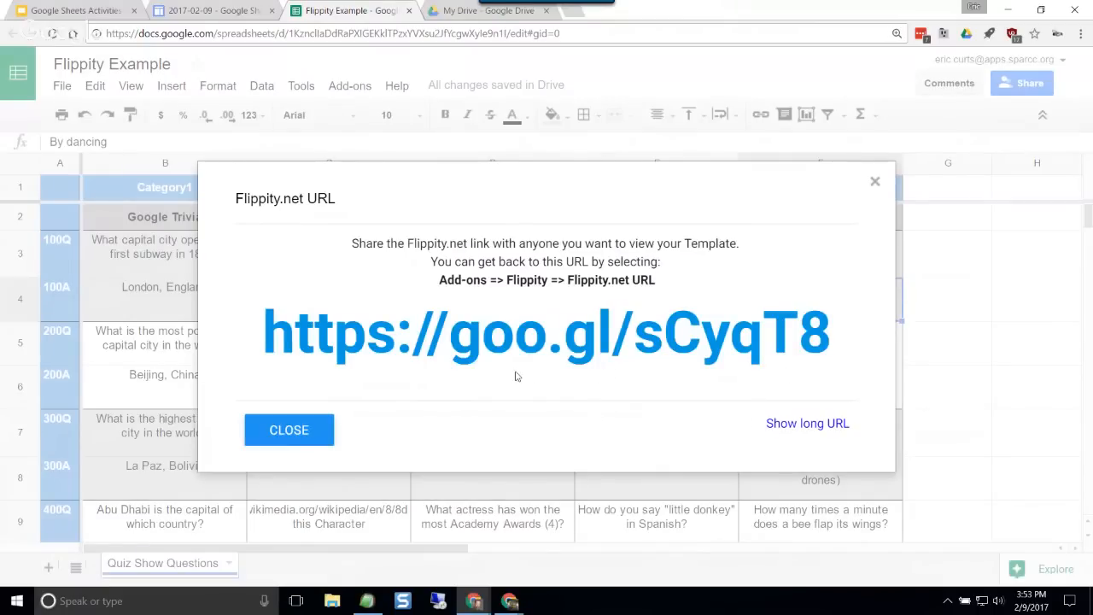
left_click(804, 425)
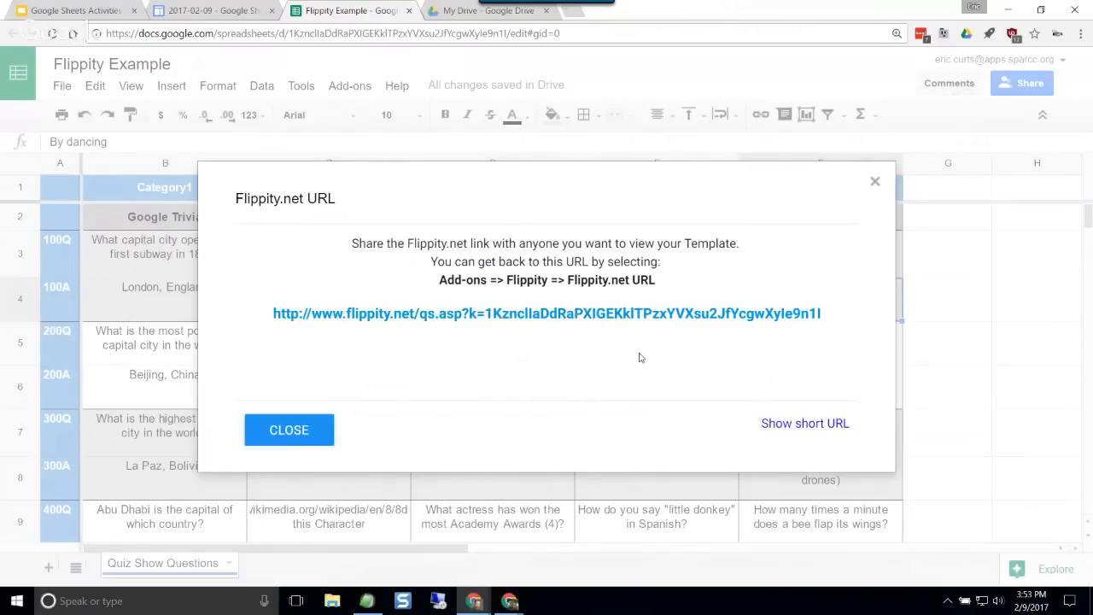
Step: Try to load the custom quiz show from its Flippity.net link, reloading and reopening it, and dismiss the URL dialog
left_click(564, 314)
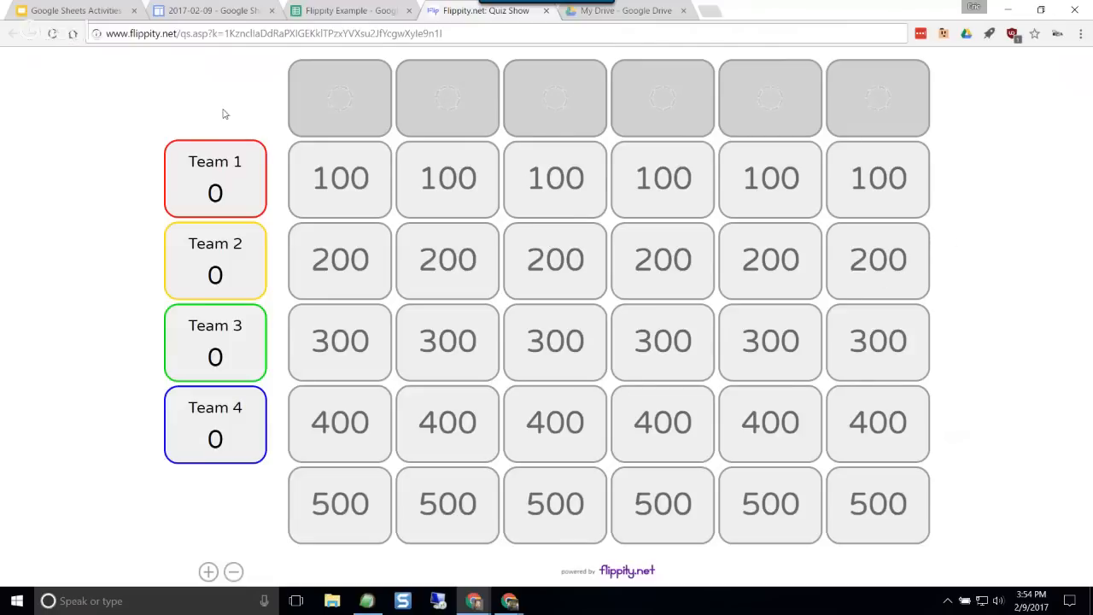
left_click(53, 35)
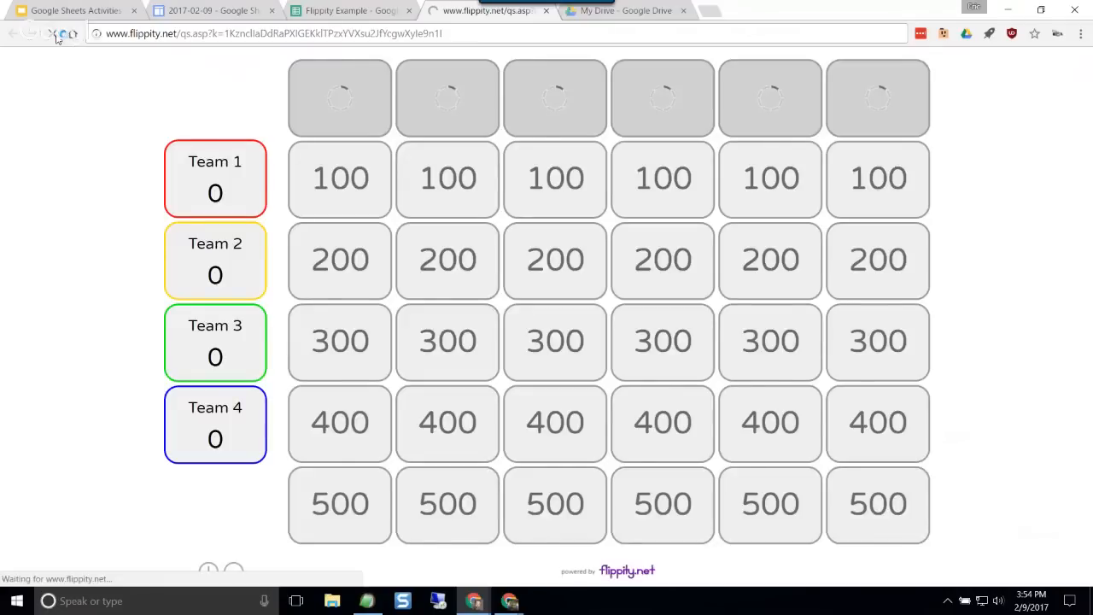
left_click(546, 11)
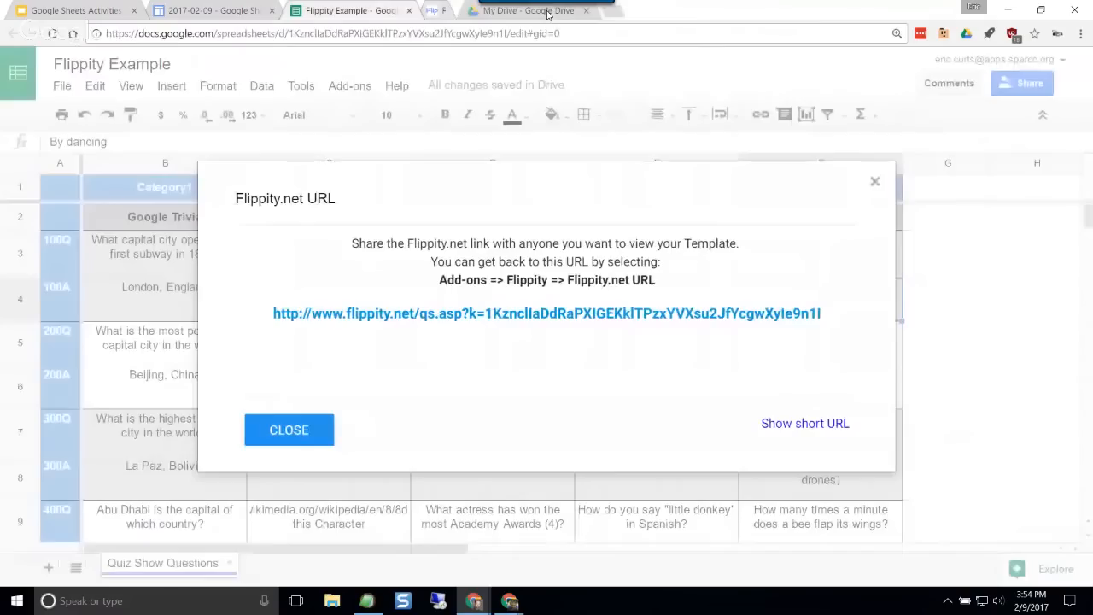
left_click(555, 313)
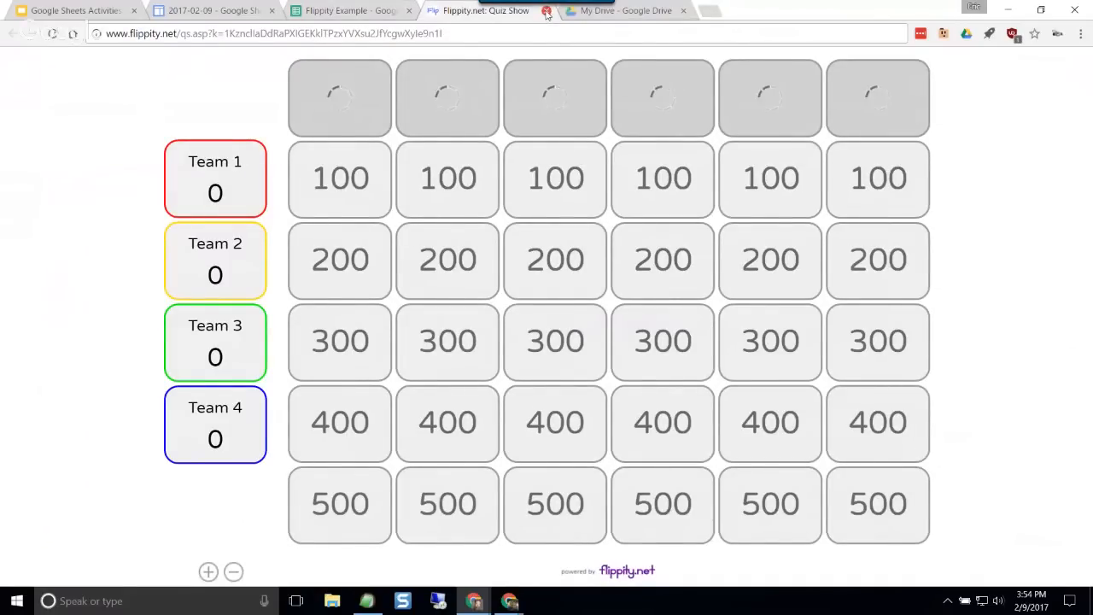
left_click(547, 12)
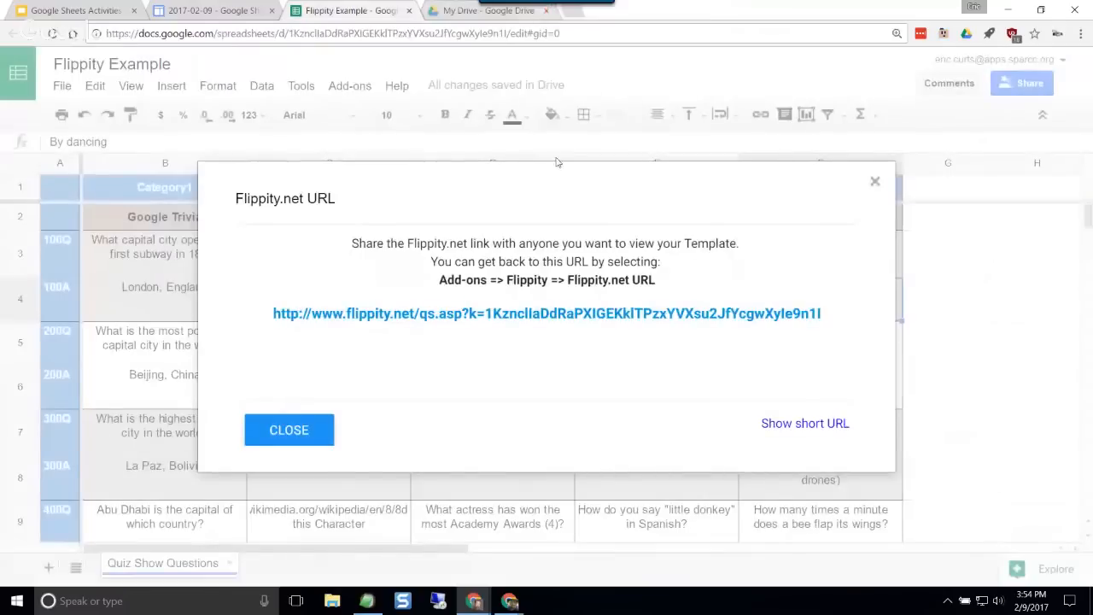
left_click(308, 435)
Step: Create a new blank spreadsheet
left_click(62, 89)
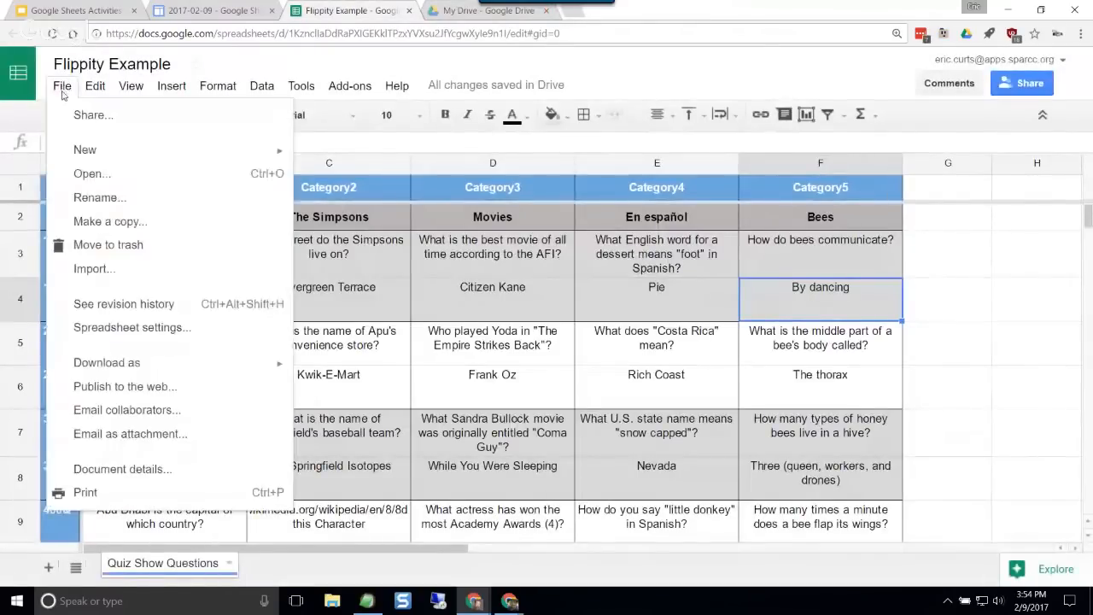
mouse_move(117, 154)
left_click(338, 180)
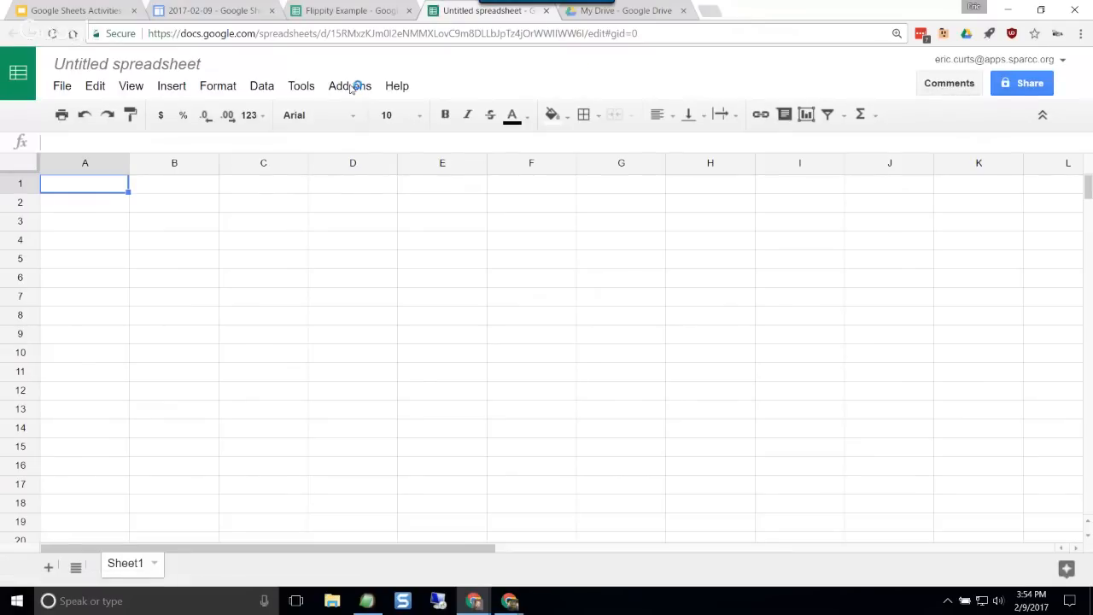
Step: Open the Flippity Quiz Show demo from the add-on's template picker
left_click(355, 87)
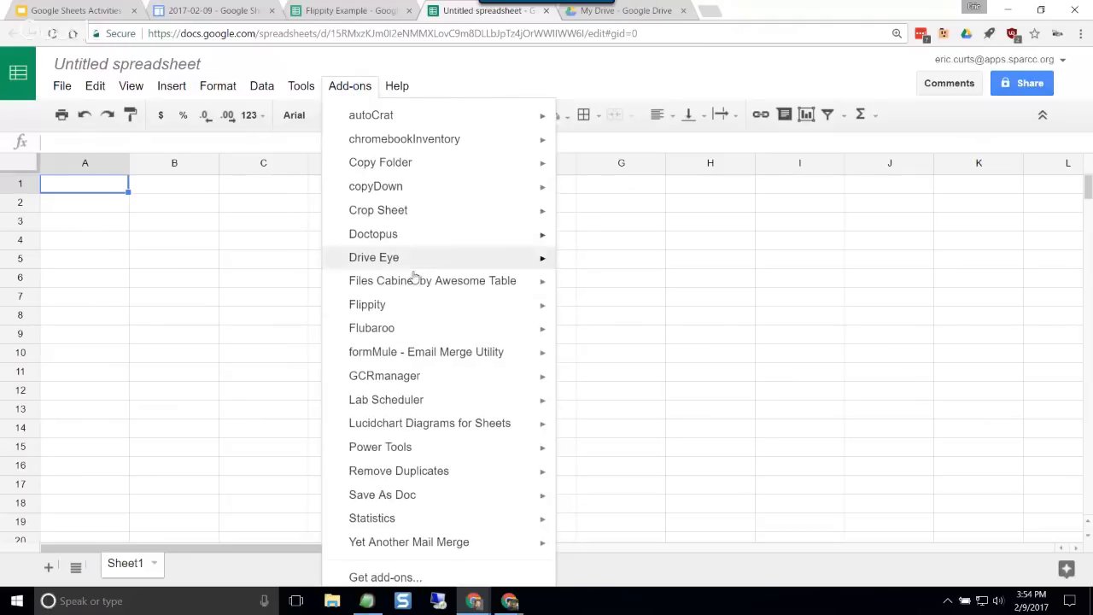
mouse_move(425, 306)
left_click(597, 311)
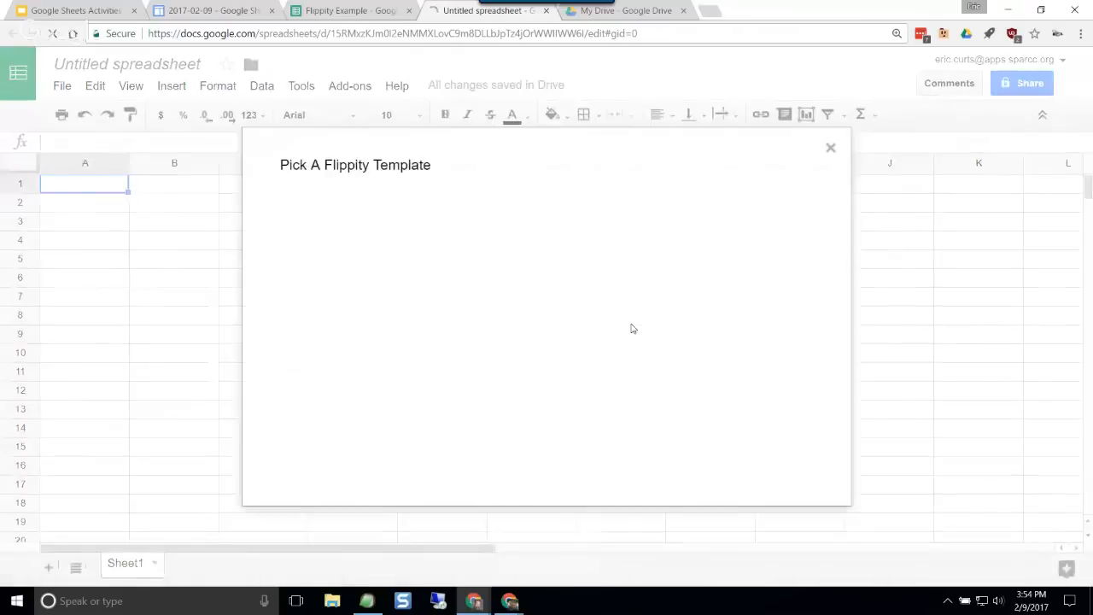
left_click(719, 310)
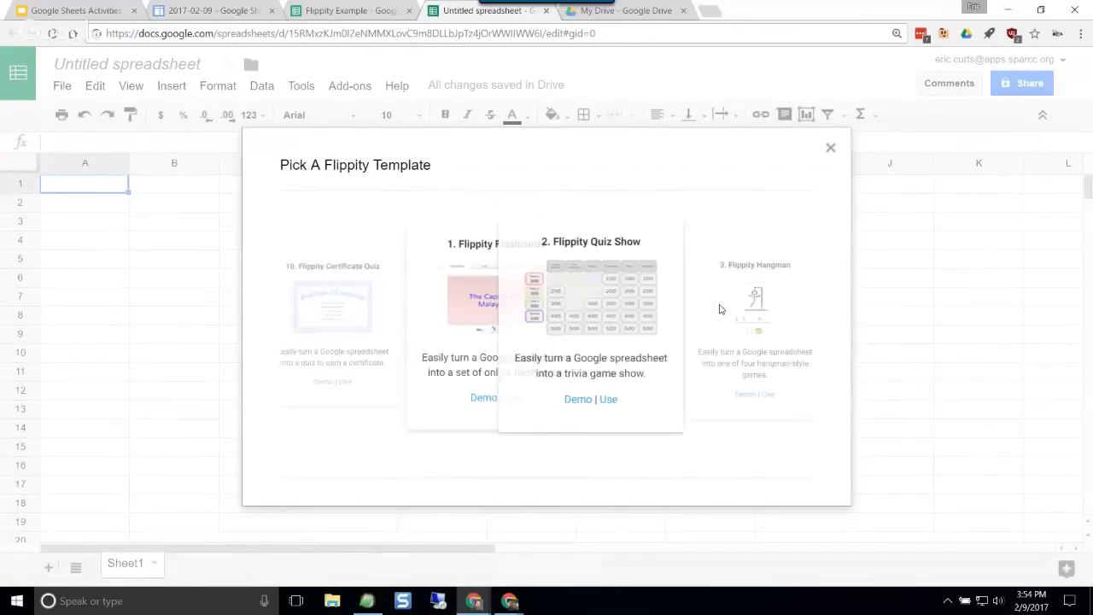
left_click(534, 412)
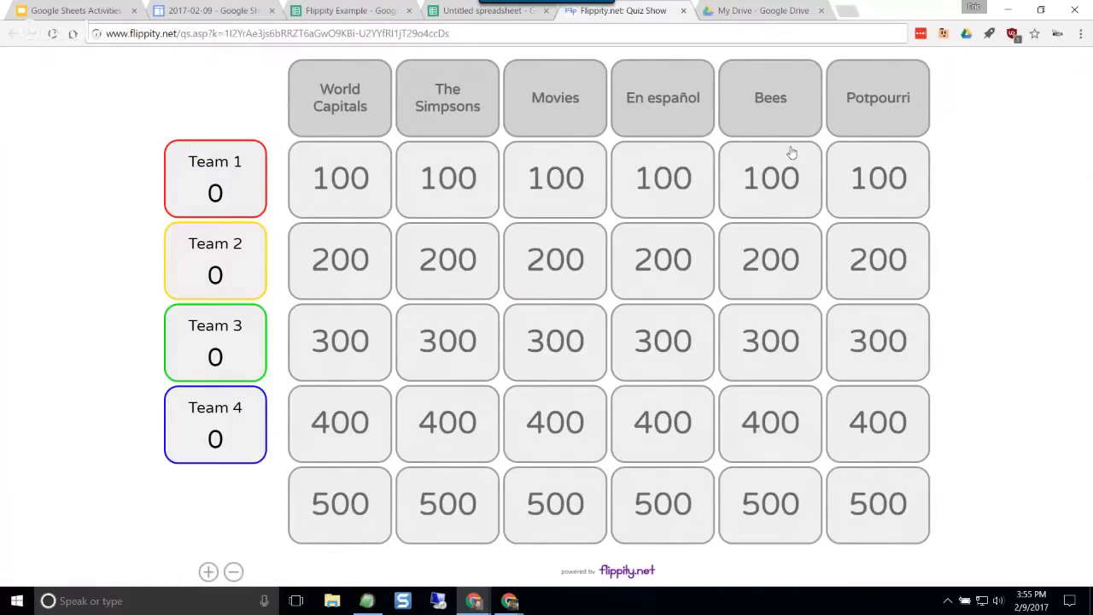
Step: View the Flippity add-on's help in the untitled spreadsheet and return to the Quiz Show demo
left_click(453, 12)
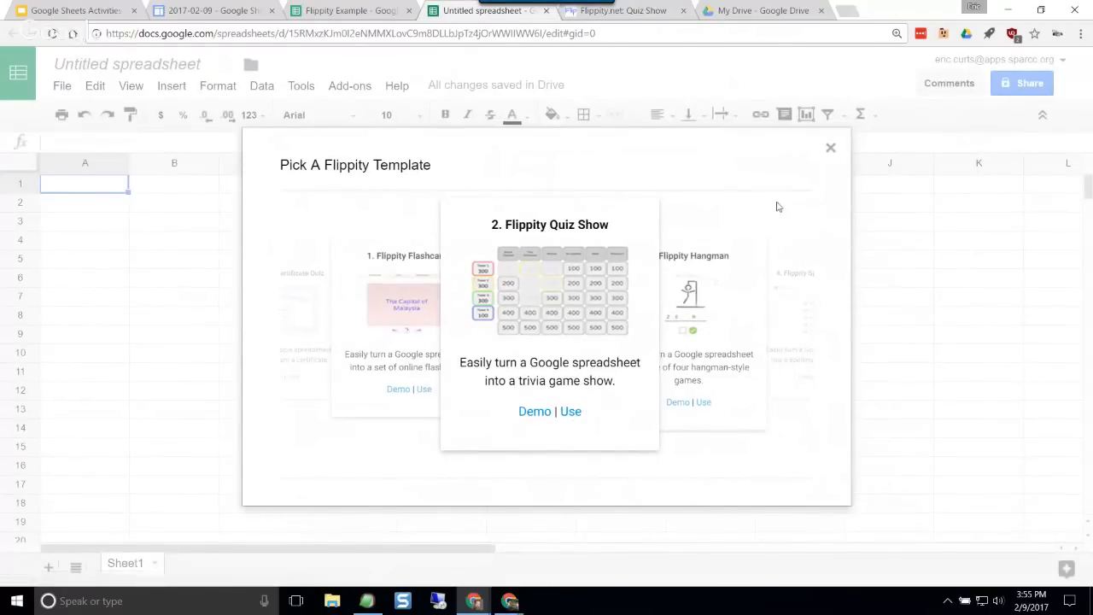
left_click(830, 151)
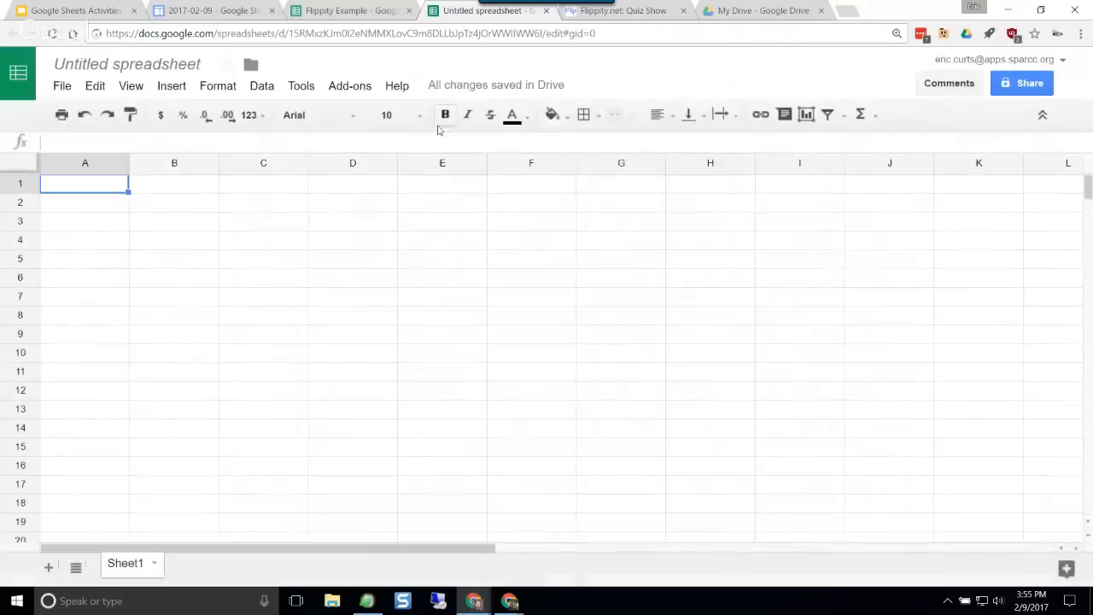
left_click(349, 86)
mouse_move(436, 307)
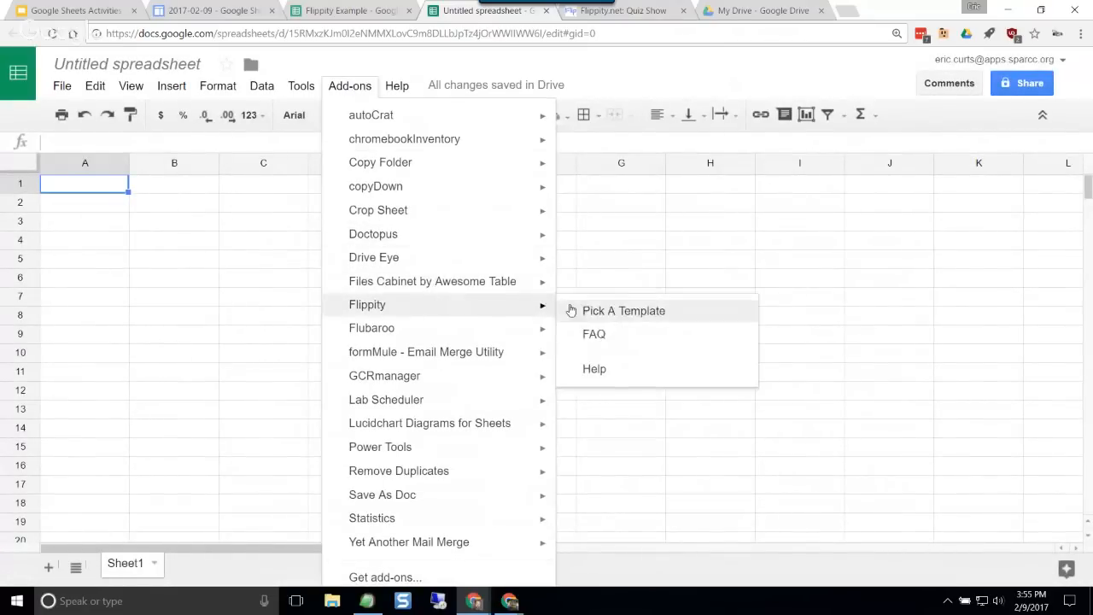
left_click(603, 373)
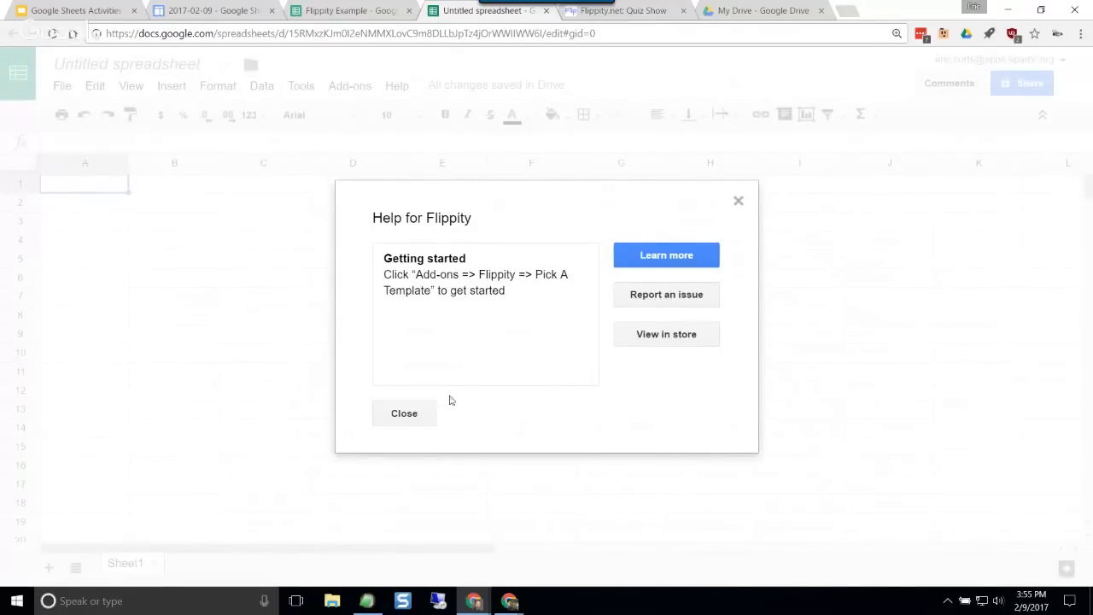
left_click(404, 413)
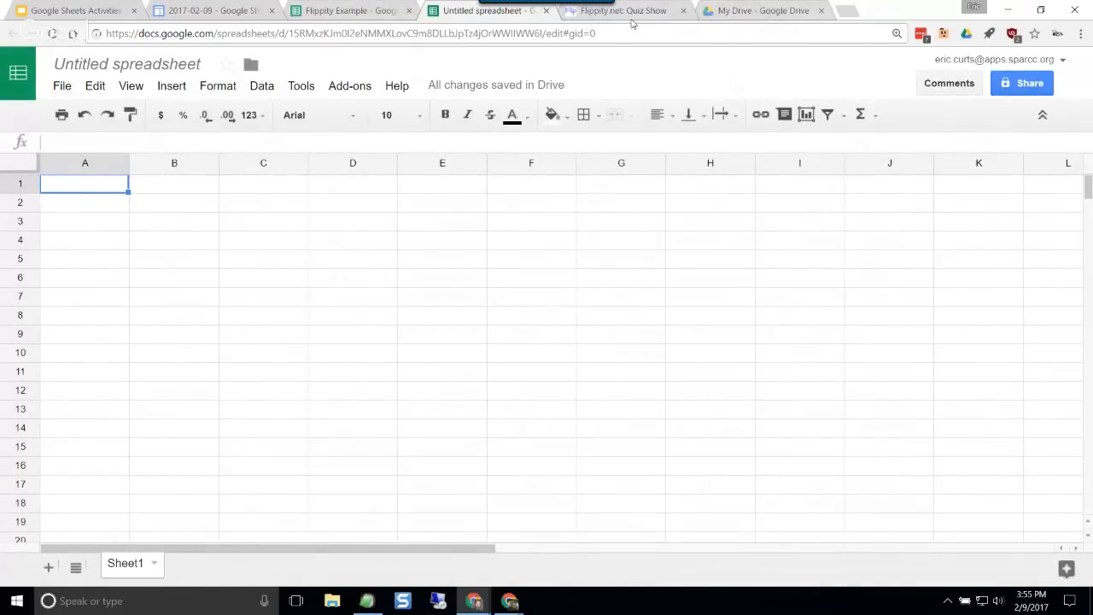
left_click(587, 12)
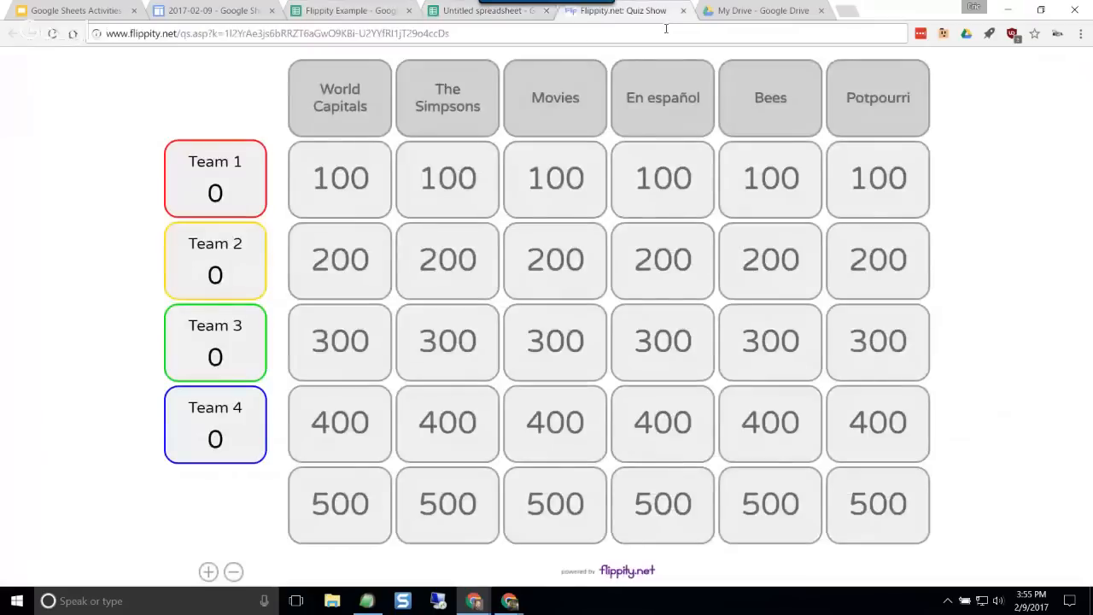
Step: Open the Quiz Show instructions on the Flippity website and highlight the rule about blue cells and not deleting rows or columns
left_click(629, 570)
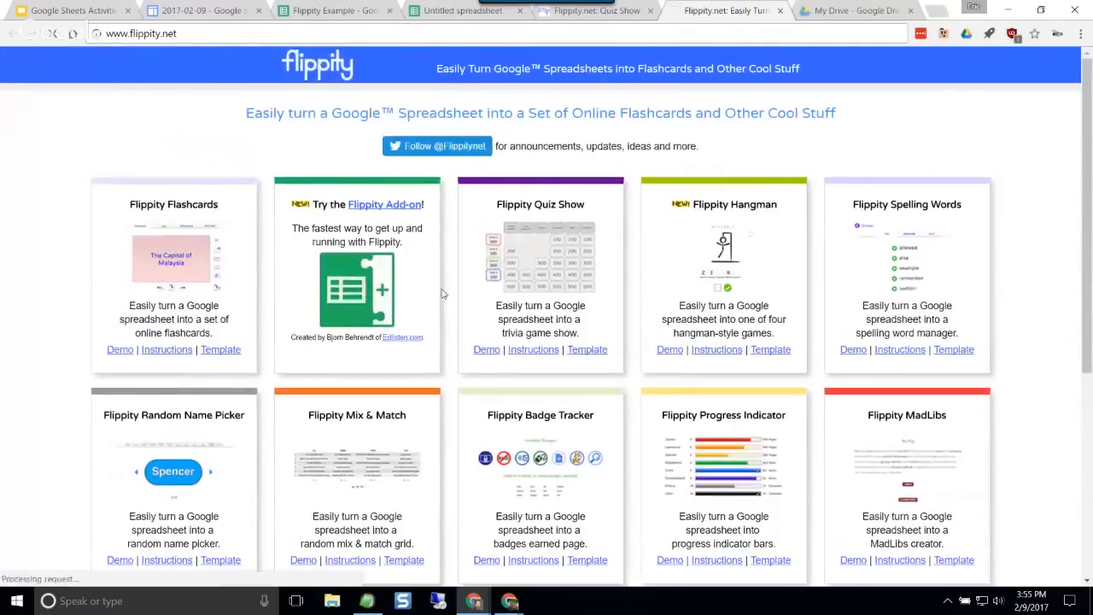
left_click(542, 350)
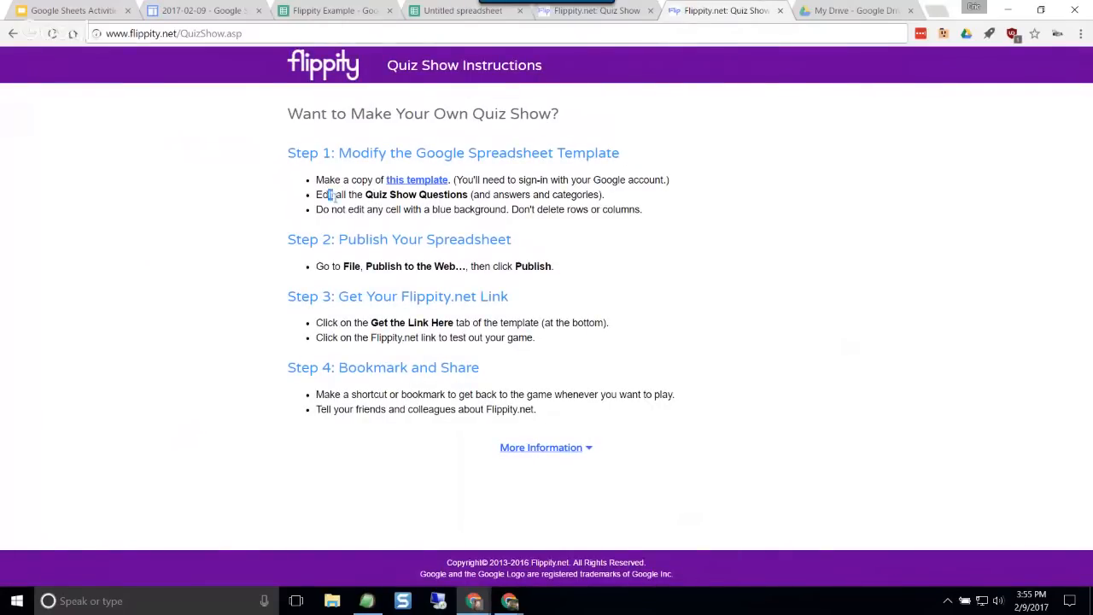
left_click_drag(337, 212, 569, 212)
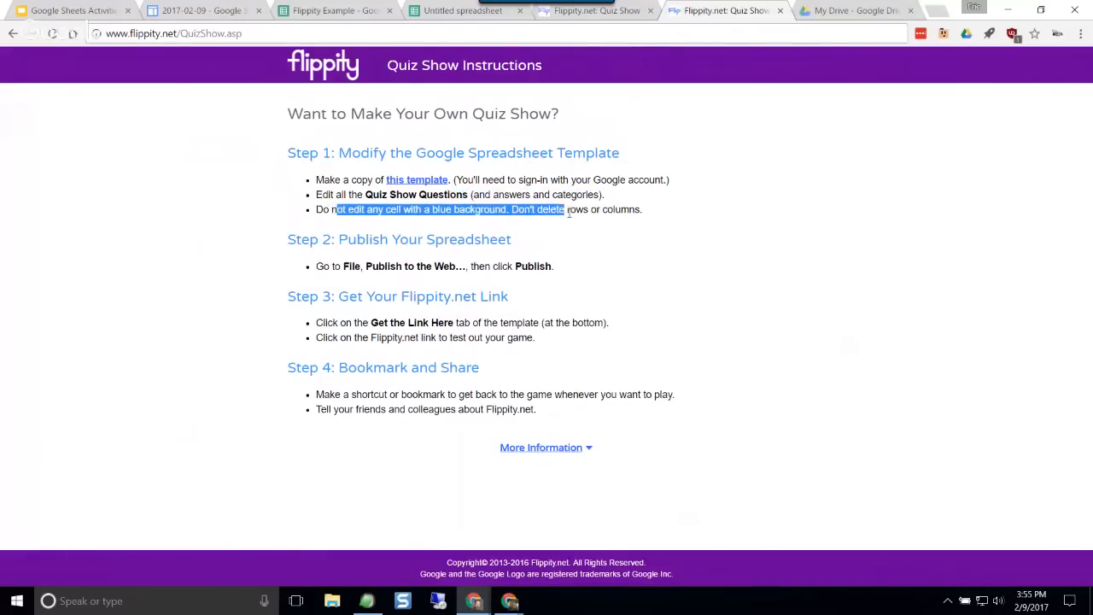
left_click_drag(655, 215, 310, 215)
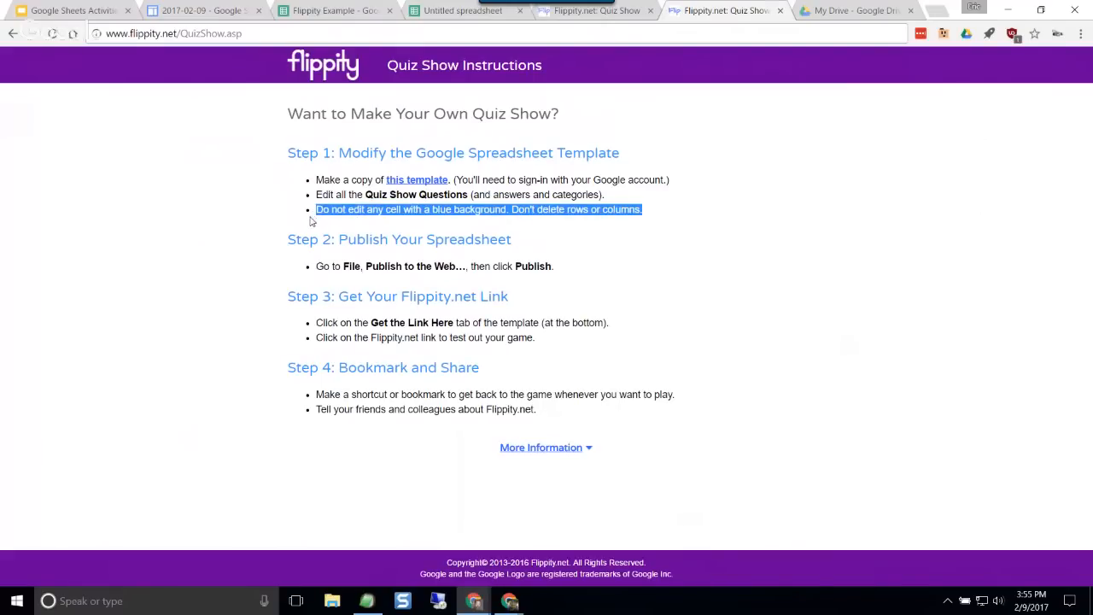
left_click(527, 207)
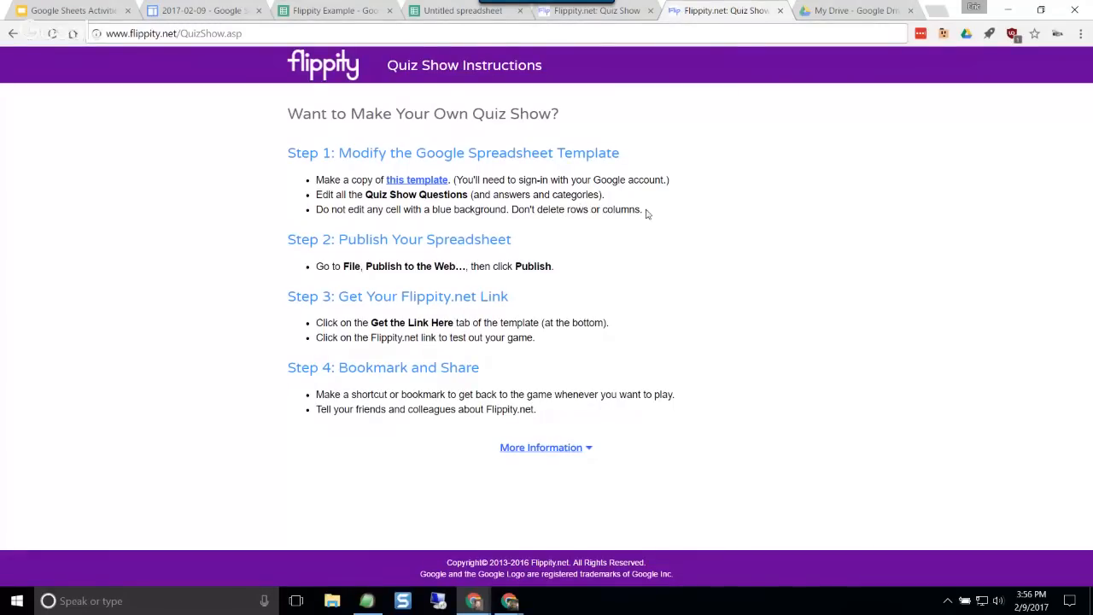
left_click_drag(646, 214, 310, 213)
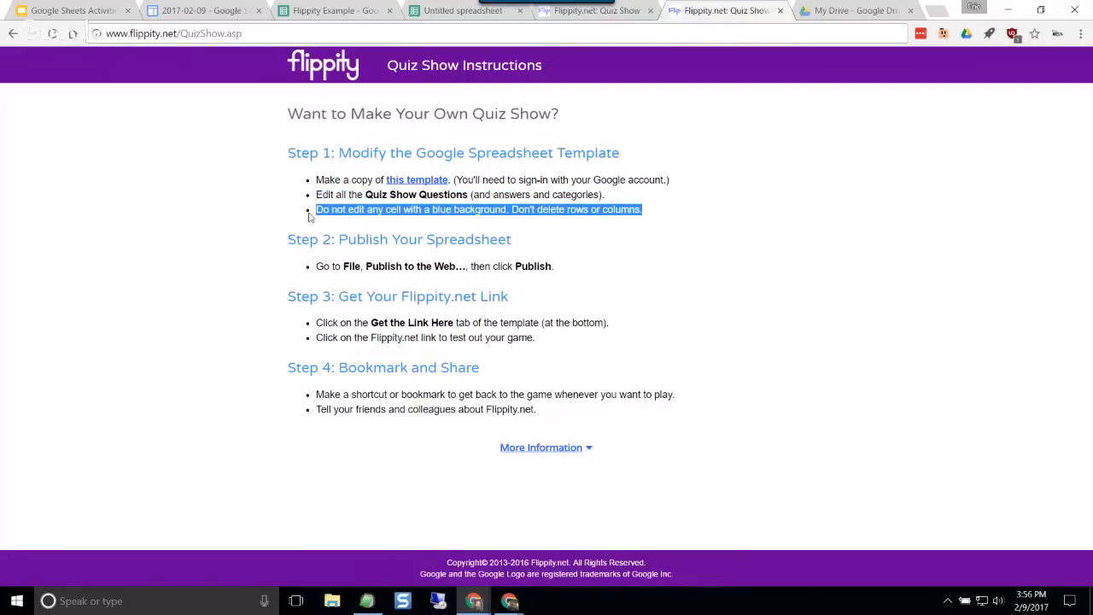
Step: Return to the Flippity Example spreadsheet and undo the deletion of the Category6 column
left_click(444, 10)
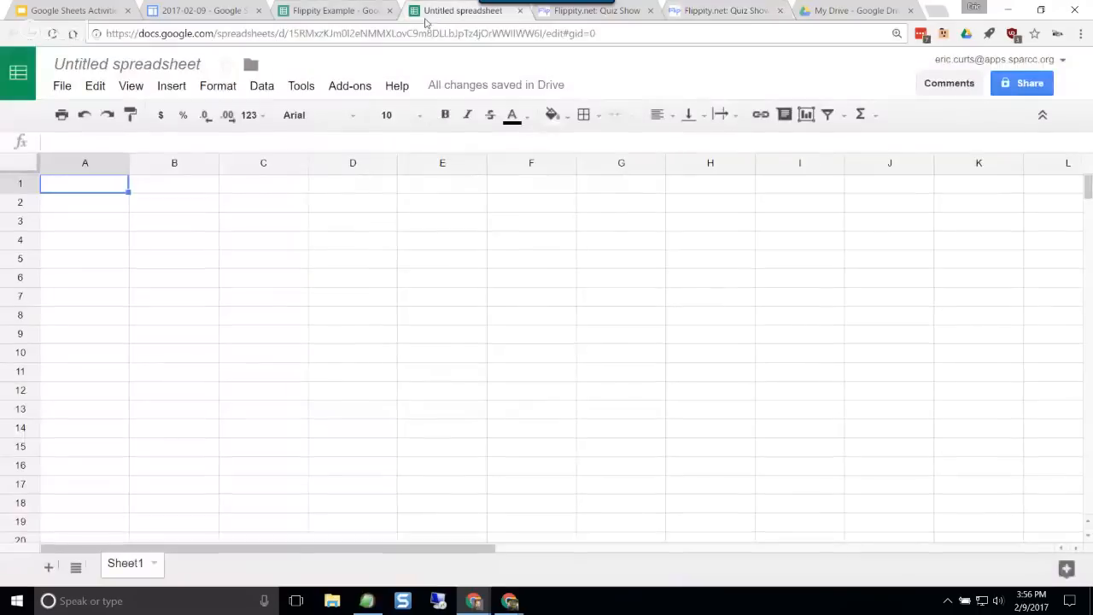
left_click(324, 11)
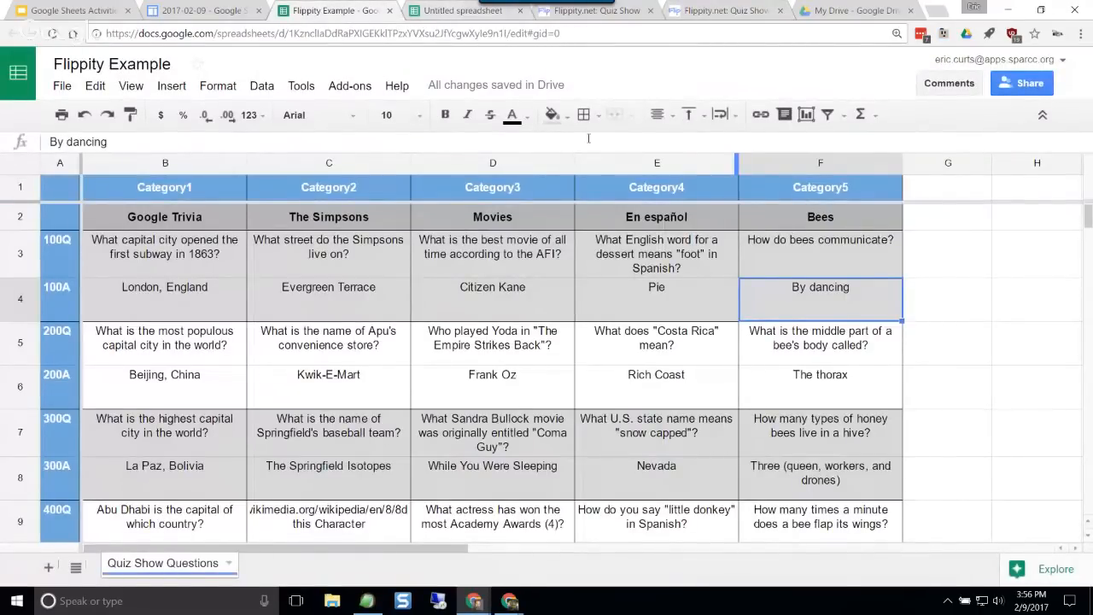
left_click(84, 114)
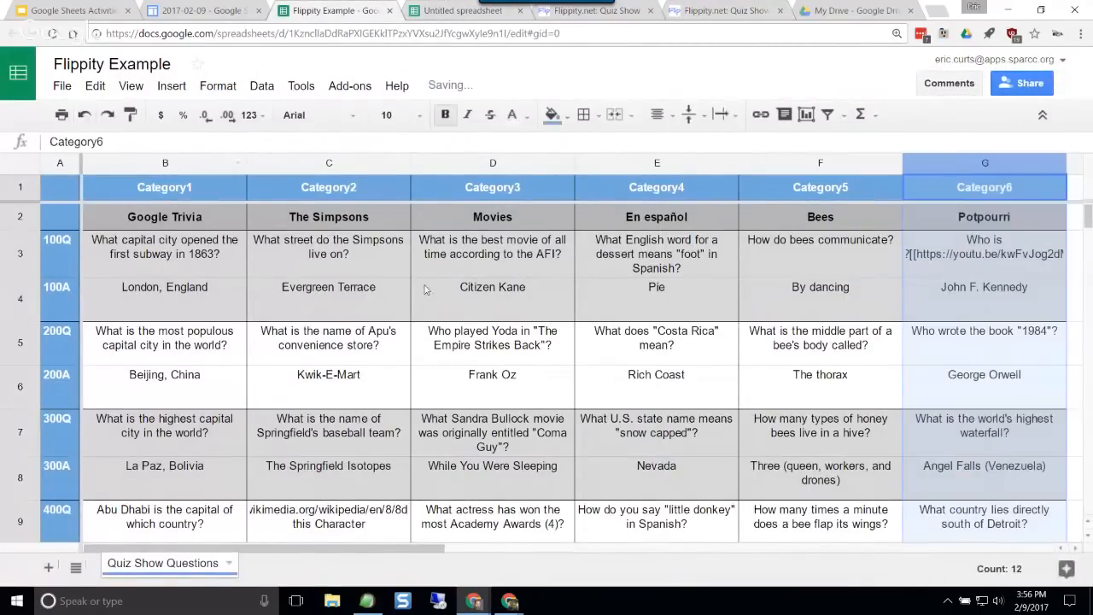
left_click(489, 329)
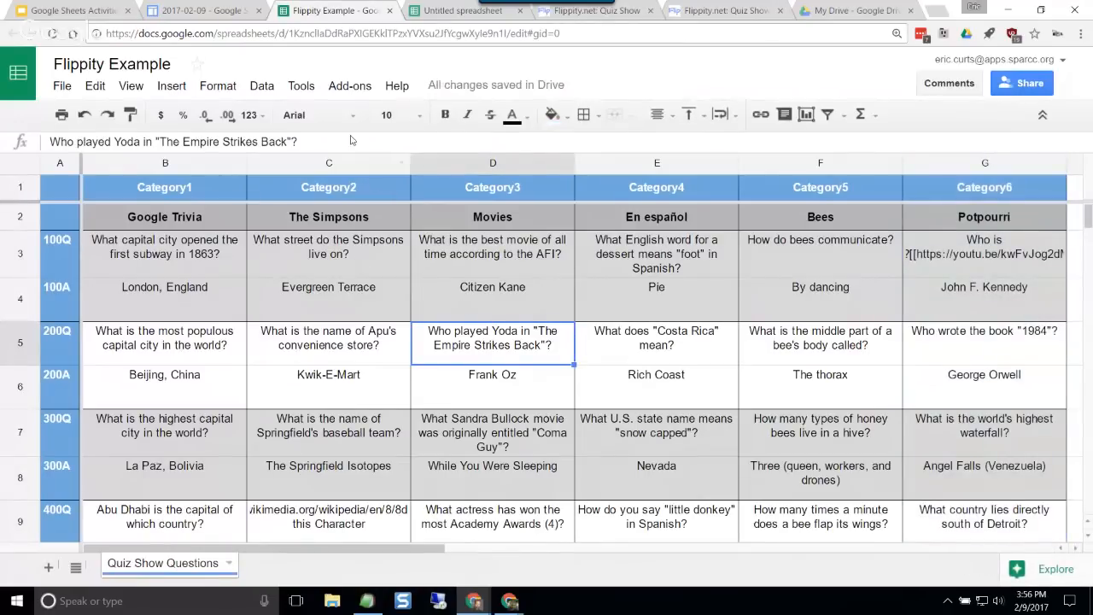
Step: Test the restored quiz show from its Flippity.net URL, then close the game and the URL dialog
left_click(341, 90)
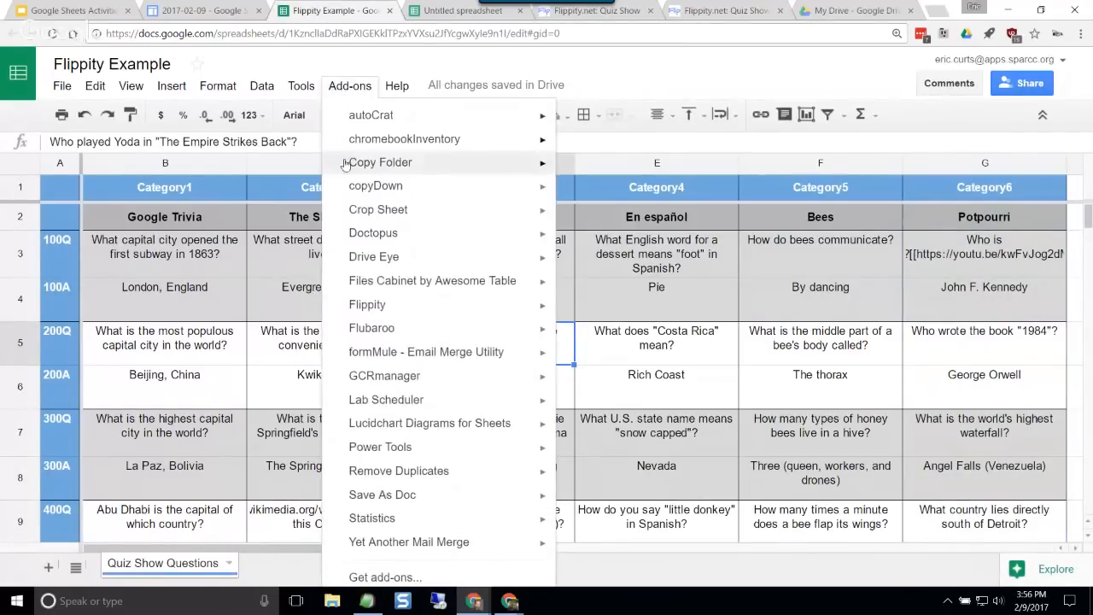
mouse_move(437, 308)
left_click(597, 321)
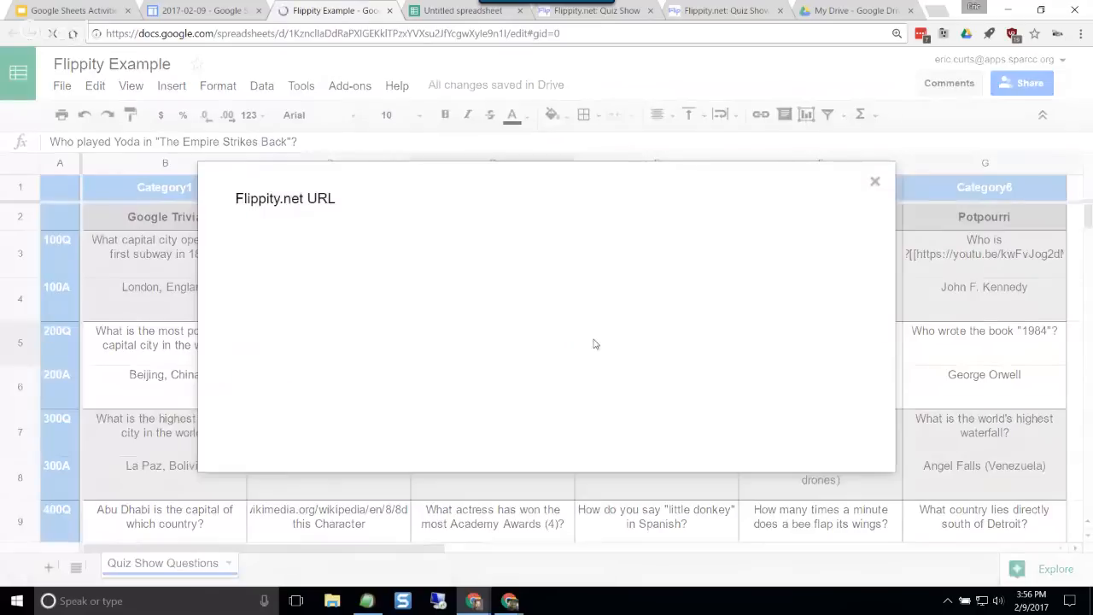
left_click(587, 316)
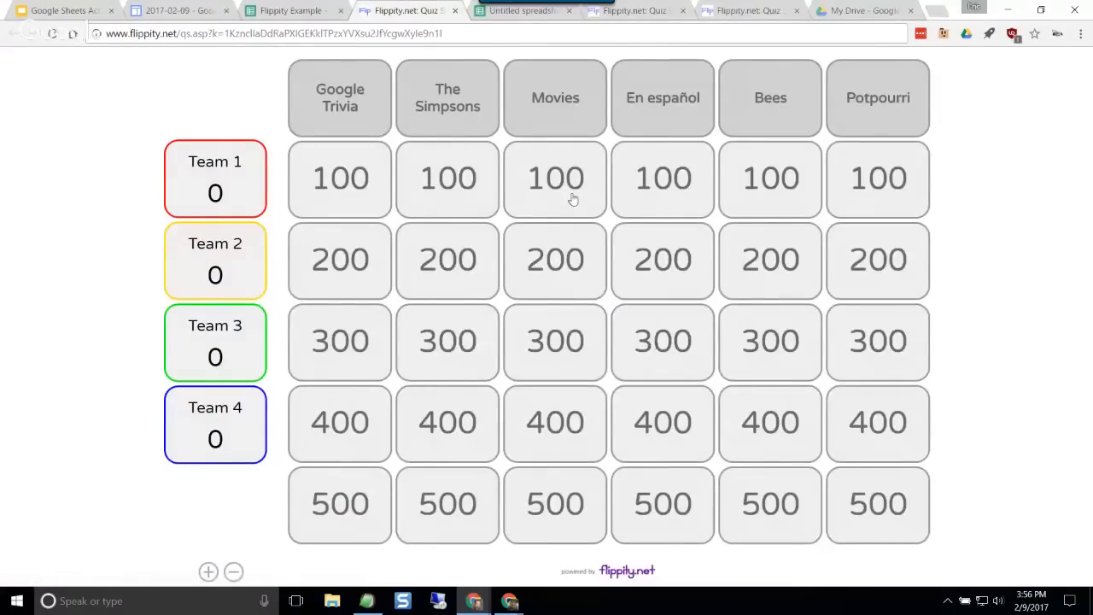
left_click(455, 11)
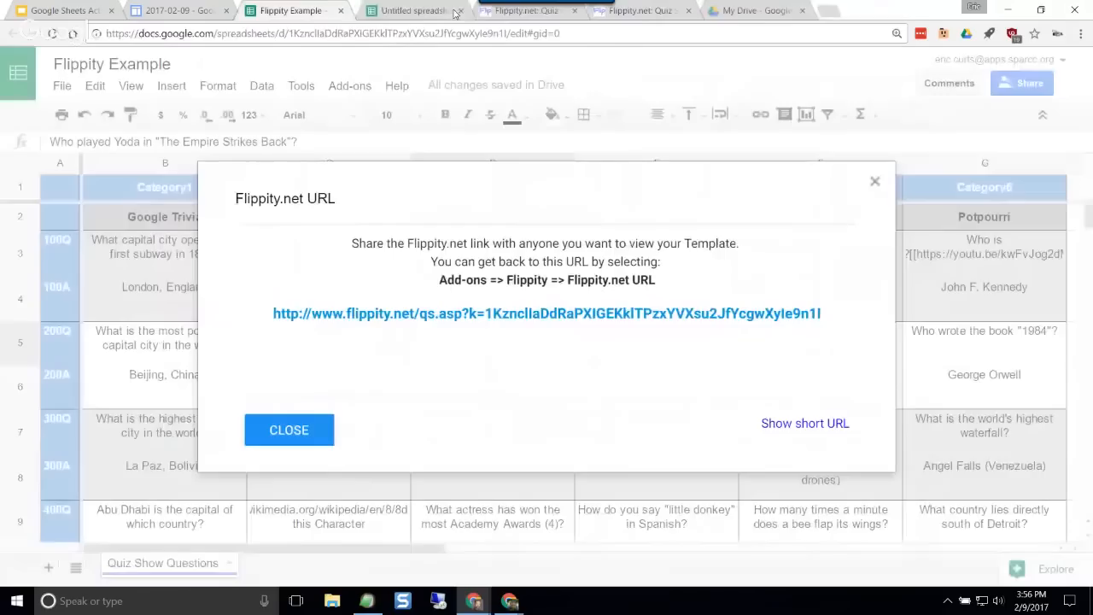
left_click(289, 429)
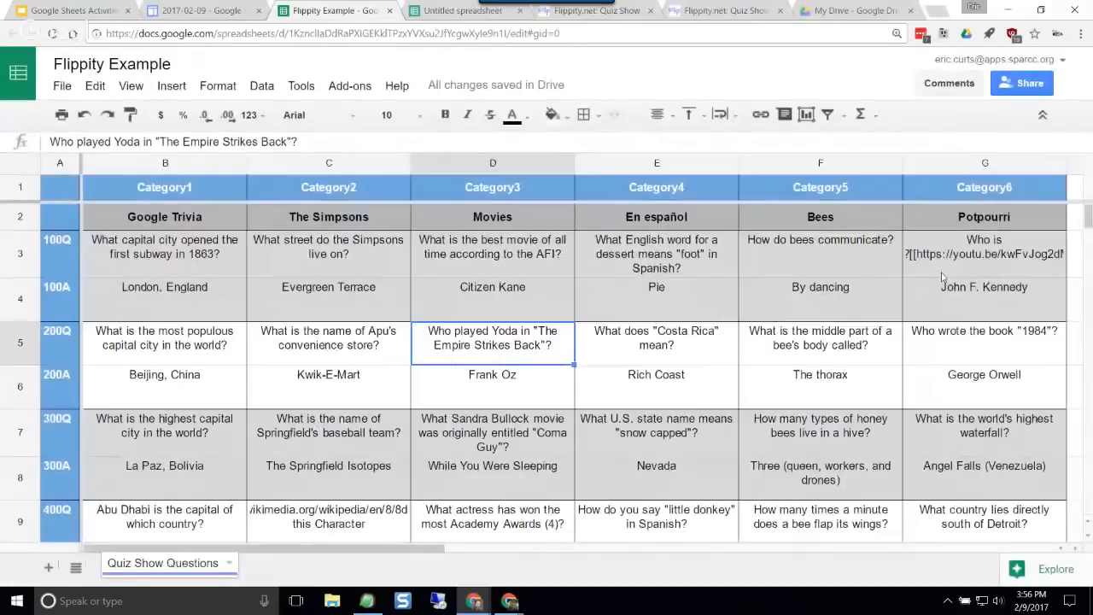
Step: Clear the contents of the Category6 column G while keeping the column itself
left_click(957, 167)
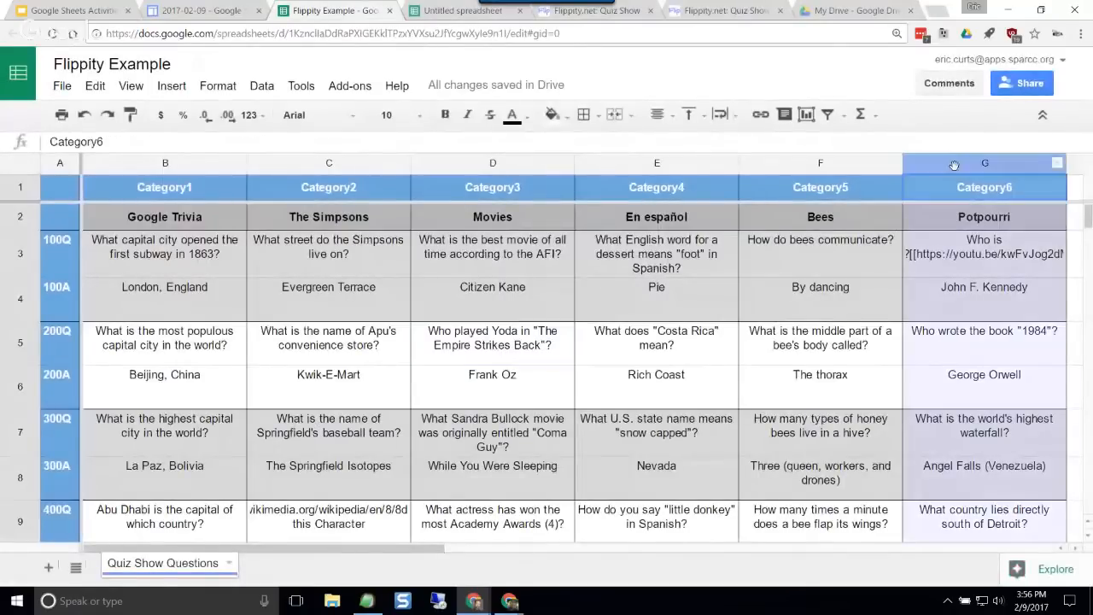
key("Delete")
left_click(654, 342)
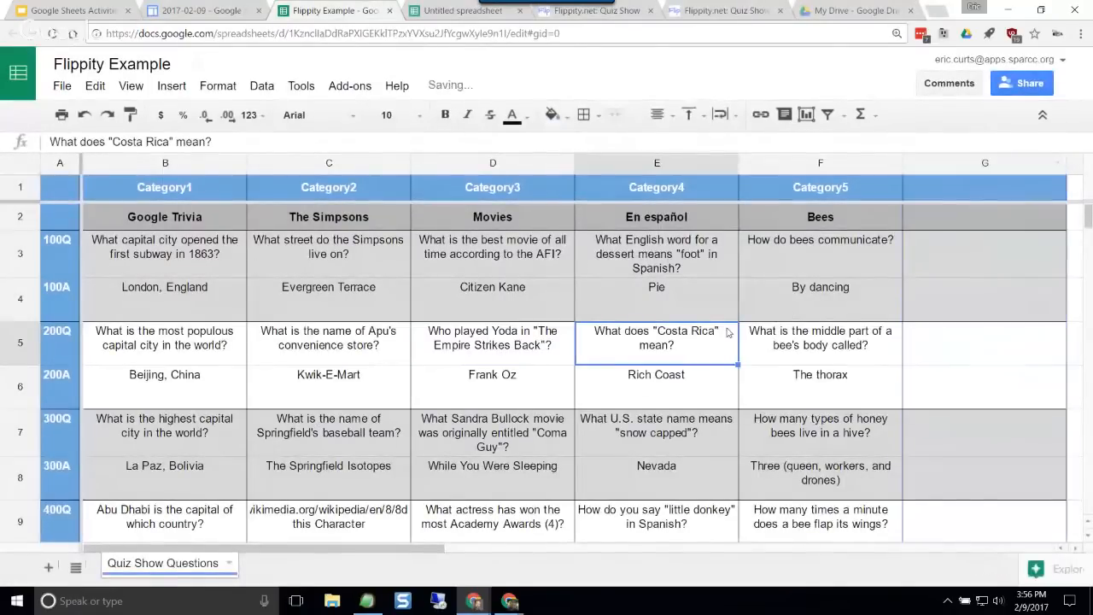
Step: Try to load the five-category quiz show from its Flippity.net URL, then close the game and the dialog
left_click(349, 86)
mouse_move(480, 312)
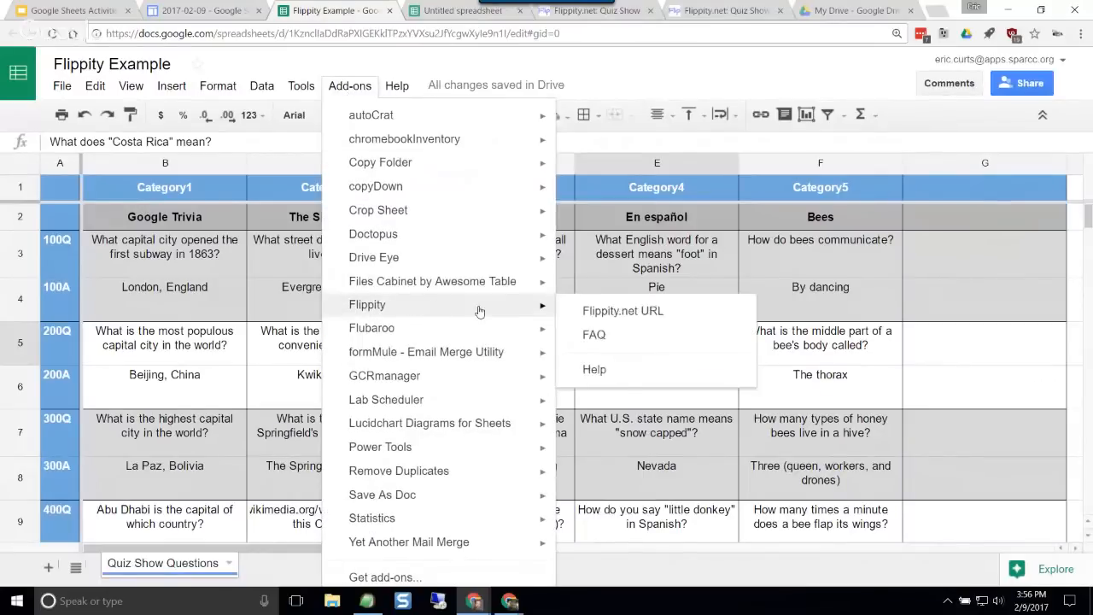
left_click(597, 314)
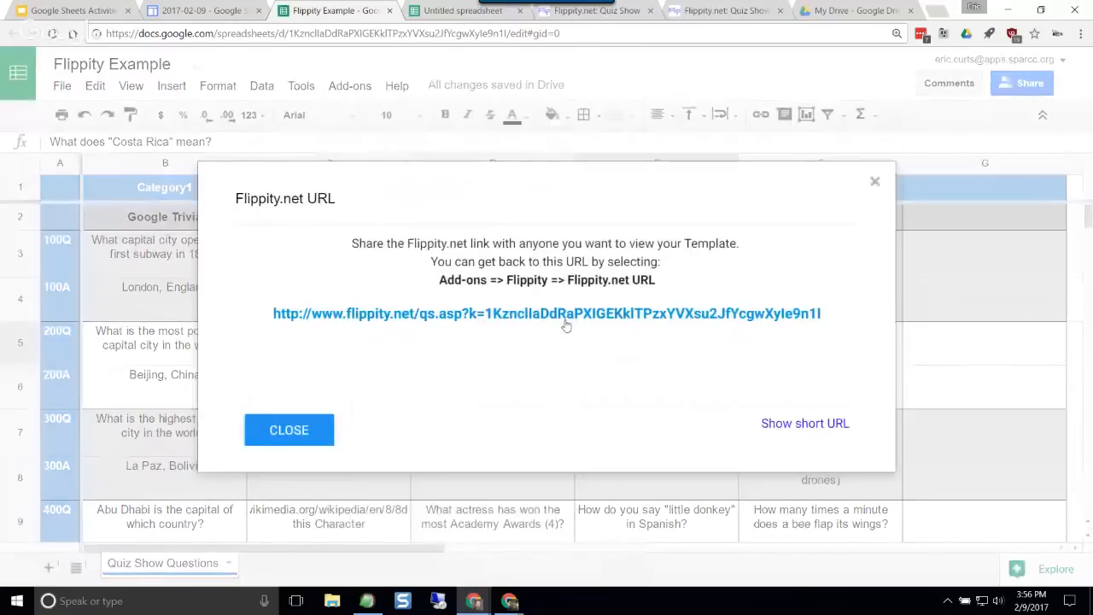
left_click(565, 315)
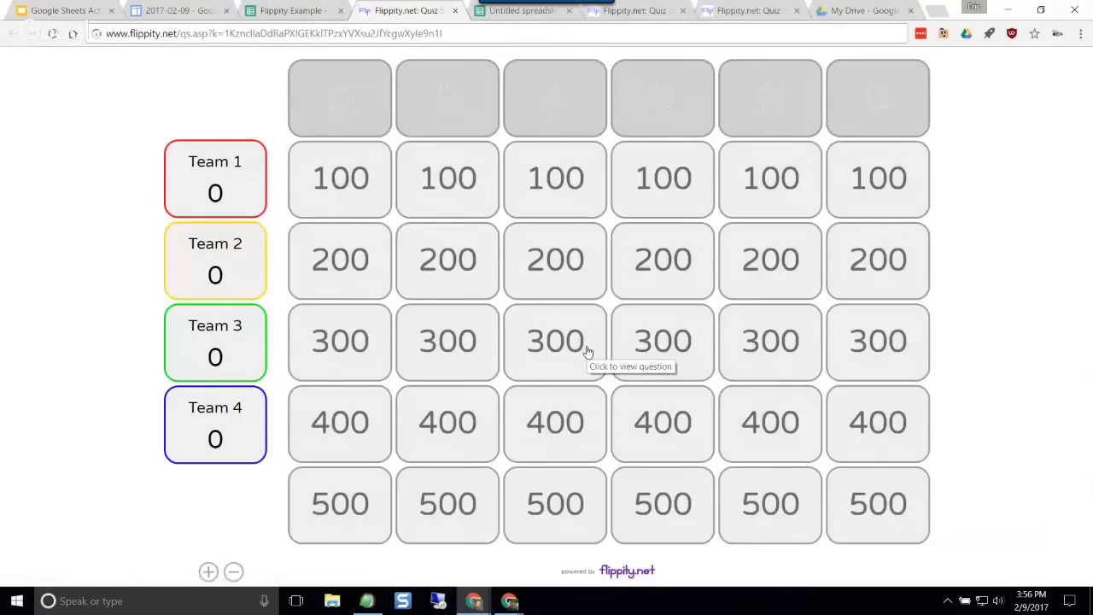
left_click(454, 10)
left_click(275, 431)
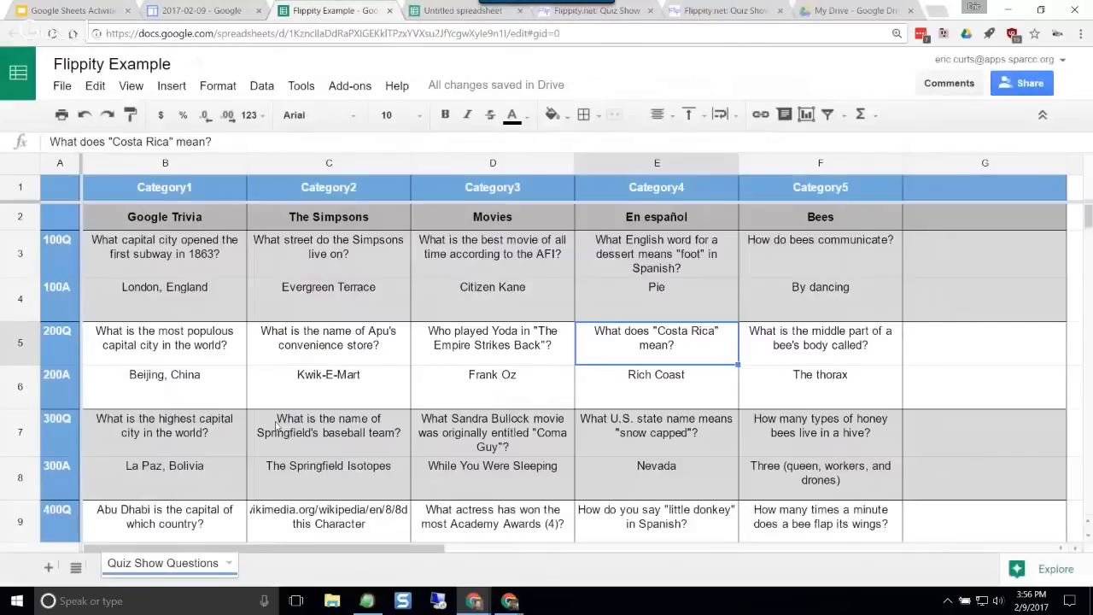
Step: Restore the cleared Category6 contents in column G and select the Citizen Kane answer cell
left_click(590, 345)
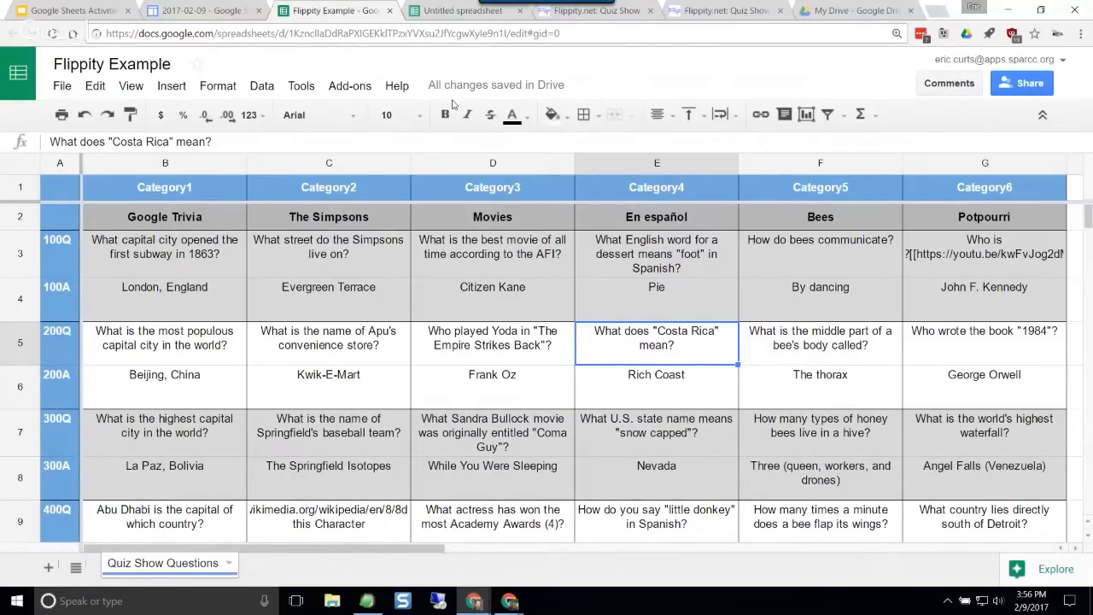
left_click(466, 292)
left_click(502, 292)
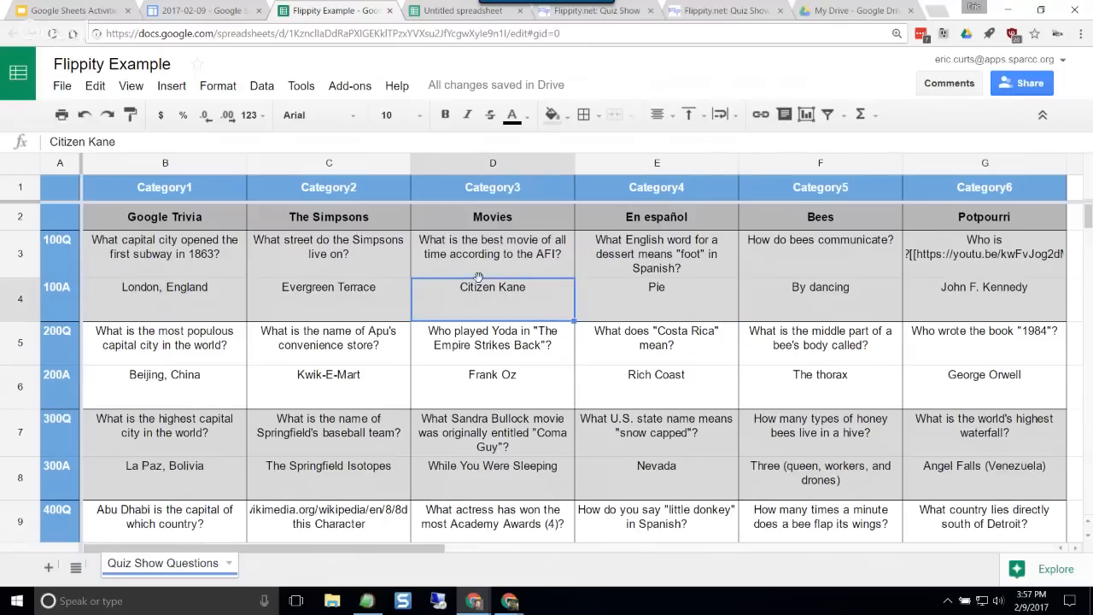
Step: Look over the Flippity add-on's commands and review the quiz question and answer rows across the categories
left_click(350, 85)
mouse_move(512, 305)
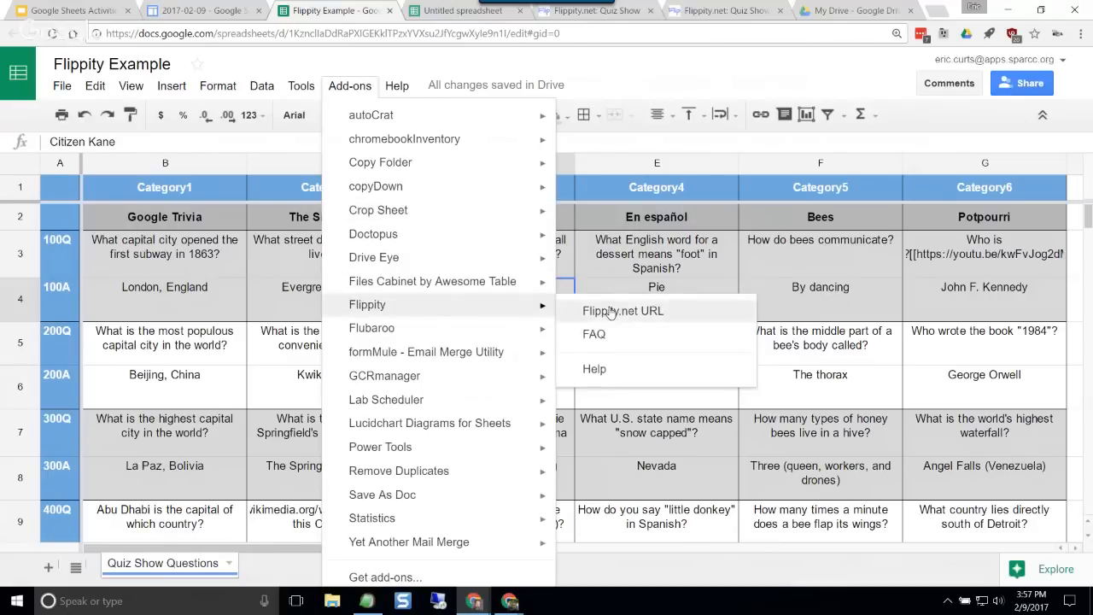
left_click(737, 268)
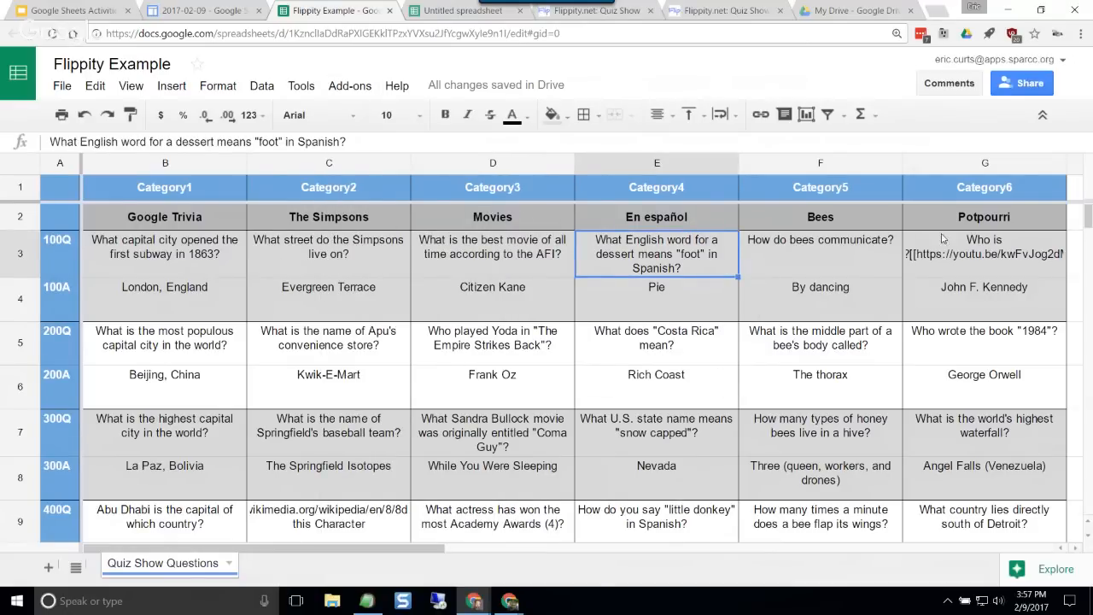
scroll(950, 250, "down", 3)
scroll(950, 250, "up", 3)
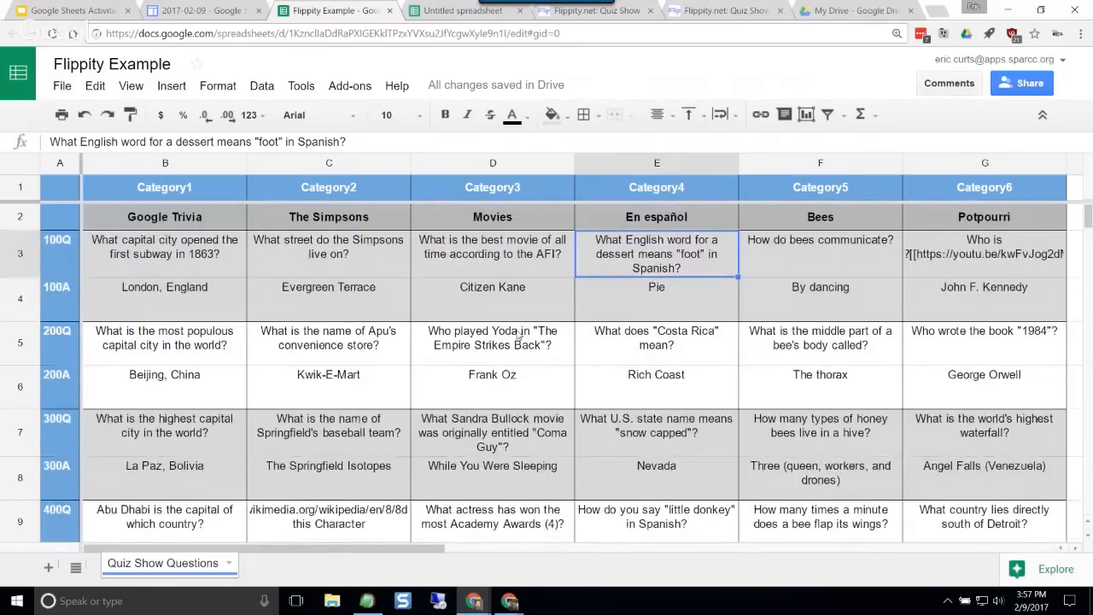
scroll(175, 257, "down", 1)
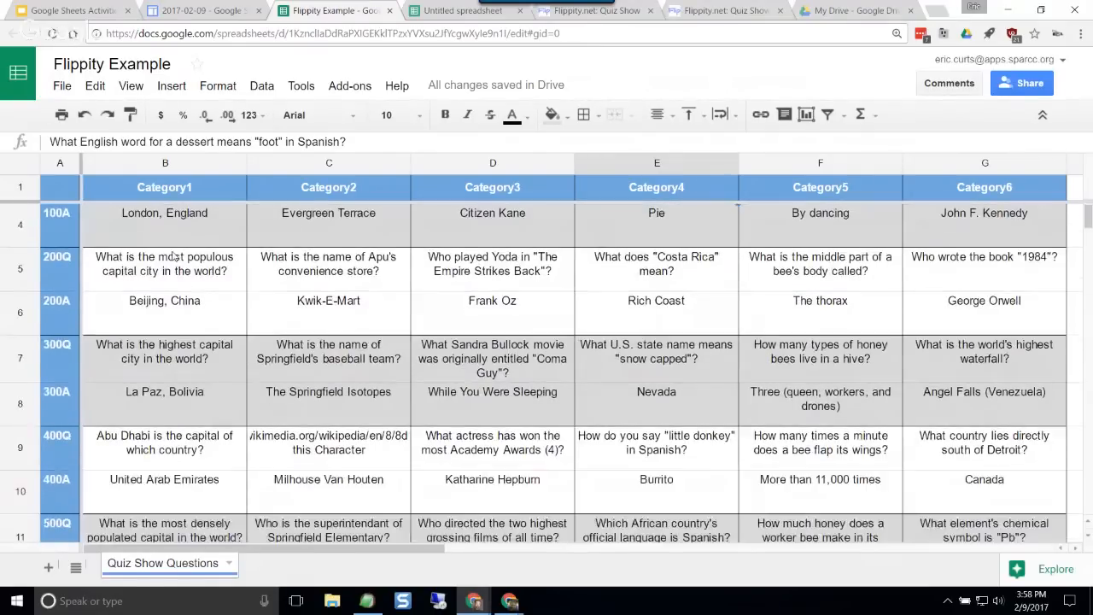
scroll(175, 256, "down", 2)
scroll(193, 328, "up", 3)
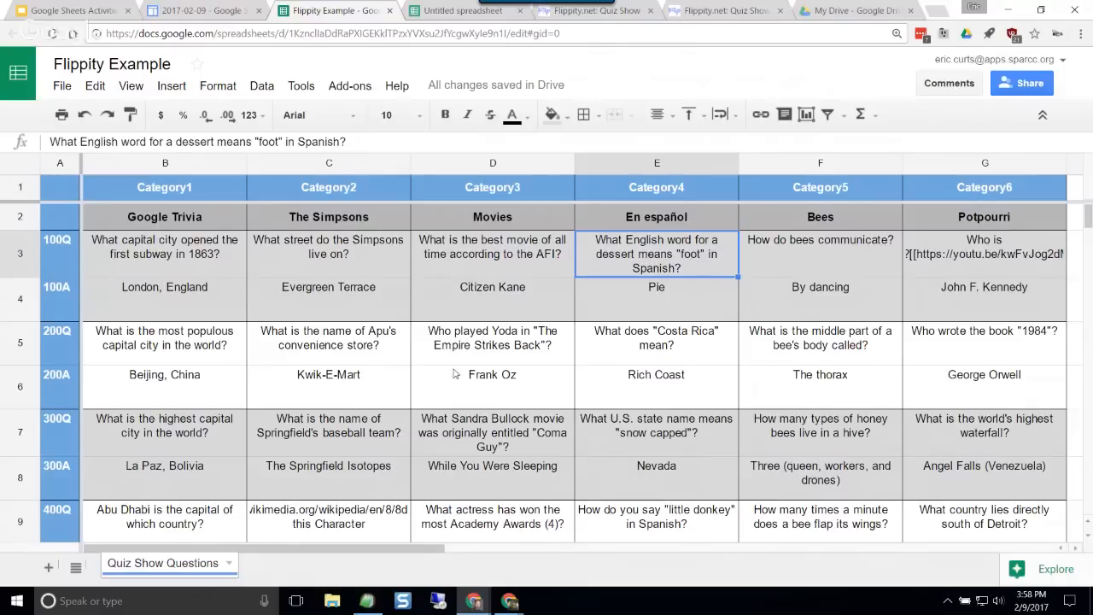
left_click(518, 356)
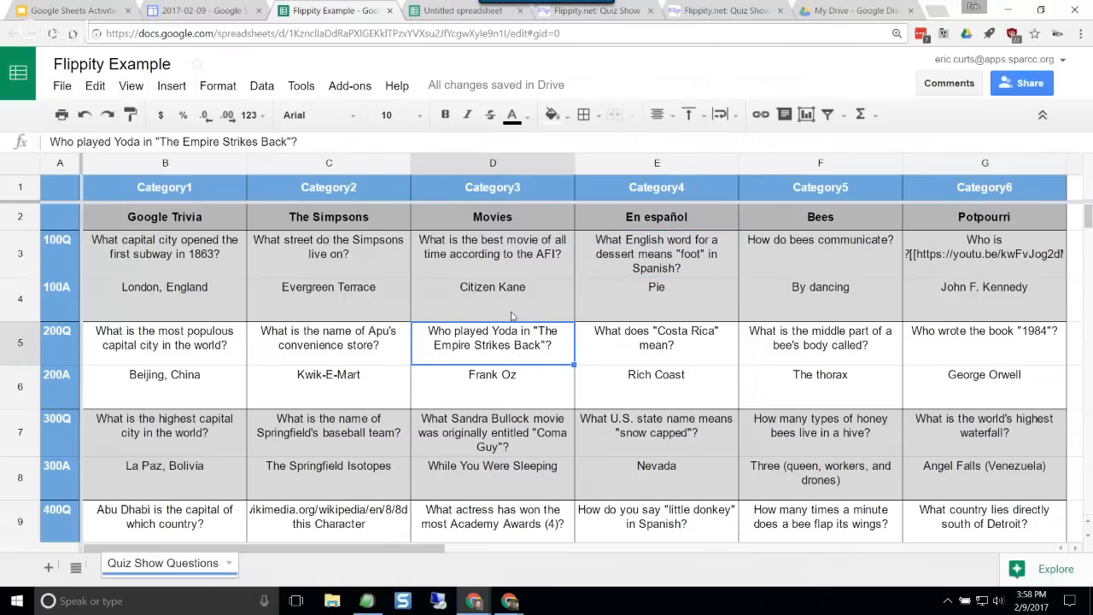
Step: Close the Flippity Example spreadsheet, the untitled spreadsheet, the Quiz Show demo and its instructions page
left_click(389, 11)
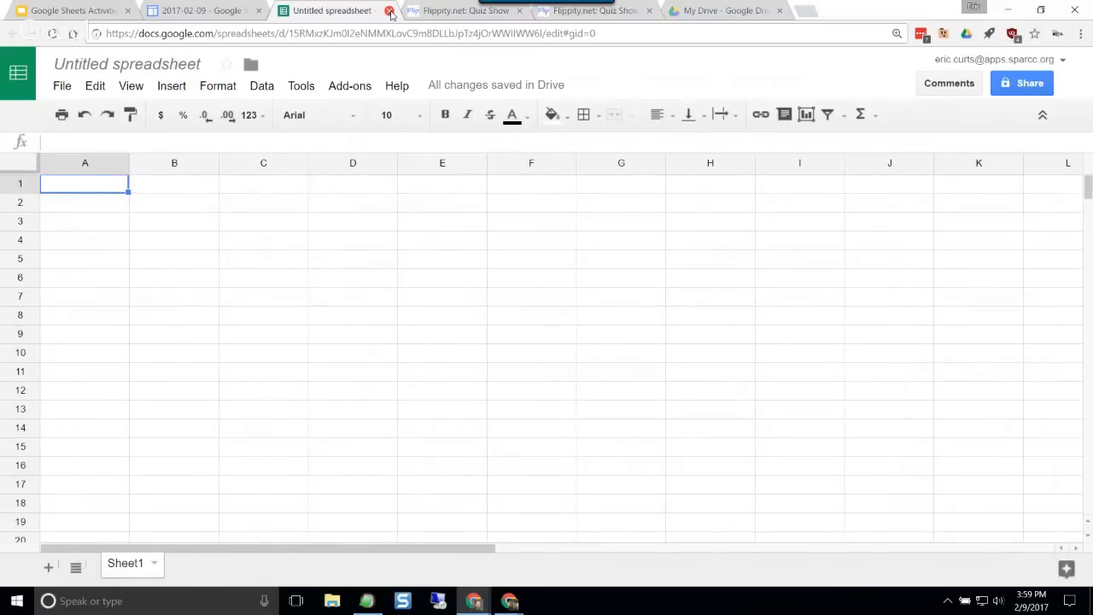
left_click(390, 11)
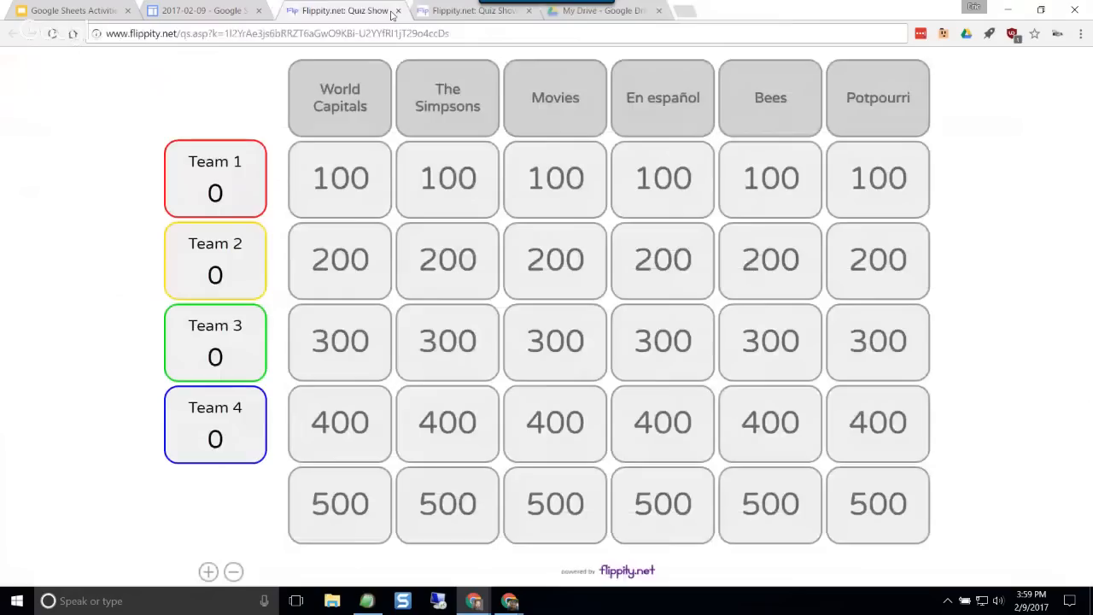
left_click(392, 12)
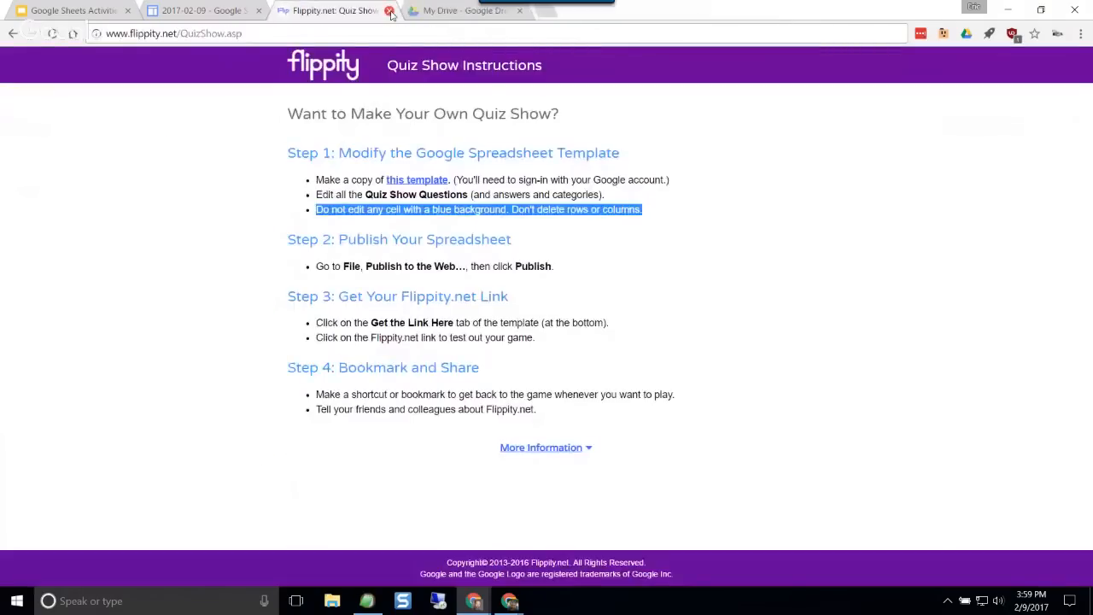
left_click(390, 11)
Step: Switch back to the Google Sheets Activities presentation and advance to the Battlesheets slide, slide 14
left_click(201, 13)
left_click(78, 15)
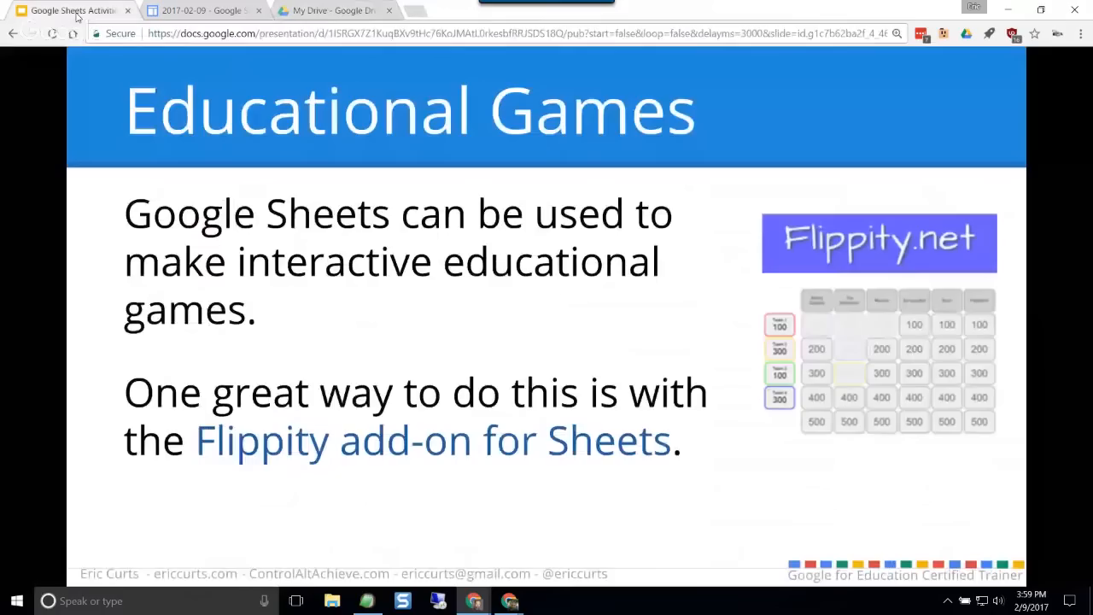
left_click(824, 468)
left_click(876, 286)
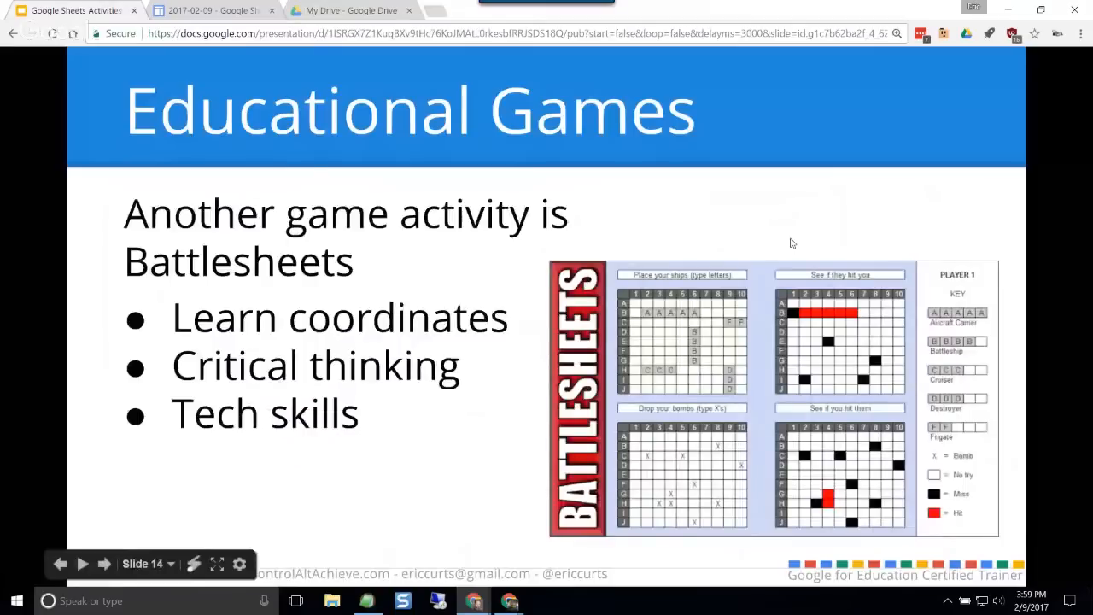
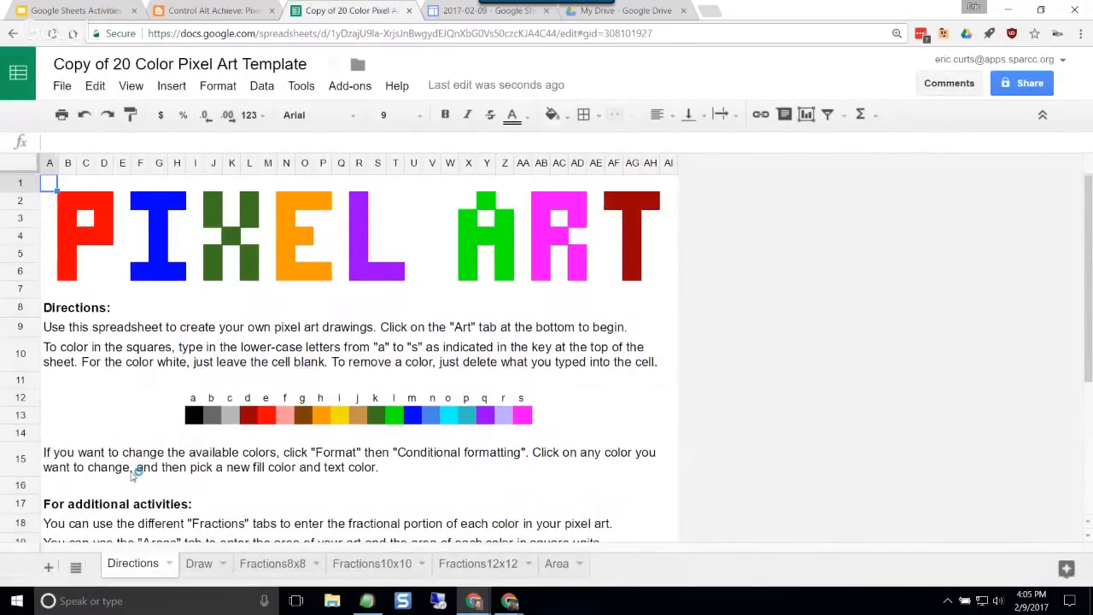
Step: Skim the pixel art template's Directions sheet and open the Draw sheet
scroll(137, 430, "down", 3)
scroll(137, 424, "up", 3)
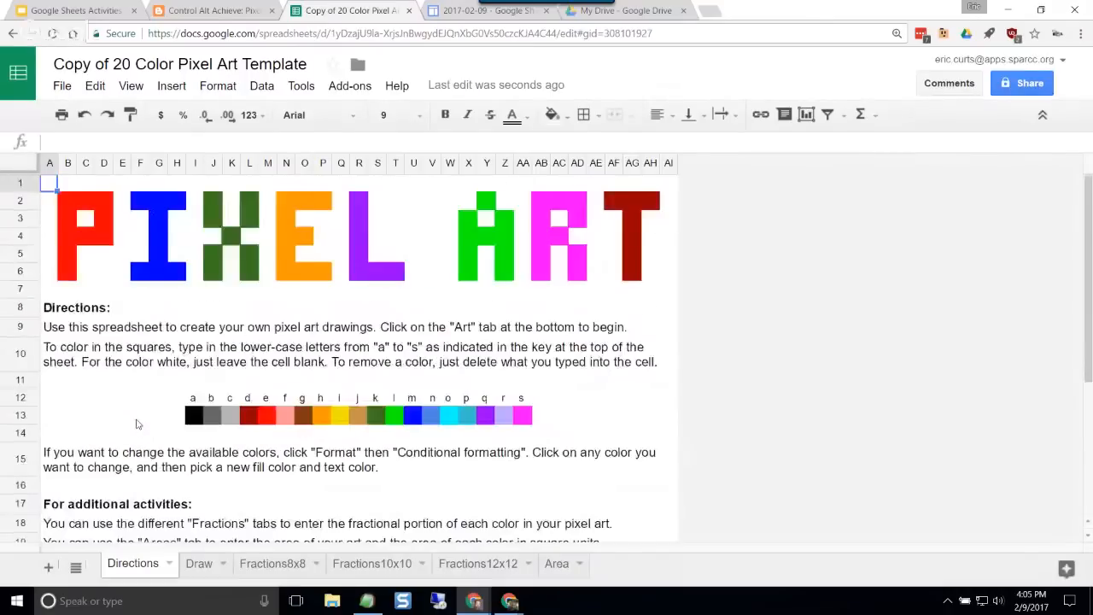
scroll(139, 423, "down", 3)
scroll(140, 422, "up", 3)
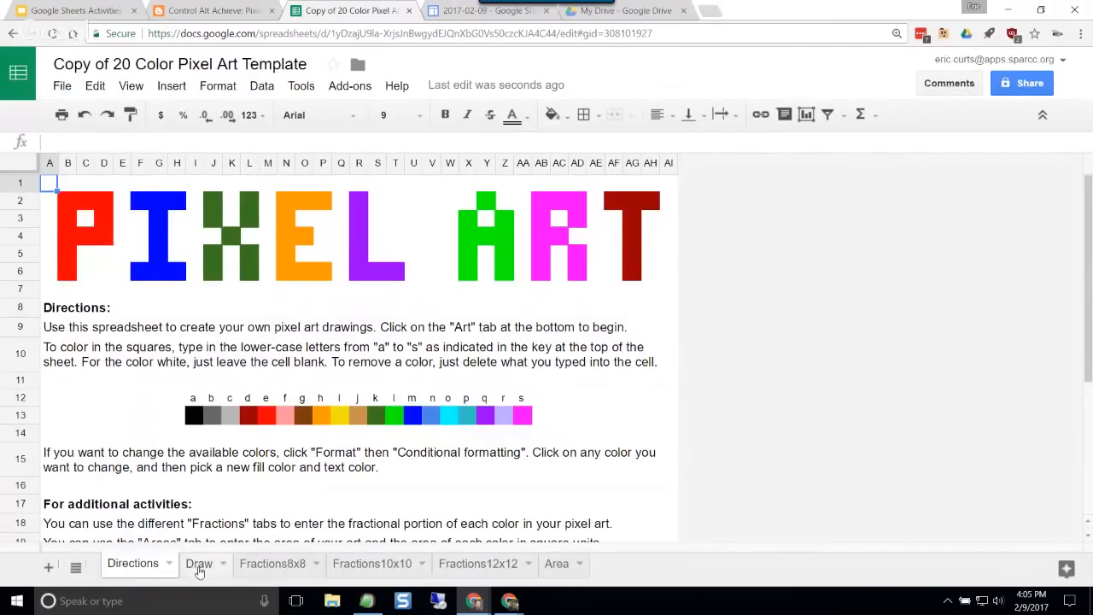
left_click(199, 565)
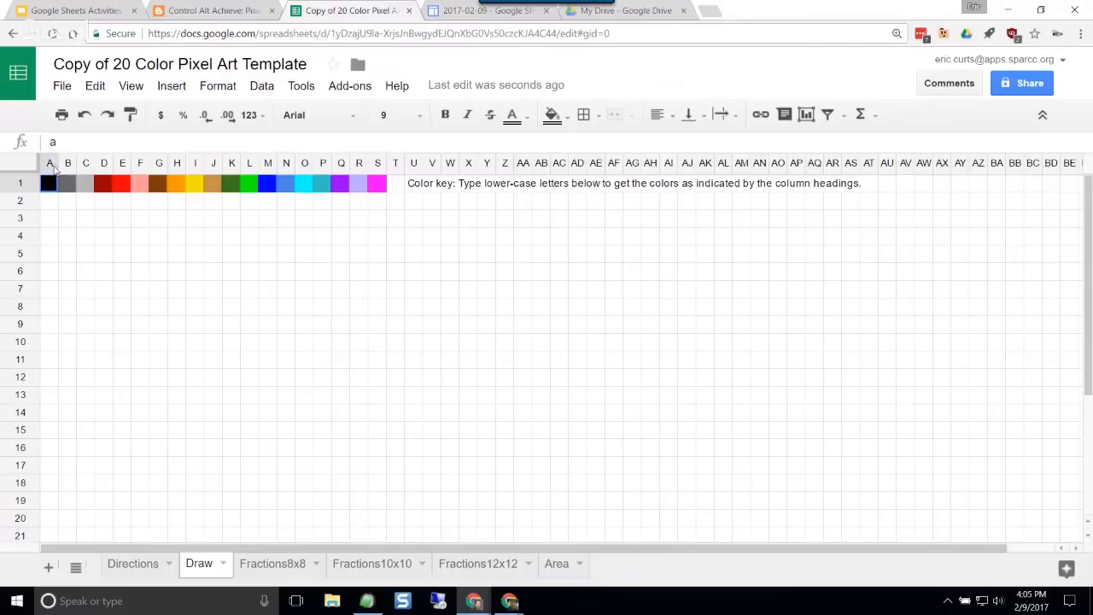
Step: Select columns A through W and look over the commands for them, including Resize columns, without applying any
left_click_drag(50, 163, 450, 163)
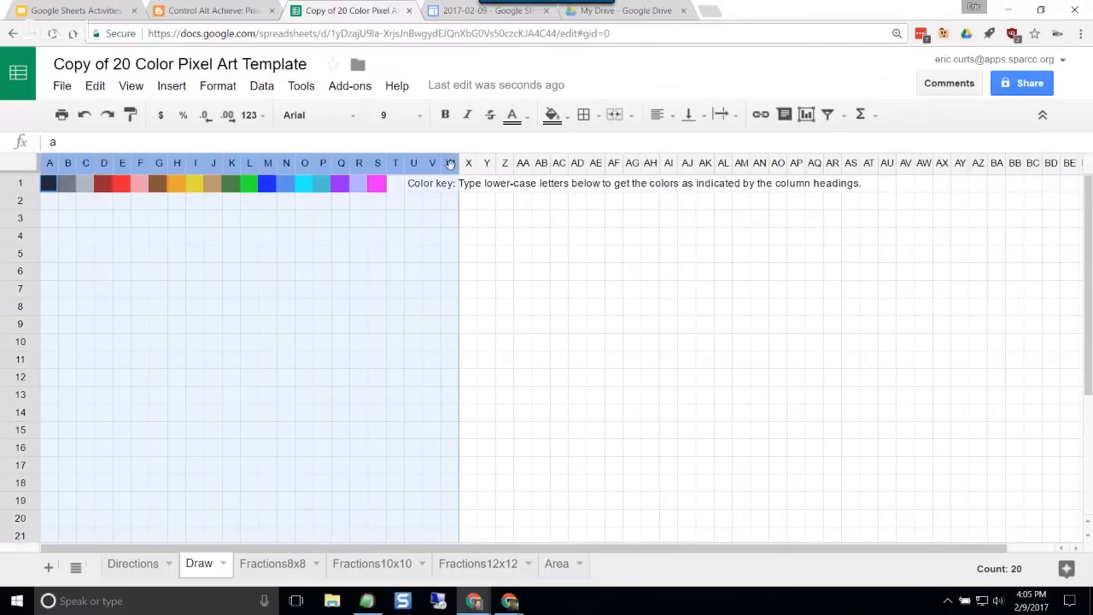
left_click(209, 89)
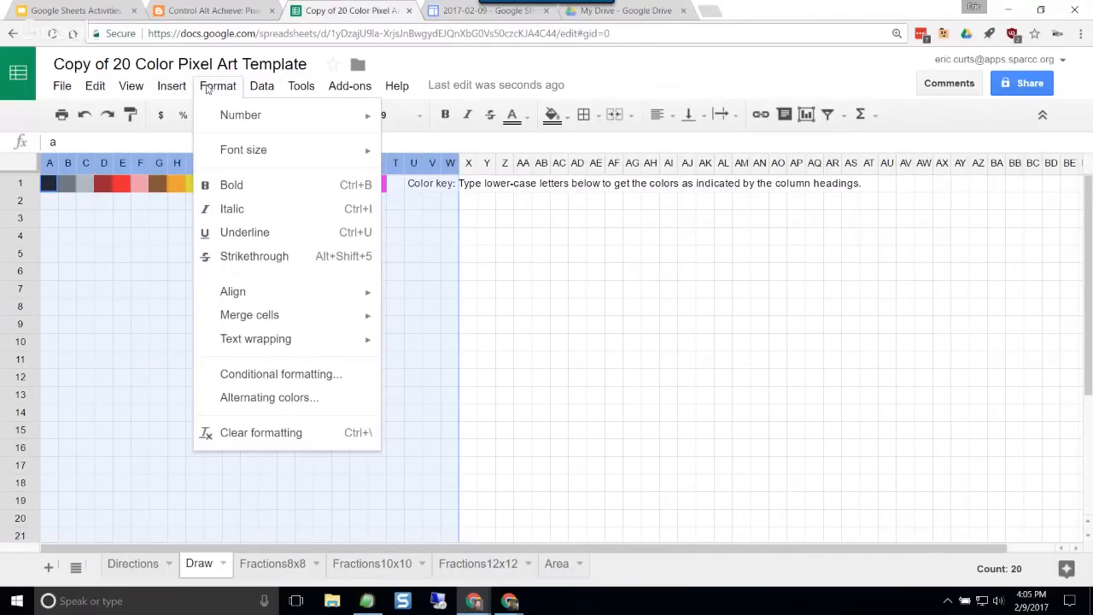
mouse_move(172, 91)
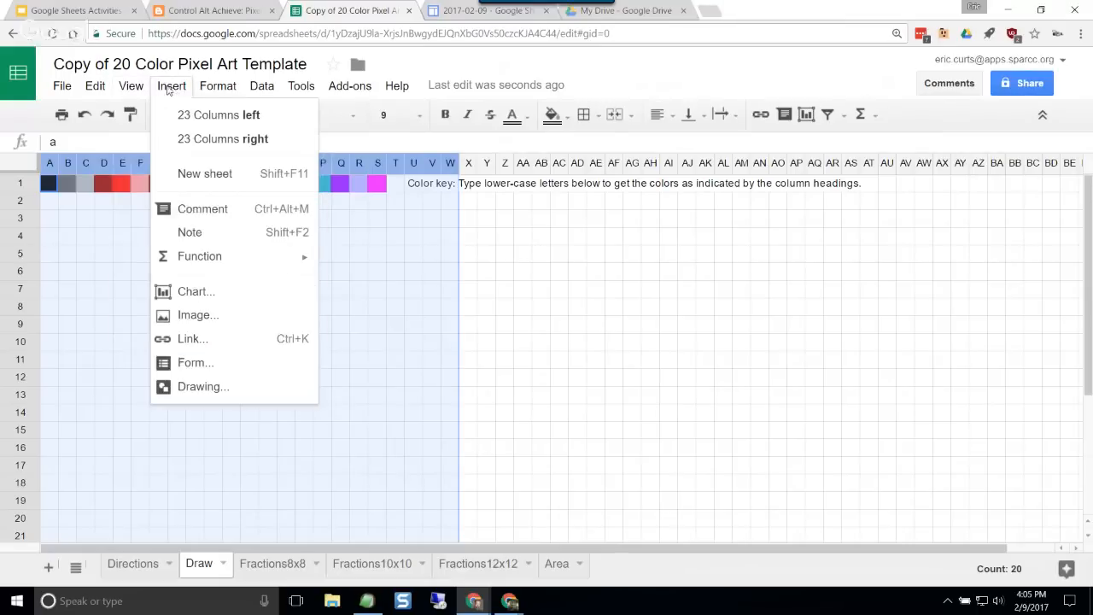
left_click(433, 70)
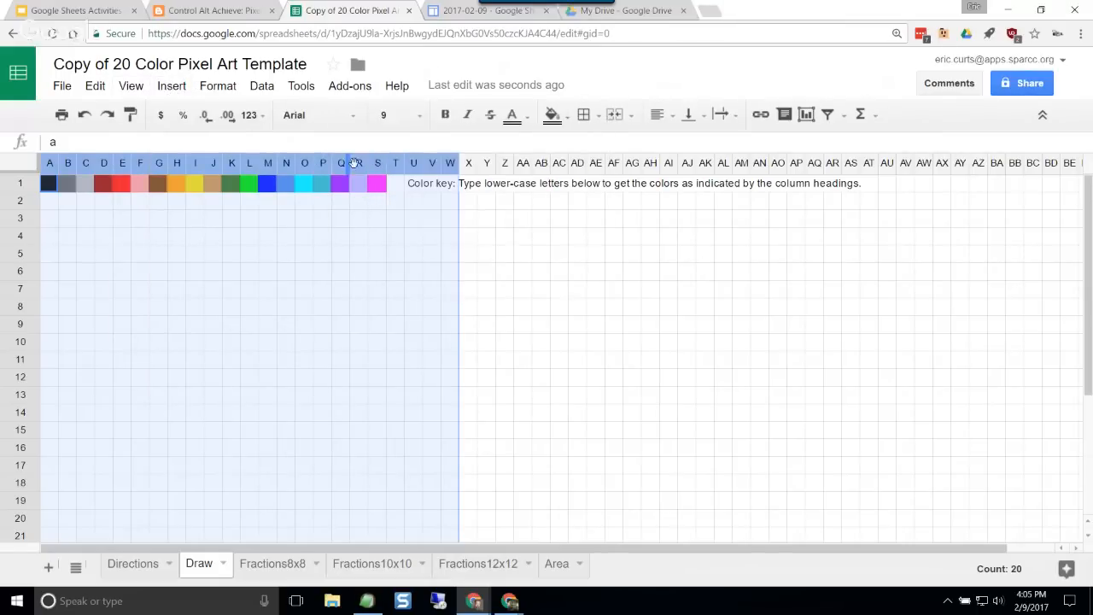
right_click(360, 163)
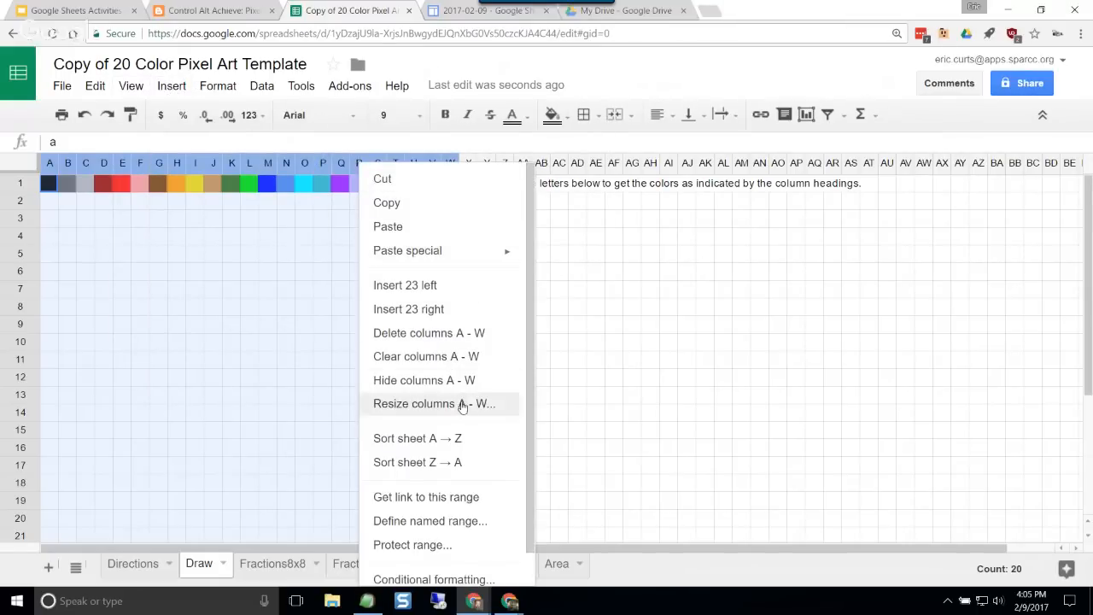
left_click(291, 360)
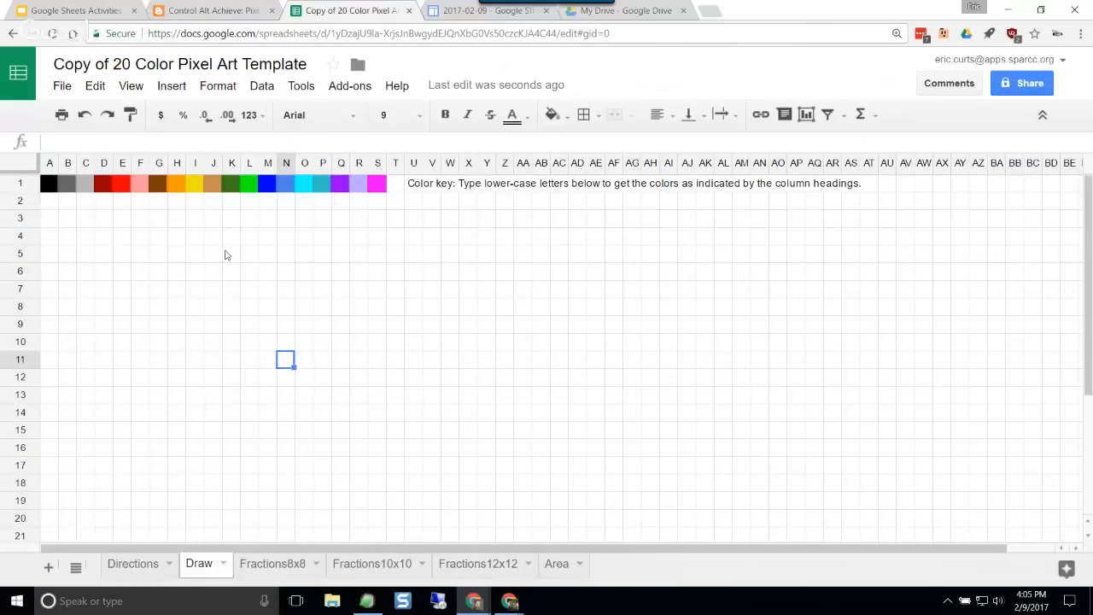
Step: Look at the fill colors available for cell N8 without applying one
left_click(287, 313)
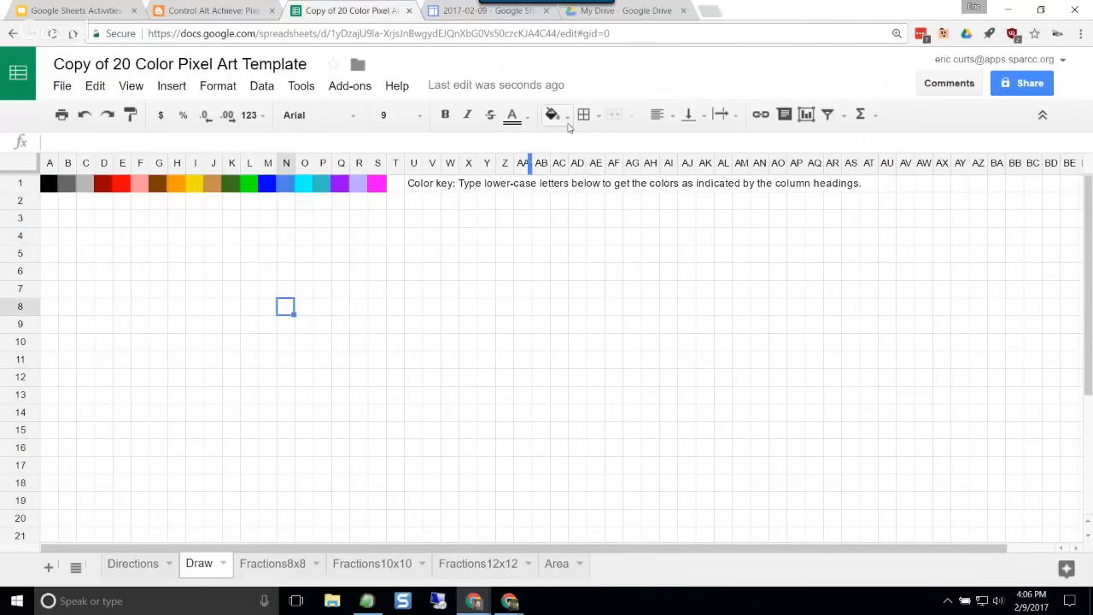
left_click(567, 119)
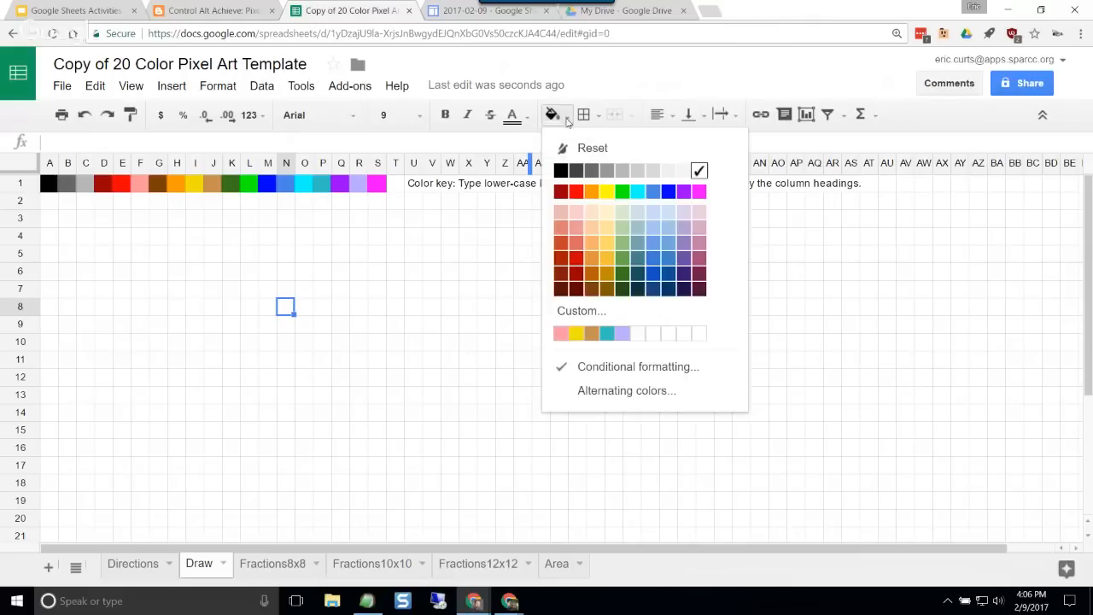
left_click(649, 71)
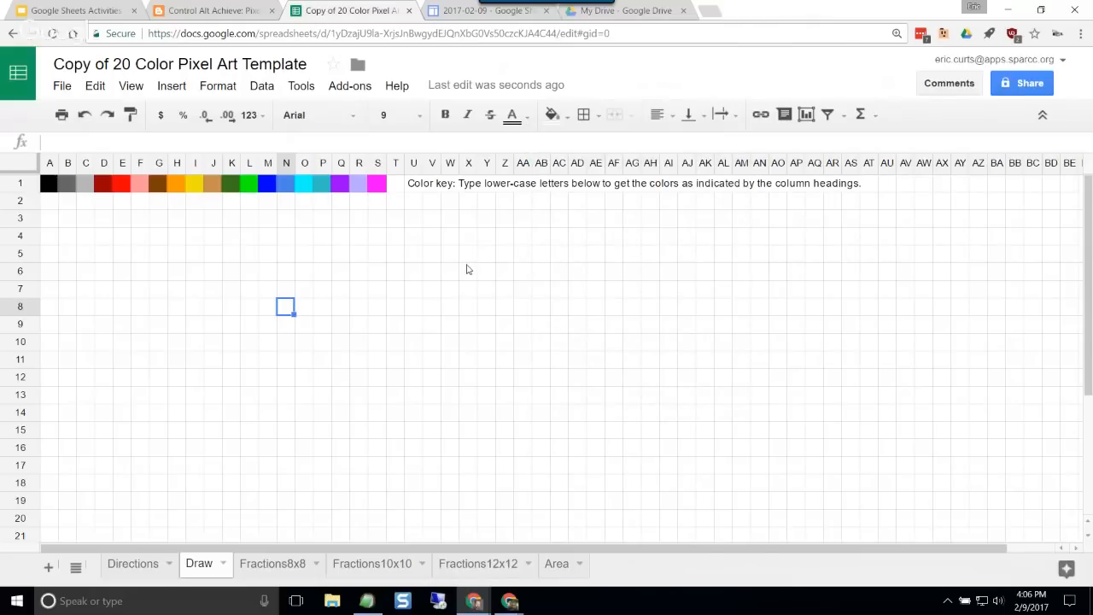
left_click(568, 116)
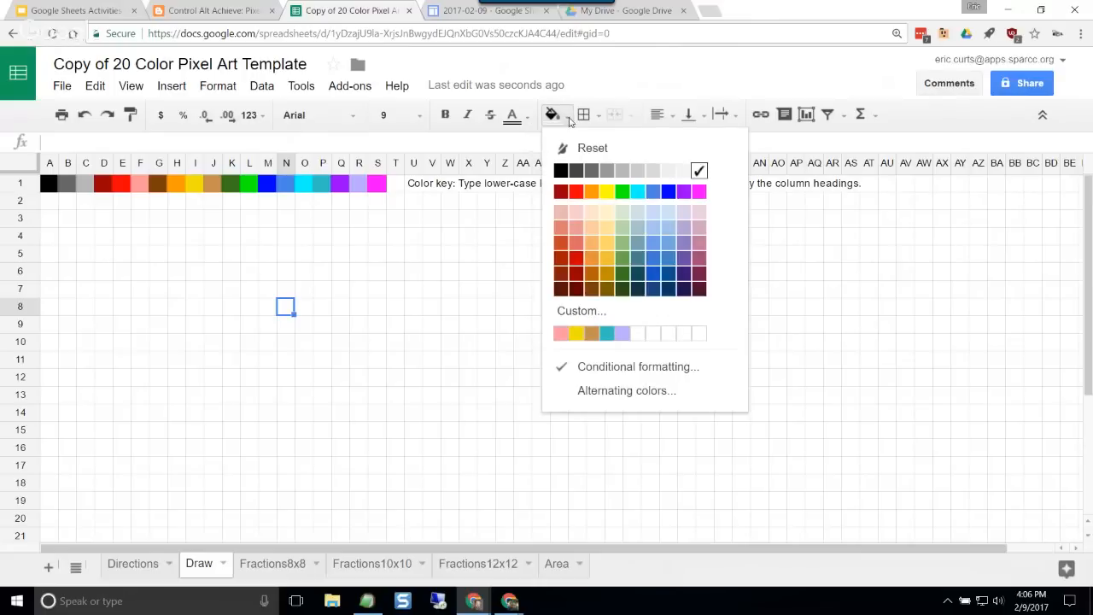
left_click(621, 75)
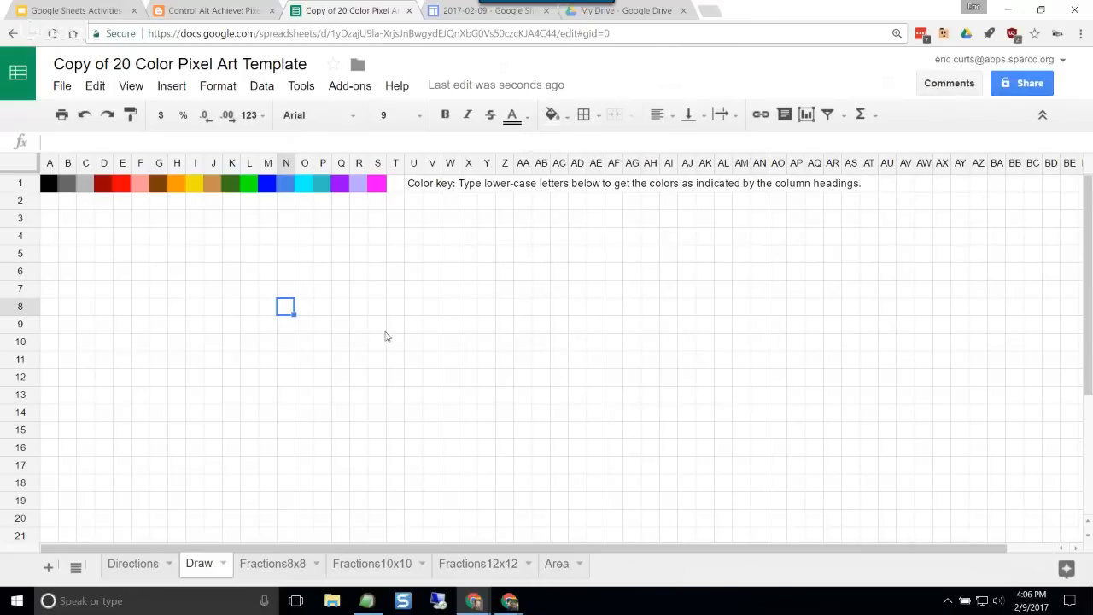
left_click(302, 394)
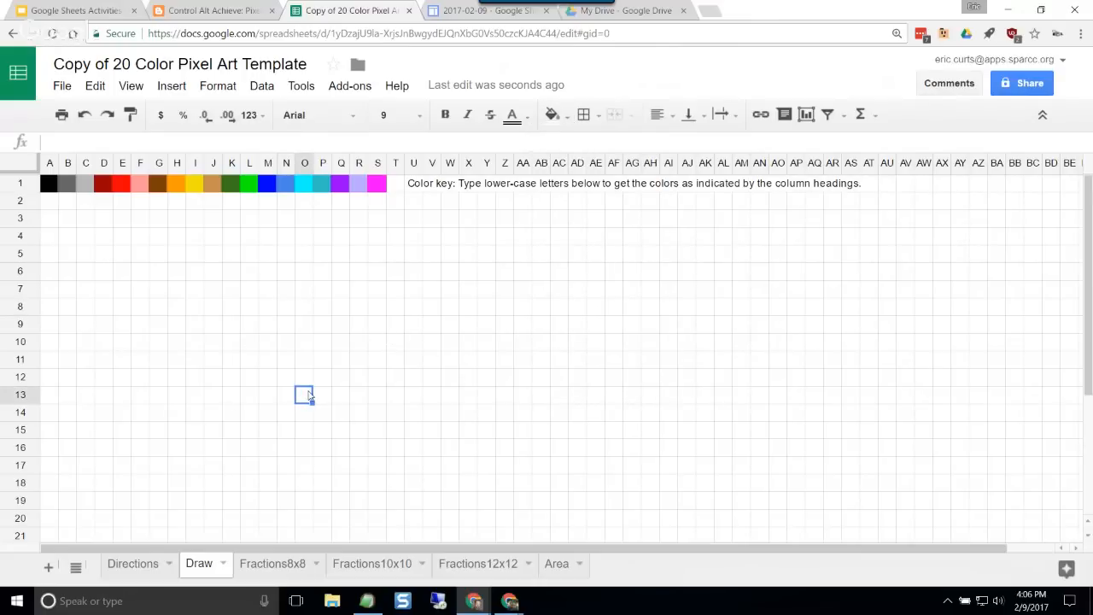
Step: Open the Draw sheet's conditional formatting rules and review the color assigned to each letter
left_click(213, 328)
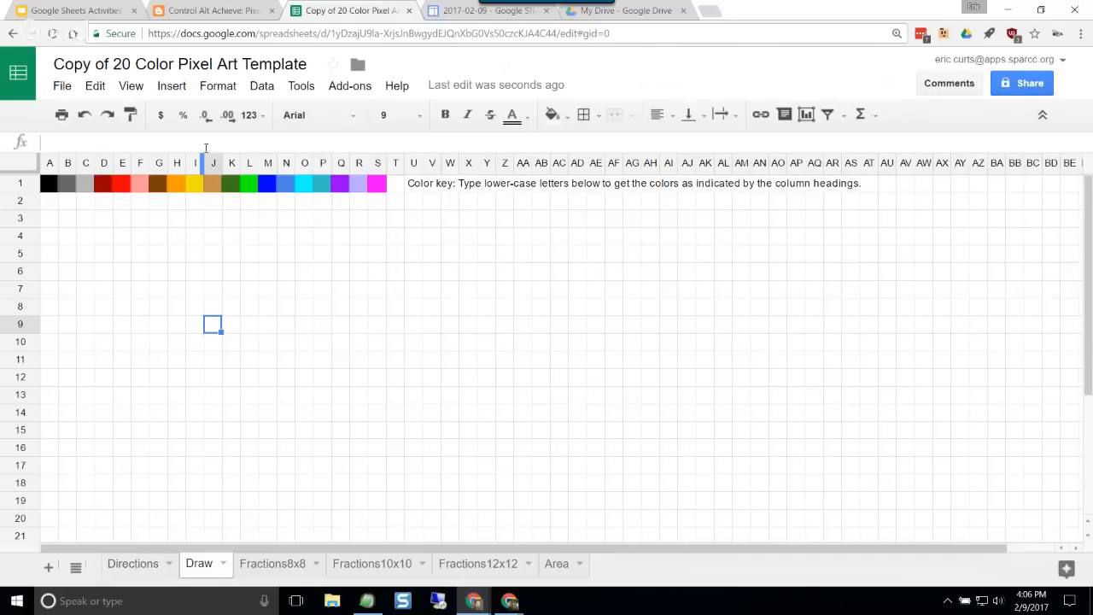
left_click(206, 93)
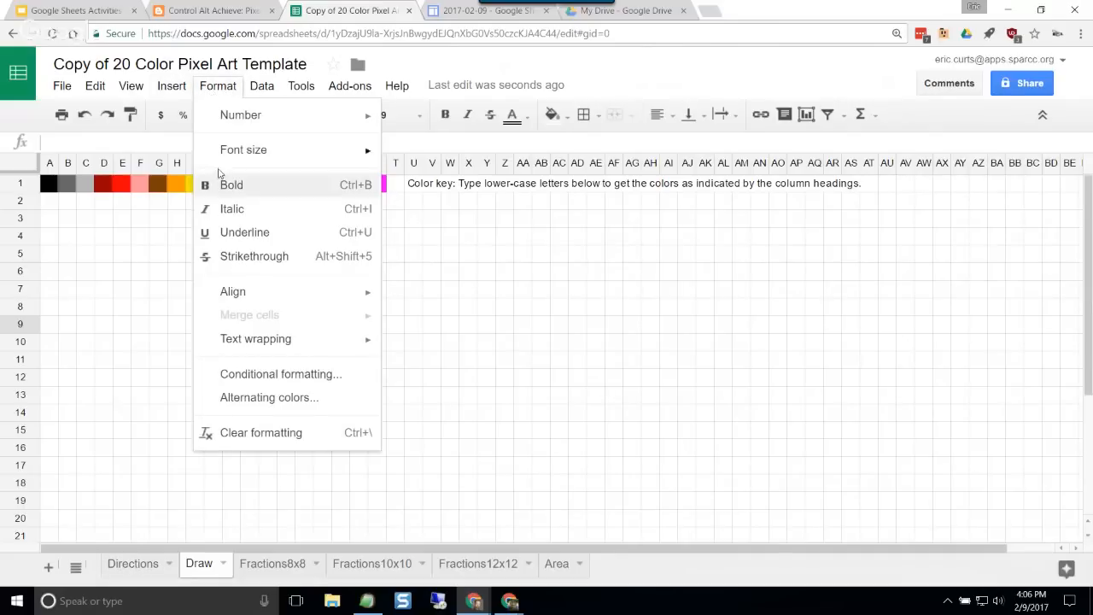
left_click(279, 380)
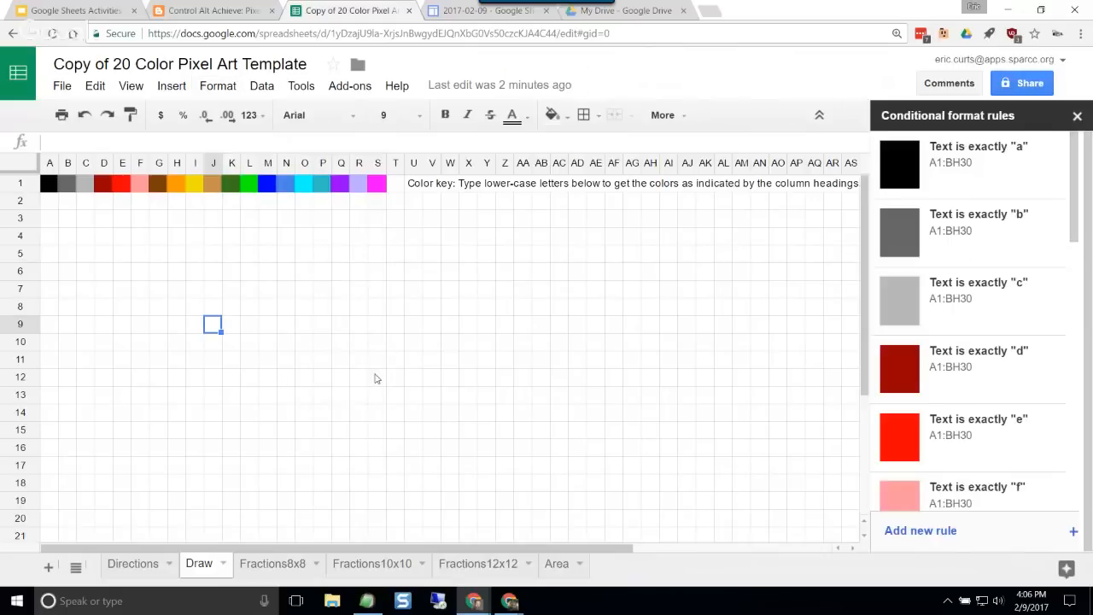
scroll(965, 230, "down", 10)
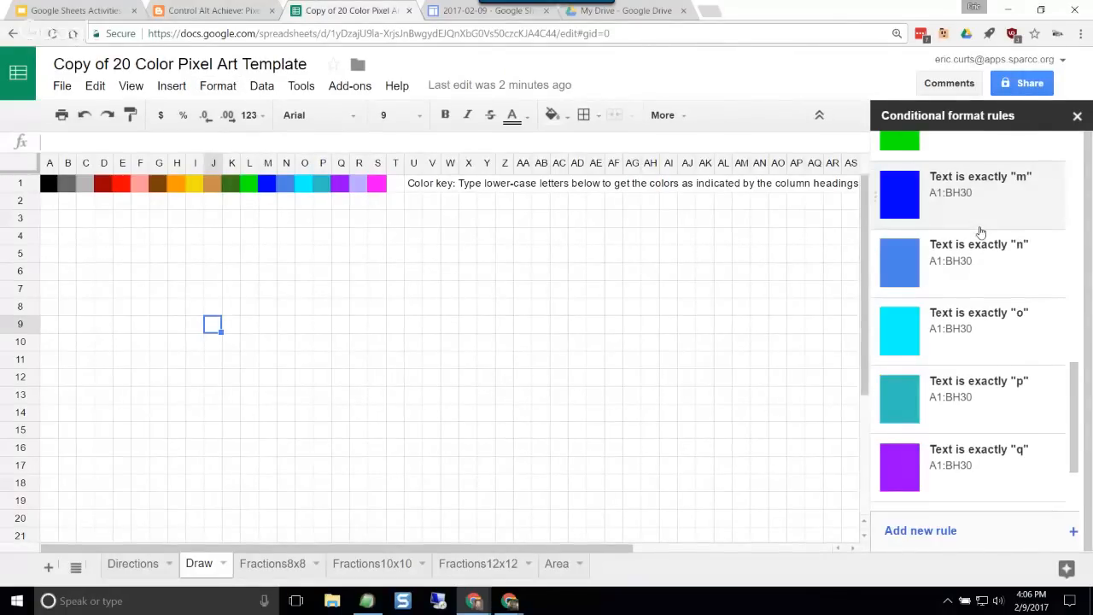
scroll(981, 256, "up", 10)
scroll(981, 311, "up", 1)
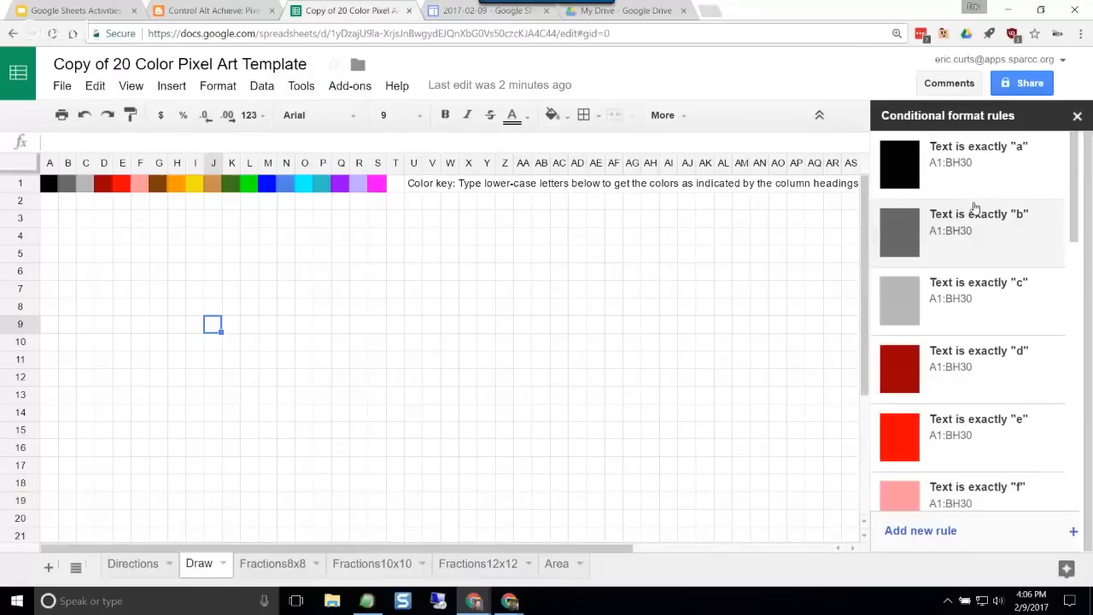
scroll(975, 208, "down", 3)
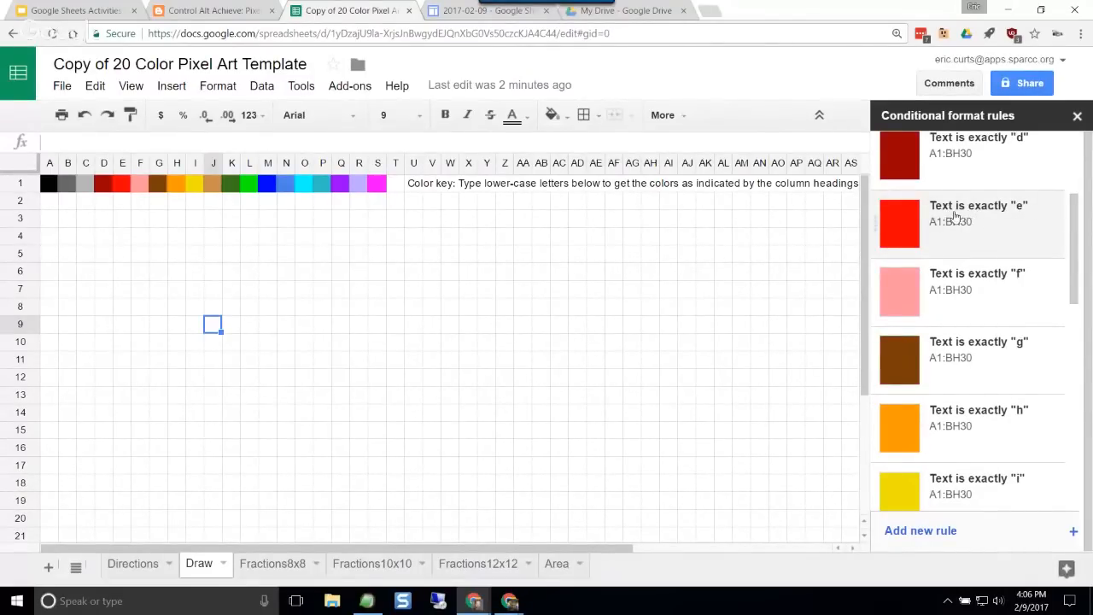
Step: Open the rule for text exactly "e" and examine its condition, text color and fill color
left_click(1014, 235)
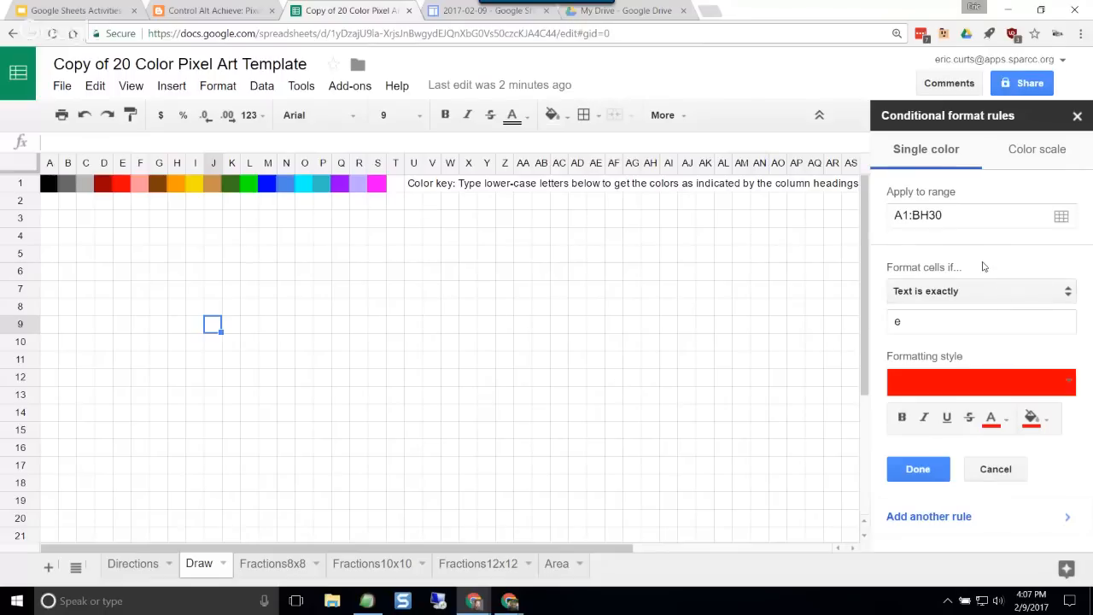
left_click(920, 322)
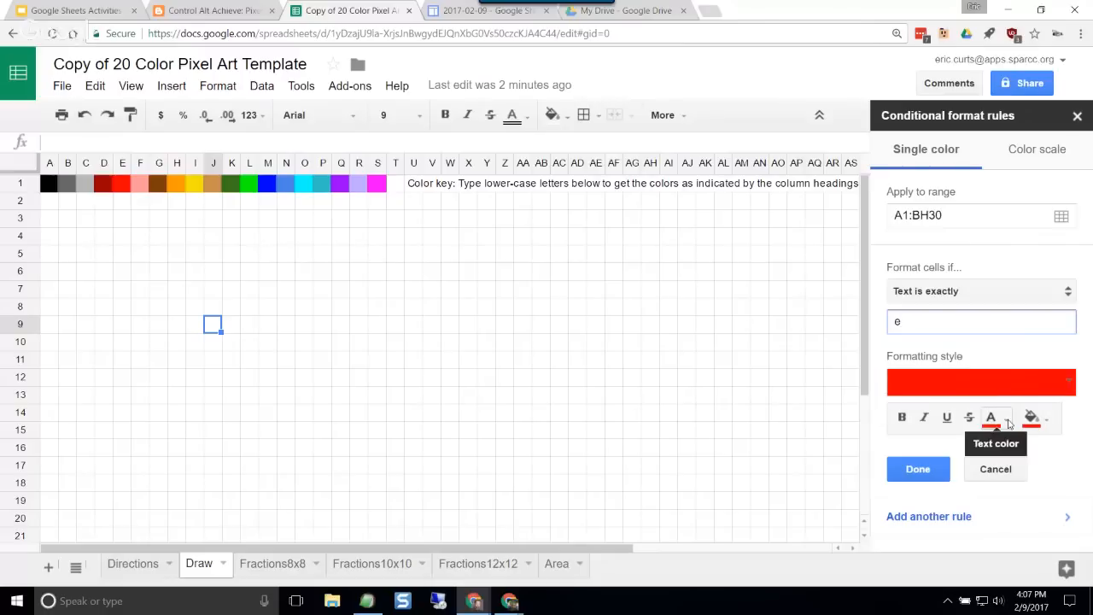
left_click(1009, 424)
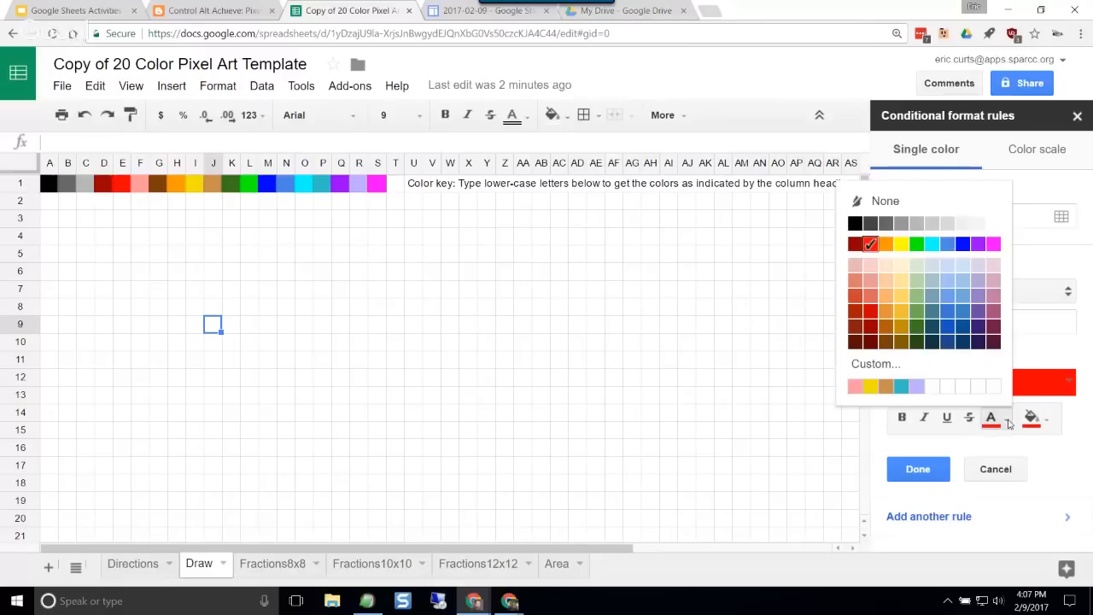
left_click(1051, 426)
left_click(1050, 426)
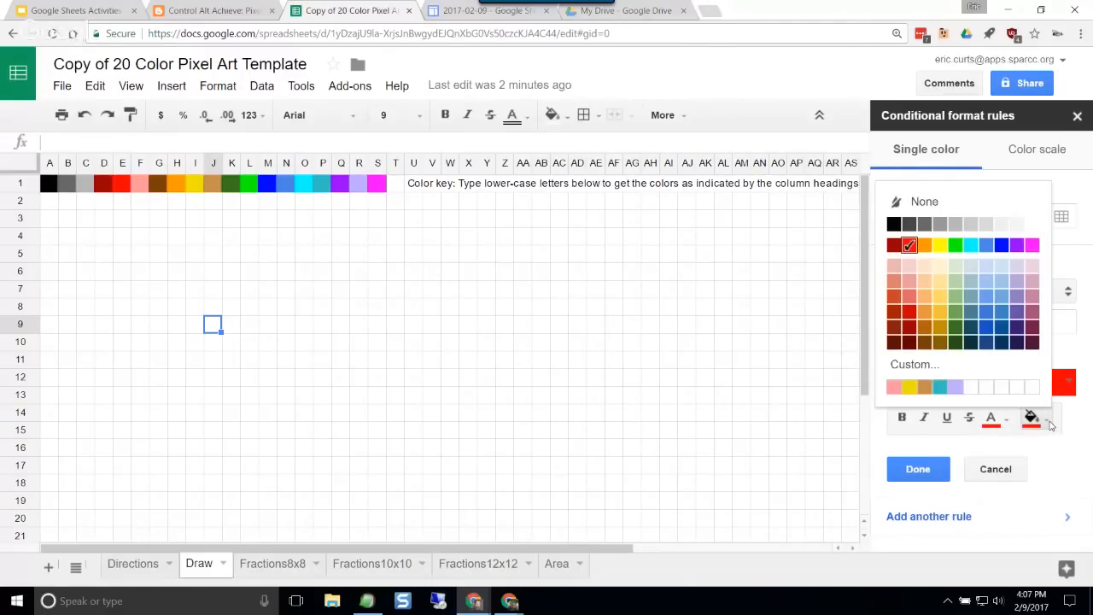
left_click(1080, 427)
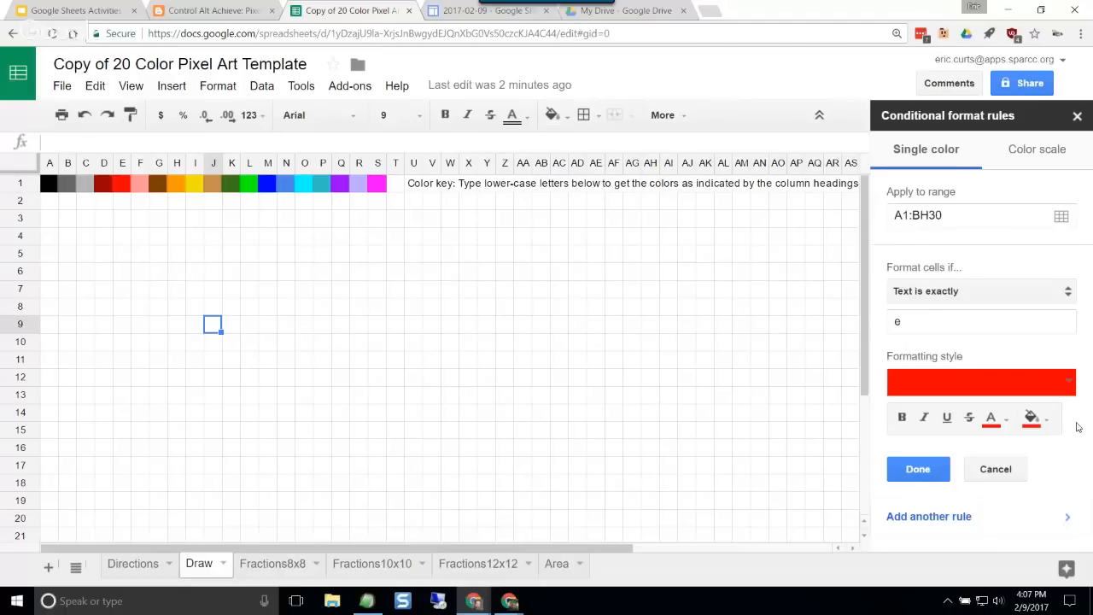
Step: Enter "e" in cell J6 to color it red
left_click(214, 271)
type("e")
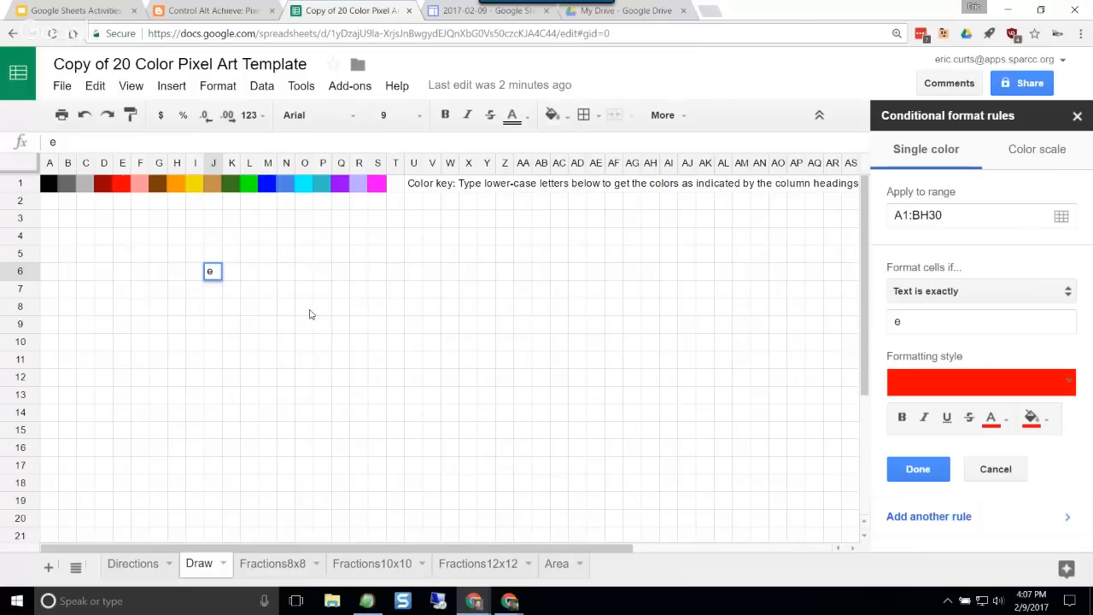
key("Return")
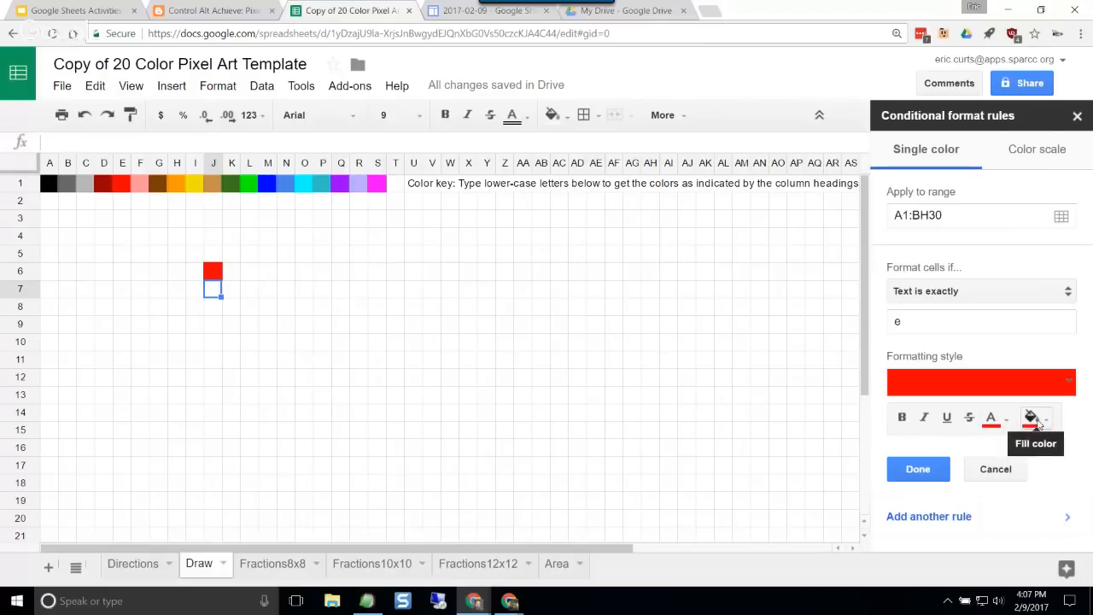
Step: Leave the "e" rule unchanged and check the letters behind the color key's first and last cells, A1 and S1
left_click(984, 468)
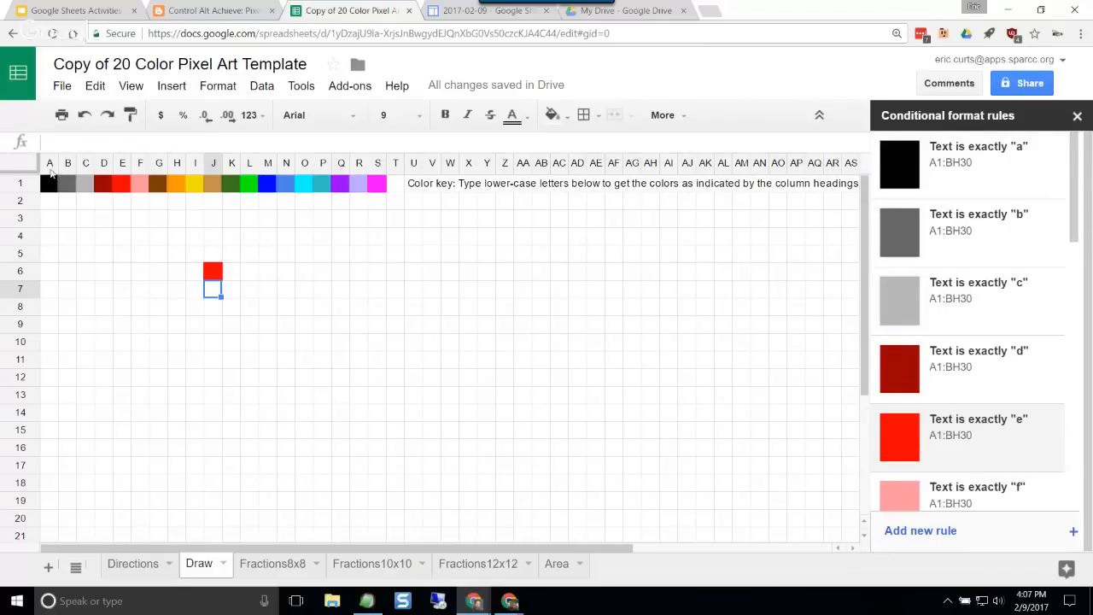
left_click(49, 182)
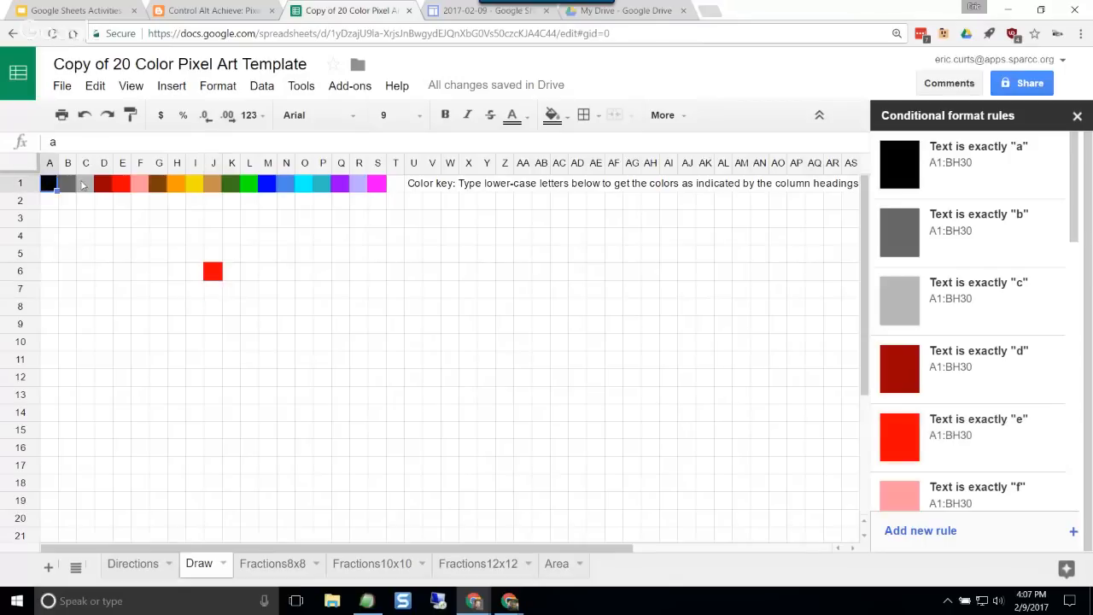
left_click(378, 184)
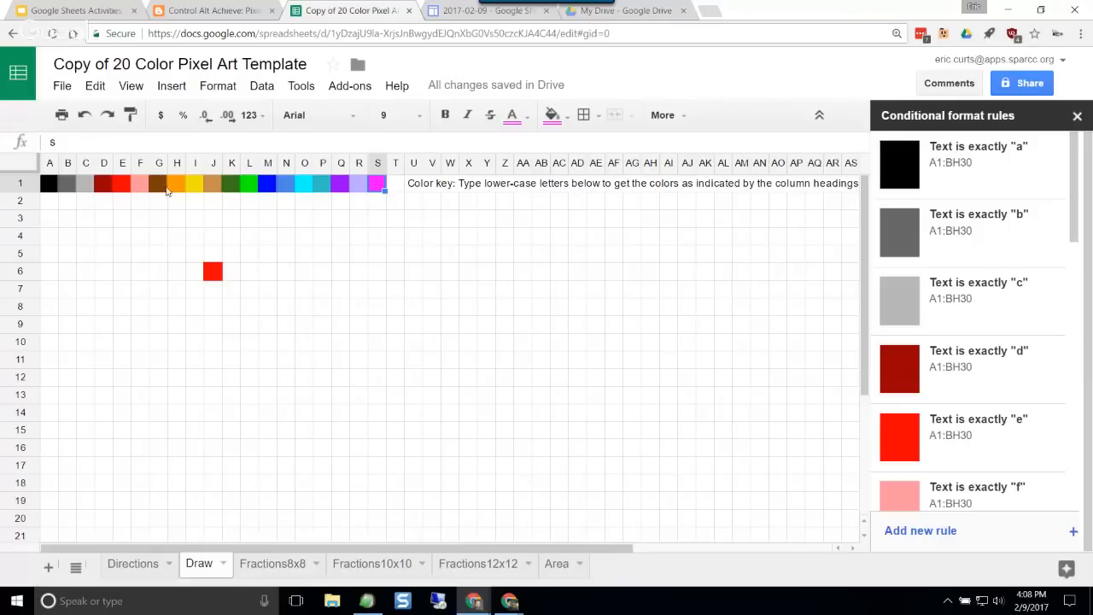
Step: Enter "l" in cells K5 through M5 to draw a green horizontal row of pixels
left_click(231, 257)
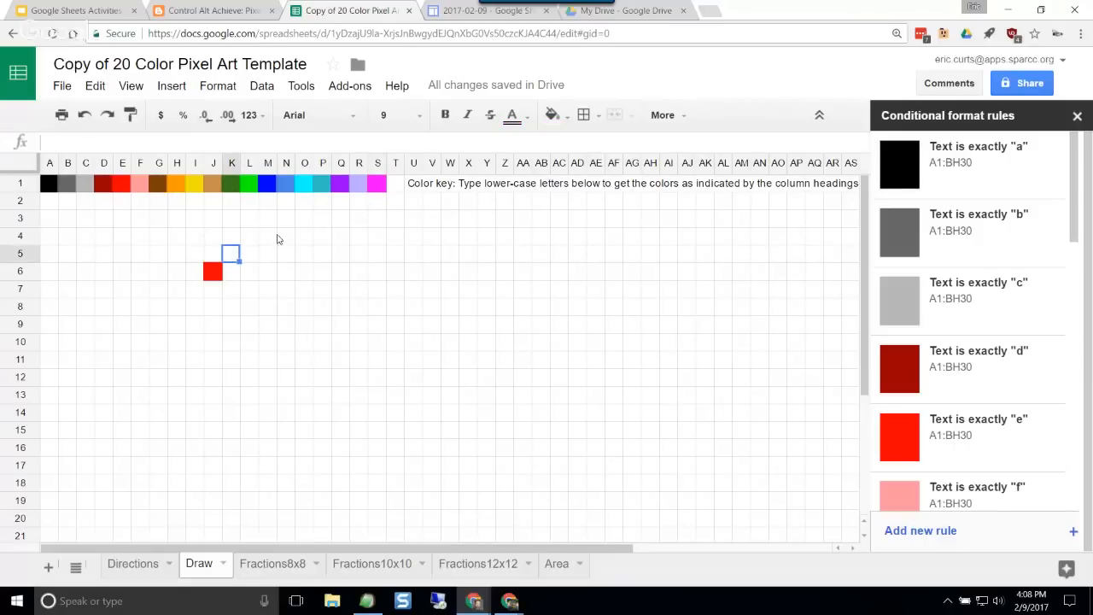
type("l")
key("Tab")
type("l")
key("Tab")
type("l")
key("Tab")
key("Down")
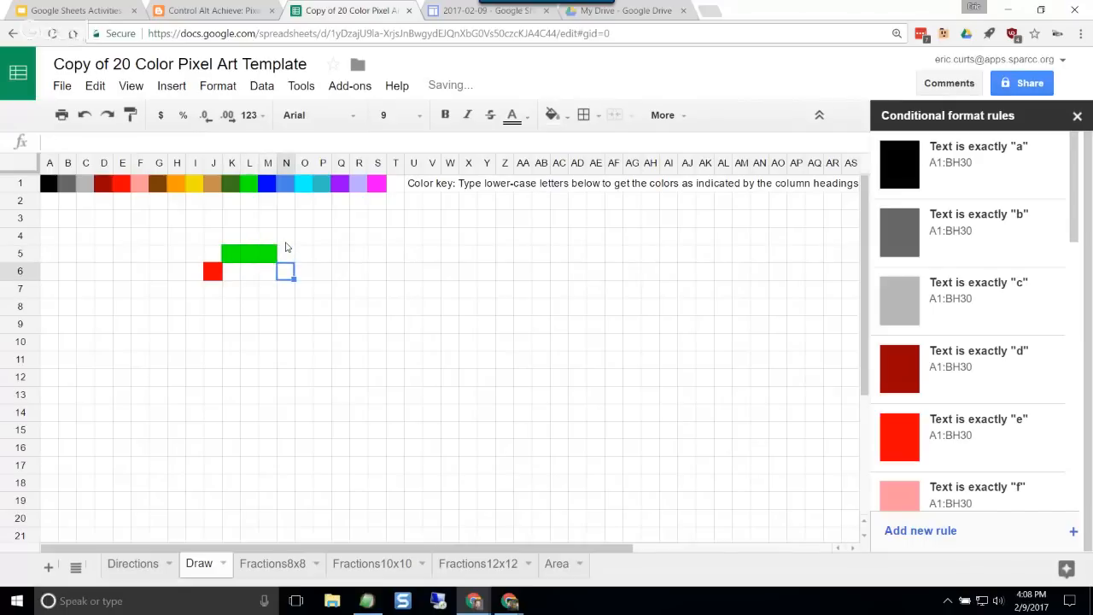
Step: Enter "m" in cells N6 through N8 to draw a blue vertical line, and move to cell K9
type("m")
key("Return")
type("m")
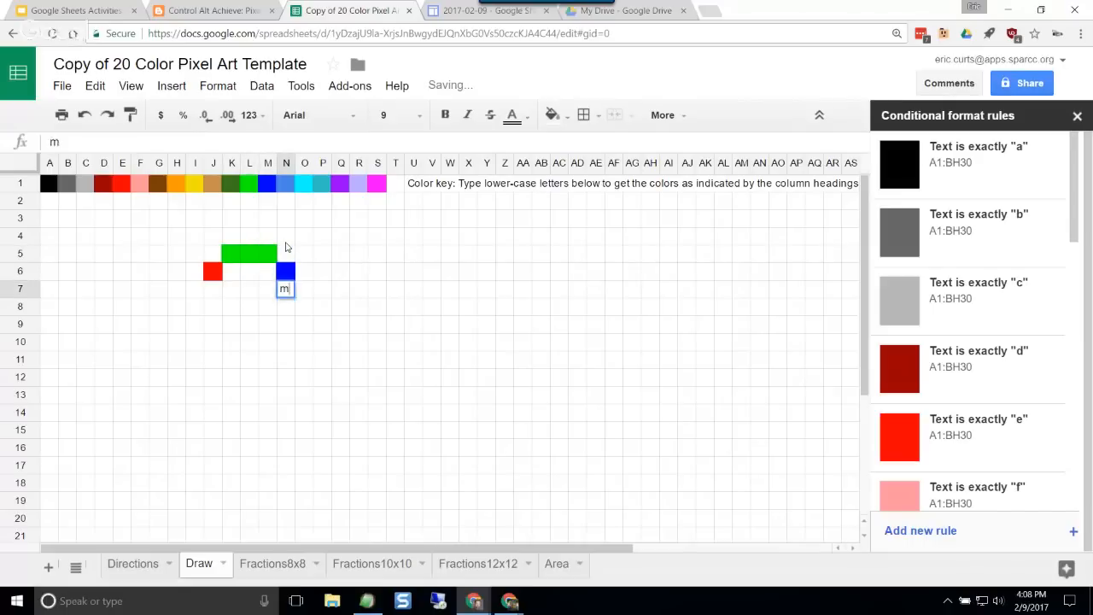
key("Return")
type("m")
key("Return")
key("Left")
key("Left")
key("Left")
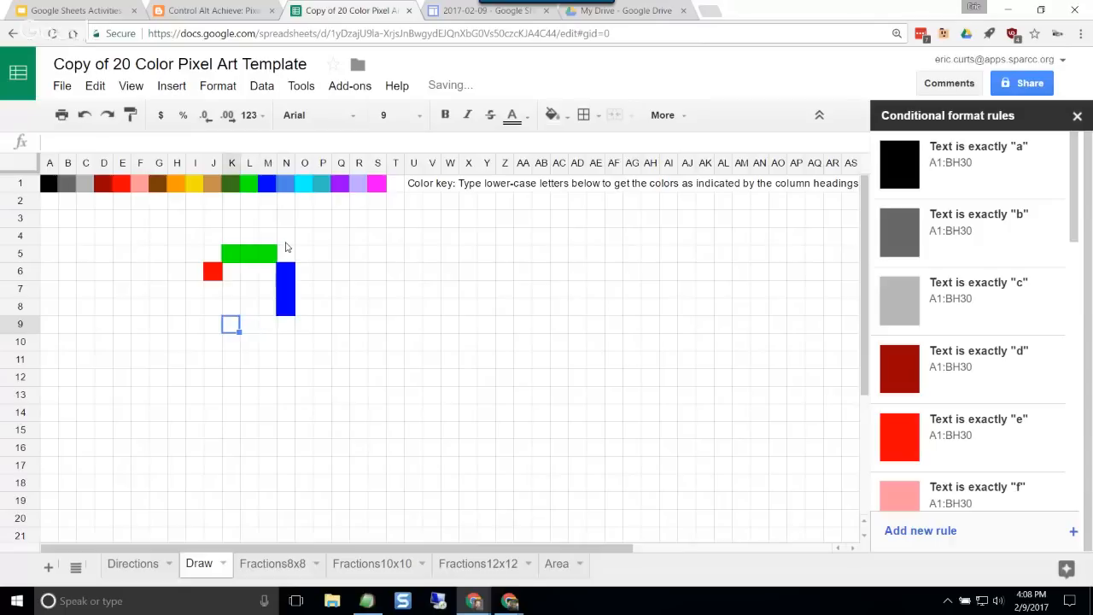
Step: Enter "a" in cells K9 through I9 to draw a black horizontal row of pixels, and move to cell H6
type("a")
key("Left")
type("a")
key("Left")
type("a")
key("Left")
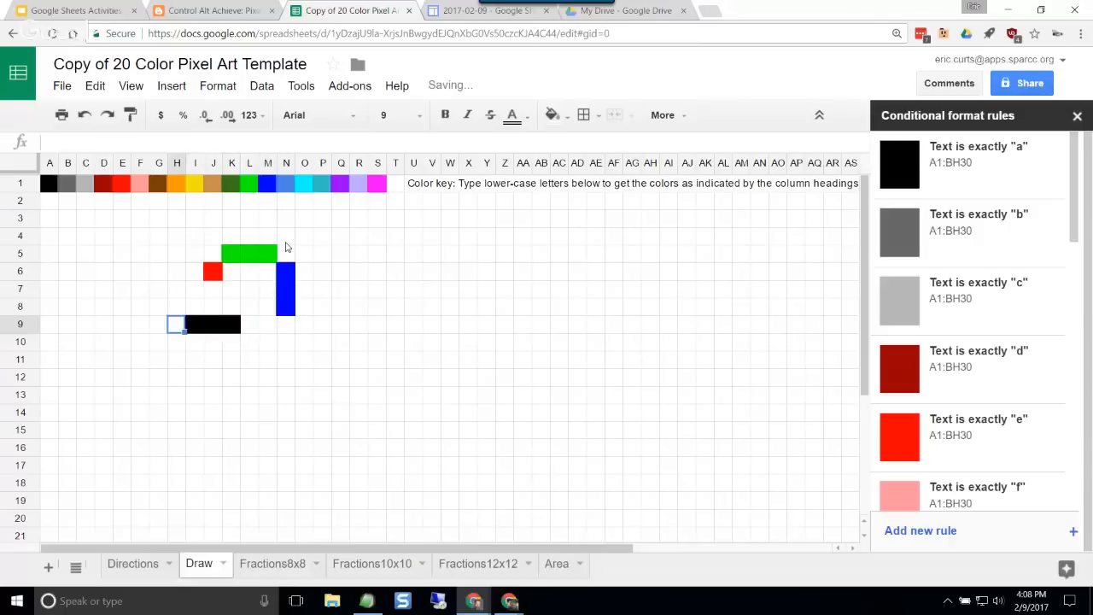
key("Up")
key("Up")
key("Up")
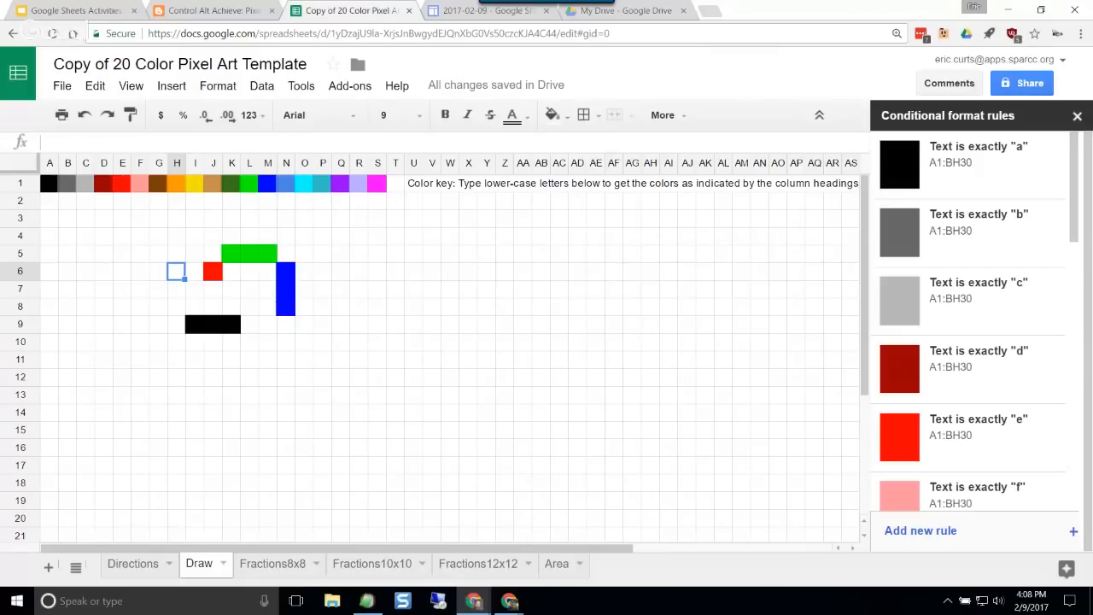
Step: Reopen the conditional format rules and open the rule for text exactly "j"
left_click(1077, 115)
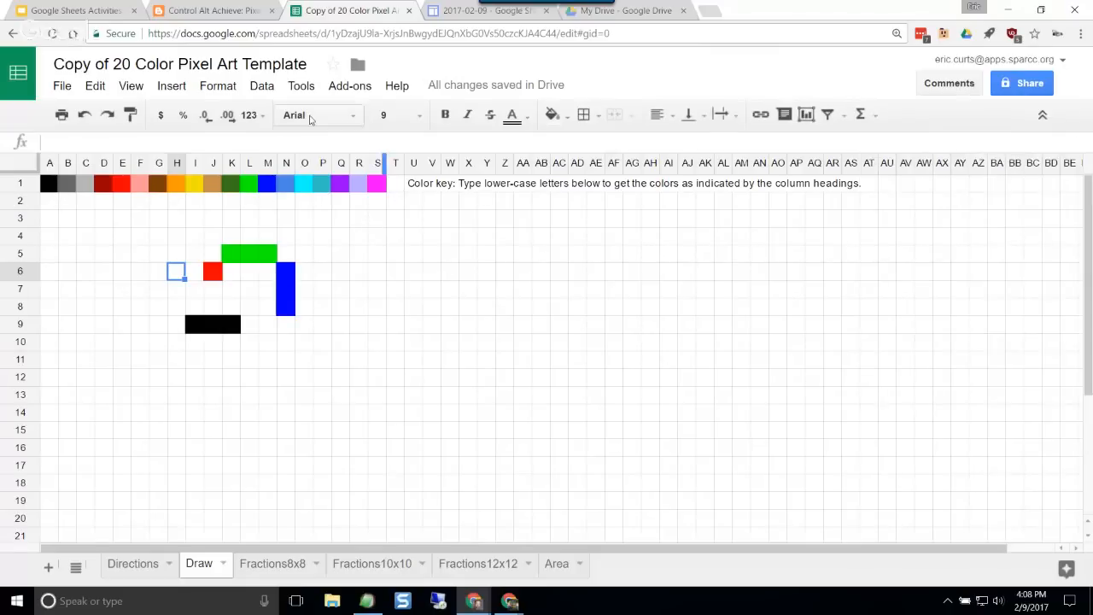
left_click(216, 87)
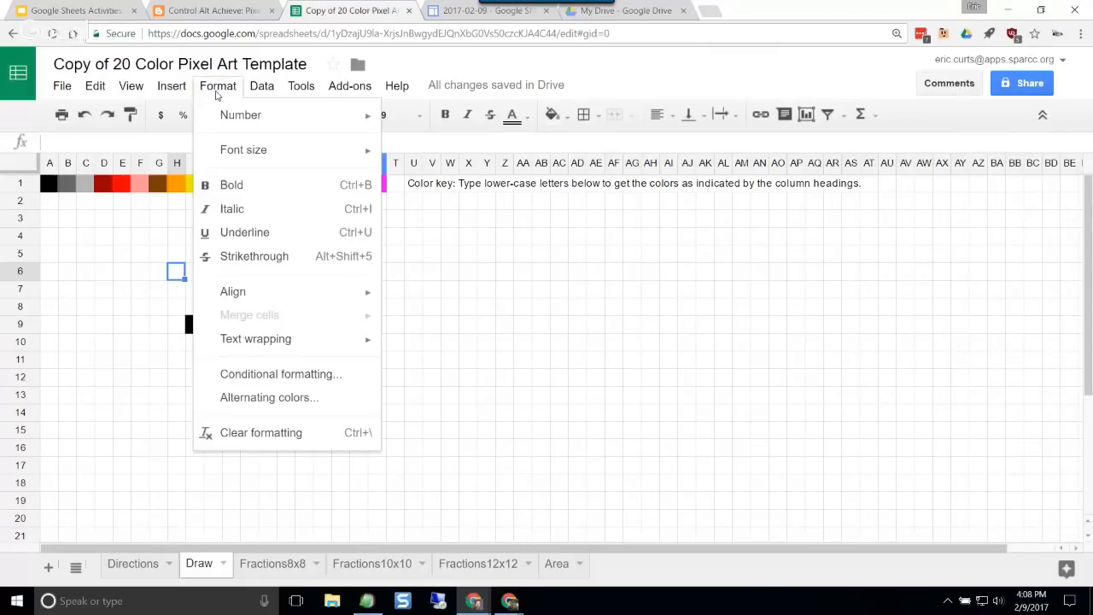
left_click(263, 374)
scroll(954, 245, "down", 3)
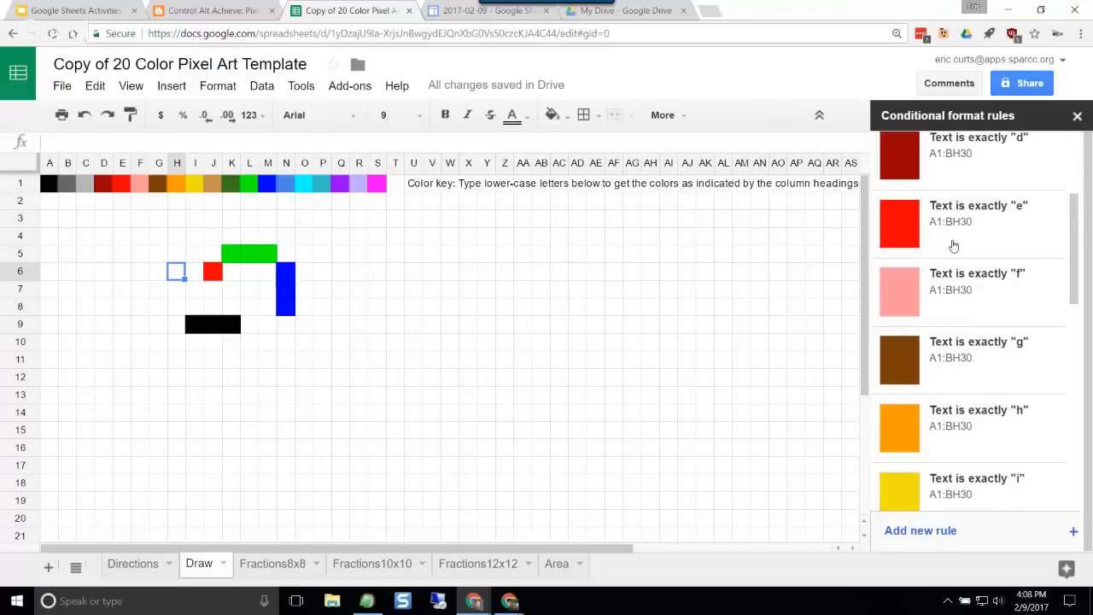
scroll(954, 245, "down", 3)
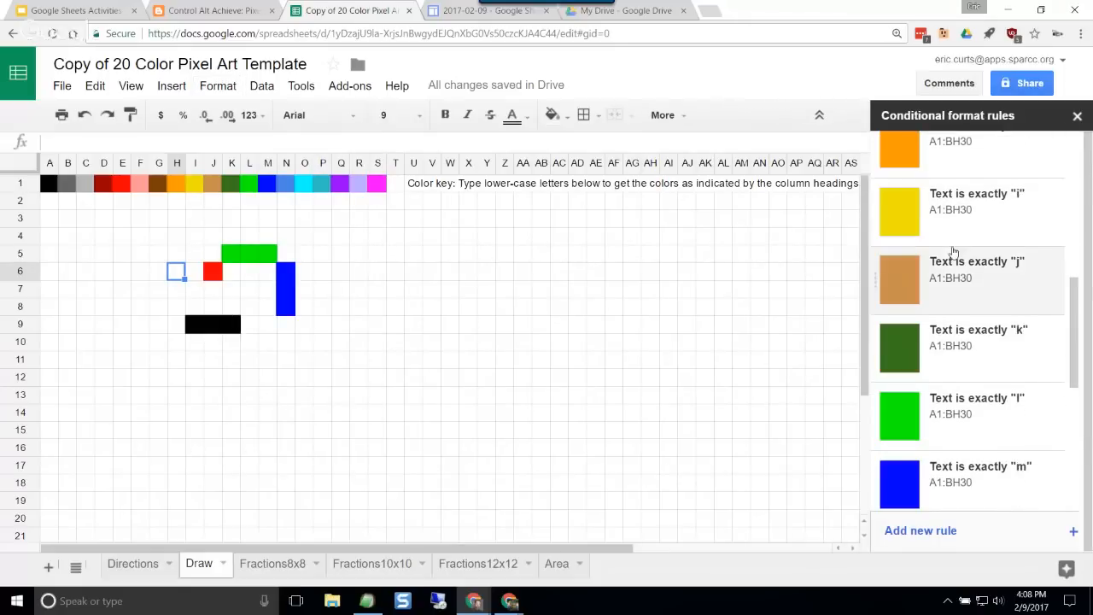
left_click(973, 303)
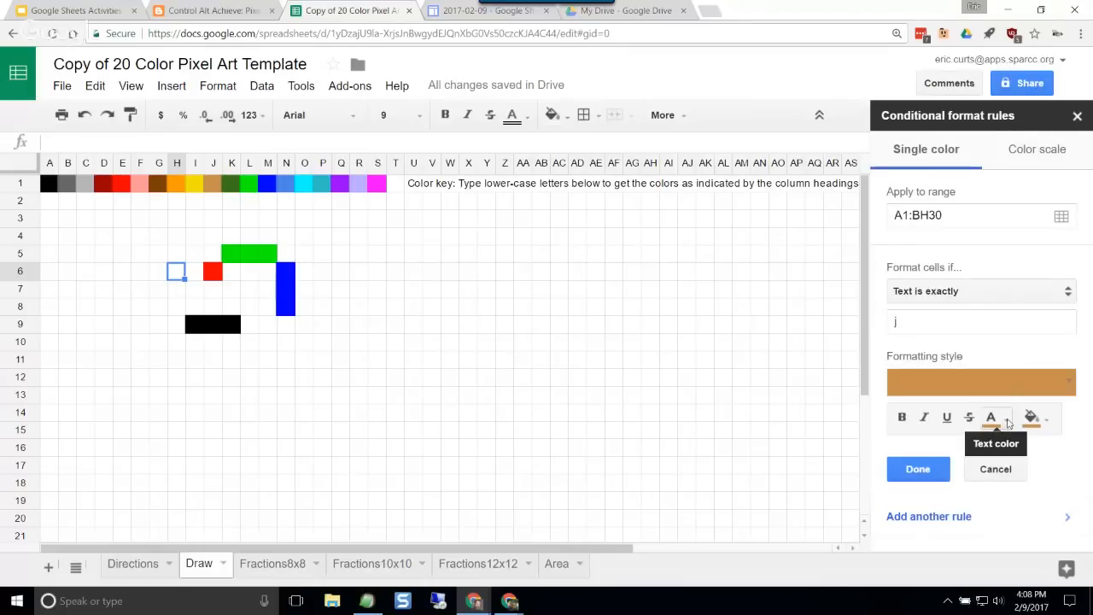
Step: Examine the "j" rule's letter, text color and fill color options, leave it unchanged and close the conditional format rules
left_click(978, 322)
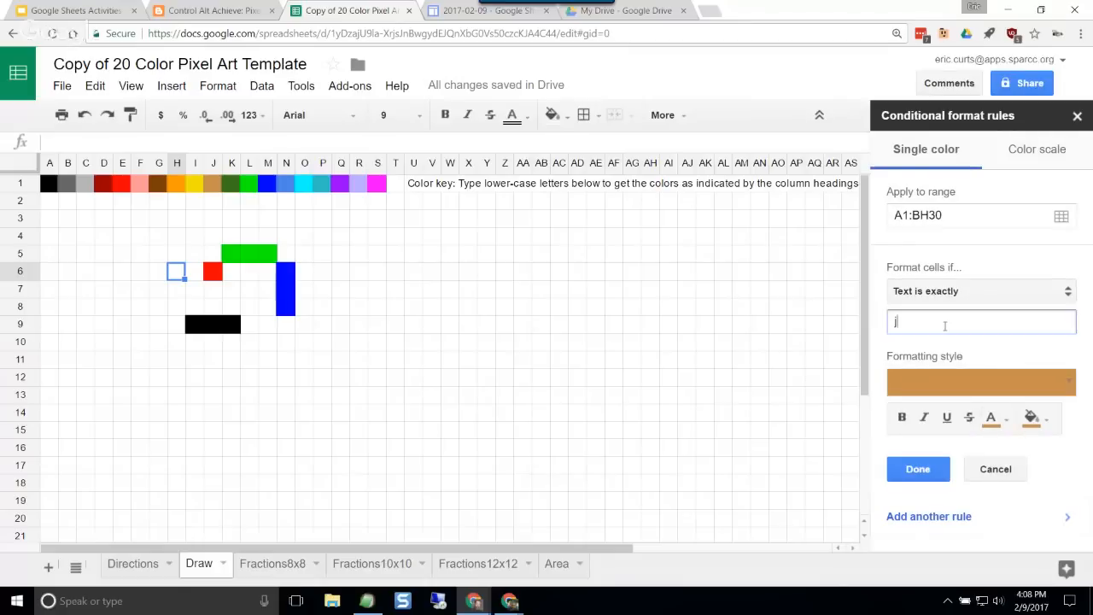
left_click(1005, 425)
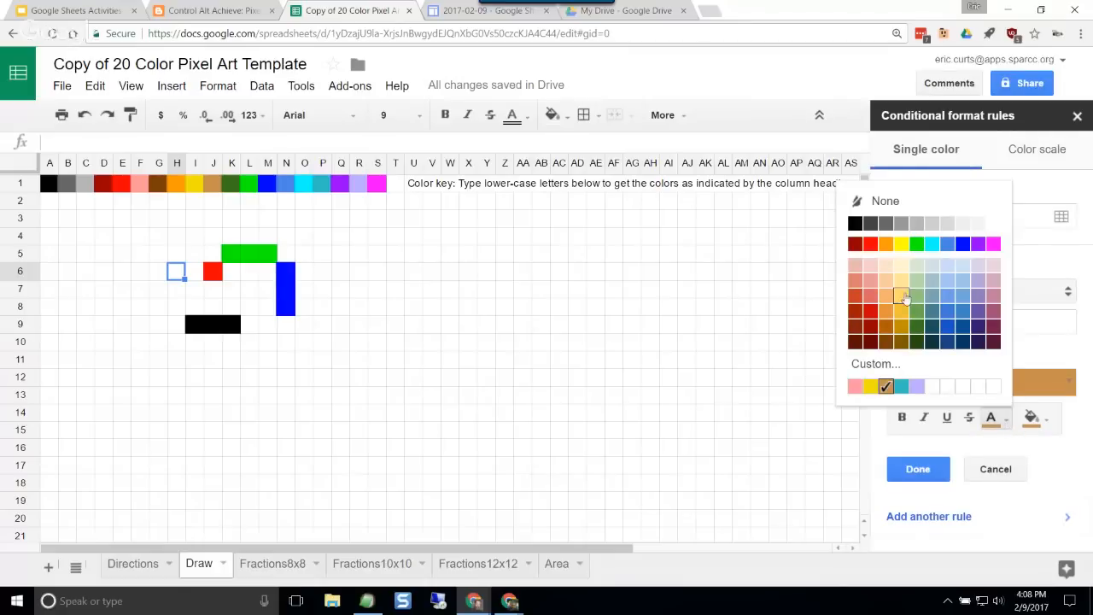
left_click(1040, 418)
left_click(1051, 427)
left_click(1050, 427)
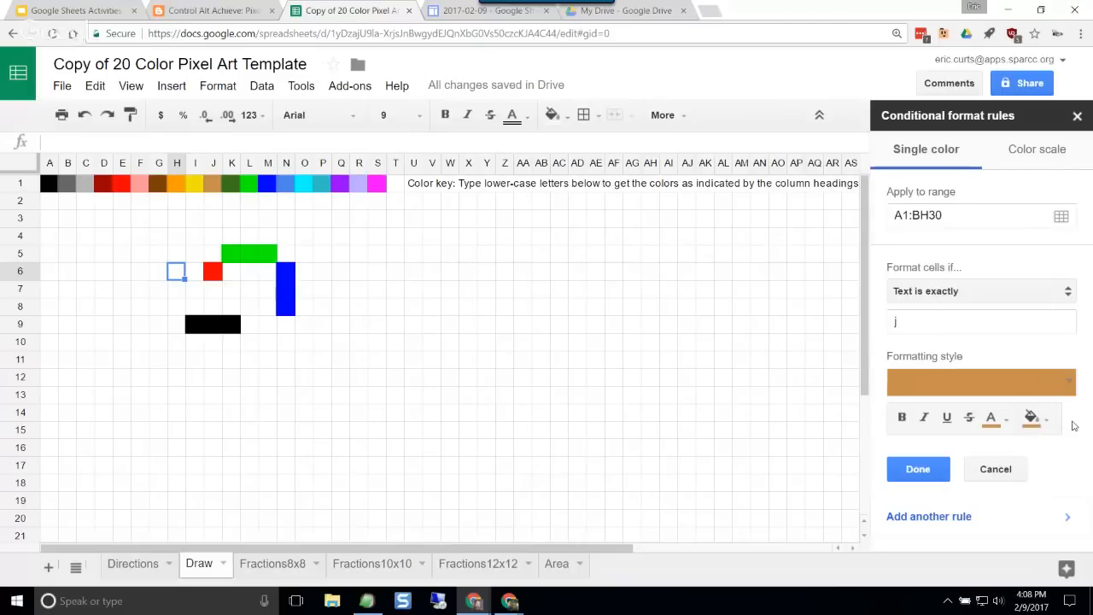
left_click(1077, 424)
left_click(992, 471)
left_click(1077, 116)
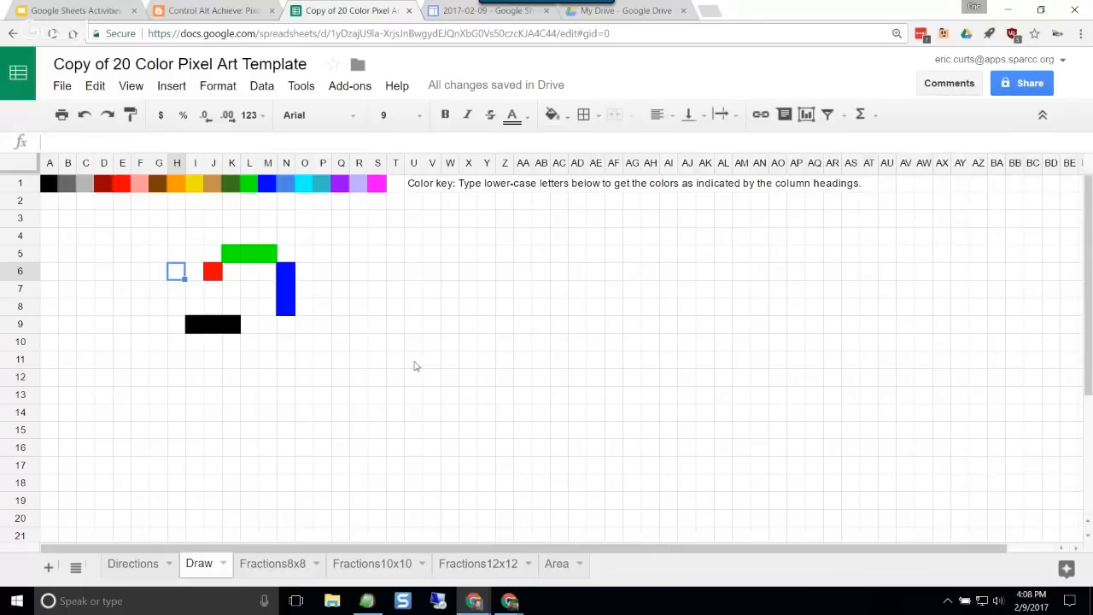
left_click(346, 376)
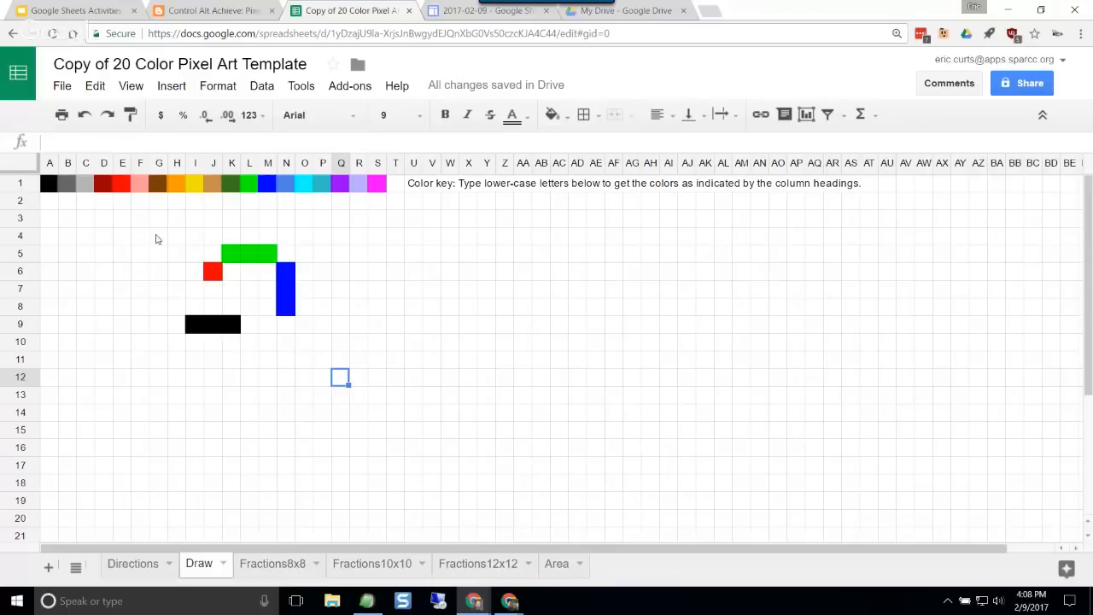
left_click_drag(181, 237, 321, 364)
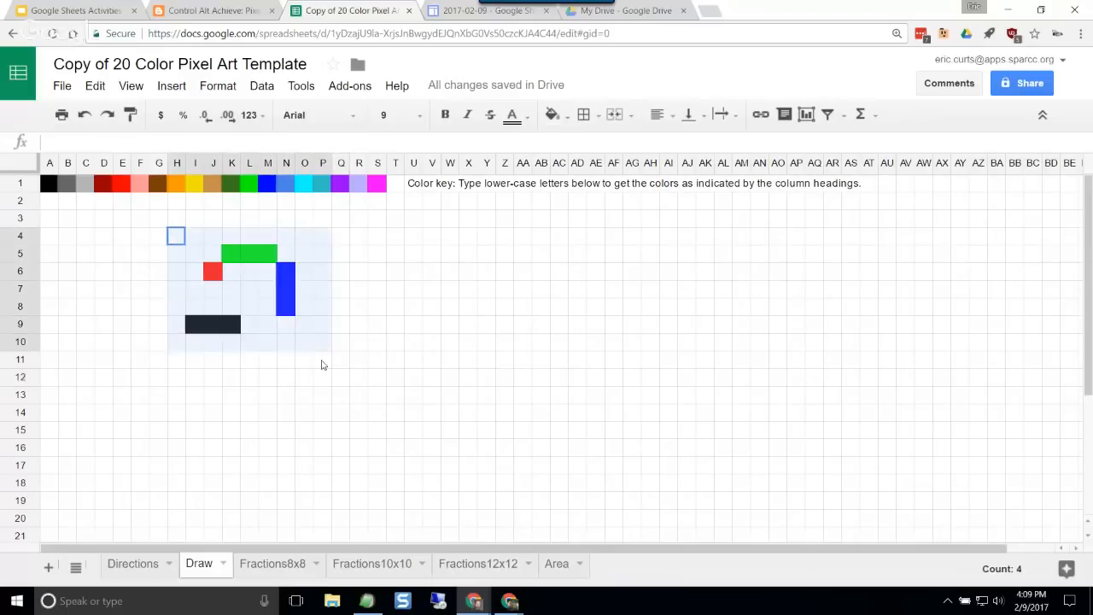
left_click(303, 413)
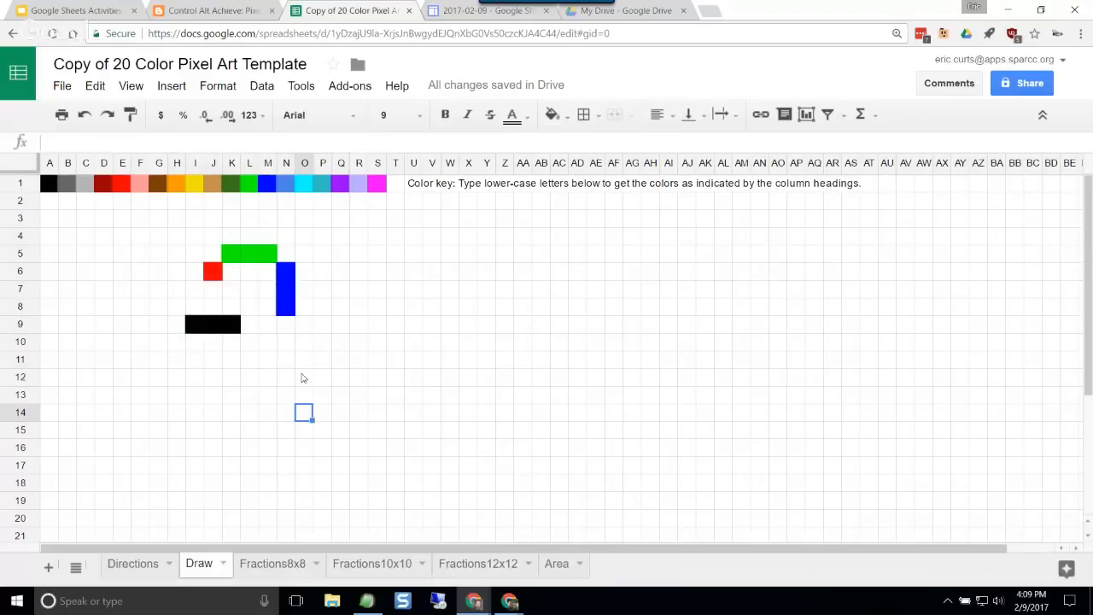
Step: Read through the Directions sheet, from changing the colors to what to do when done
left_click(139, 563)
scroll(149, 428, "down", 3)
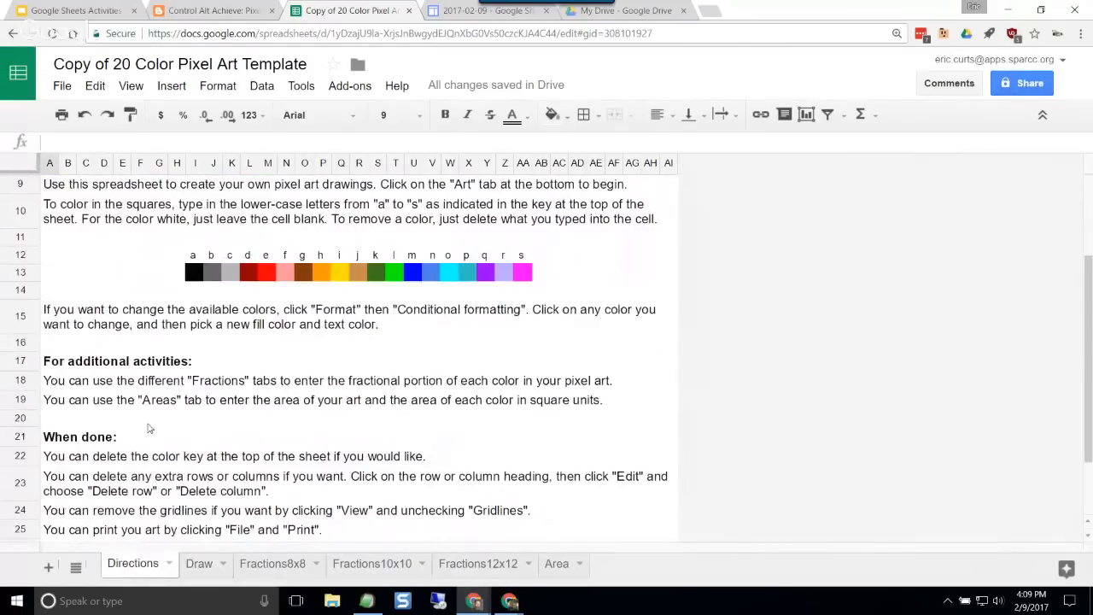
scroll(145, 418, "down", 2)
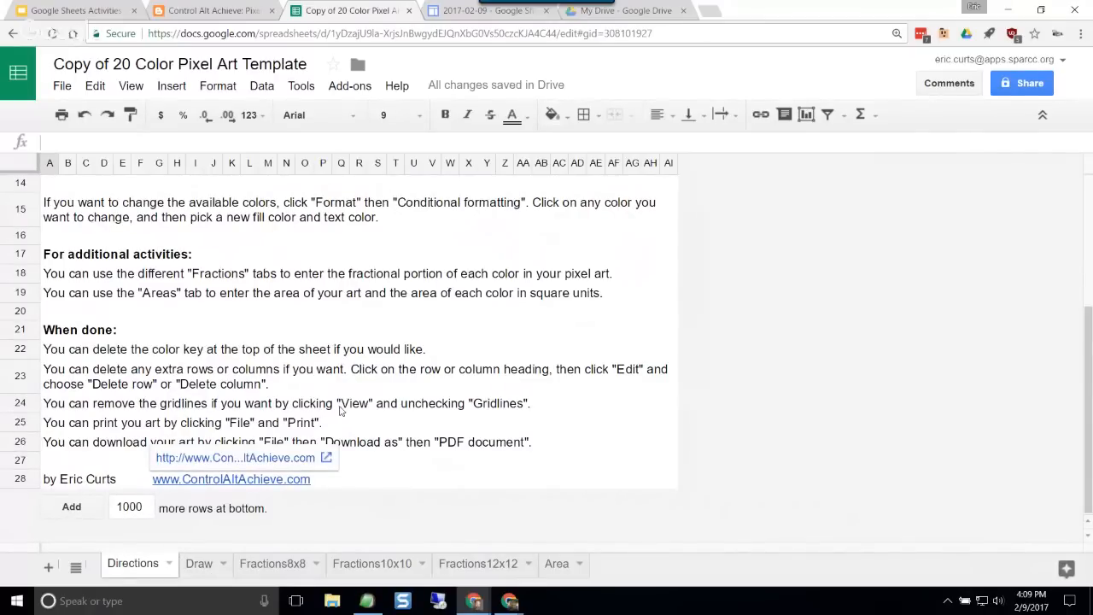
Step: Return to the Draw sheet and clear the drawn pixels in cells H4 through O10
left_click(200, 567)
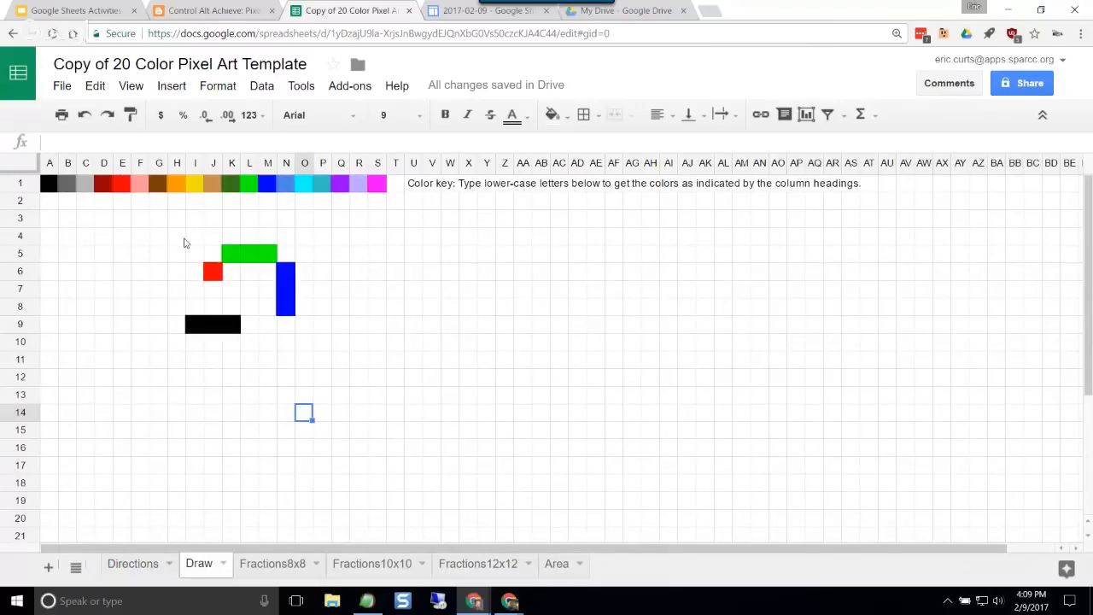
mouse_move(184, 238)
left_mouse_down()
mouse_move(248, 328)
mouse_move(307, 349)
left_mouse_up()
key("Delete")
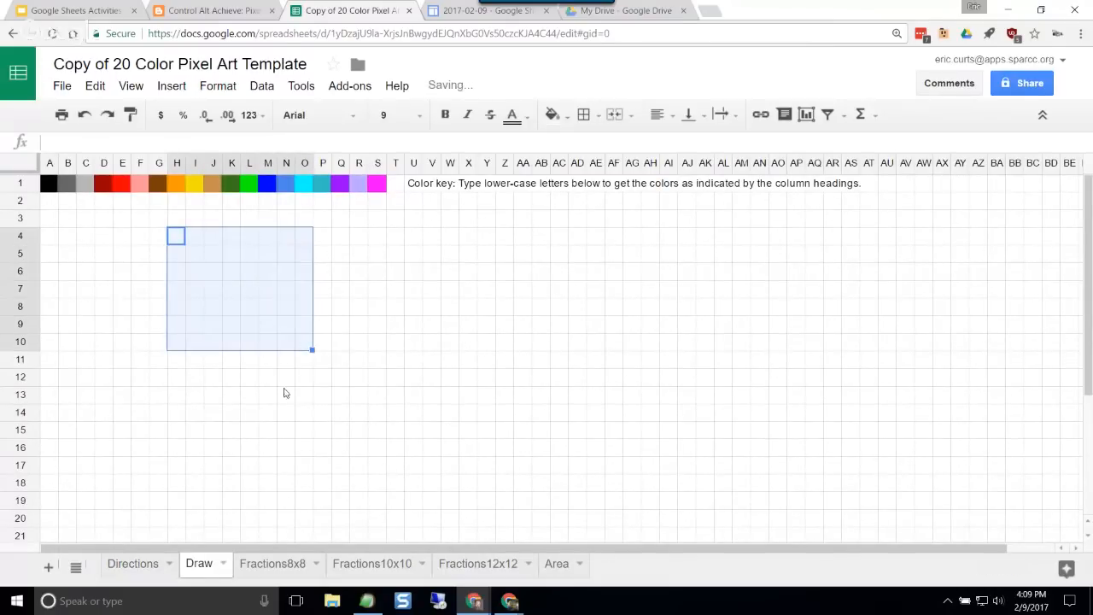
left_click(260, 392)
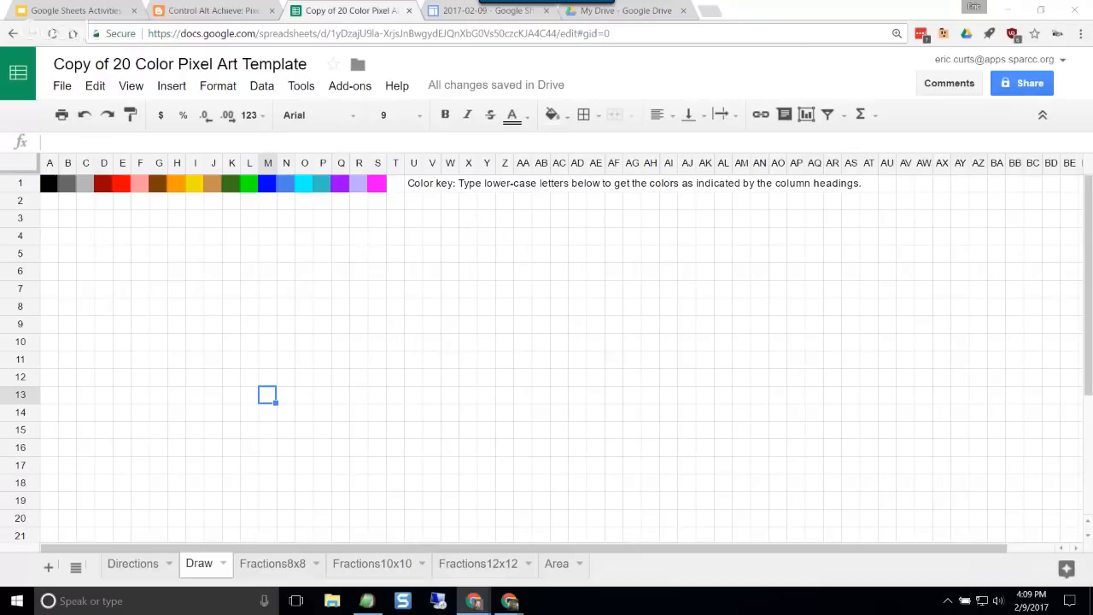
Step: Paste the copied Mario pixel art letters into the Draw sheet starting at cell B3
left_click(72, 221)
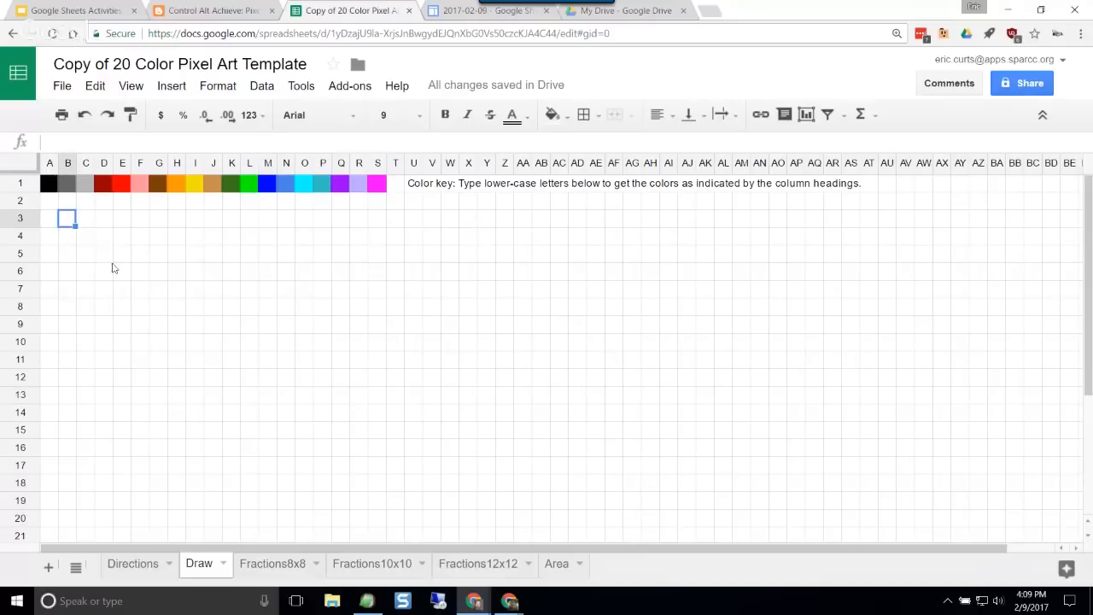
key("ctrl+v")
left_click(376, 323)
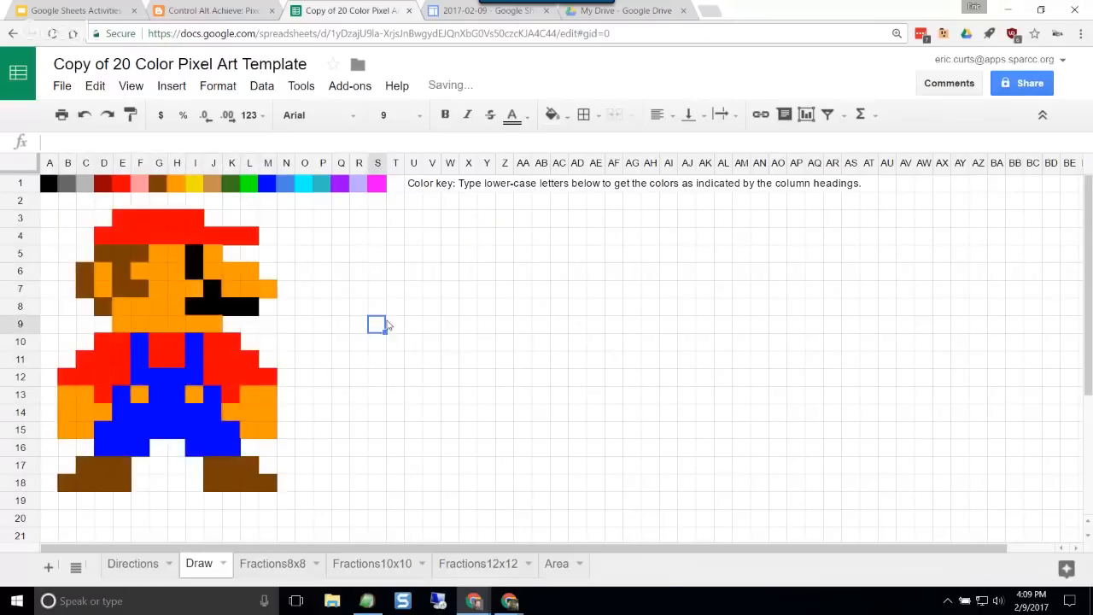
Step: Check the letters behind the Mario drawing's cells E3 and H9
left_click(122, 220)
left_click(177, 331)
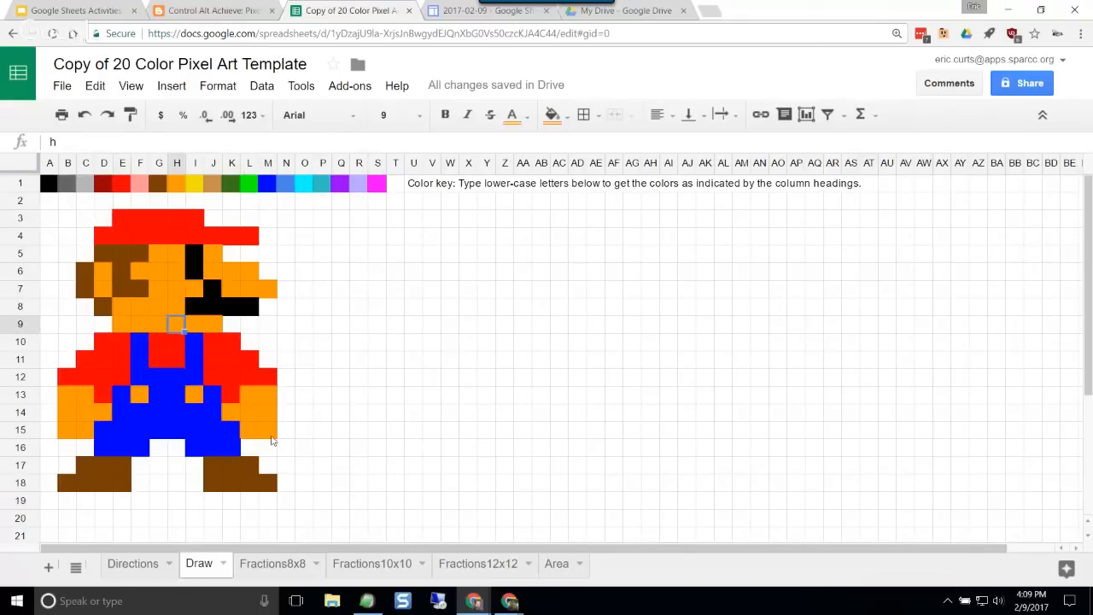
left_click(361, 448)
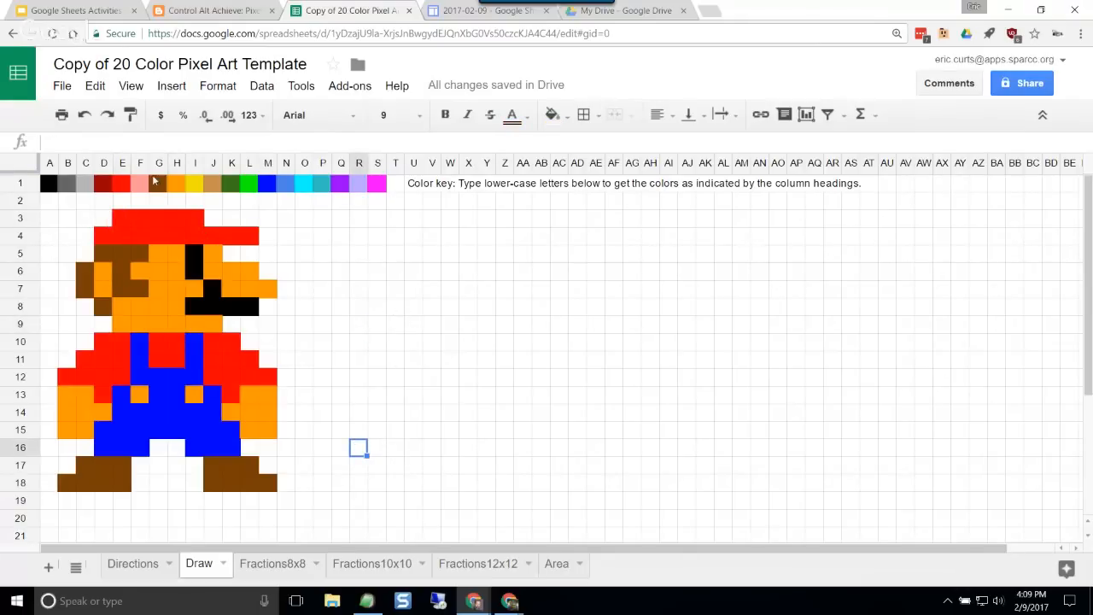
Step: Delete row 1, which holds the color key, from the Draw sheet
left_click(21, 184)
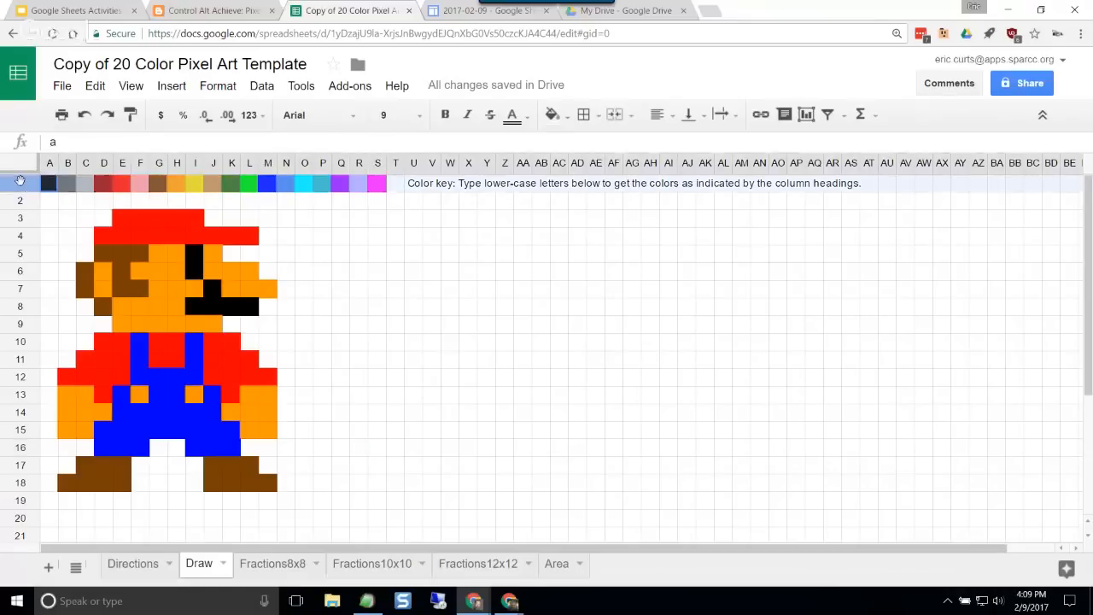
right_click(21, 184)
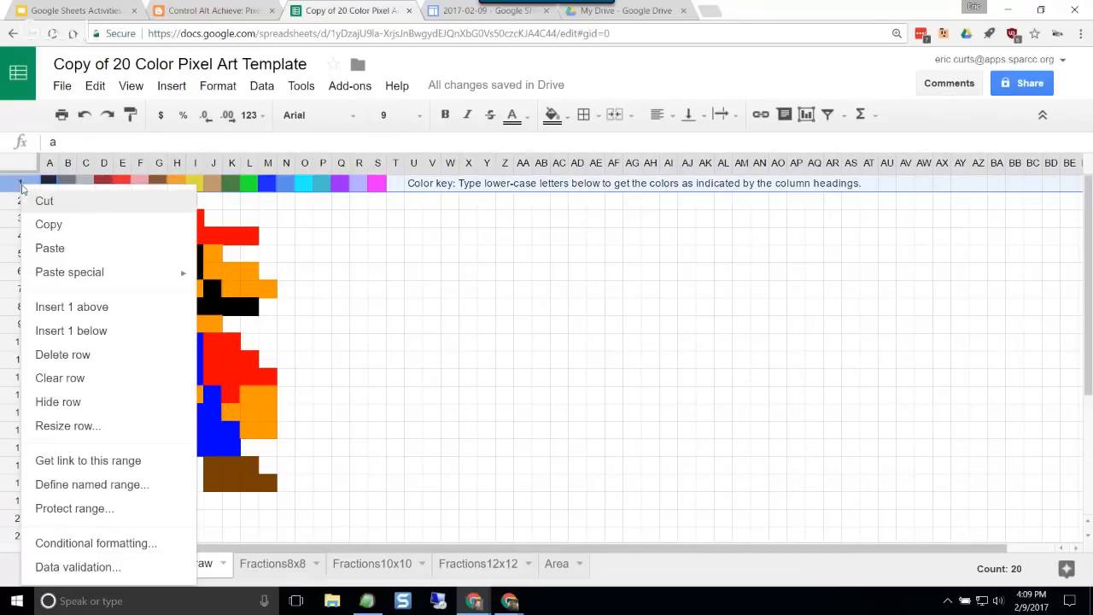
left_click(105, 357)
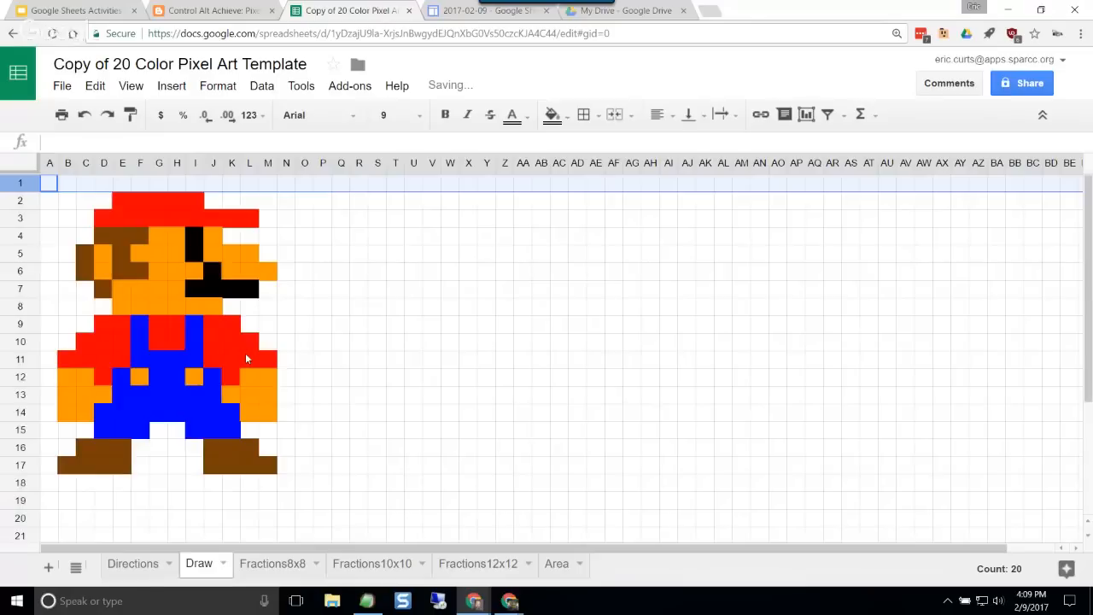
left_click(431, 359)
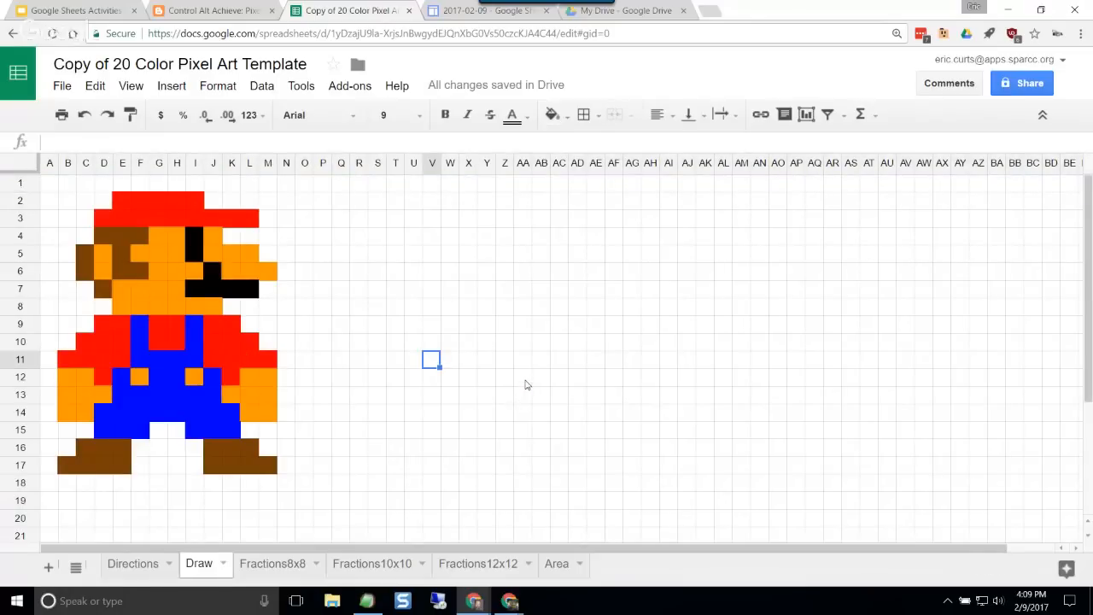
Step: Hide the Draw sheet's gridlines and view the available download formats without downloading
left_click(132, 86)
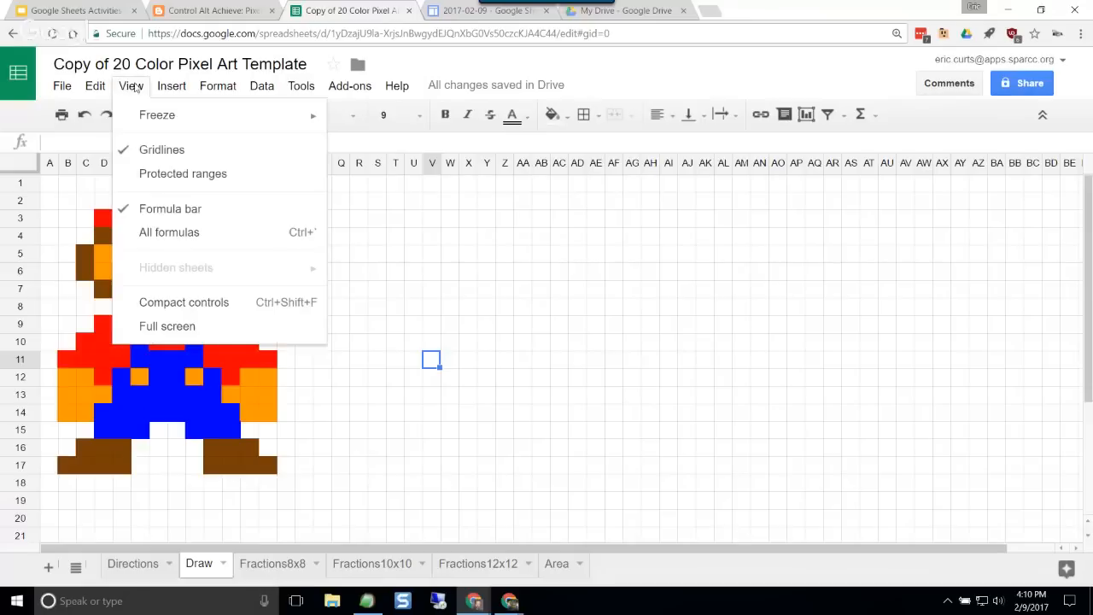
left_click(170, 150)
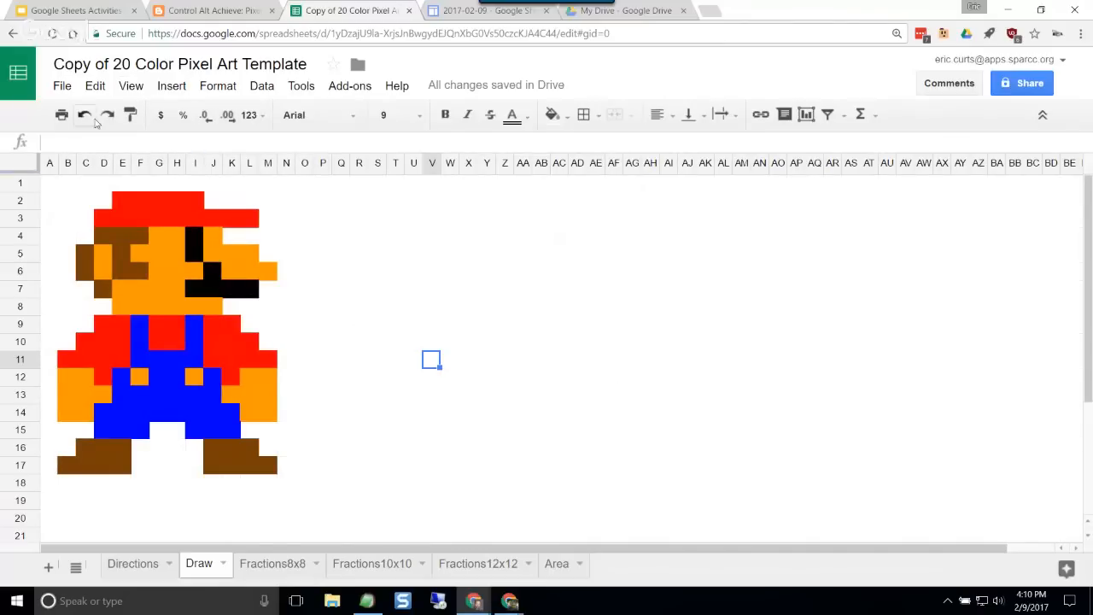
left_click(62, 85)
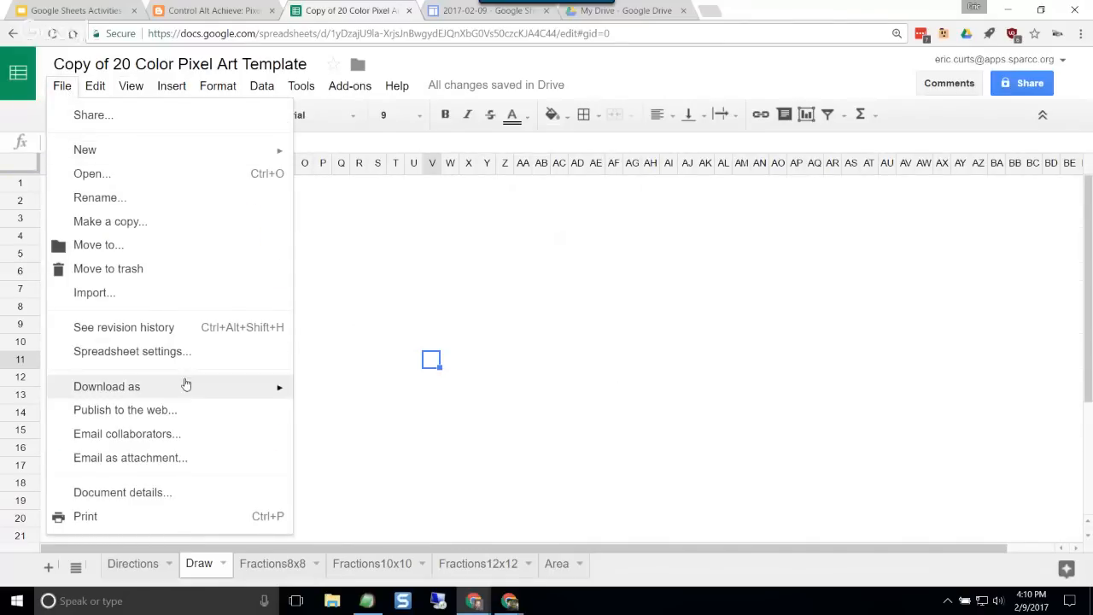
left_click(418, 277)
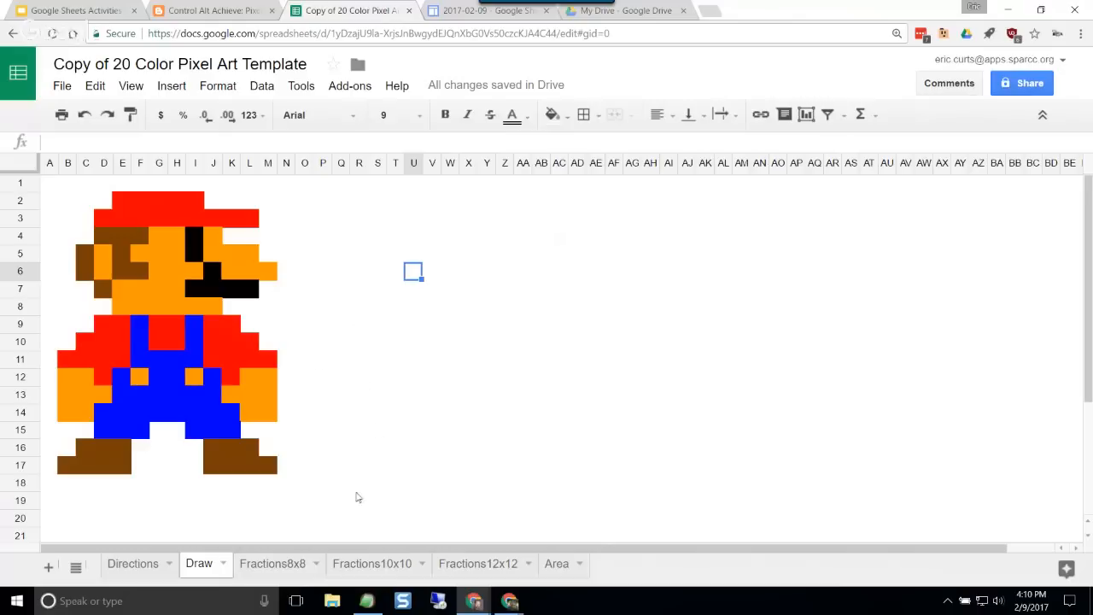
Step: Look through the Fractions8x8, Fractions10x10, Fractions12x12 and Area sheets, and return to Fractions10x10
left_click(290, 567)
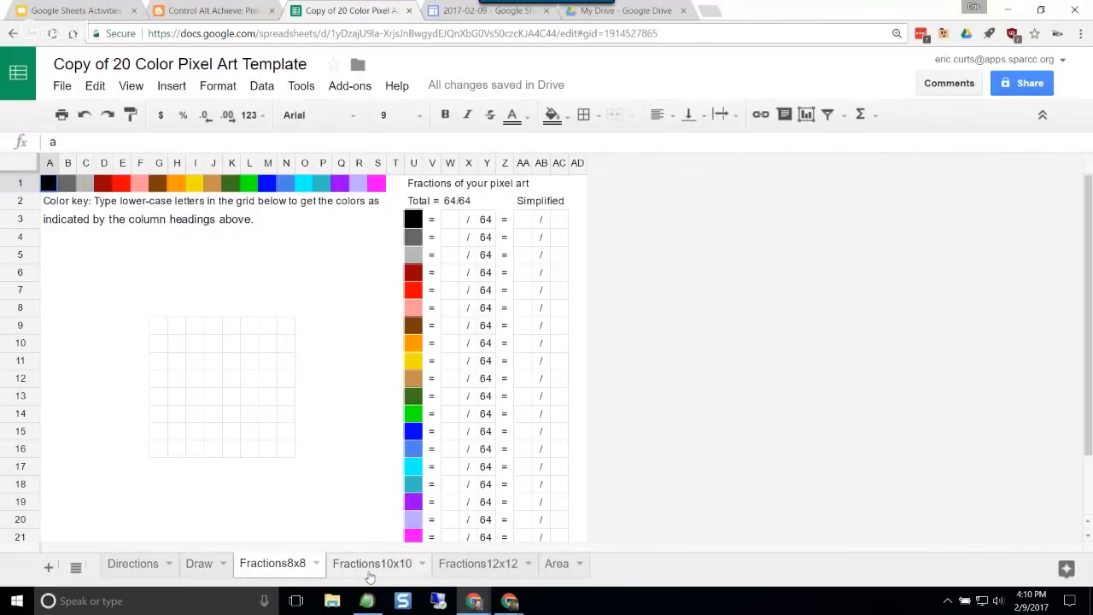
left_click(372, 567)
left_click(480, 567)
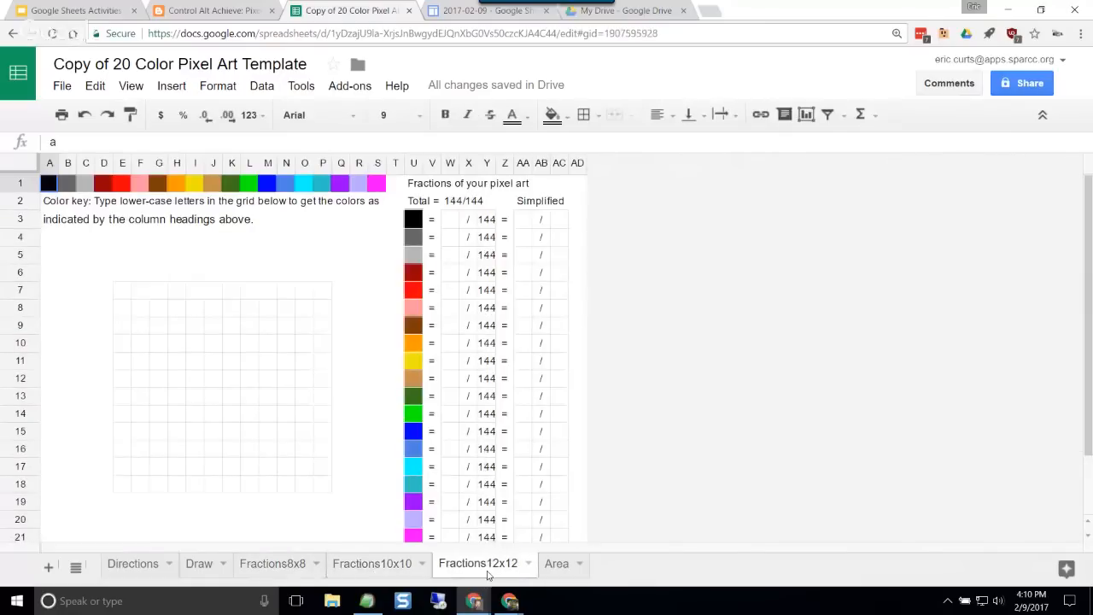
left_click(560, 567)
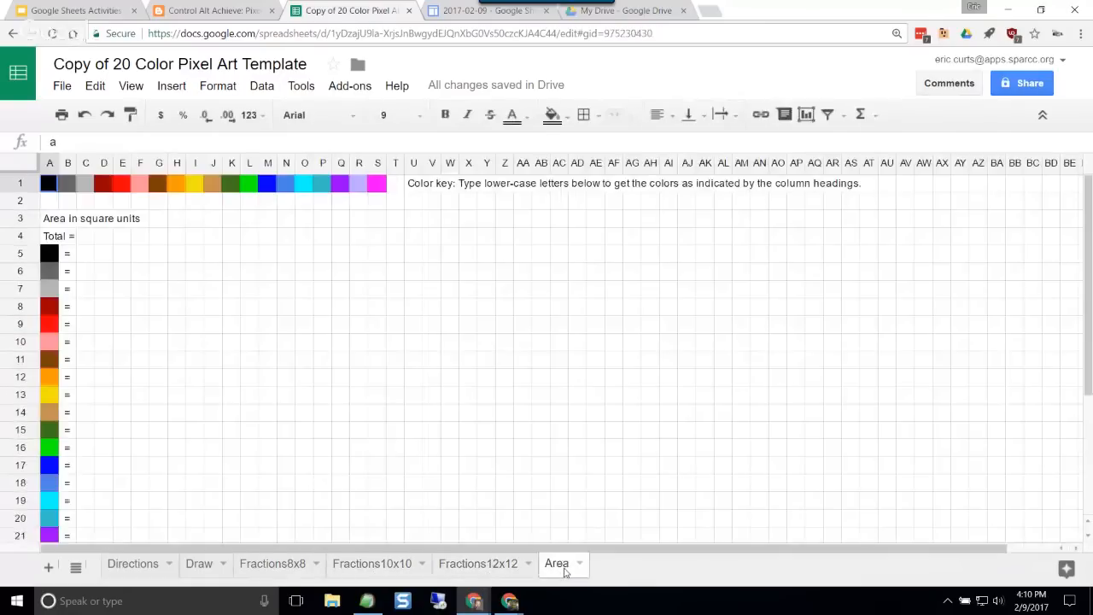
left_click(365, 571)
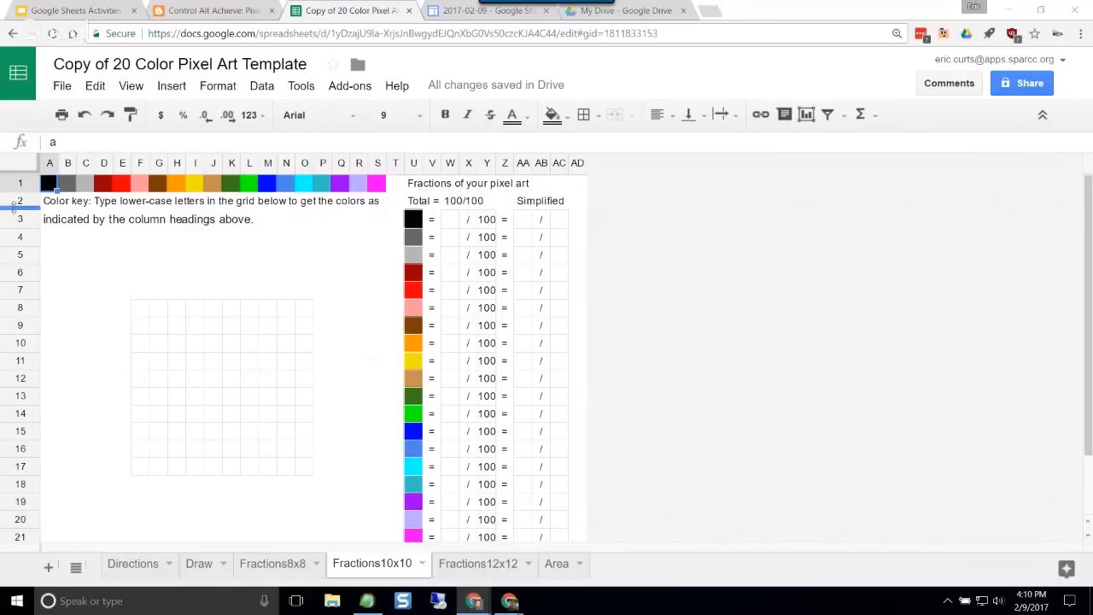
Step: Paste the copied smiley-face drawing into the Fractions10x10 grid, starting at cell F8
left_click(139, 307)
key("ctrl+v")
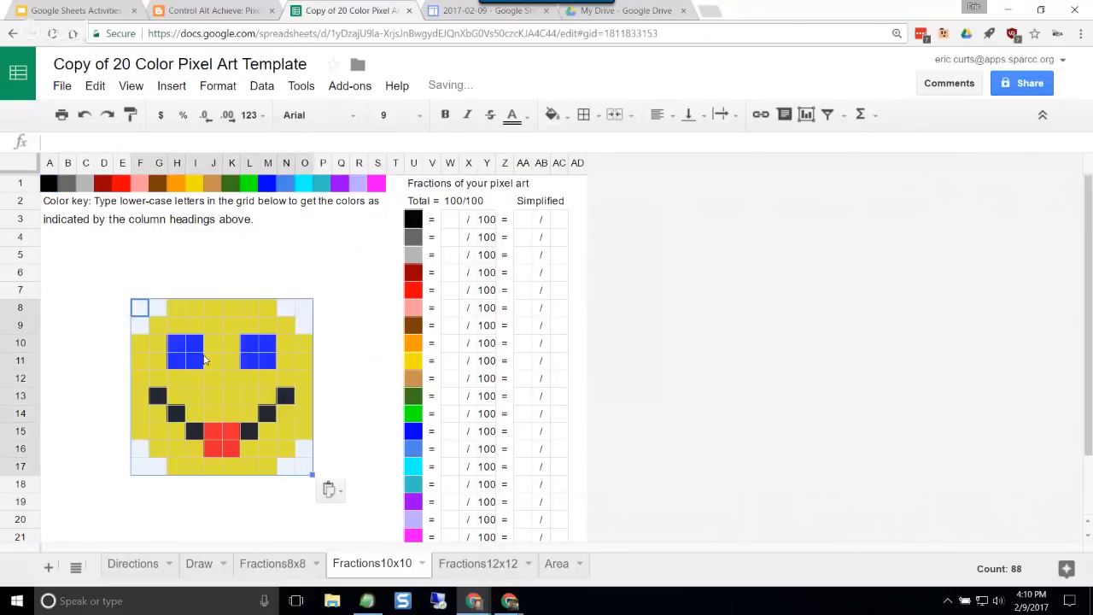
left_click_drag(233, 381, 235, 394)
left_click(232, 325)
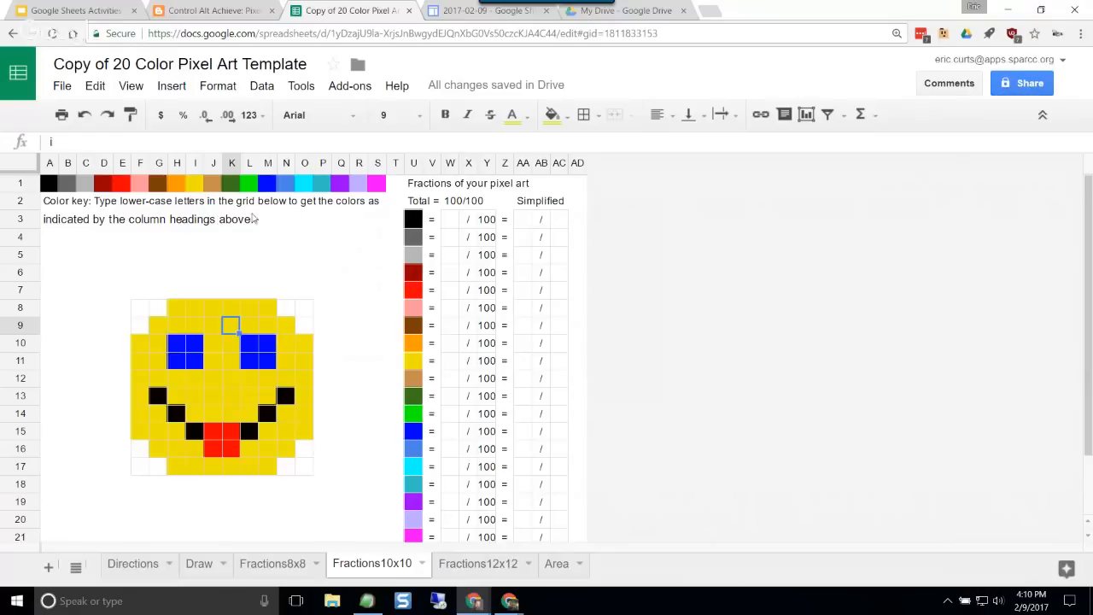
left_click(71, 386)
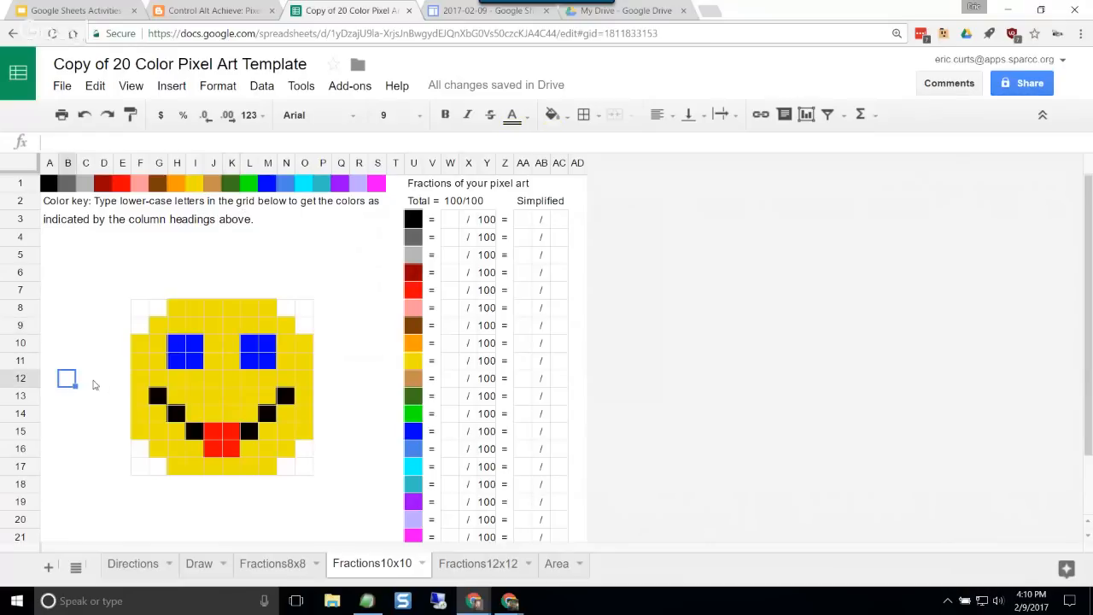
Step: Enter 8 as the numerator out of 100 for the dark blue color in W15
scroll(319, 376, "down", 2)
scroll(319, 377, "up", 2)
scroll(447, 356, "down", 3)
scroll(451, 351, "up", 2)
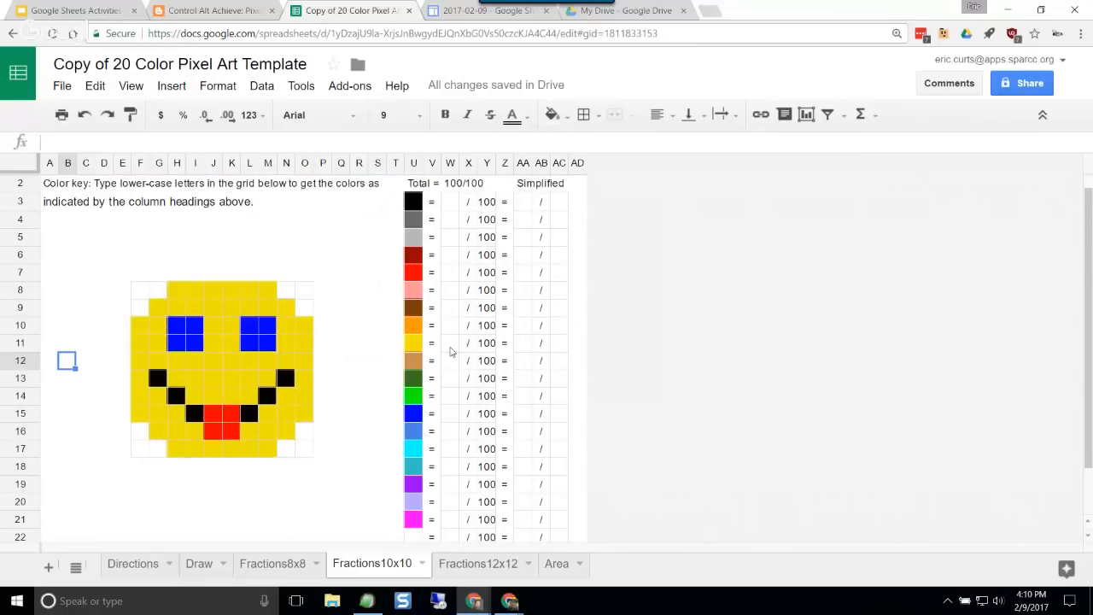
scroll(451, 351, "down", 2)
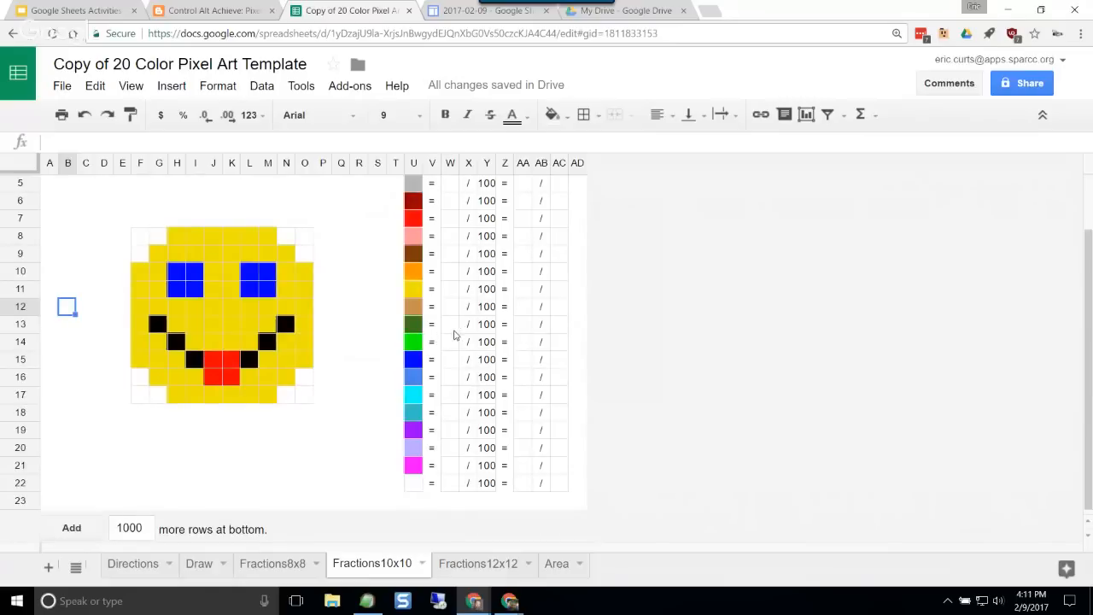
left_click(447, 360)
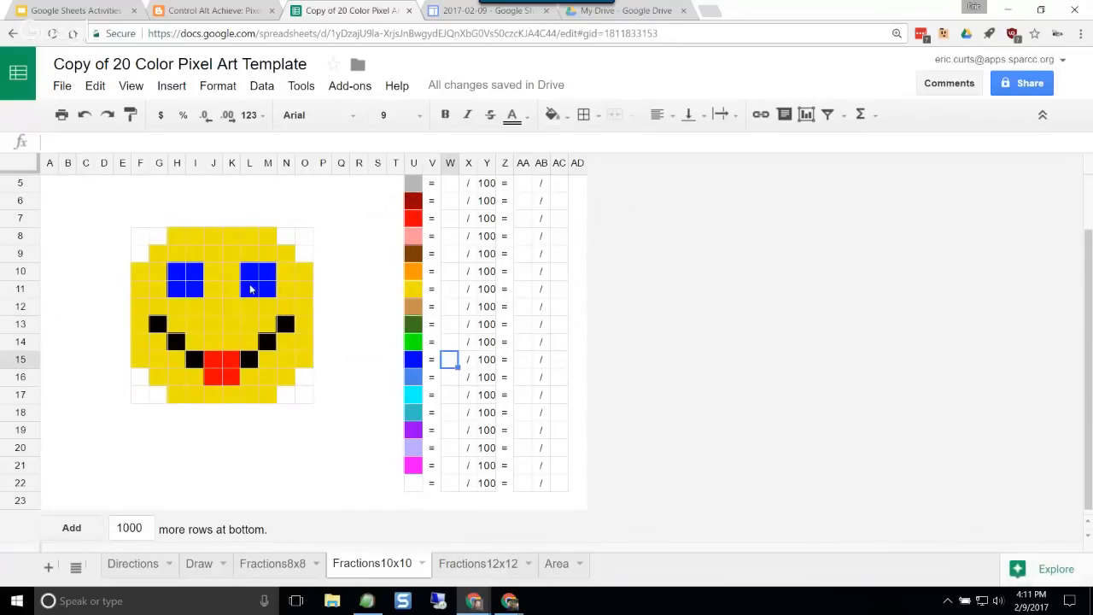
type("8")
left_click(452, 330)
Step: Enter the numerators out of 100 for black, bright red and yellow: 6 in W3, 4 in W7 and 70 in W11
scroll(455, 333, "up", 3)
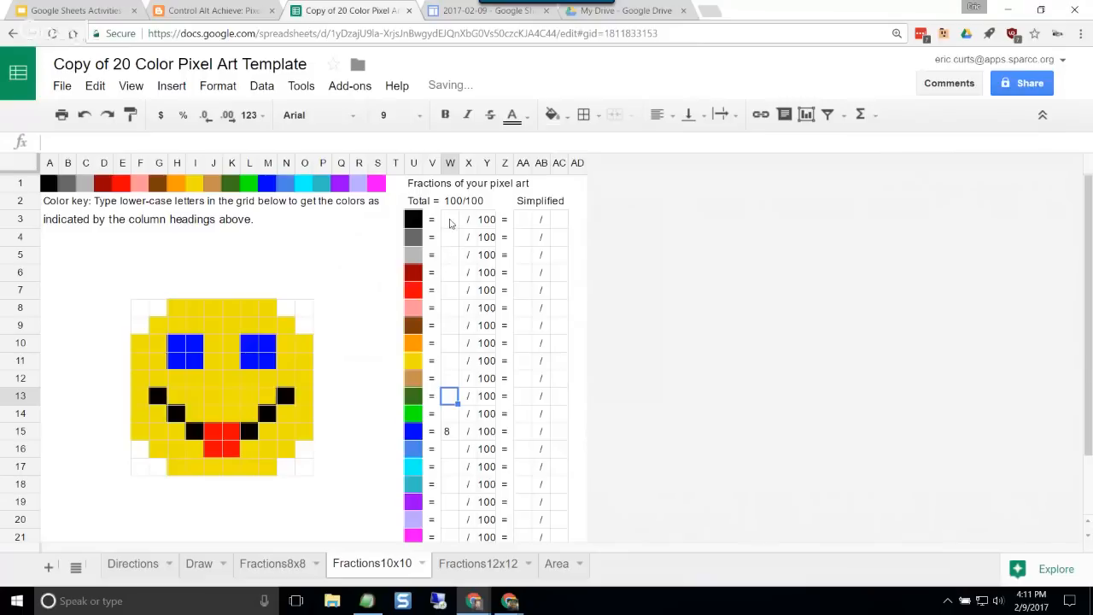
left_click(450, 221)
type("6")
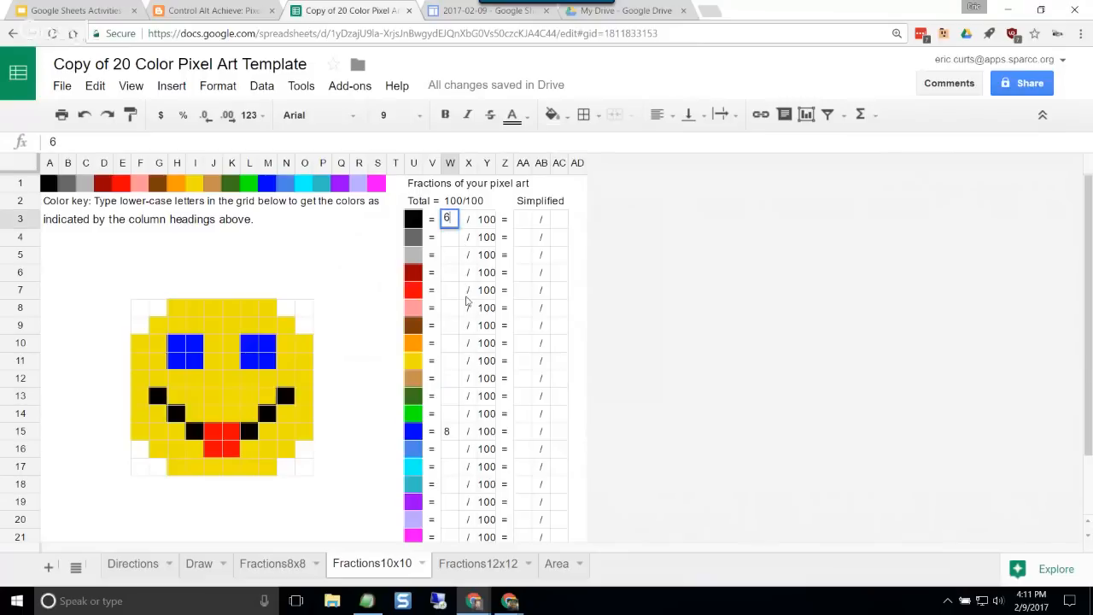
left_click(449, 292)
type("4")
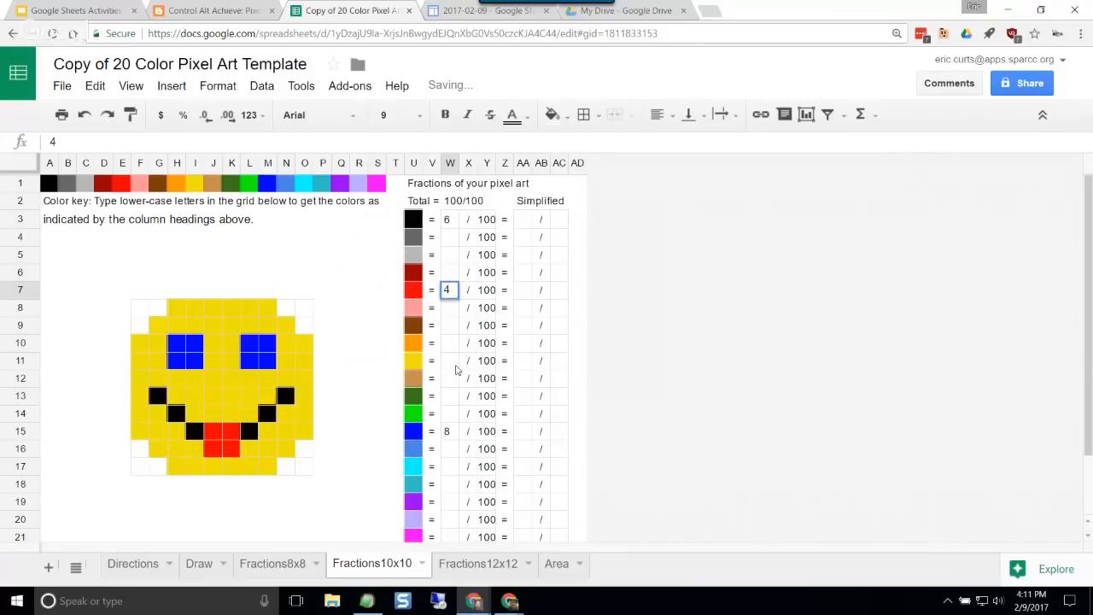
left_click(453, 397)
left_click(448, 363)
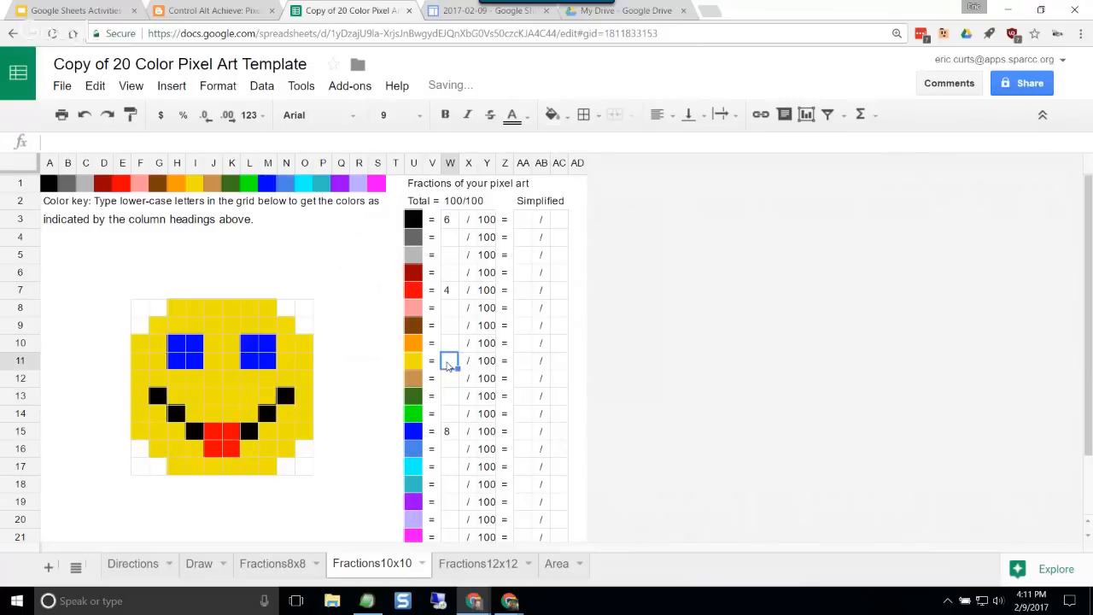
type("70")
left_click(451, 384)
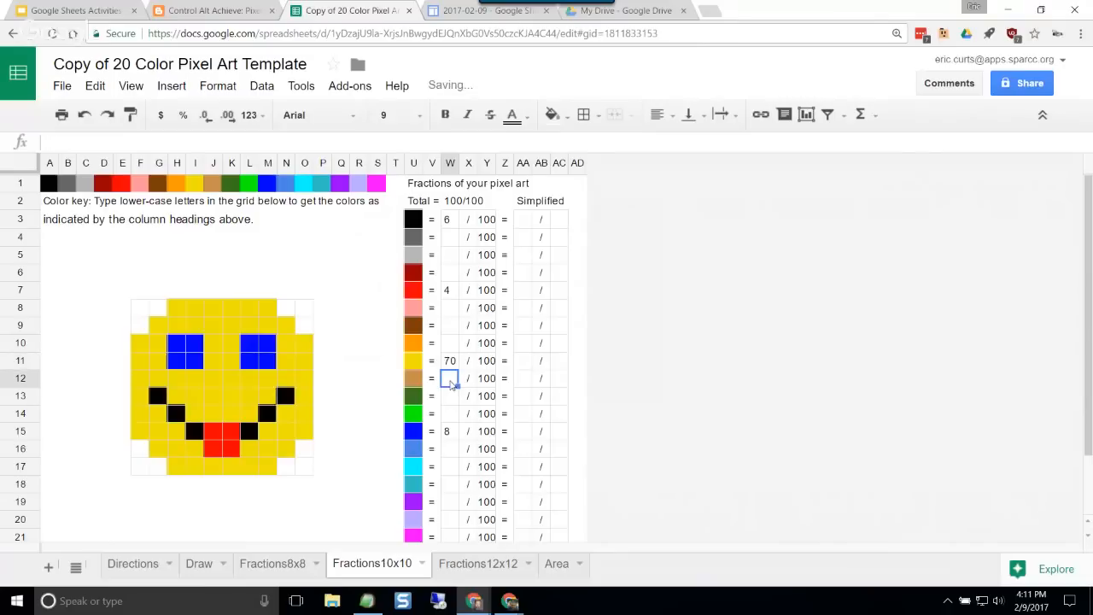
Step: Enter 12 as the numerator out of 100 for white in W22, the last row of the fraction table
scroll(451, 384, "down", 1)
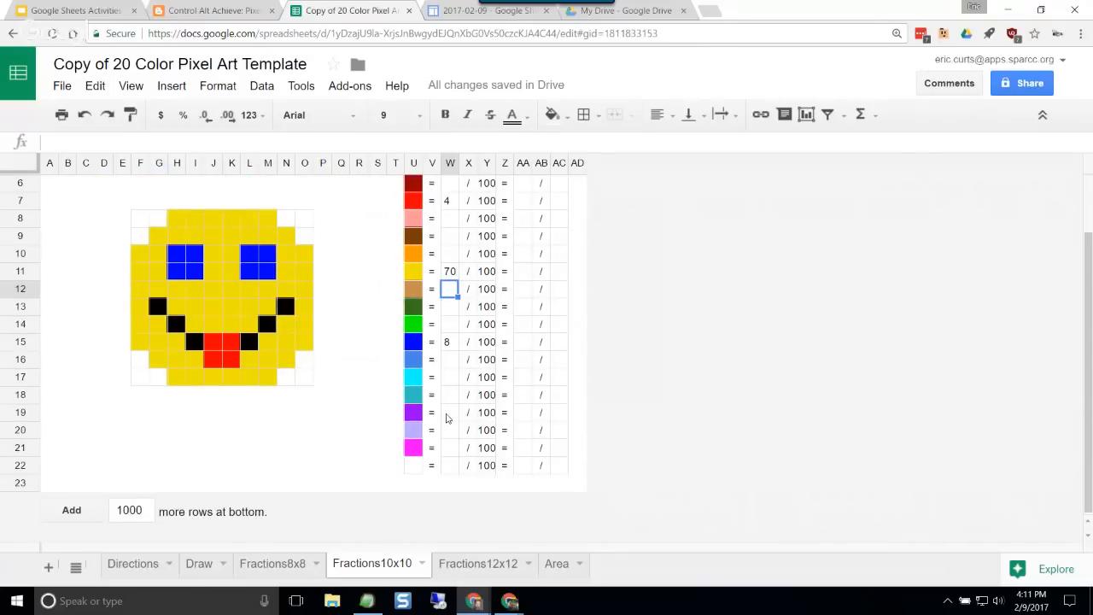
scroll(446, 381, "up", 2)
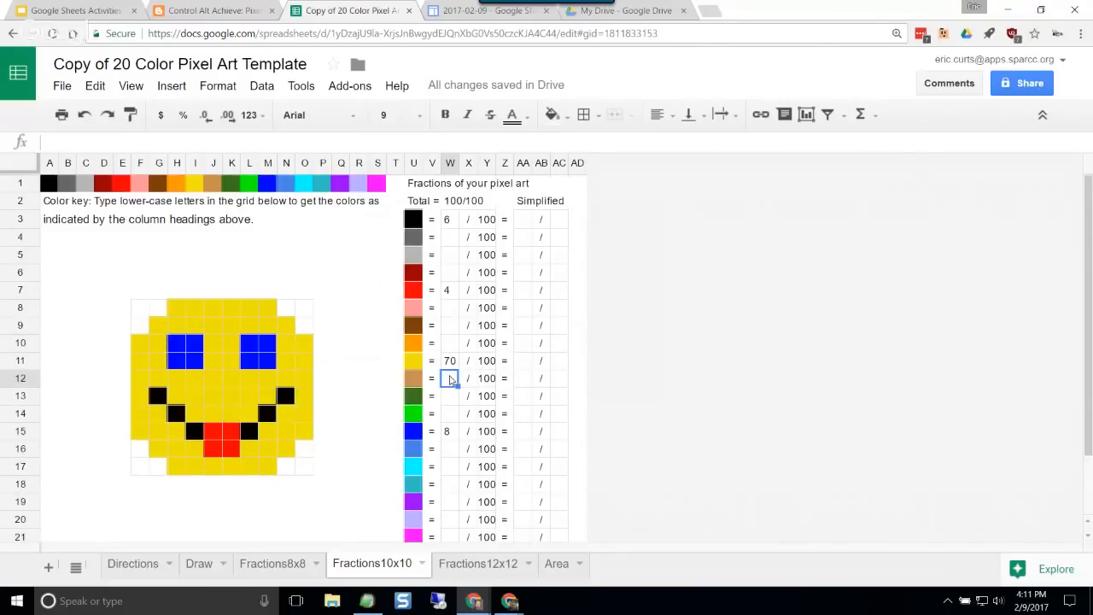
scroll(460, 379, "down", 2)
scroll(459, 378, "up", 2)
scroll(459, 378, "down", 2)
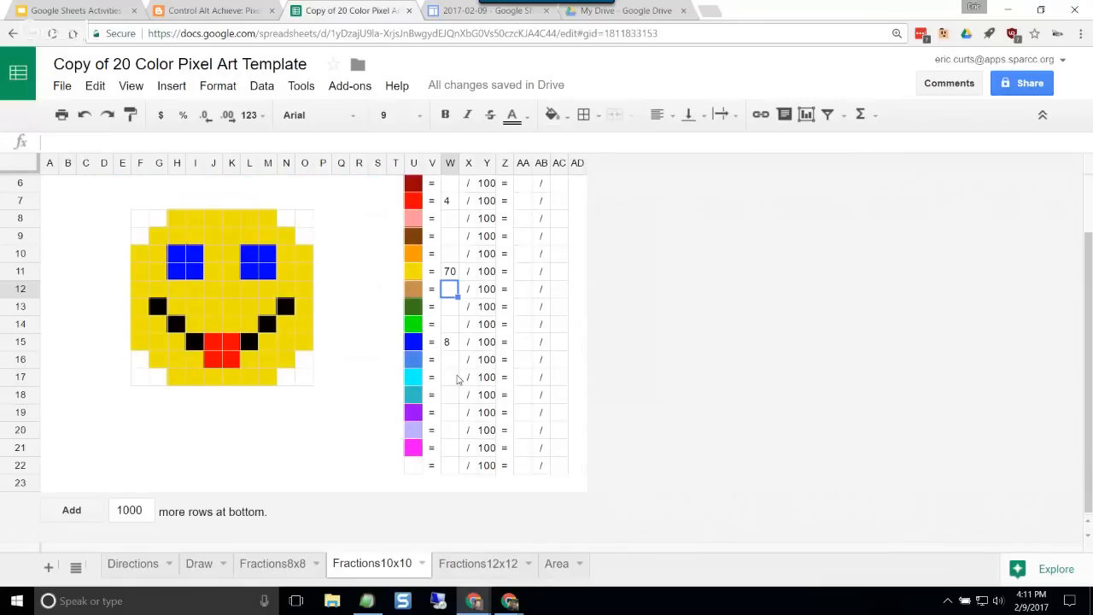
left_click(449, 465)
type("1")
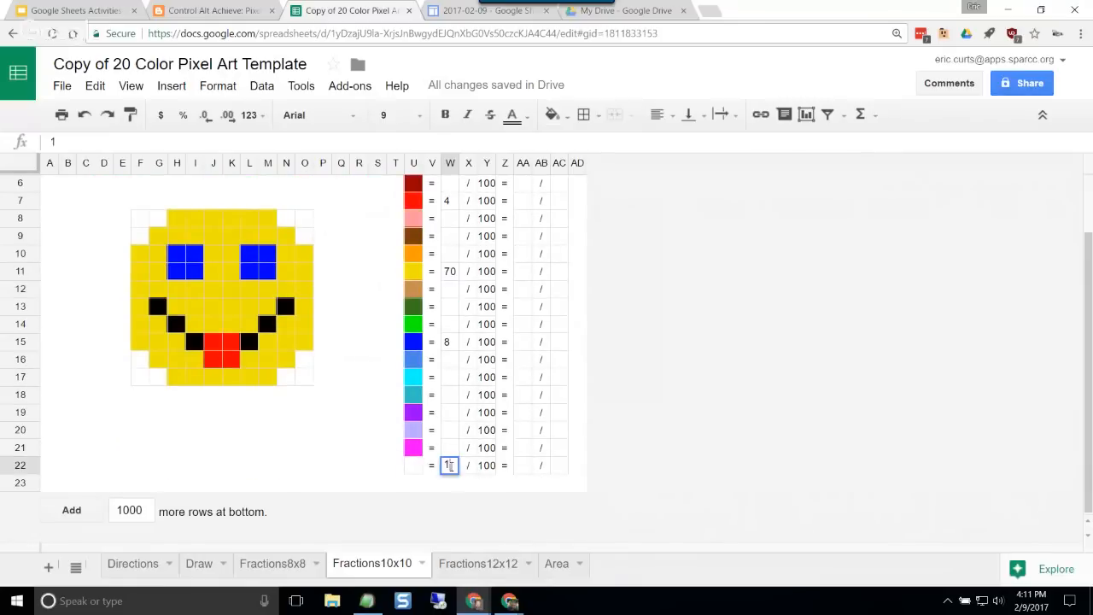
type("2")
left_click(450, 412)
scroll(451, 412, "up", 2)
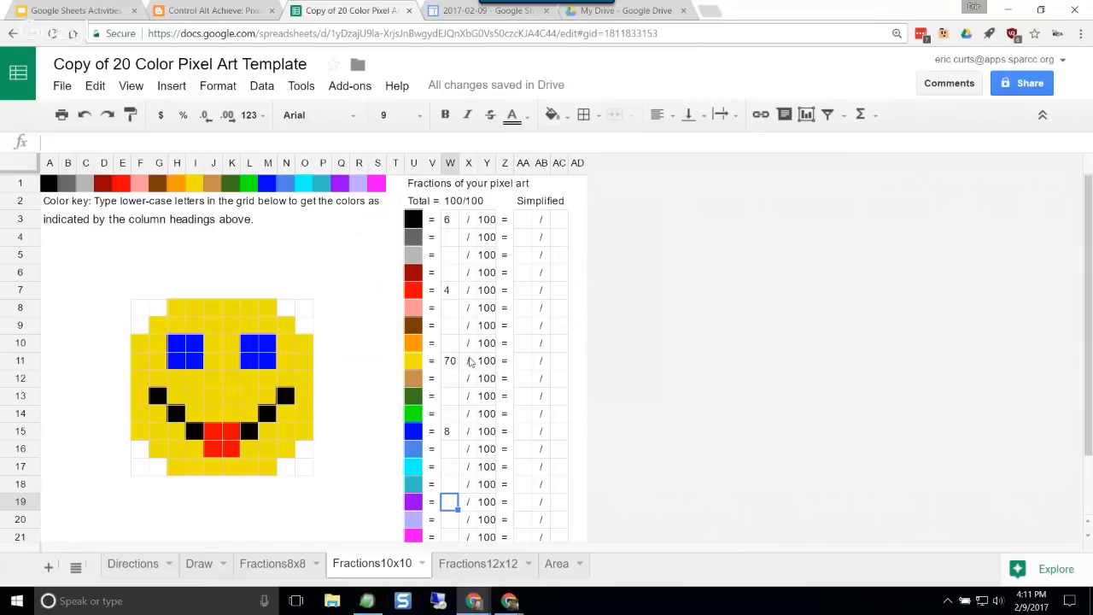
Step: Fill in the simplified fraction for black in row 3 as 3/50
scroll(470, 362, "down", 3)
scroll(455, 416, "up", 3)
left_click(523, 224)
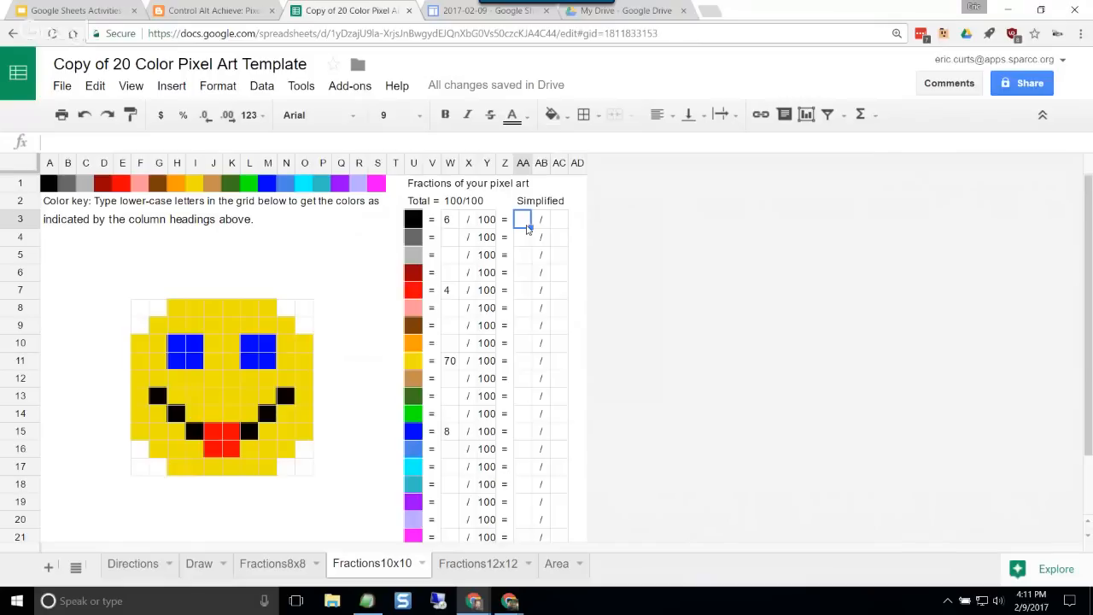
type("3")
key("Tab")
key("Tab")
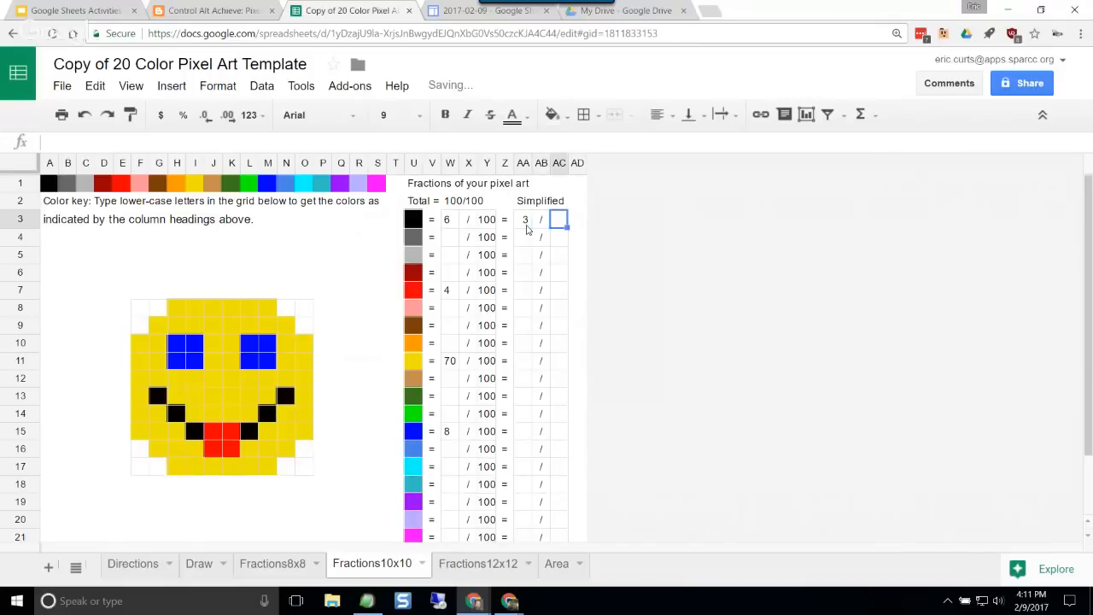
type("50")
Step: Fill in the simplified fraction for bright red in row 7 as 1/25
key("Down")
key("Down")
key("Down")
key("Down")
key("Down")
key("Left")
key("Left")
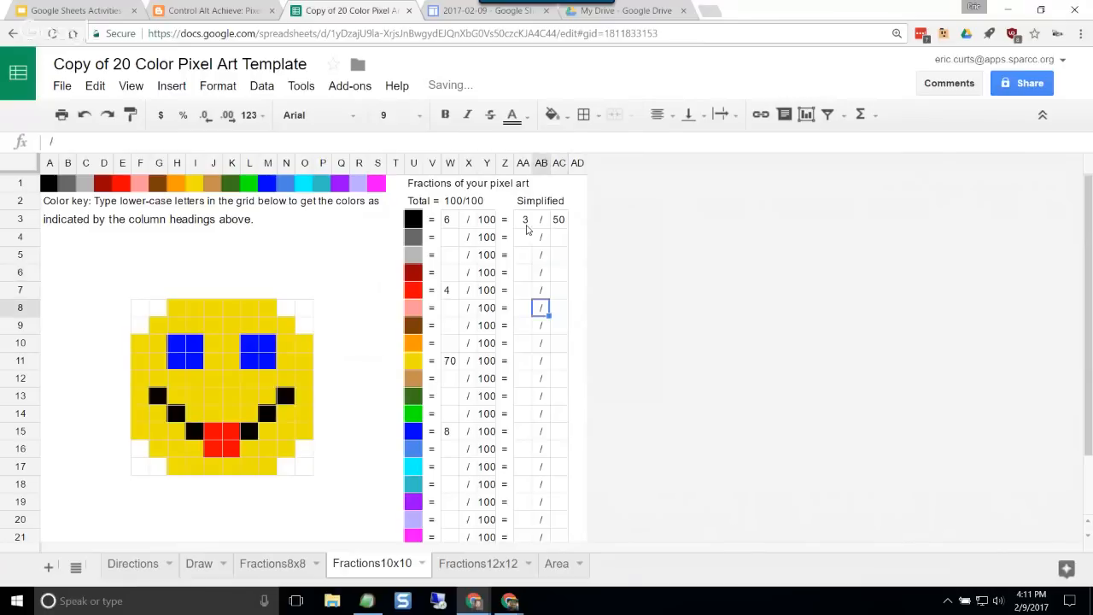
key("Up")
type("1")
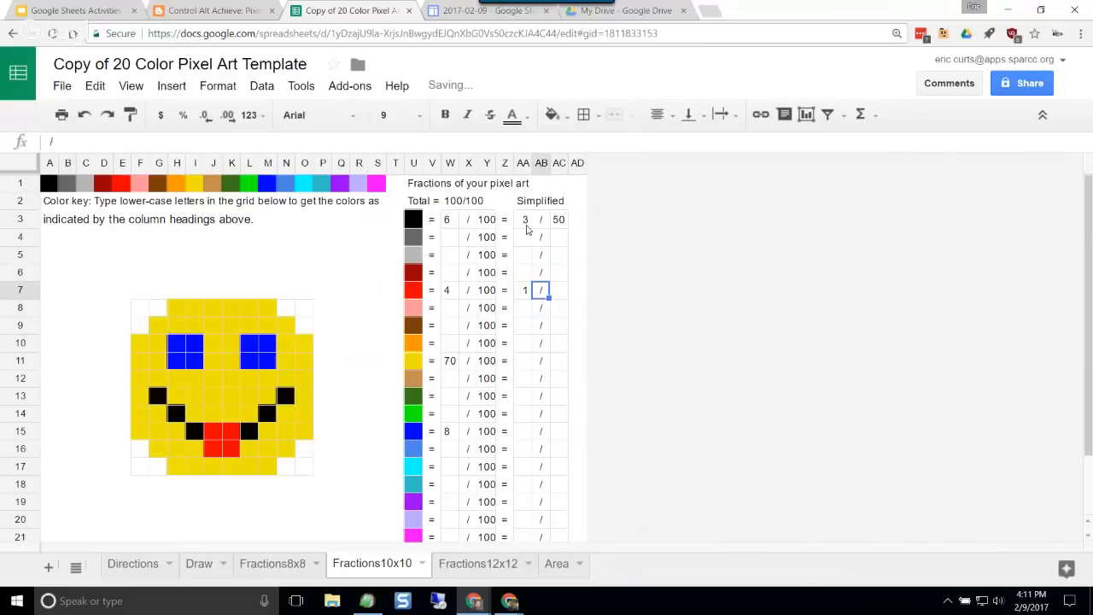
key("Tab")
key("Tab")
type("25")
key("Return")
Step: Fill in the simplified fraction for yellow in row 11 as 7/10
key("Down")
key("Down")
key("Down")
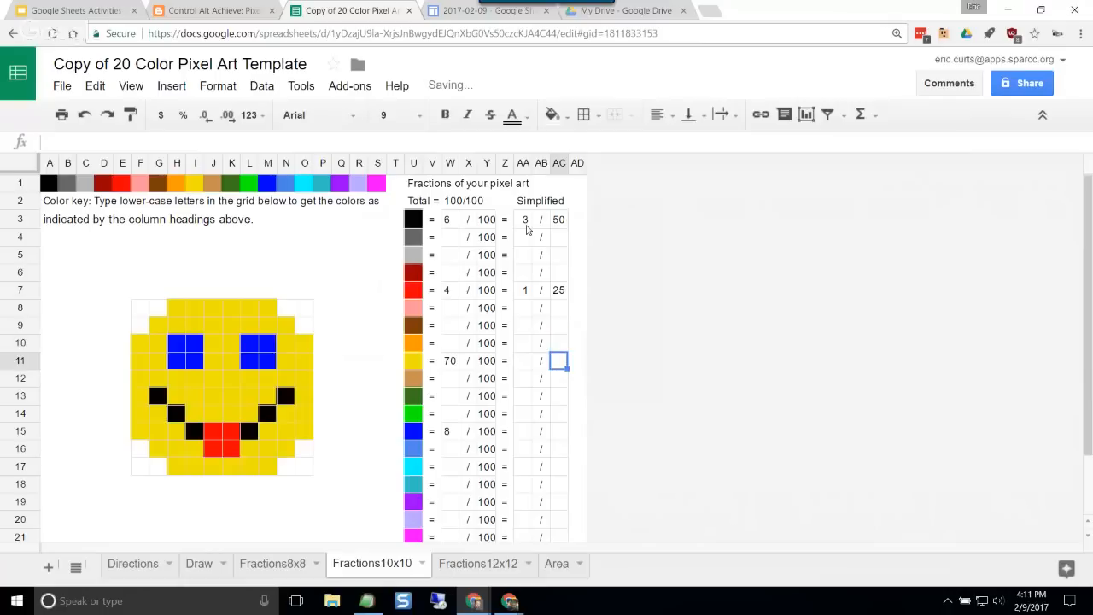
key("Left")
key("Left")
type("7")
key("Tab")
key("Tab")
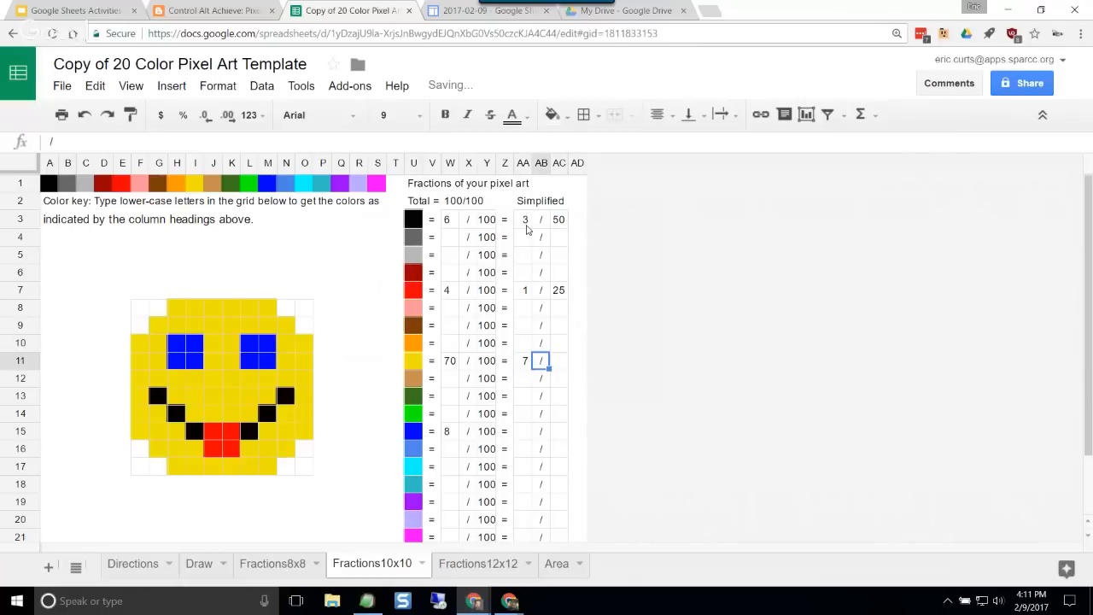
type("10")
key("Return")
key("Down")
key("Down")
key("Down")
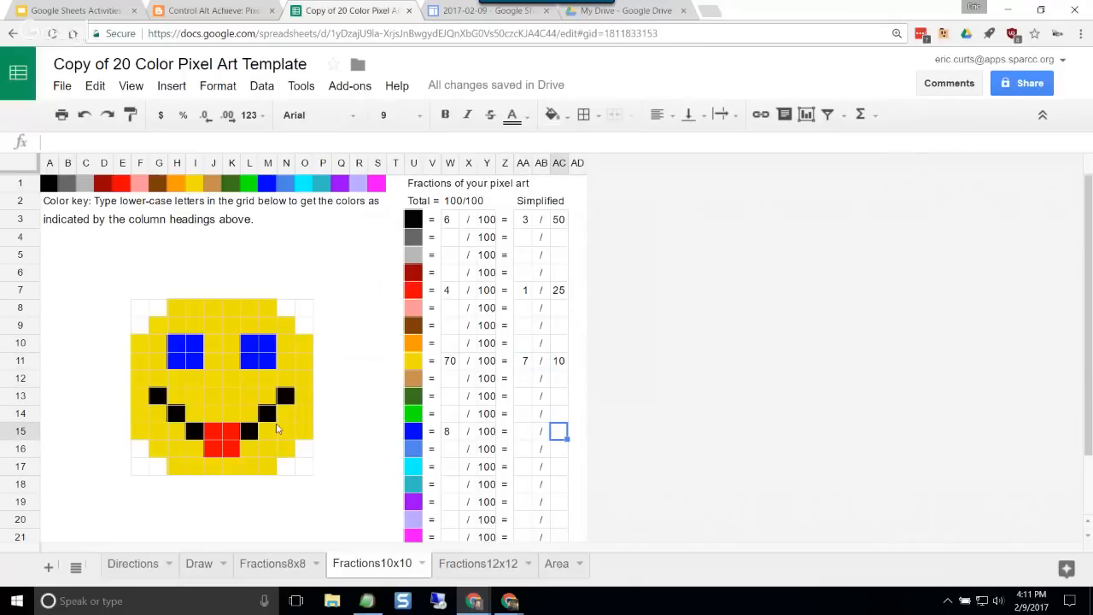
Step: Look over the fraction table and the Area sheet, and return to Fractions10x10
scroll(276, 424, "down", 1)
scroll(276, 425, "up", 2)
left_click(560, 566)
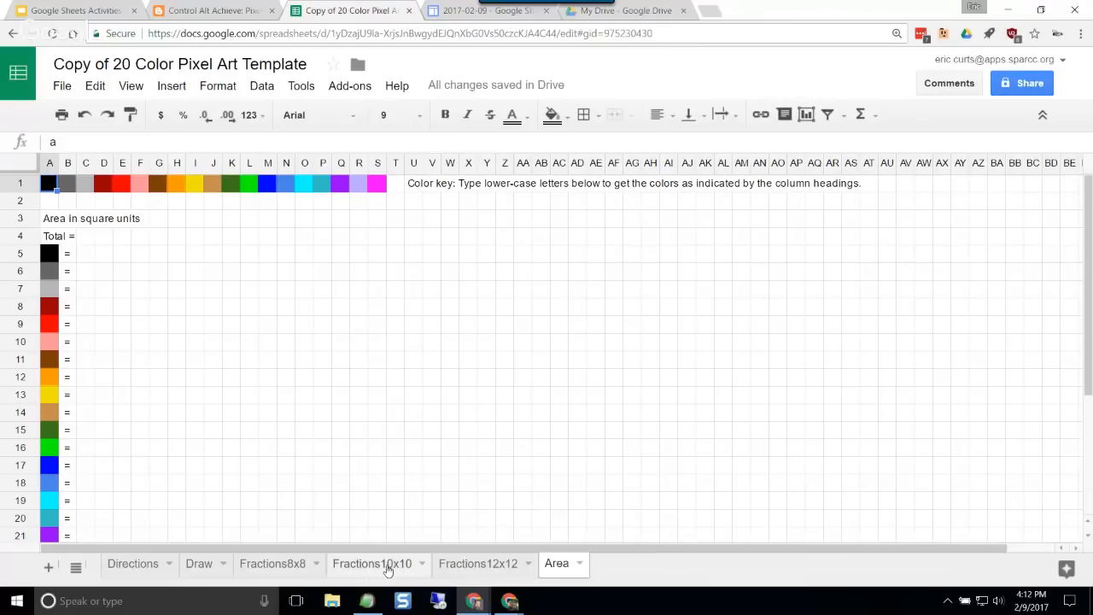
left_click(372, 565)
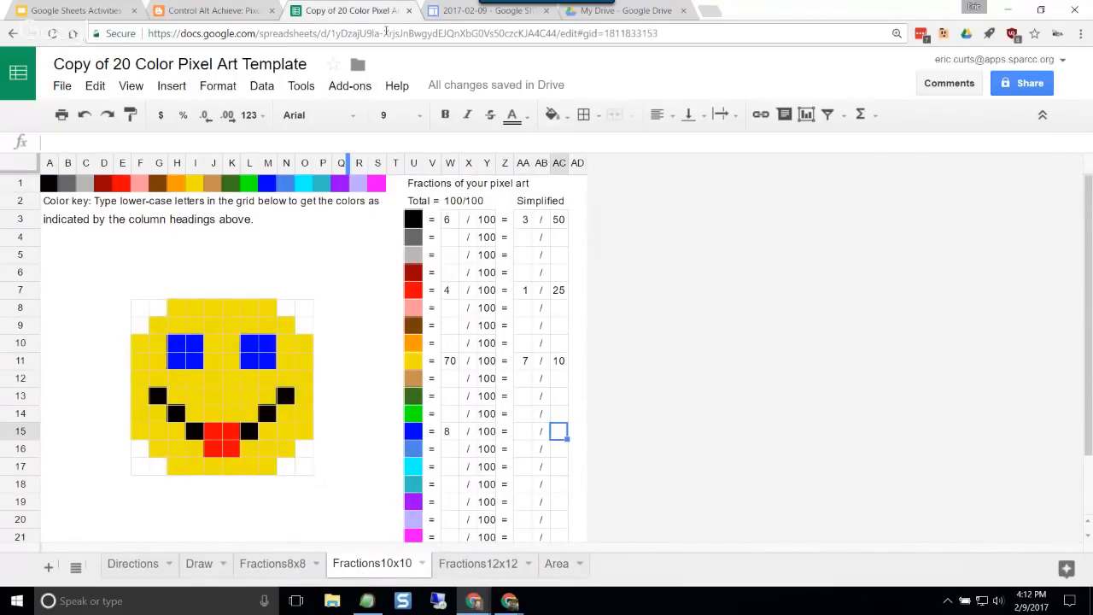
Step: Close the pixel art template and its blog post, and advance the presentation to slide 20, Learning Databases
left_click(408, 10)
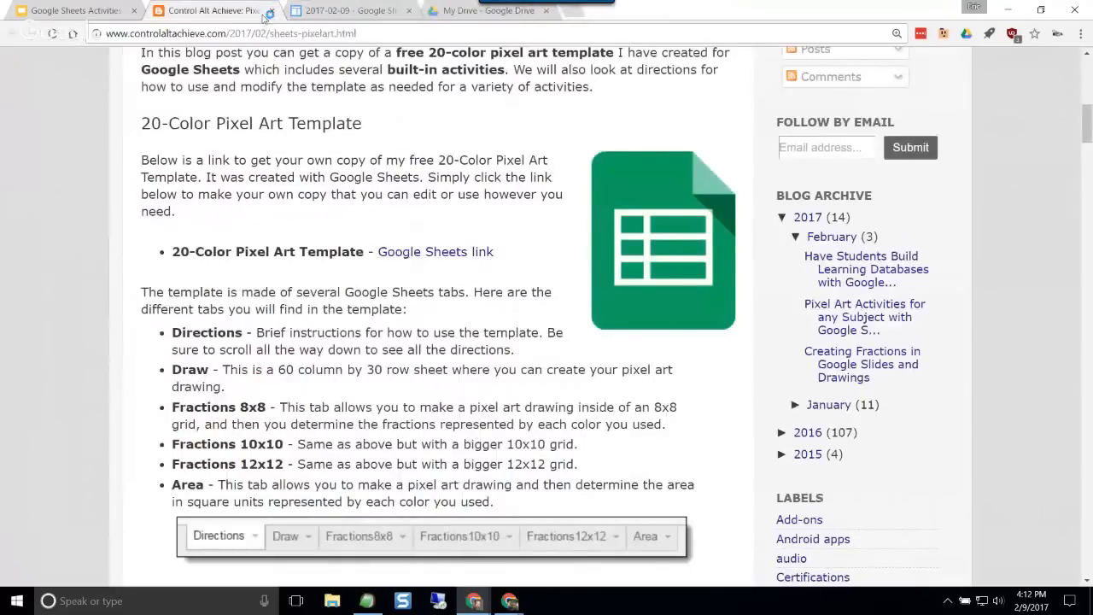
left_click(270, 11)
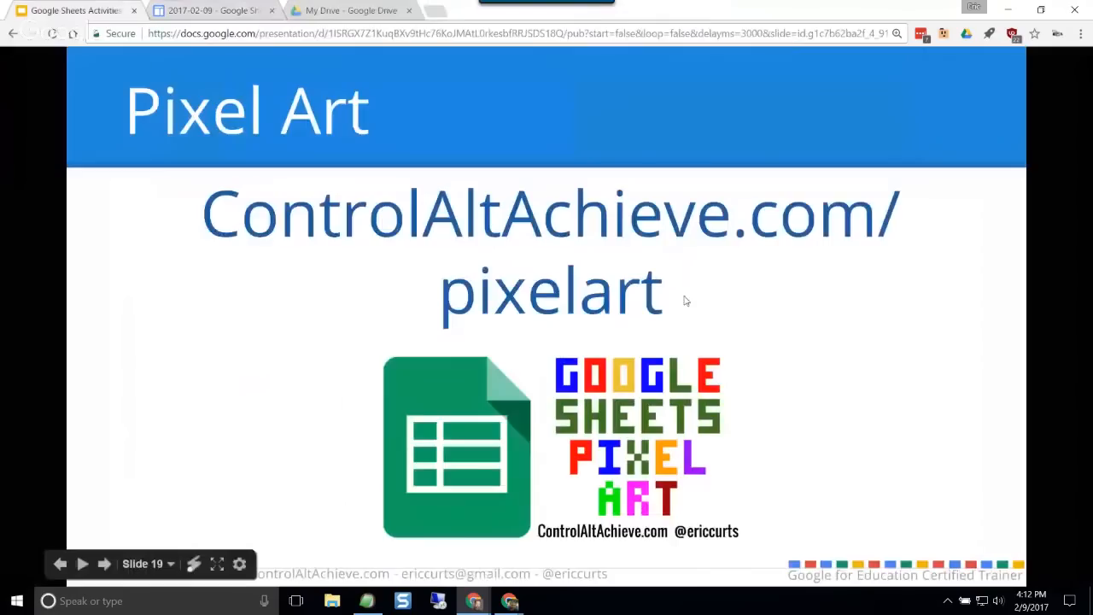
left_click(929, 383)
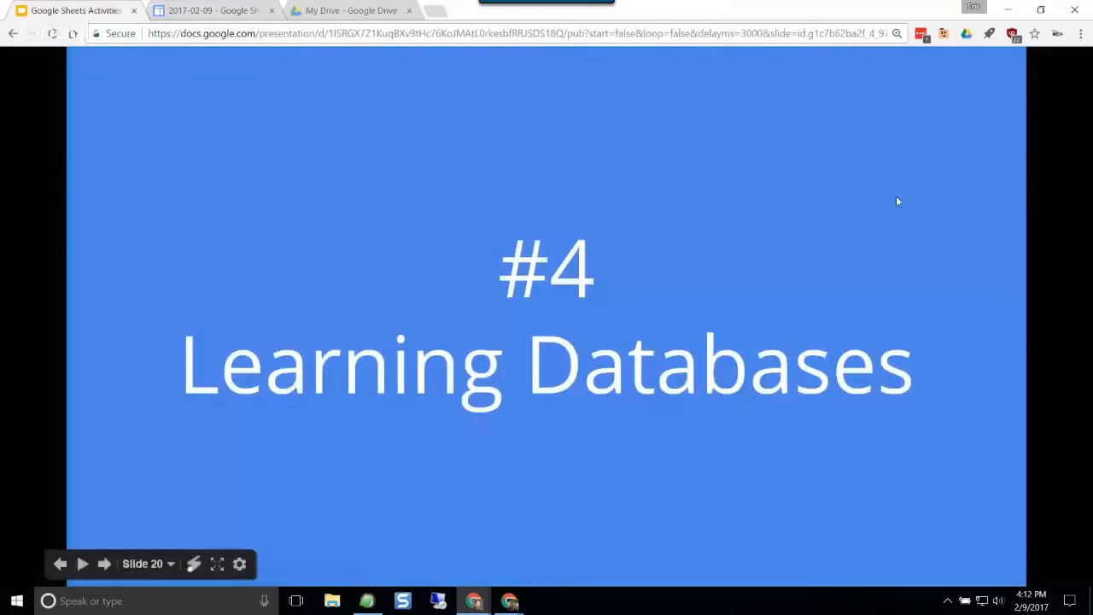
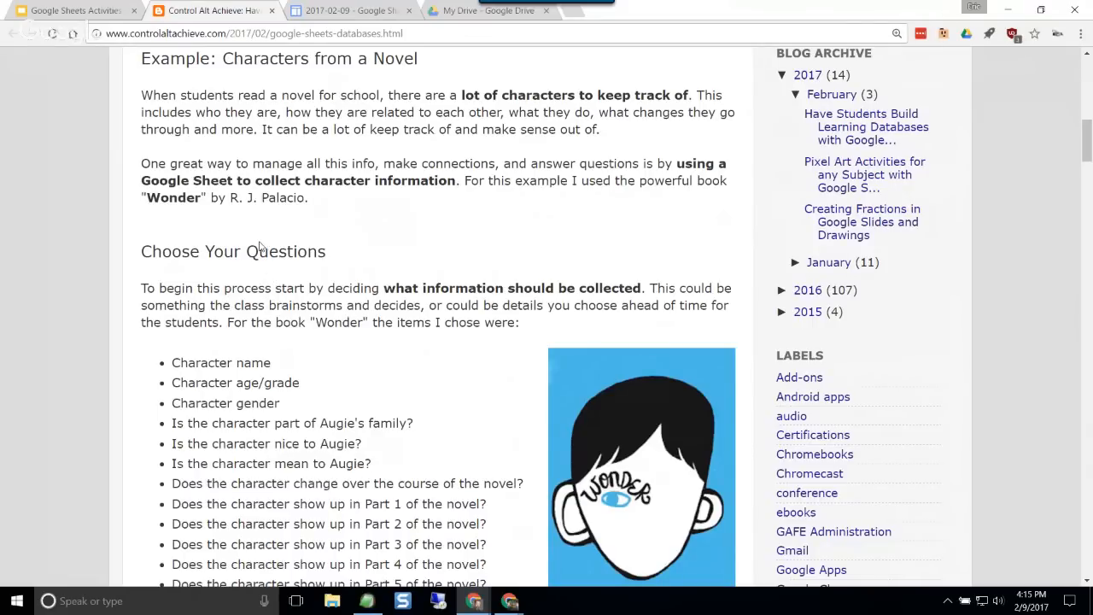
Step: Read through the "Characters from a Novel" example in the blog post, from choosing questions to completing the sheet
scroll(260, 246, "down", 1)
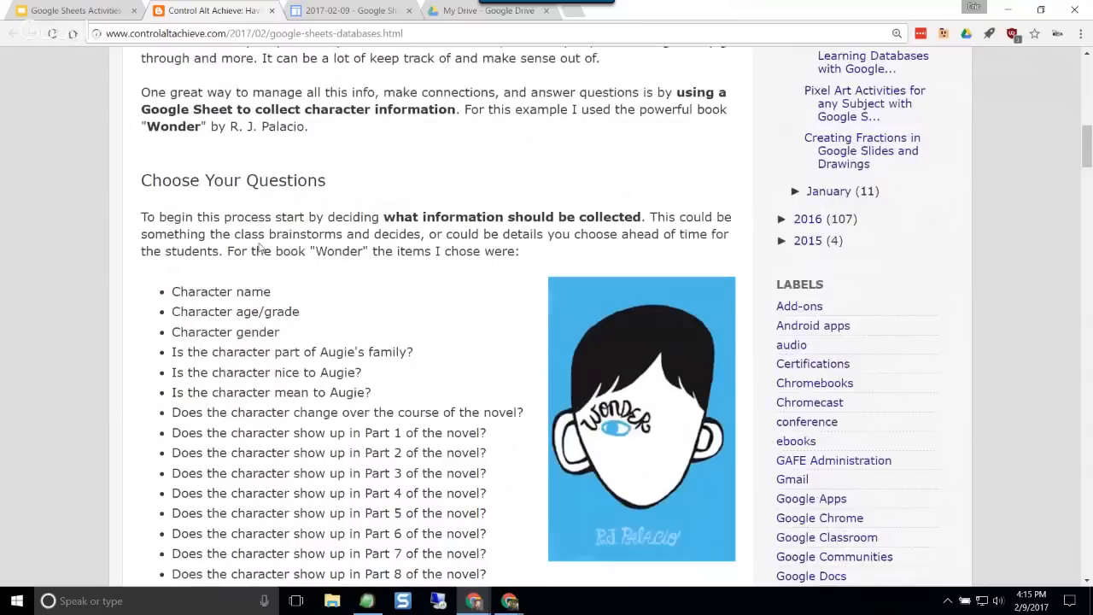
scroll(261, 246, "up", 2)
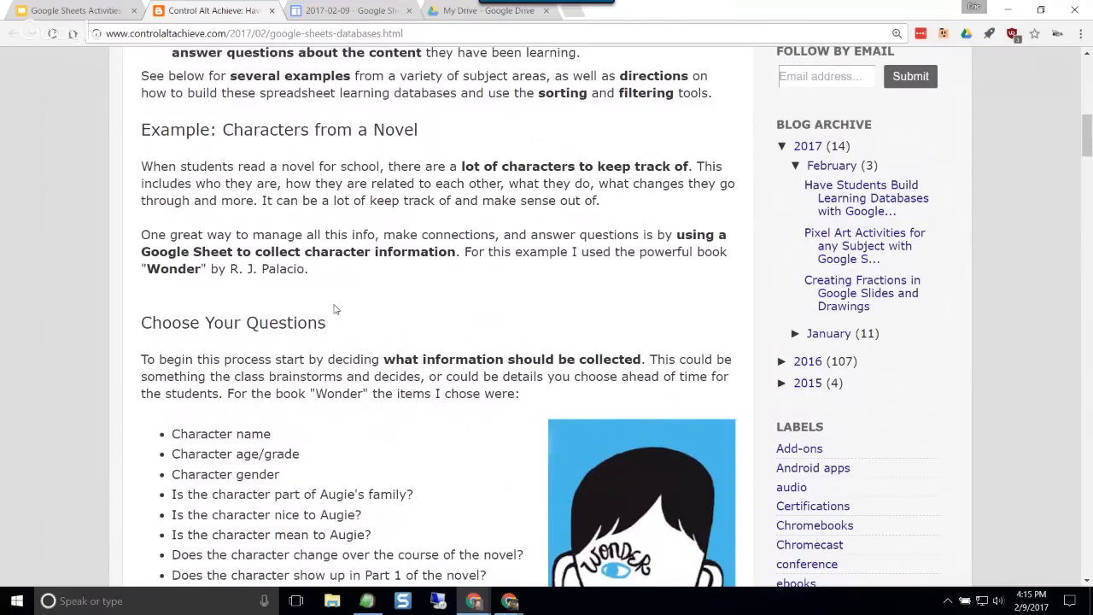
scroll(337, 308, "down", 3)
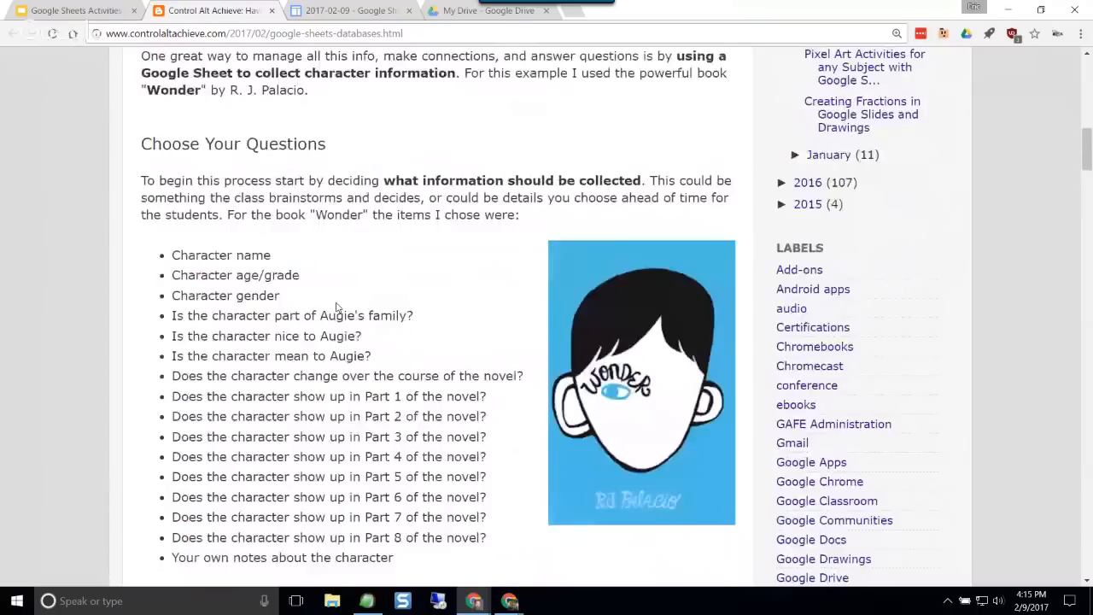
scroll(337, 308, "down", 1)
scroll(288, 282, "down", 9)
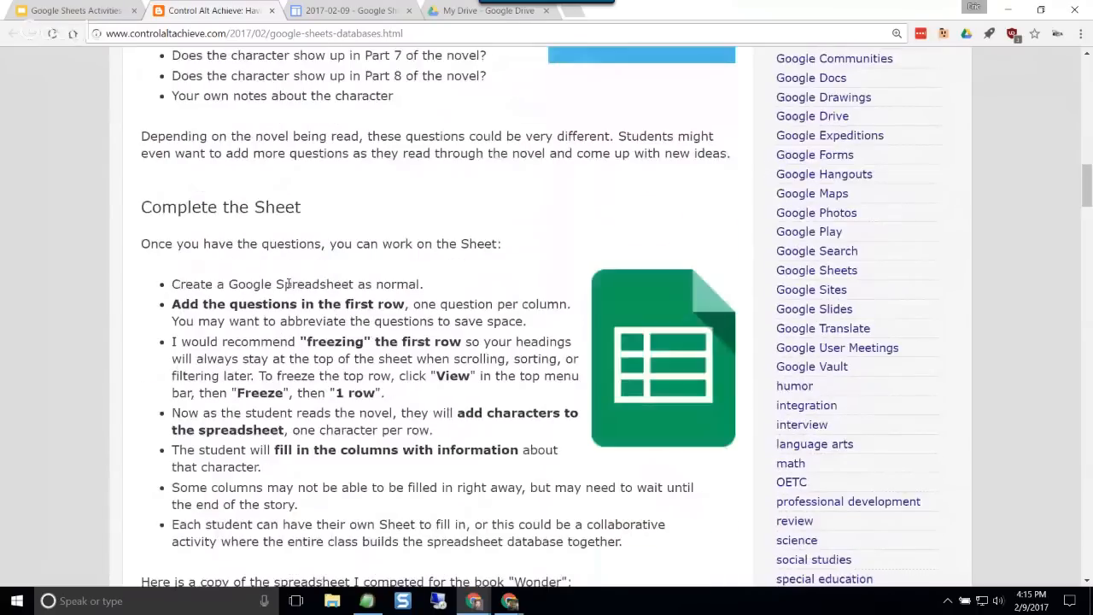
scroll(289, 287, "down", 2)
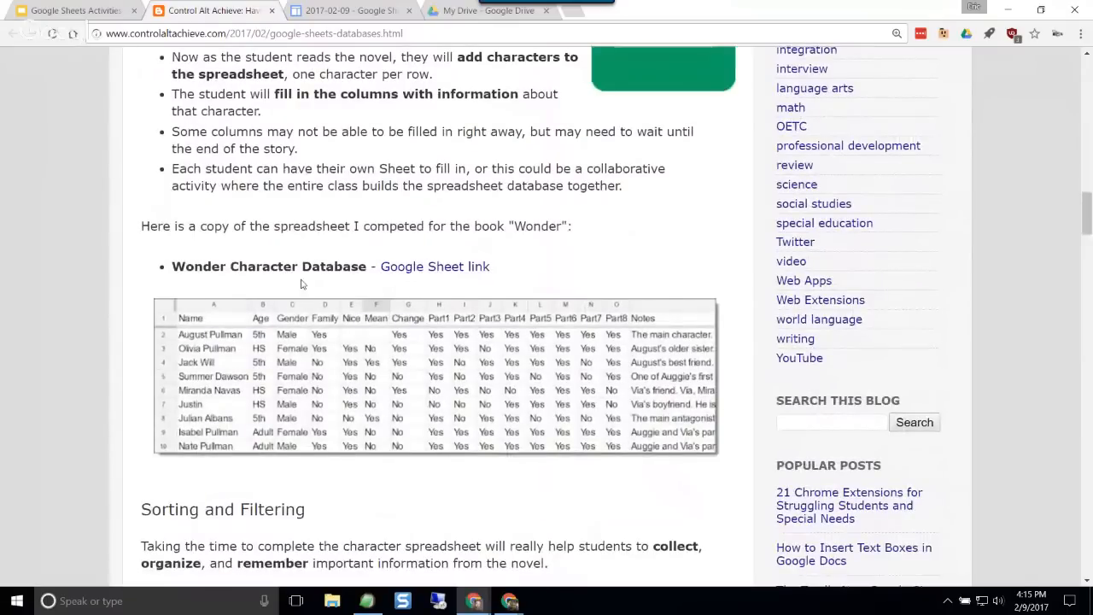
scroll(300, 284, "up", 3)
scroll(322, 209, "down", 3)
Step: Make a personal copy of the Wonder Character Database spreadsheet linked in the blog post
left_click_drag(220, 267, 351, 268)
left_click(360, 269)
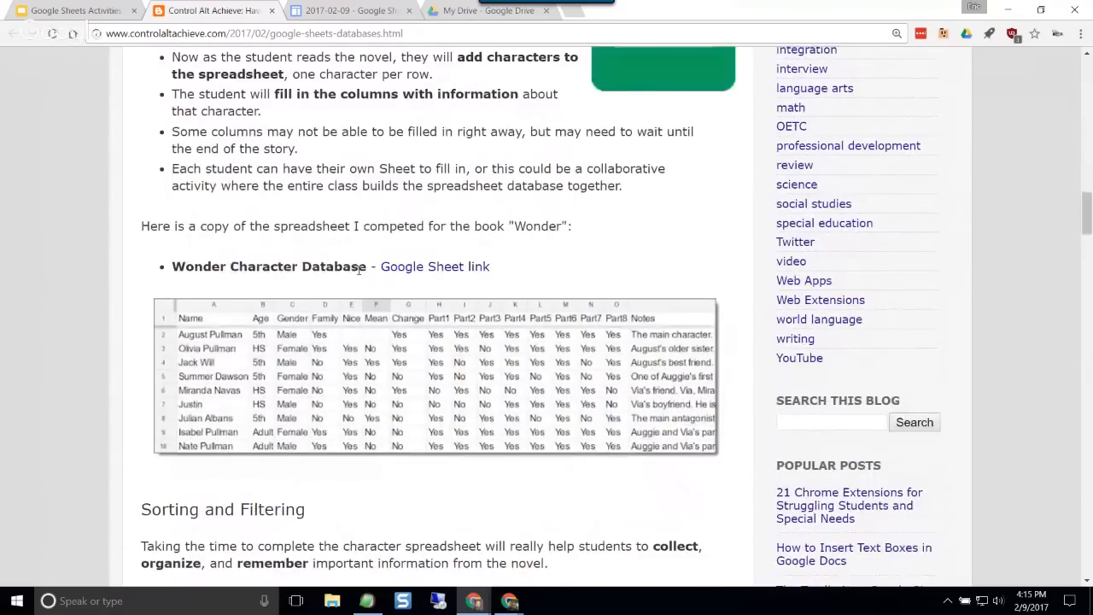
left_click(444, 271)
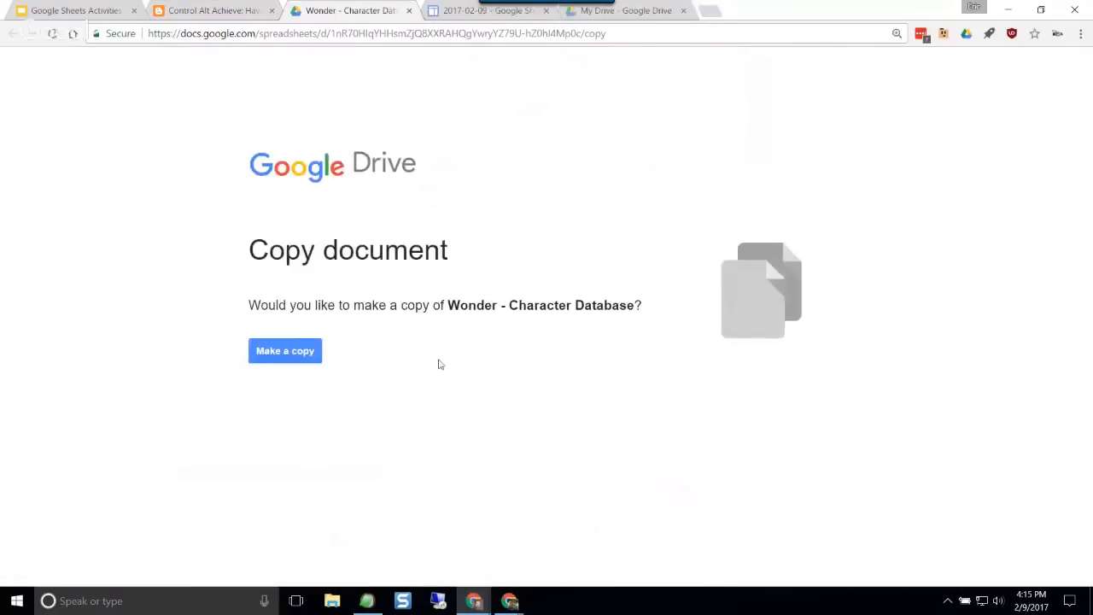
left_click(296, 352)
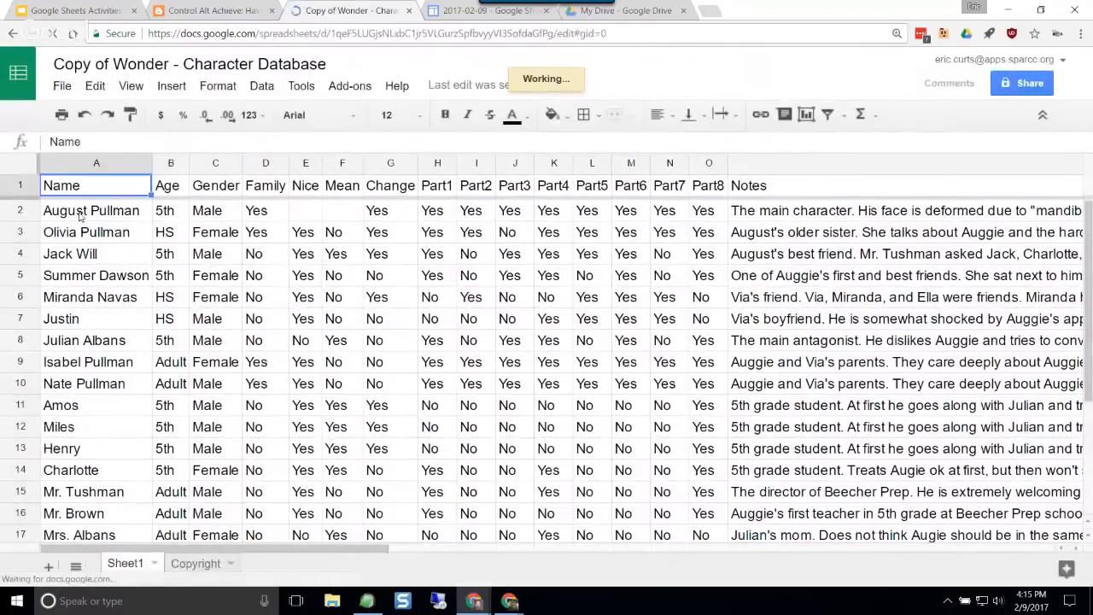
Step: Look over the character names listed in column A of the copied Wonder database
left_click(85, 214)
left_click(84, 238)
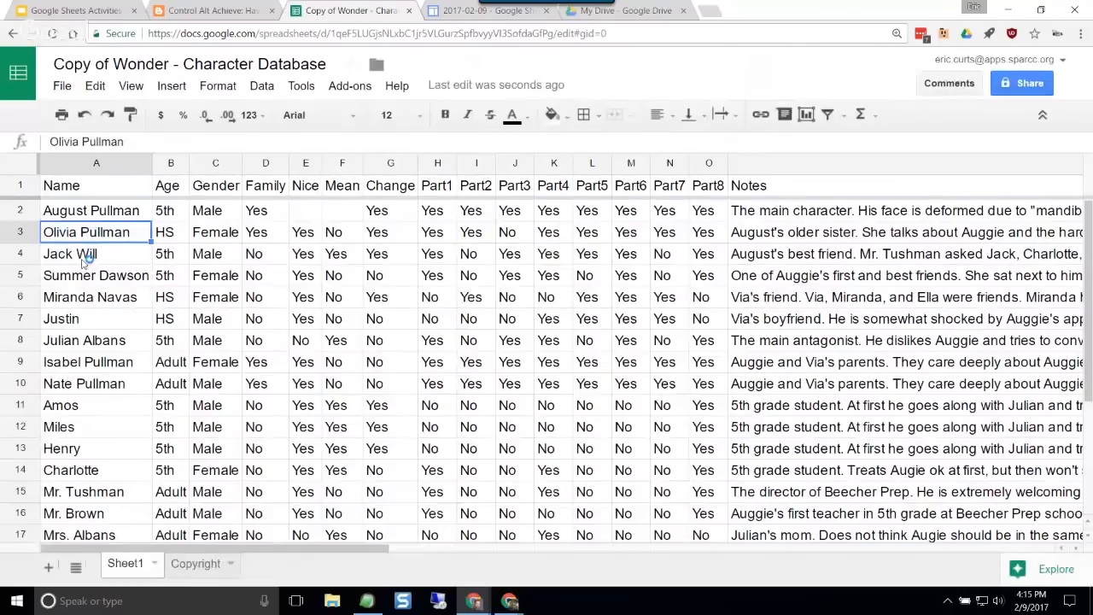
left_click(90, 219)
left_click(97, 256)
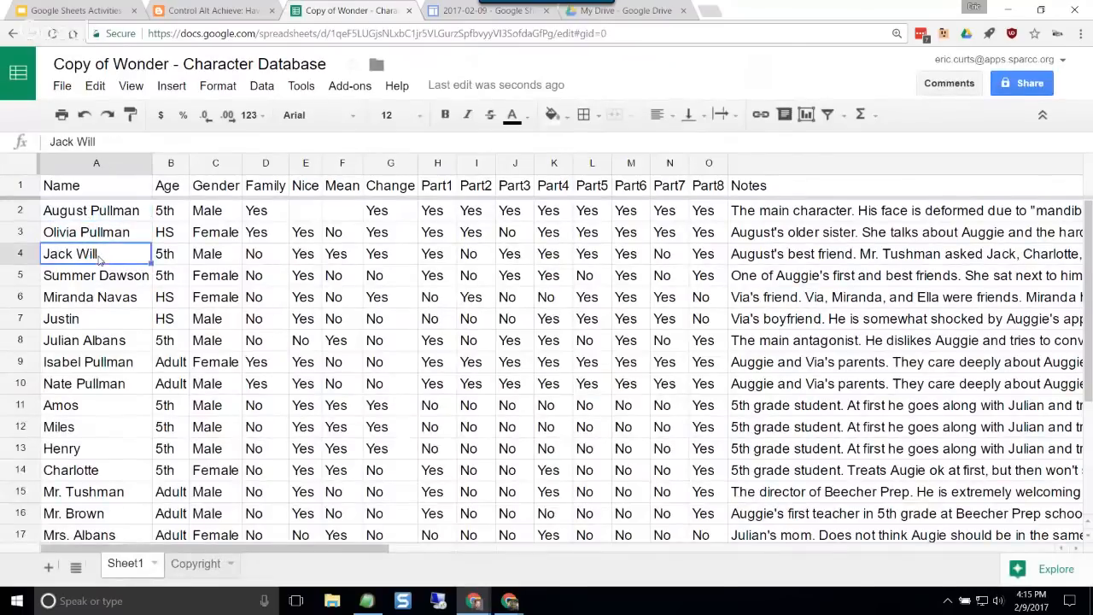
left_click(106, 324)
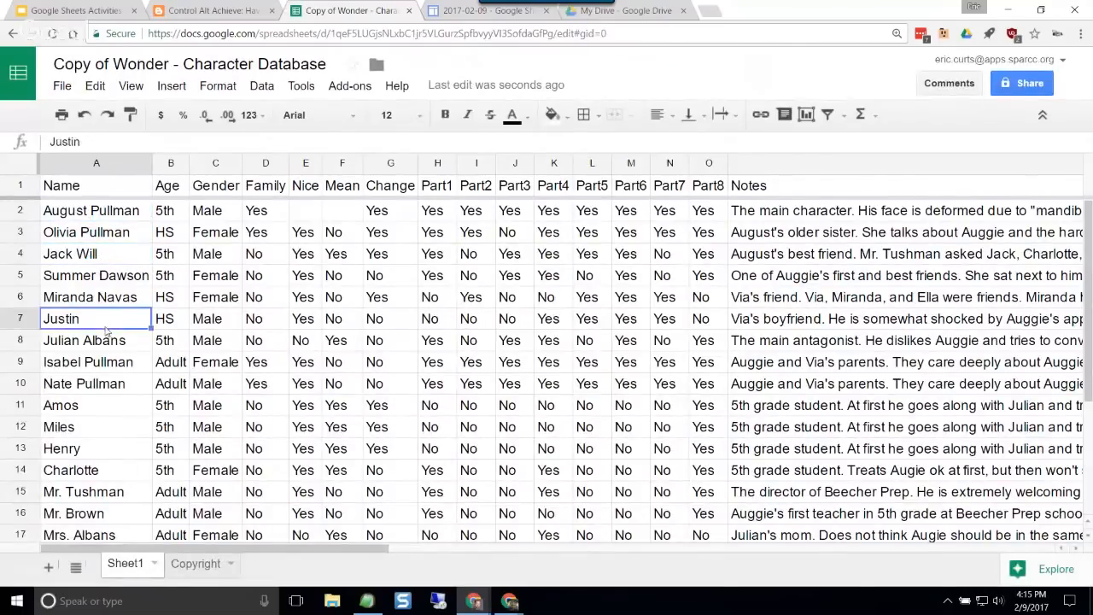
left_click(99, 403)
scroll(98, 398, "down", 2)
scroll(99, 395, "up", 2)
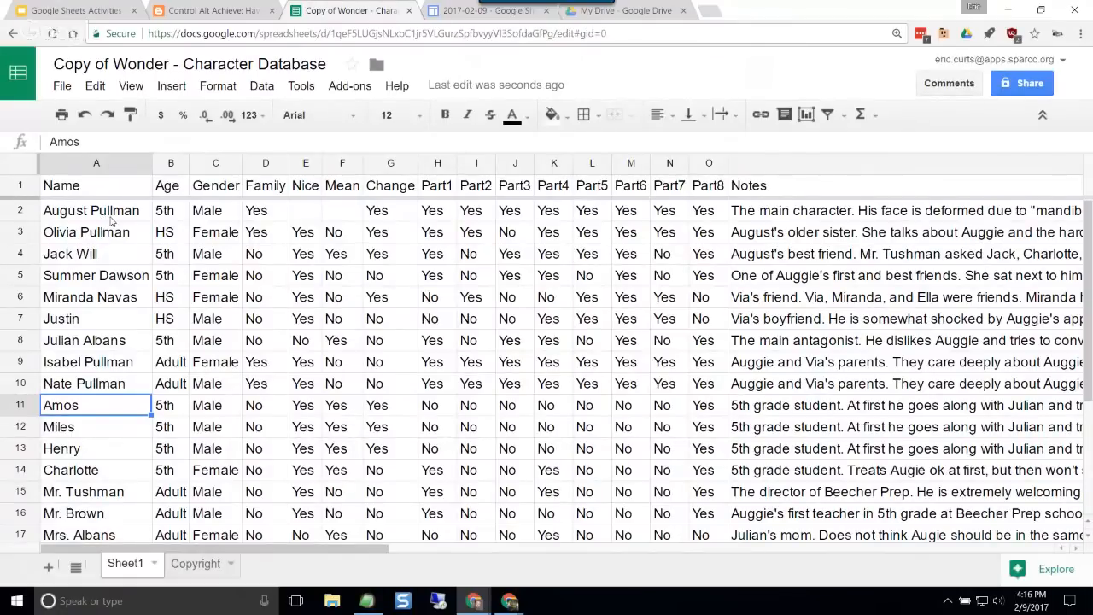
left_click(96, 278)
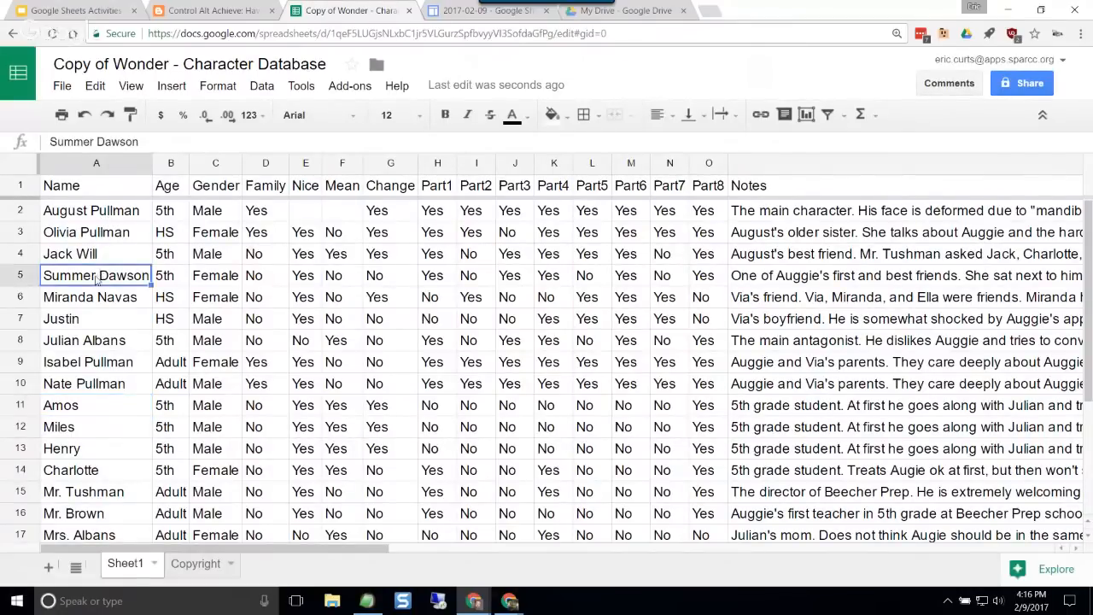
left_click(101, 301)
left_click(104, 322)
left_click(108, 342)
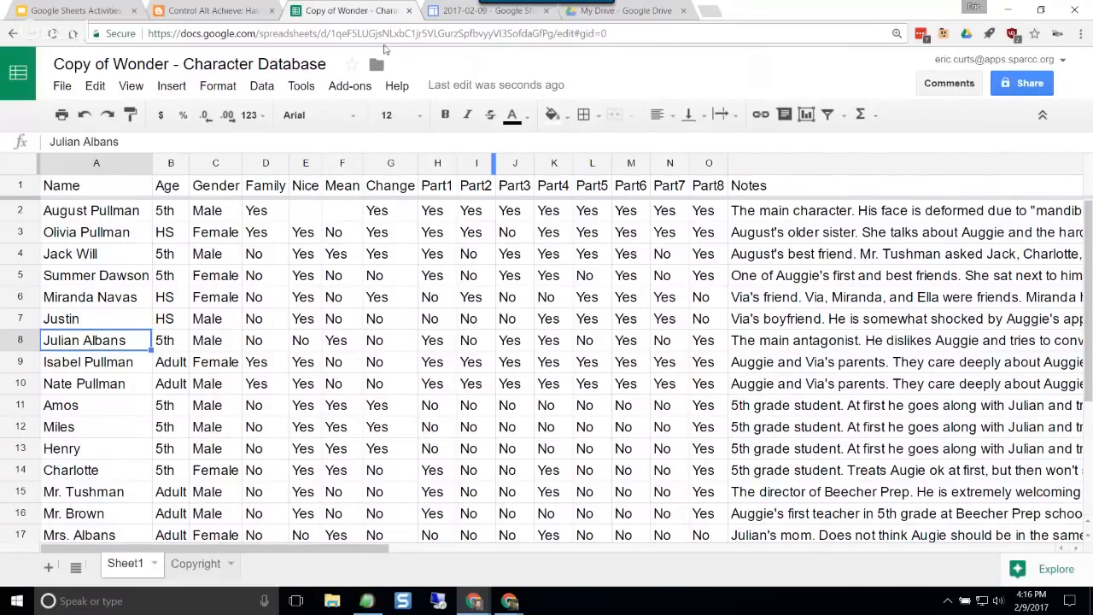
Step: Go back to the blog post and review the list of questions chosen for the Wonder characters
left_click(213, 10)
scroll(357, 184, "up", 10)
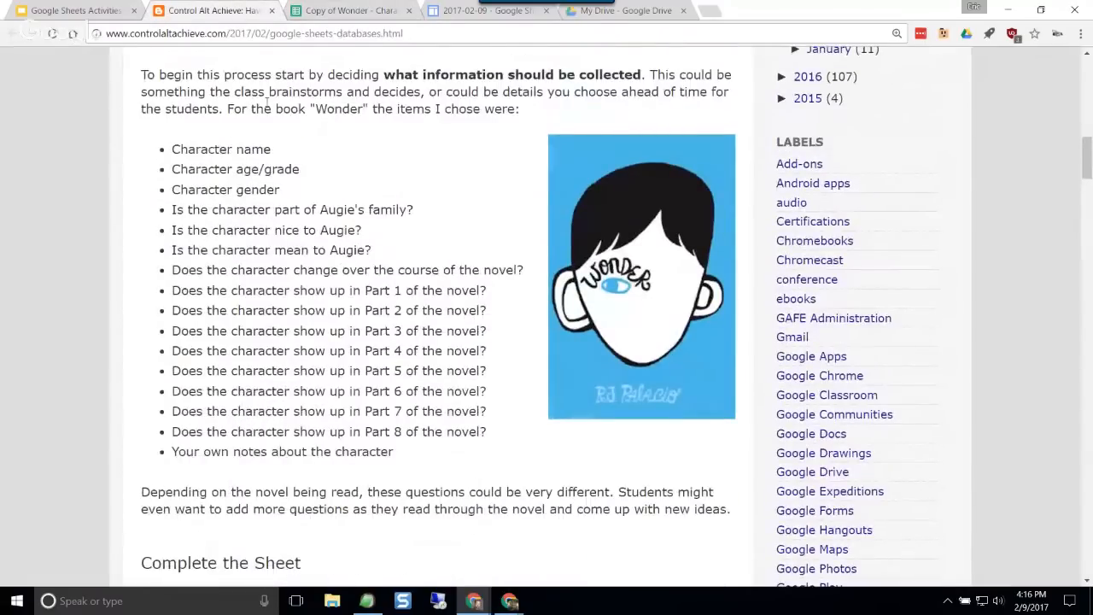
left_click_drag(244, 170, 275, 190)
left_click(264, 211)
left_click_drag(239, 211, 370, 216)
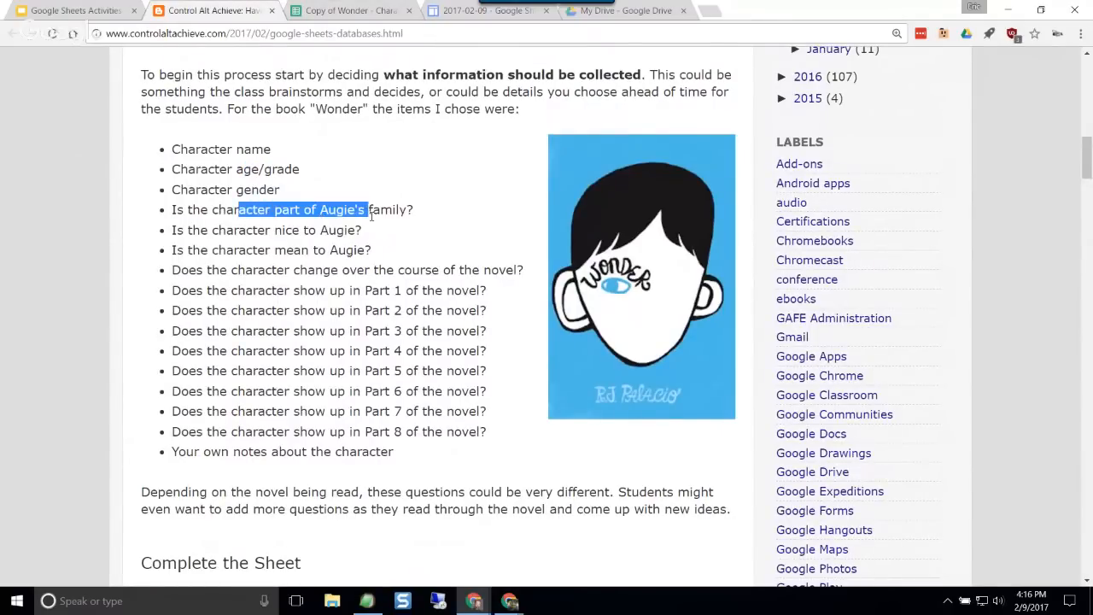
left_click(333, 254)
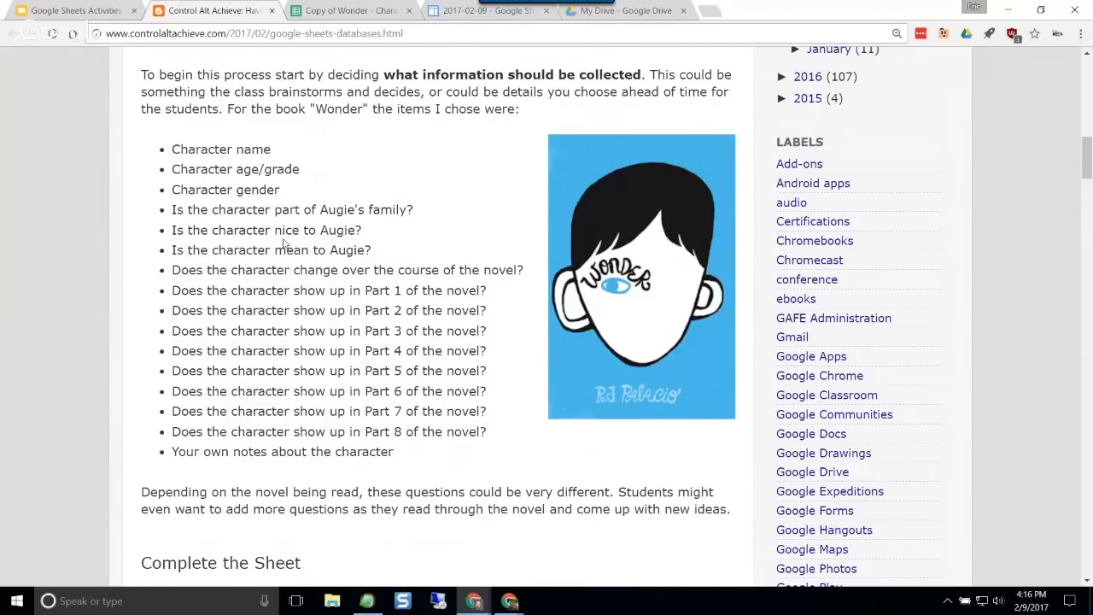
left_click_drag(253, 232, 337, 230)
left_click_drag(267, 250, 357, 250)
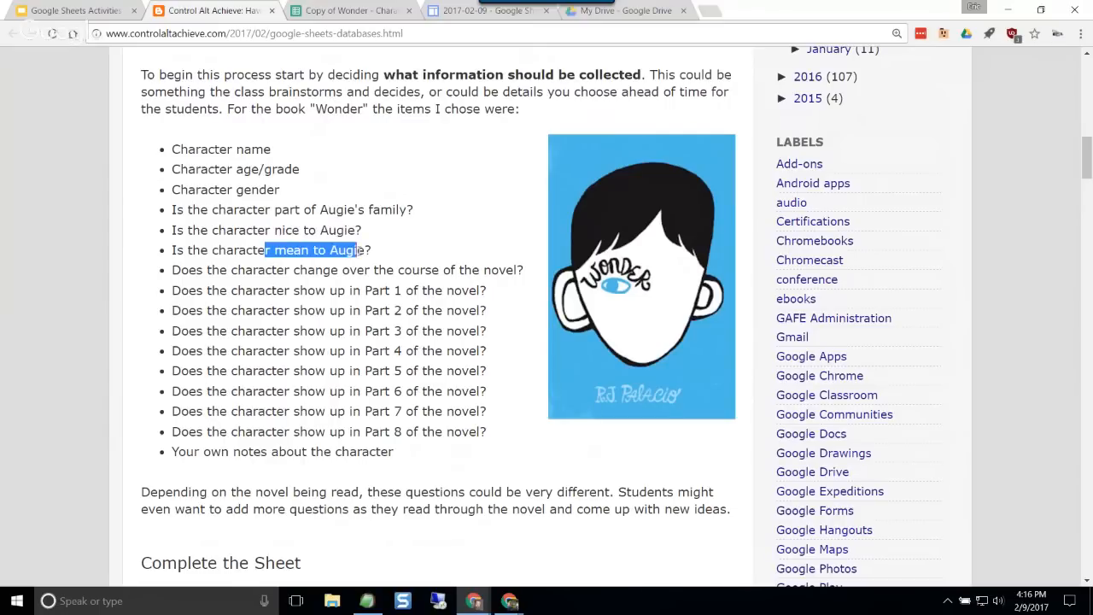
left_click_drag(267, 268, 427, 268)
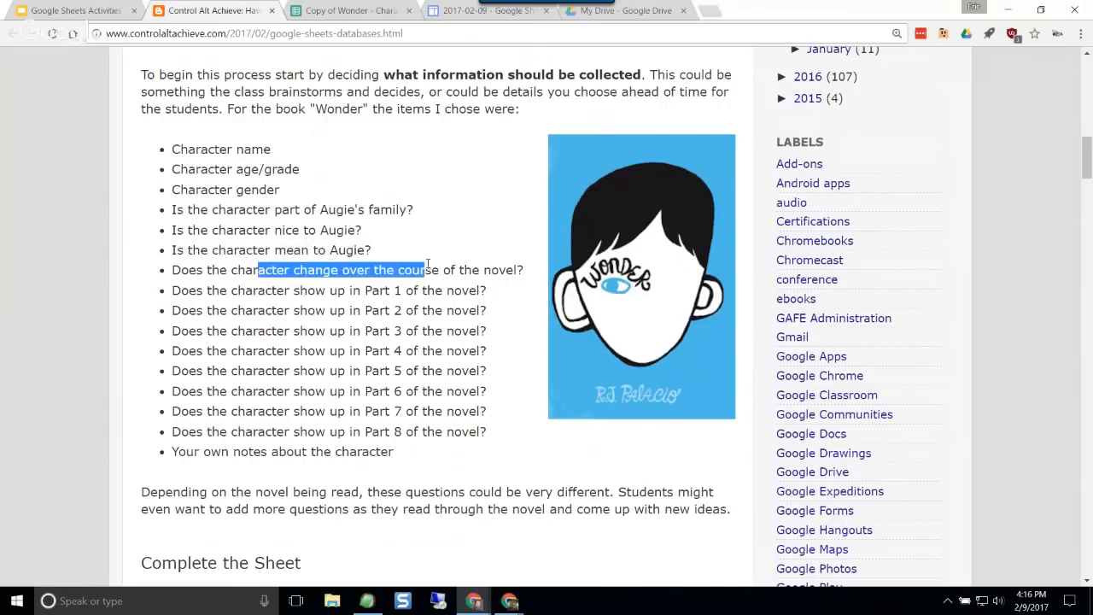
left_click(425, 297)
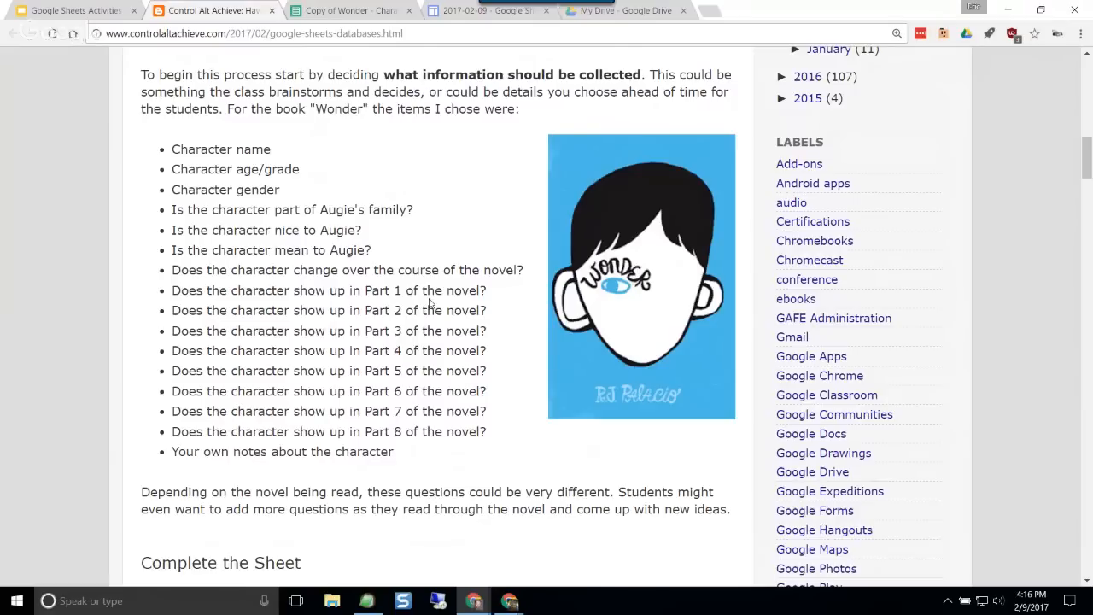
Step: Return to the copied Wonder database and examine how the character rows answer the Family, Change and Part columns
left_click(366, 10)
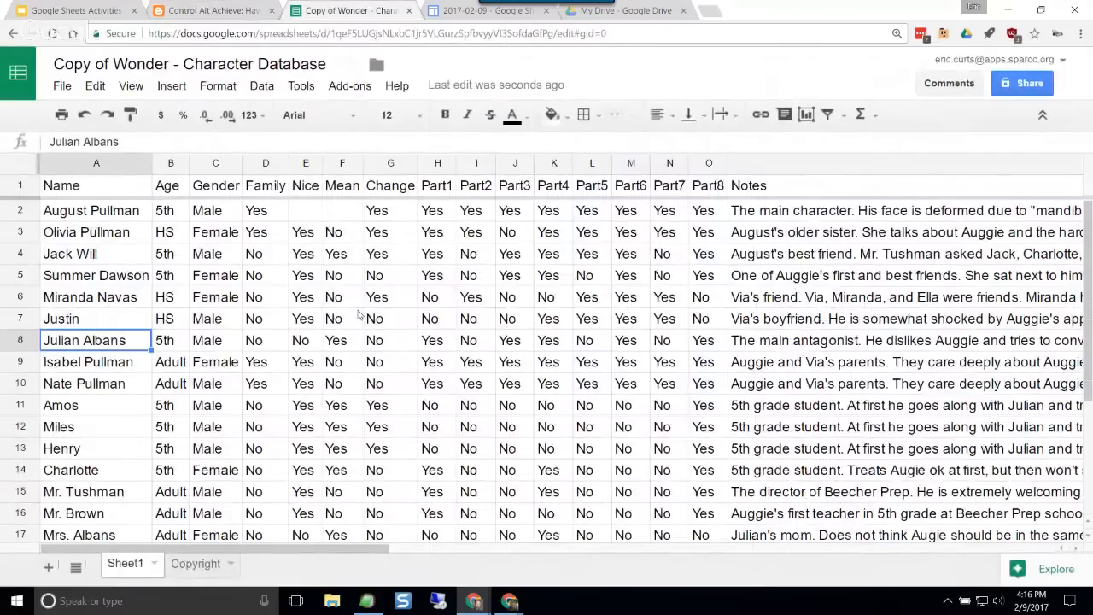
left_click(279, 296)
left_click(390, 299)
left_click(446, 301)
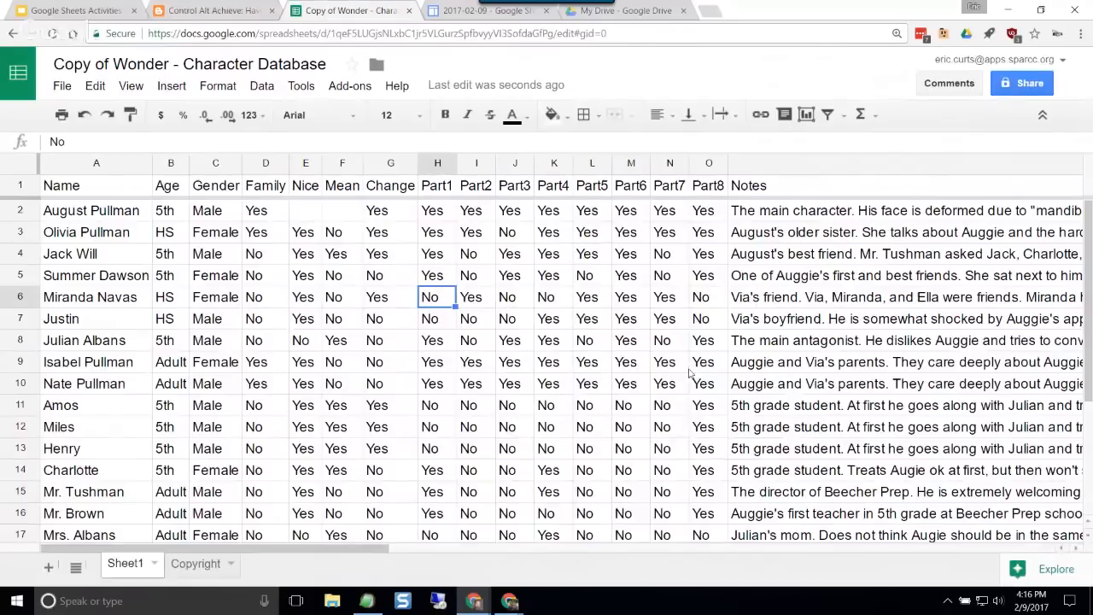
scroll(690, 373, "down", 3)
scroll(690, 373, "up", 3)
scroll(427, 357, "down", 2)
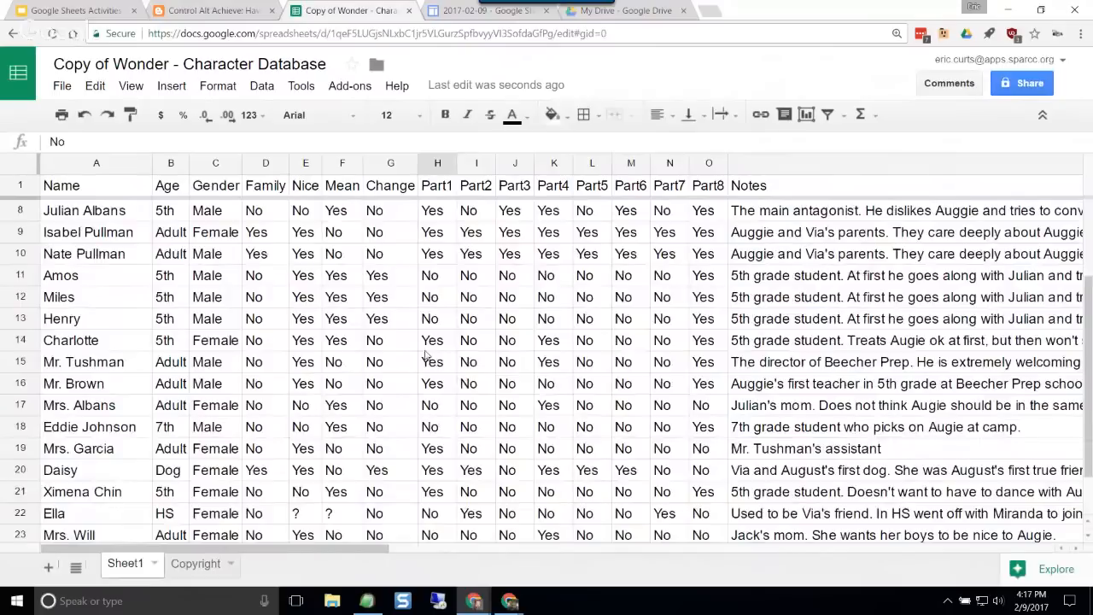
scroll(427, 357, "up", 2)
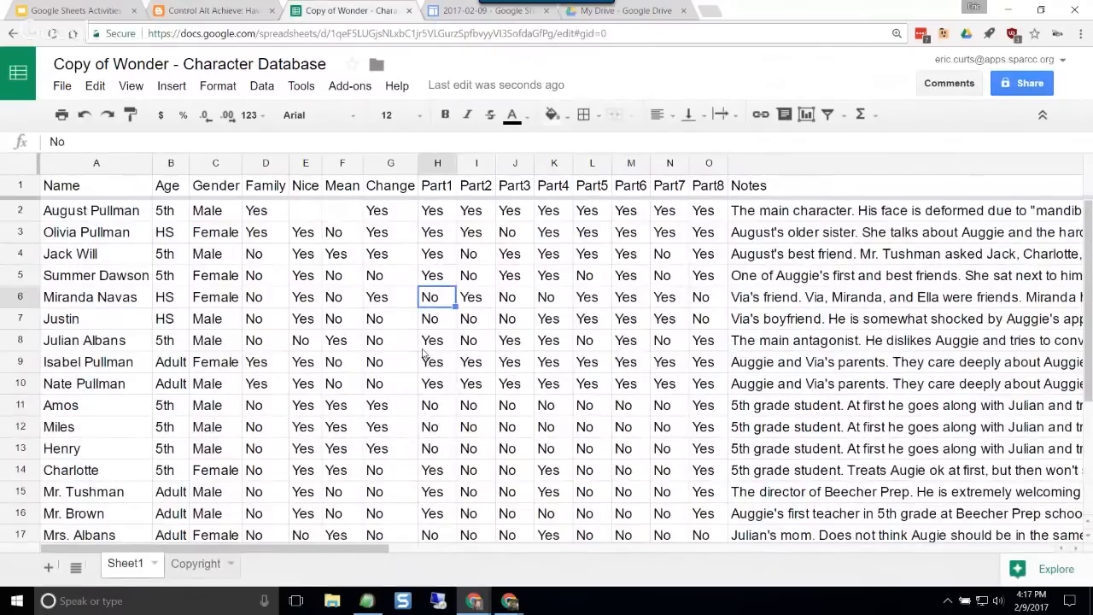
scroll(423, 352, "down", 3)
scroll(423, 354, "up", 3)
left_click(233, 19)
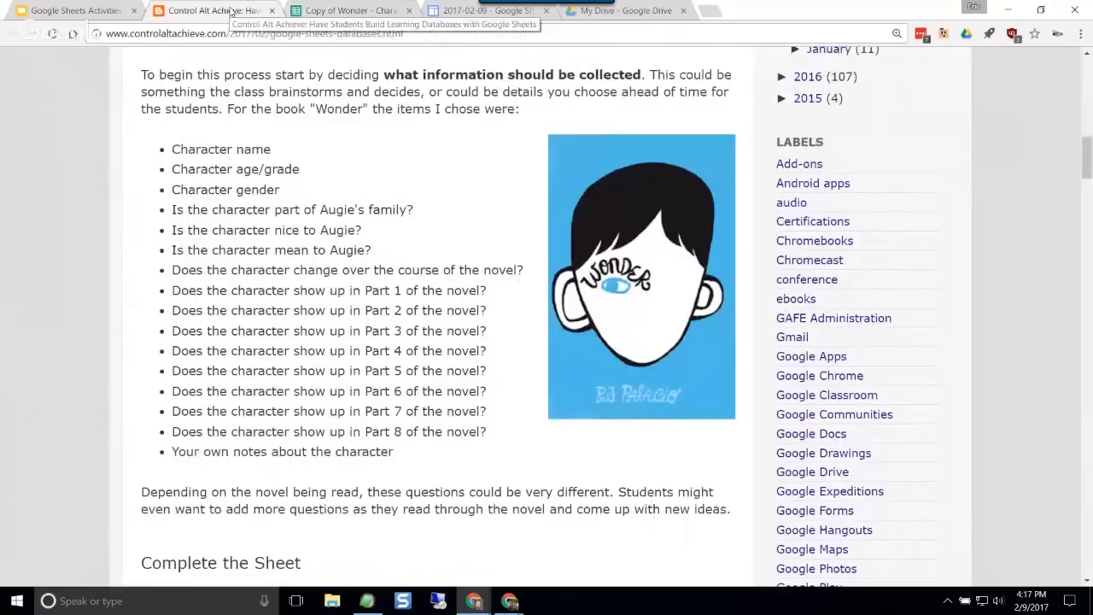
left_click(325, 10)
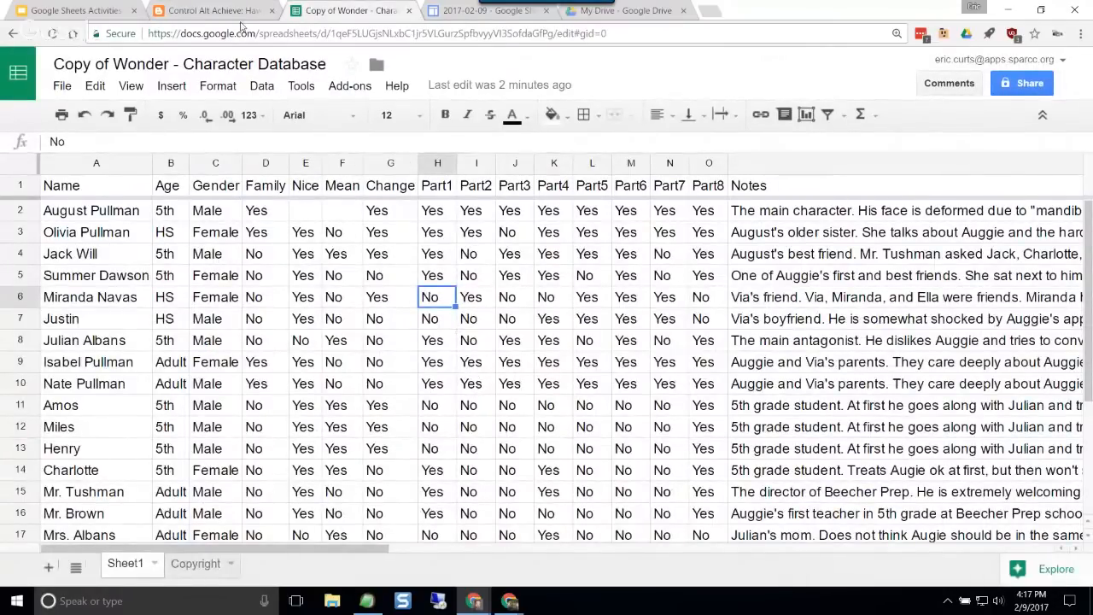
Step: Return to the blog post and find the Sorting section below the Wonder database link
left_click(241, 10)
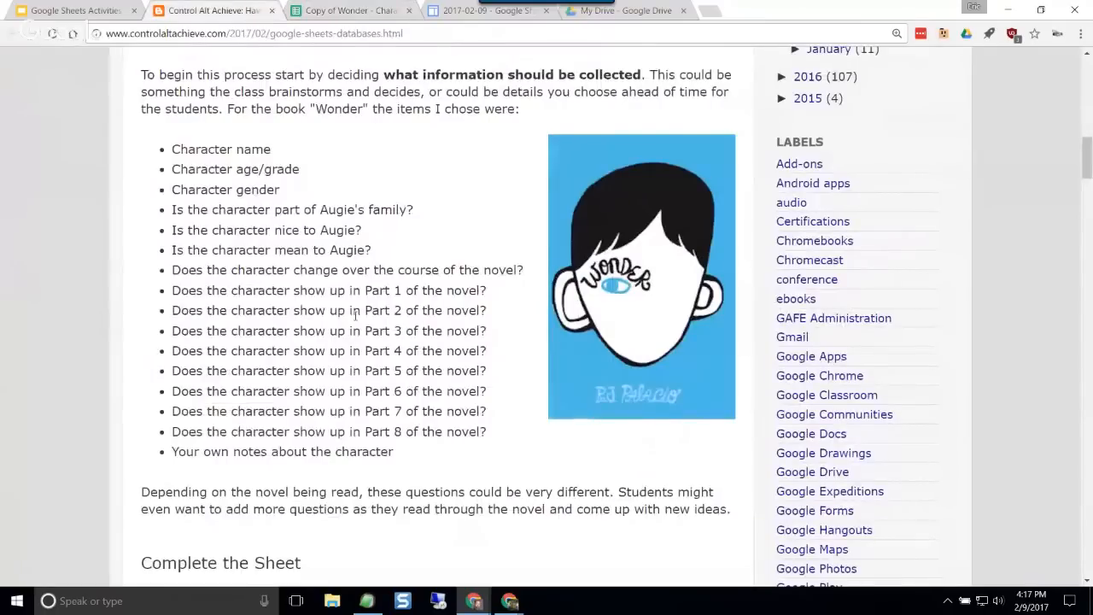
scroll(355, 314, "down", 3)
scroll(355, 314, "down", 15)
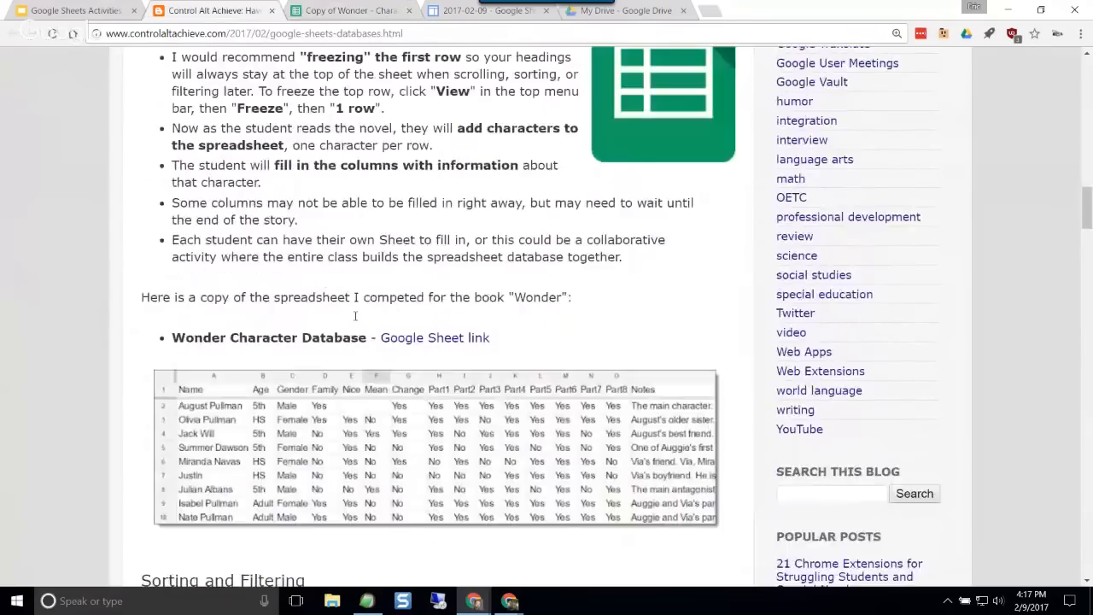
scroll(355, 315, "down", 2)
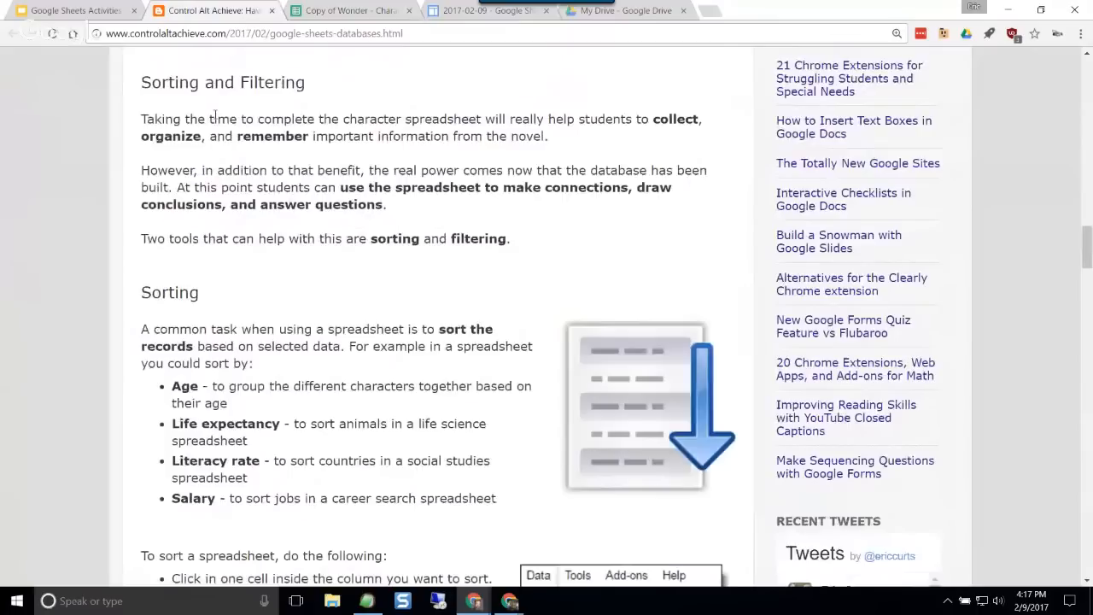
scroll(327, 311, "down", 3)
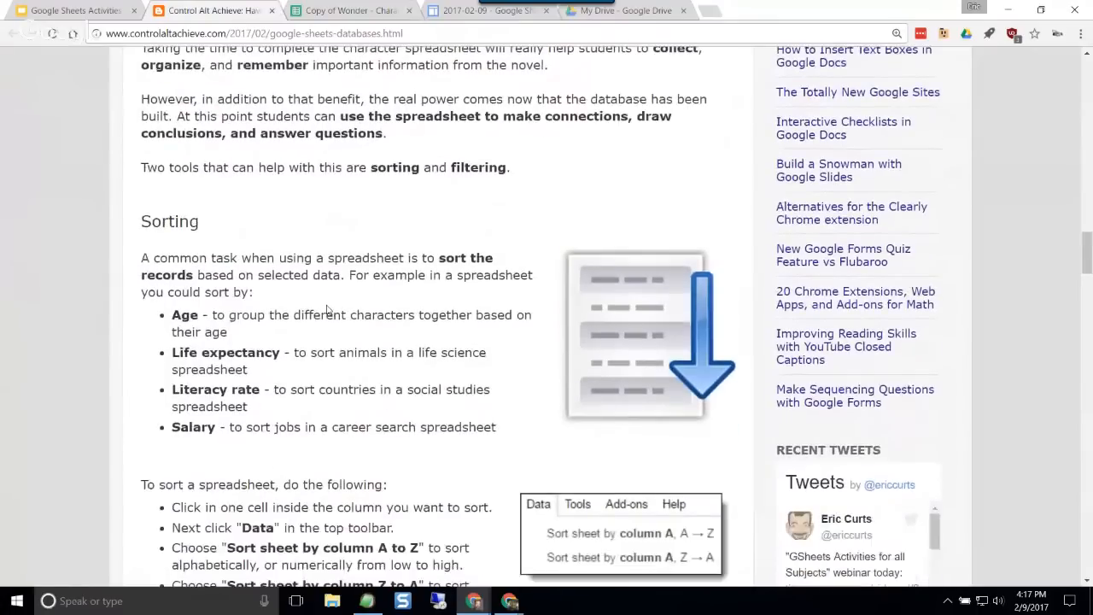
scroll(346, 321, "down", 2)
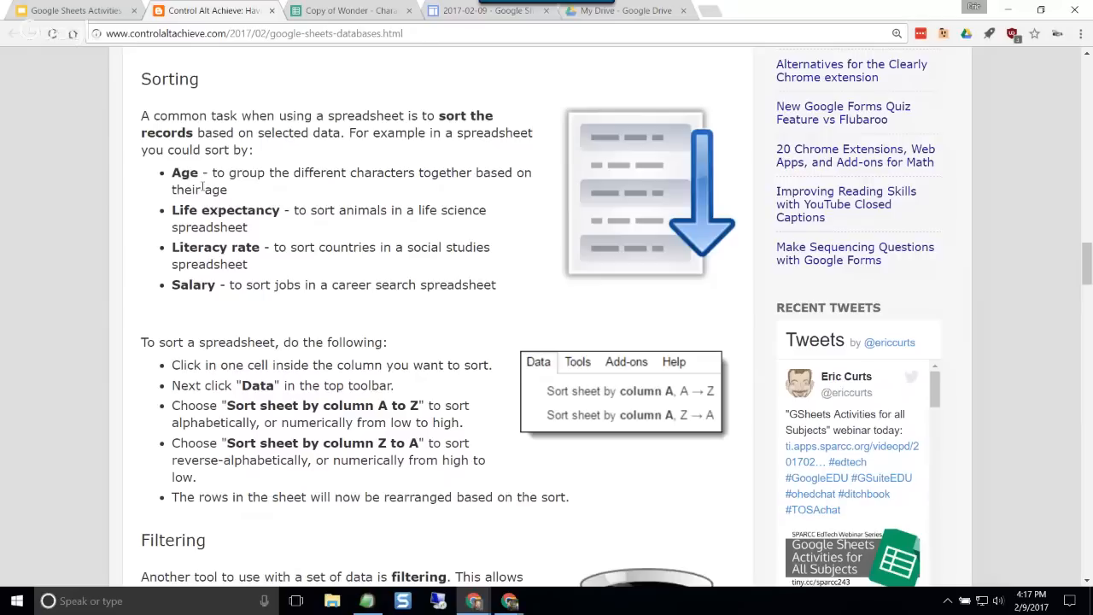
Step: Review the blog's Age, Life expectancy, Literacy rate and Salary sorting examples, and reopen the copied Wonder database
left_click_drag(180, 173, 231, 188)
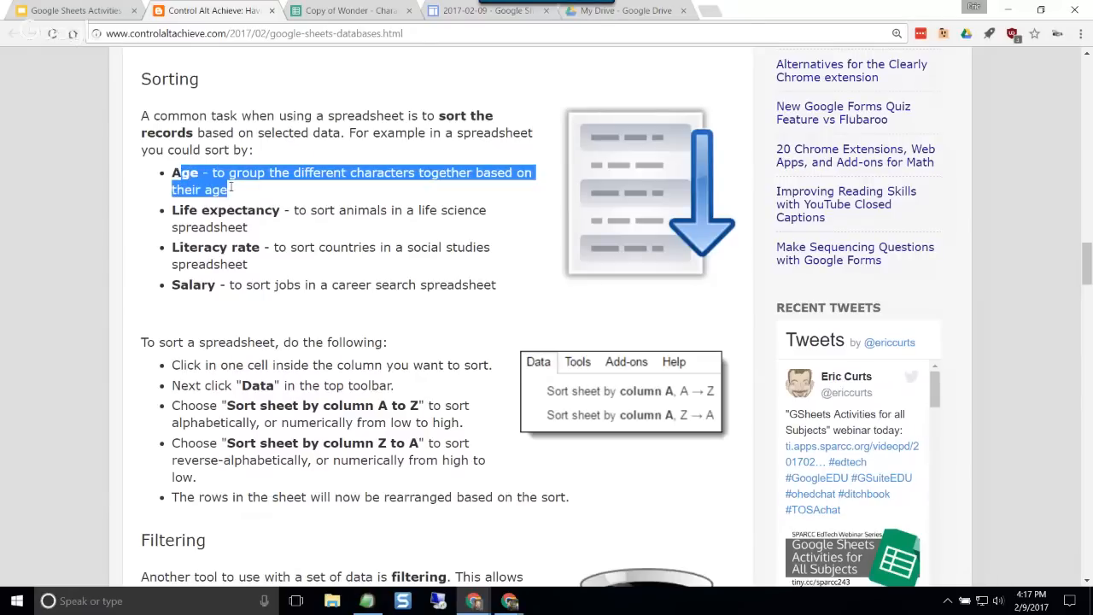
left_click(339, 175)
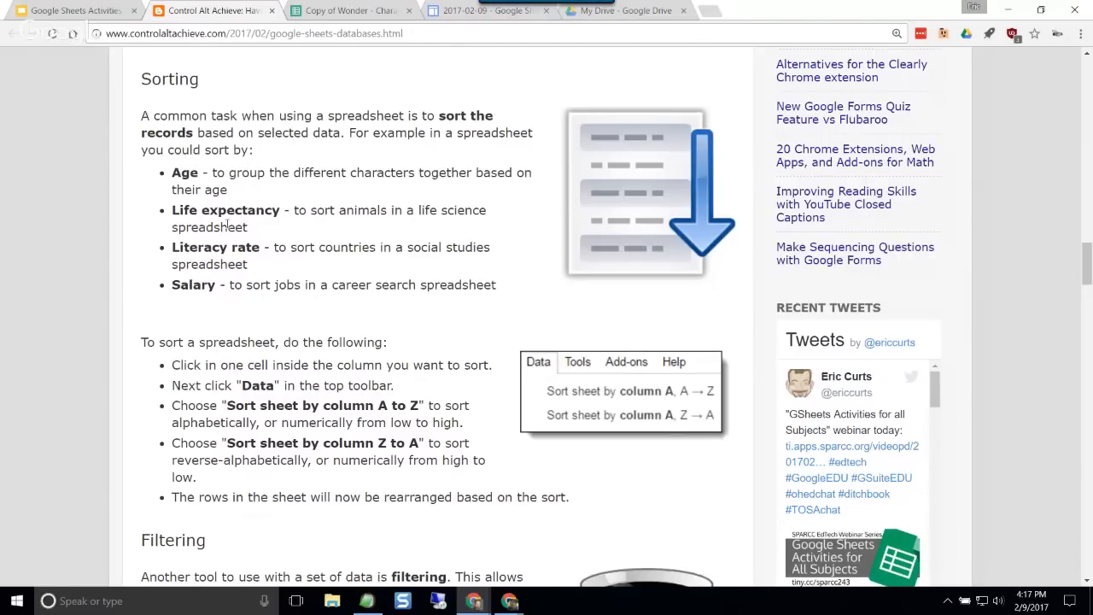
left_click_drag(322, 216, 392, 221)
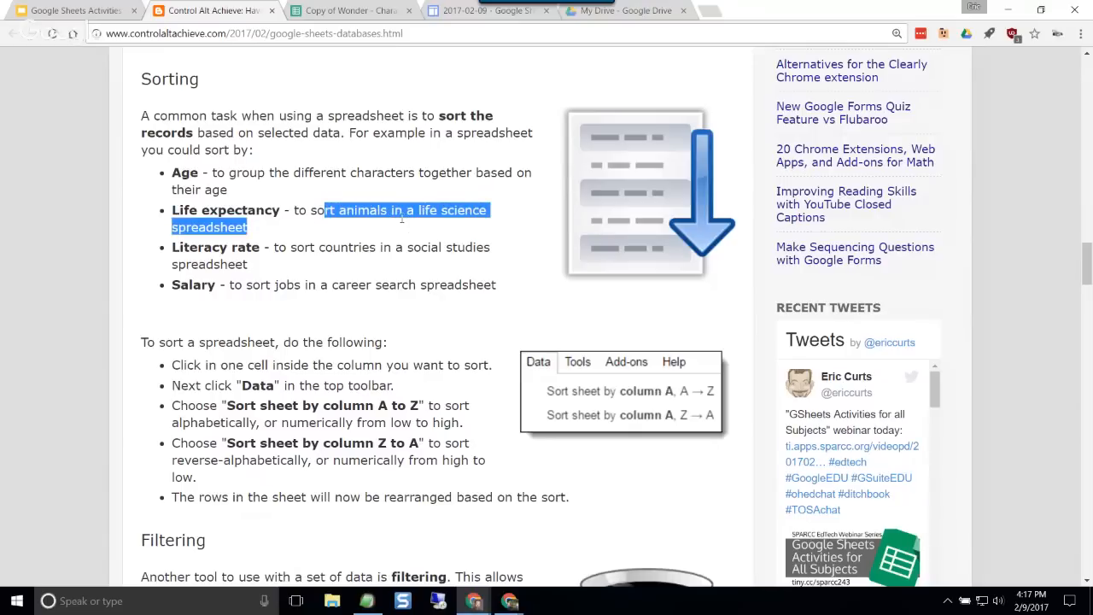
left_click(401, 215)
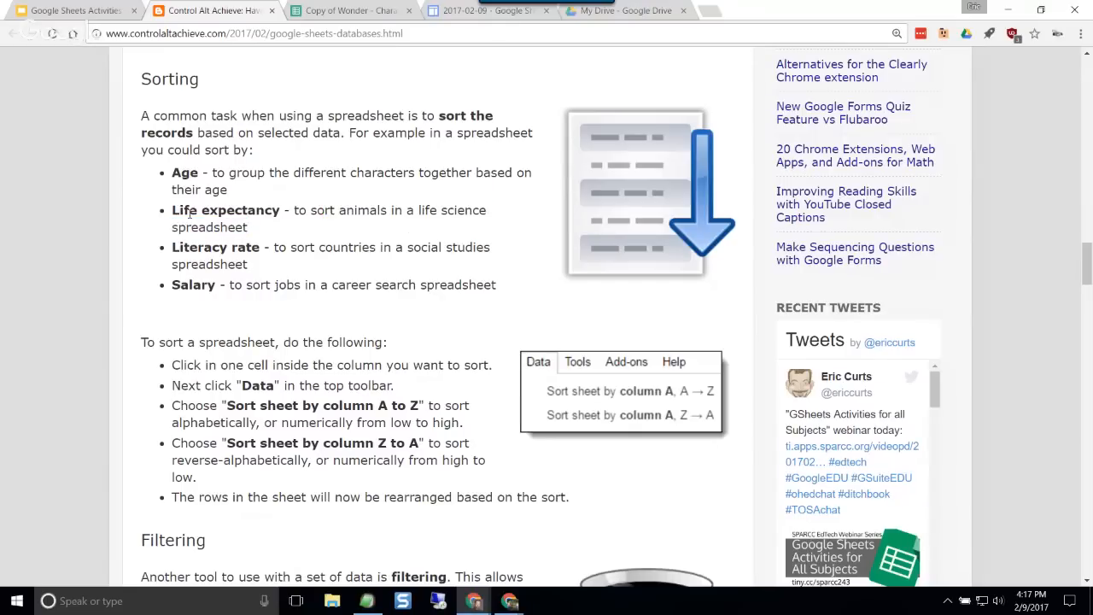
left_click_drag(193, 214, 344, 224)
left_click(341, 245)
left_click_drag(322, 249, 321, 259)
left_click(304, 250)
left_click_drag(295, 291, 406, 288)
left_click(406, 288)
left_click_drag(190, 288, 233, 288)
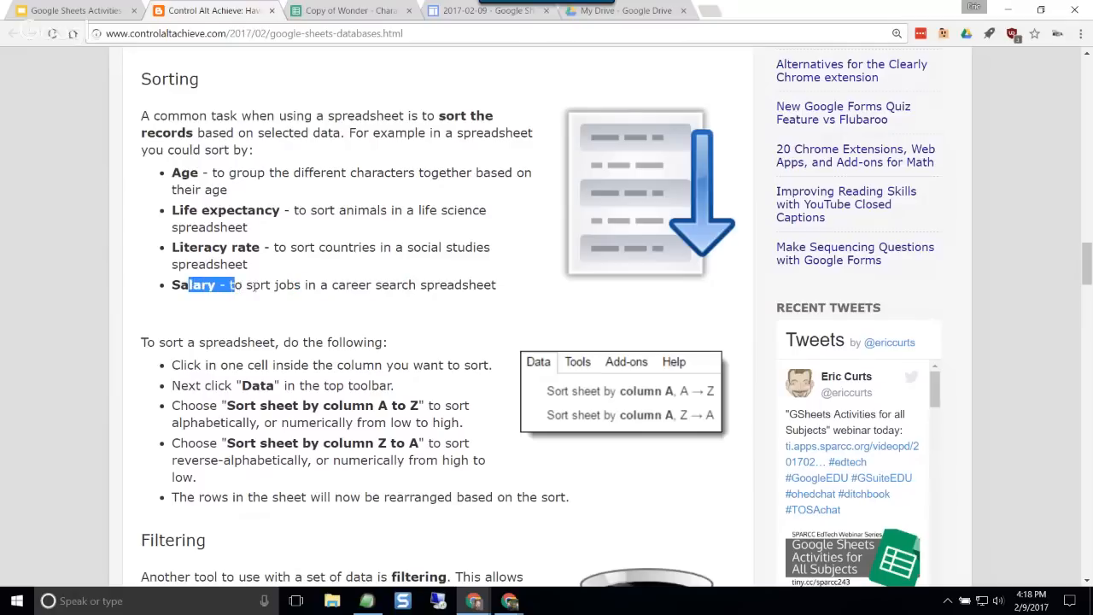
left_click(256, 287)
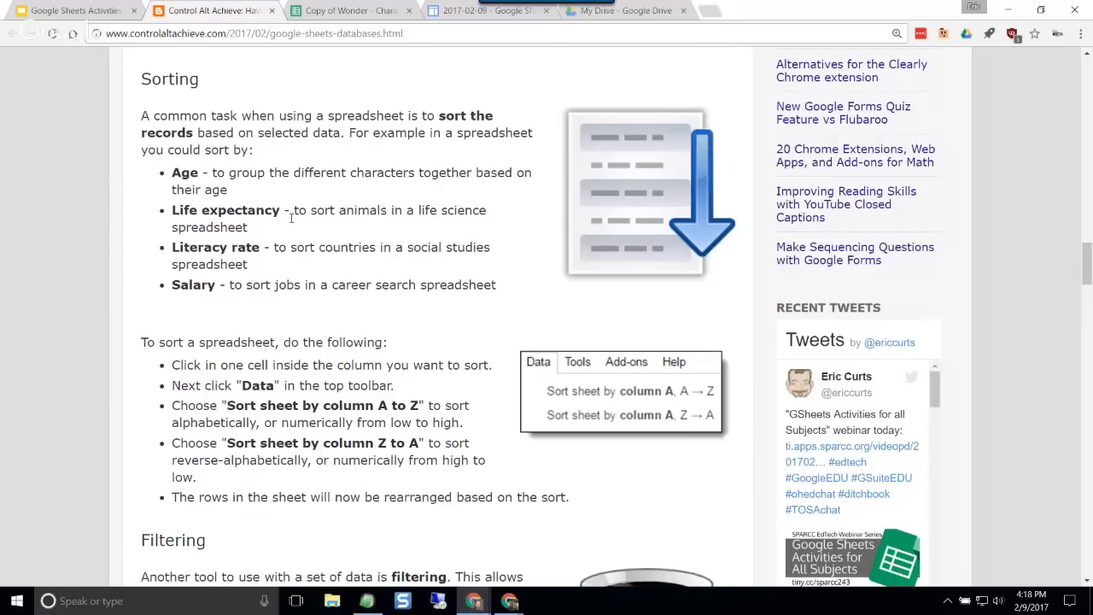
left_click(357, 11)
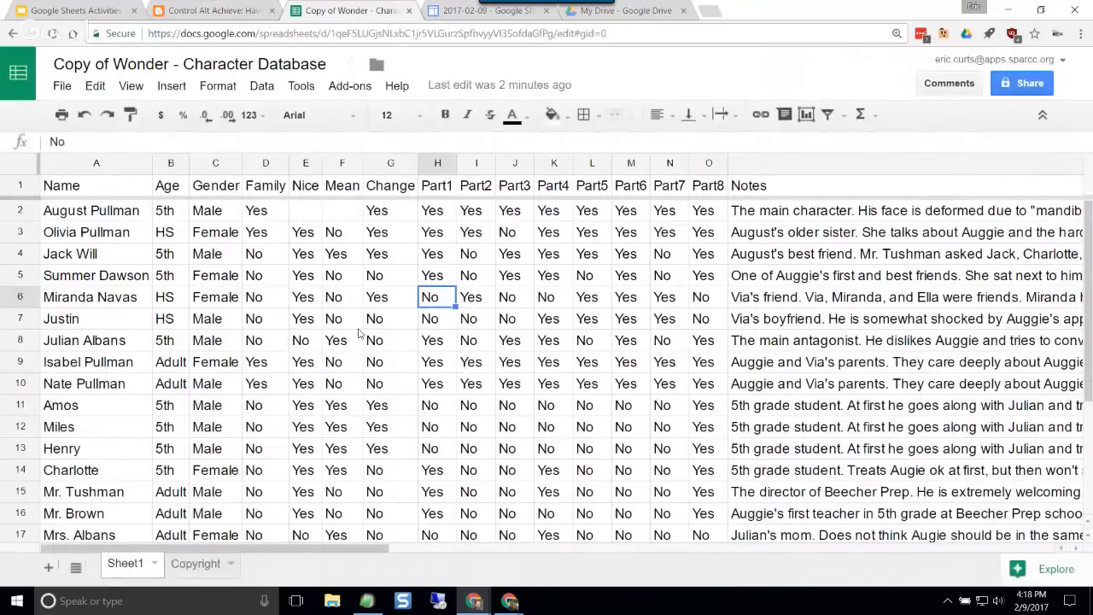
Step: Unfreeze the header row of the character sheet and check how the headings behave while scrolling
left_click(110, 187)
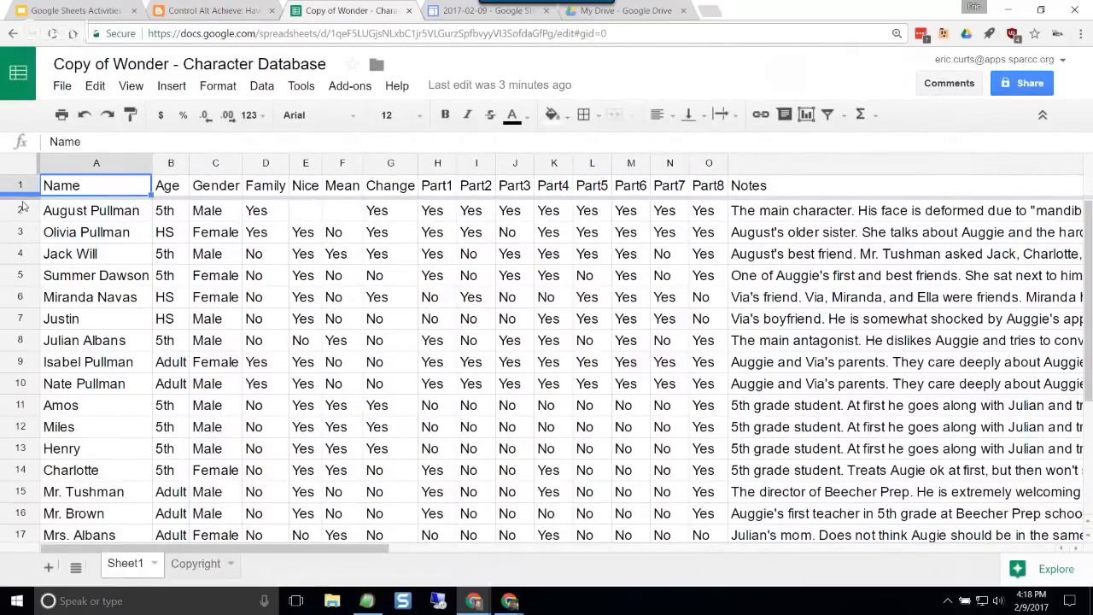
left_click_drag(24, 205, 24, 196)
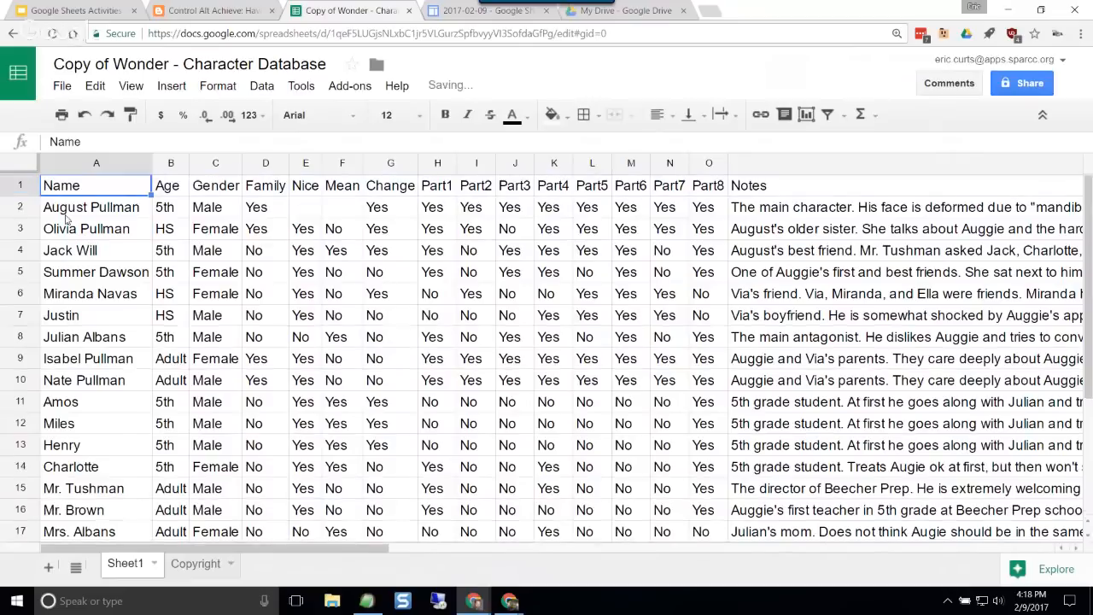
left_click(214, 186)
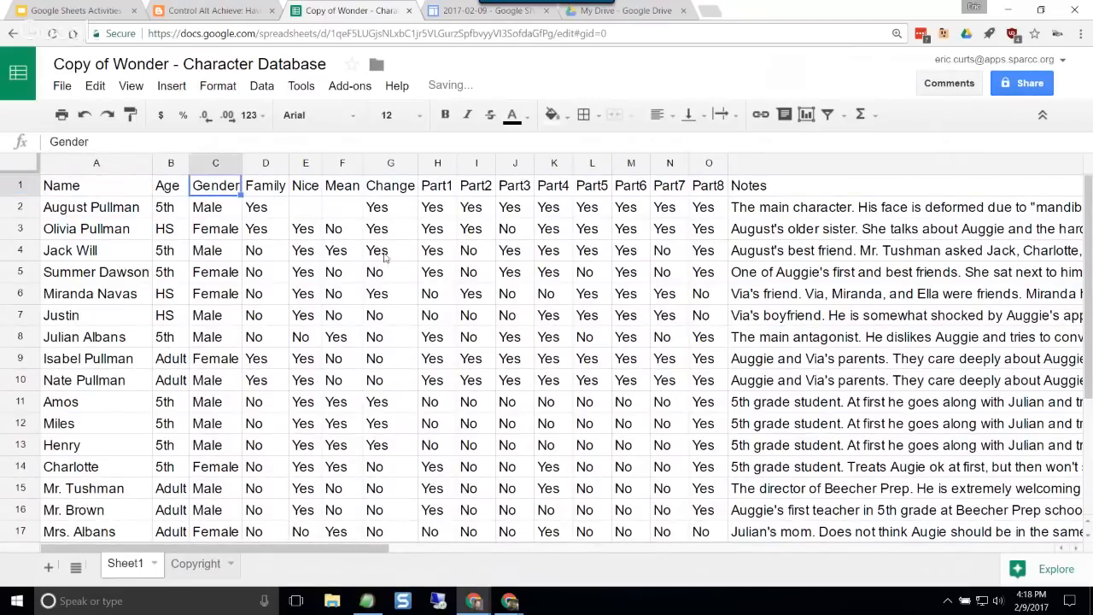
scroll(386, 324, "down", 2)
scroll(384, 321, "up", 2)
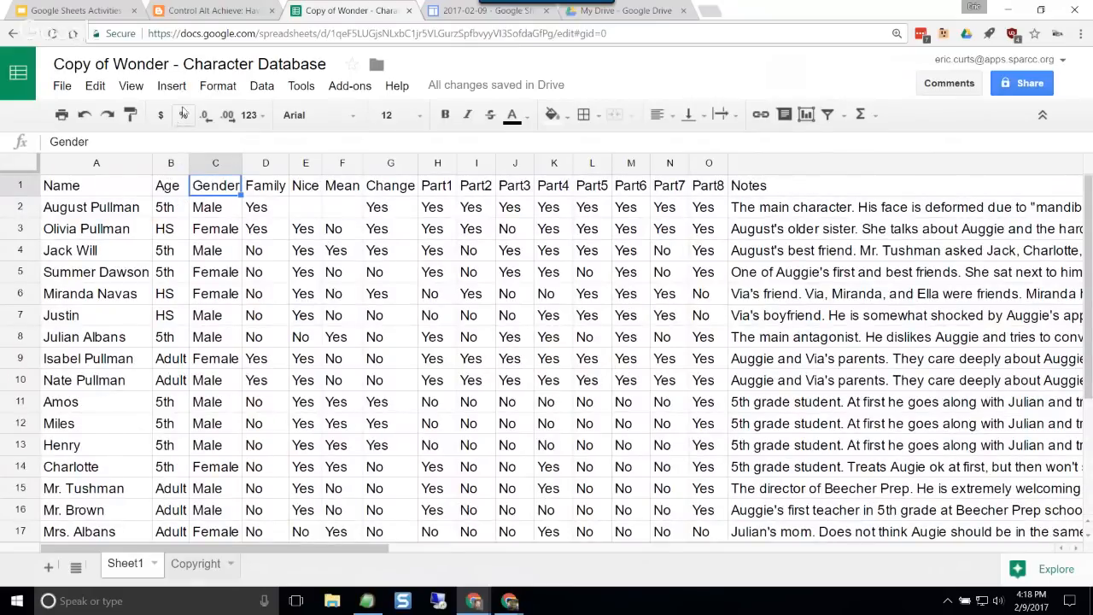
Step: Freeze 1 row so the column headings stay in place, and check it by scrolling through the characters
left_click(135, 88)
mouse_move(165, 116)
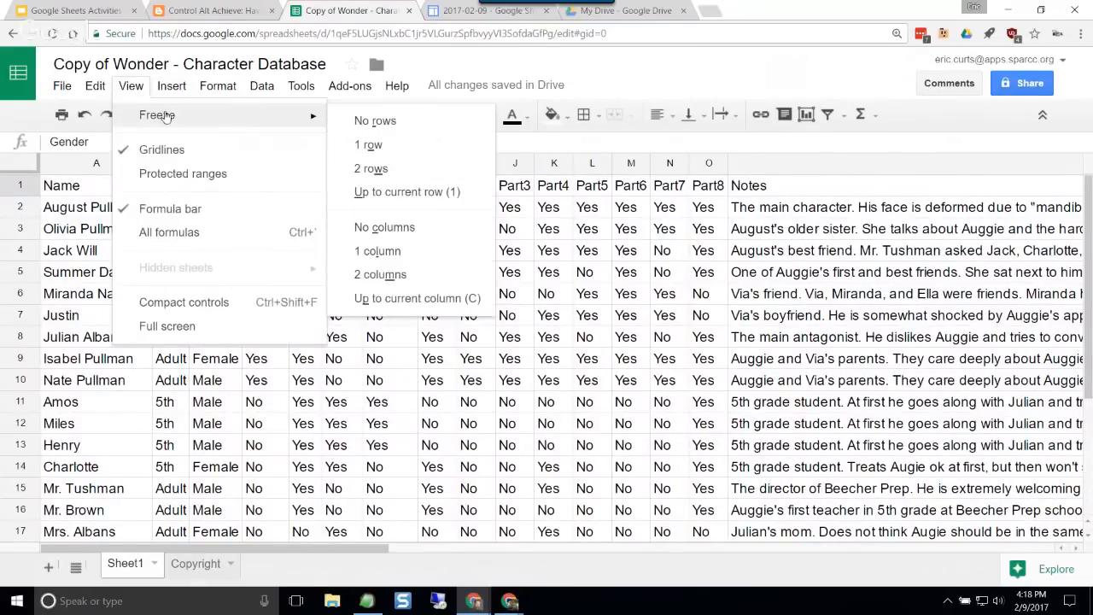
left_click(358, 147)
scroll(310, 295, "down", 3)
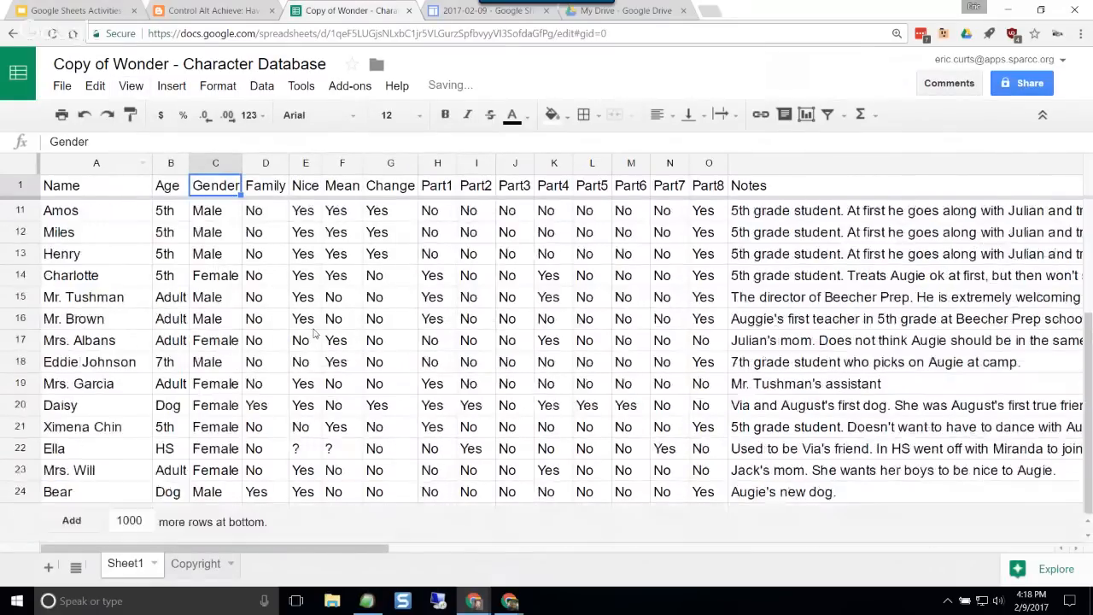
scroll(312, 316, "up", 3)
scroll(314, 331, "down", 3)
scroll(314, 331, "up", 3)
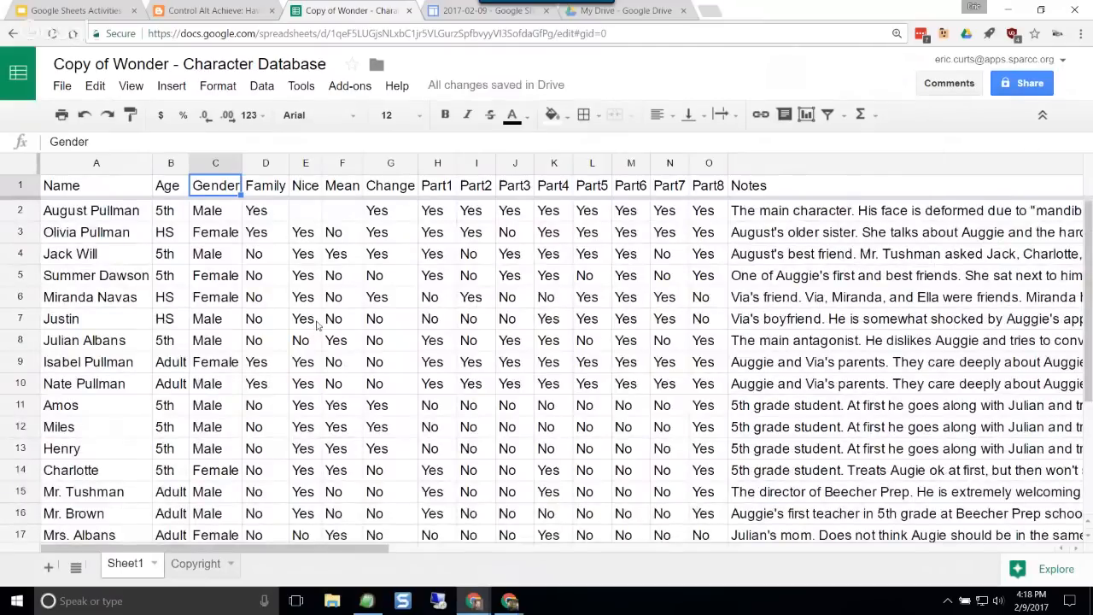
Step: Sort the character sheet by the Age column (column B) from A to Z
left_click(368, 322)
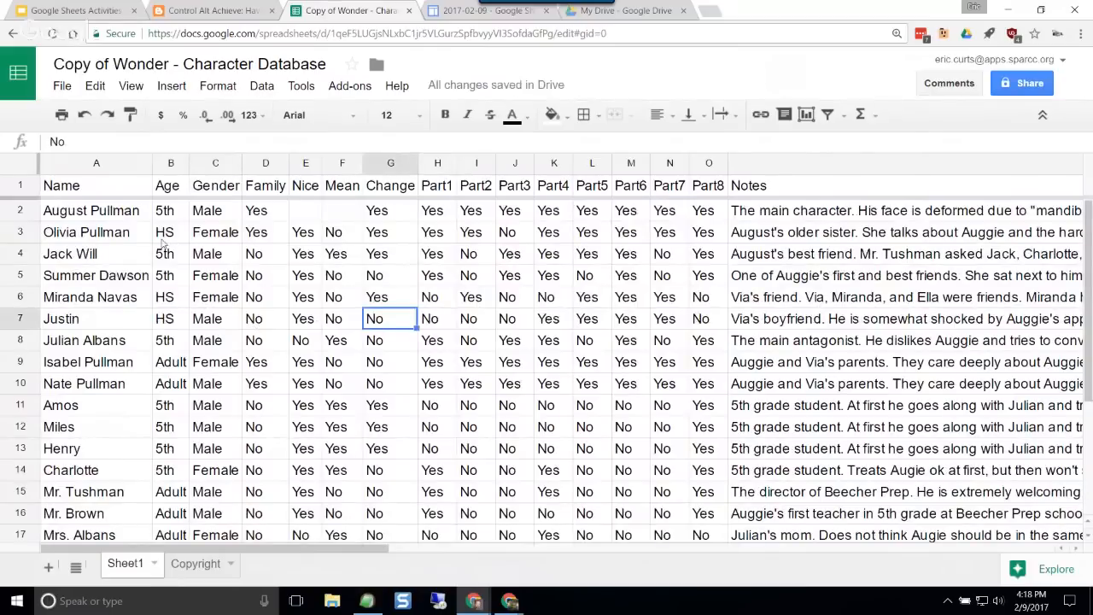
left_click(172, 294)
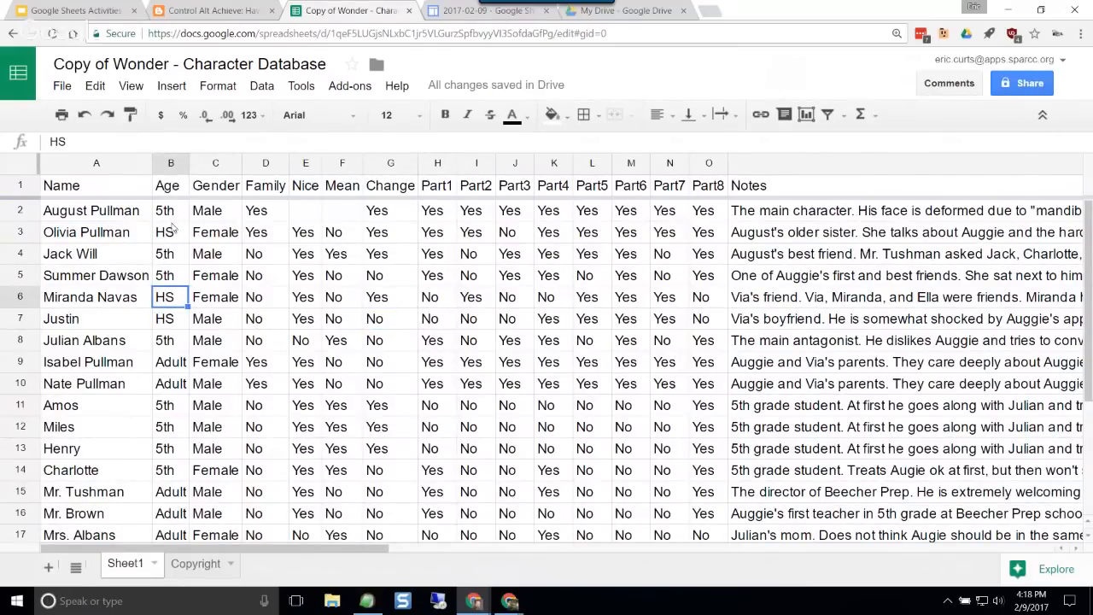
left_click(171, 367)
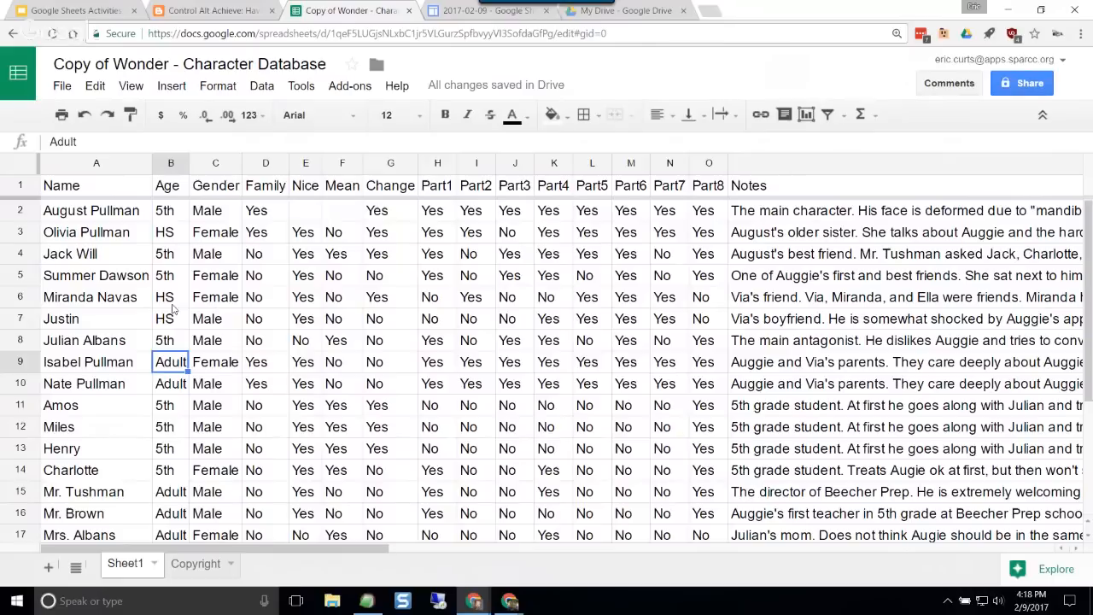
left_click(174, 301)
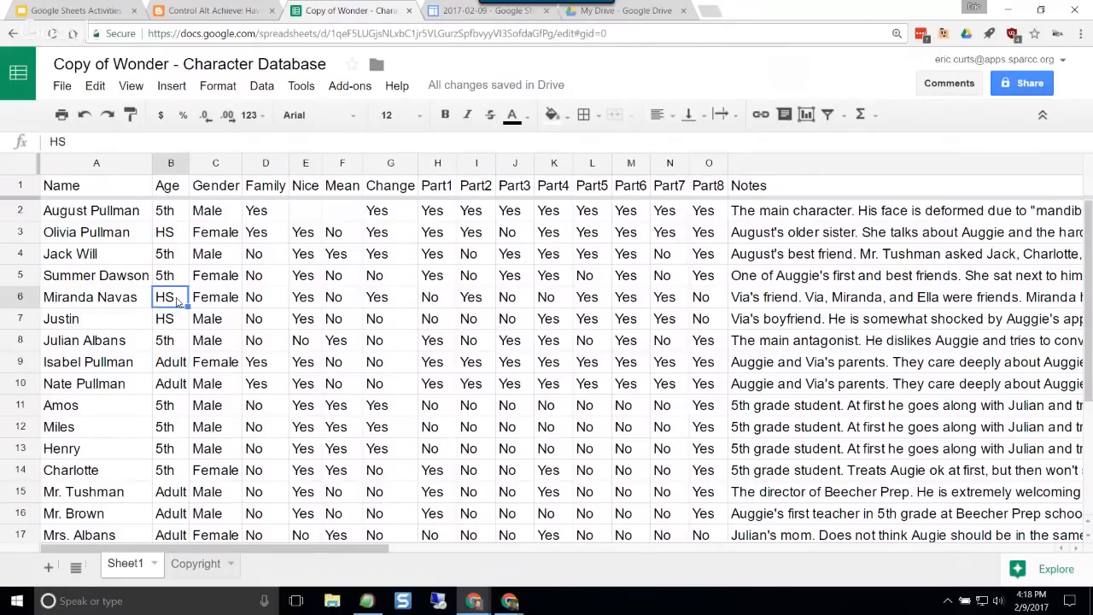
left_click(265, 87)
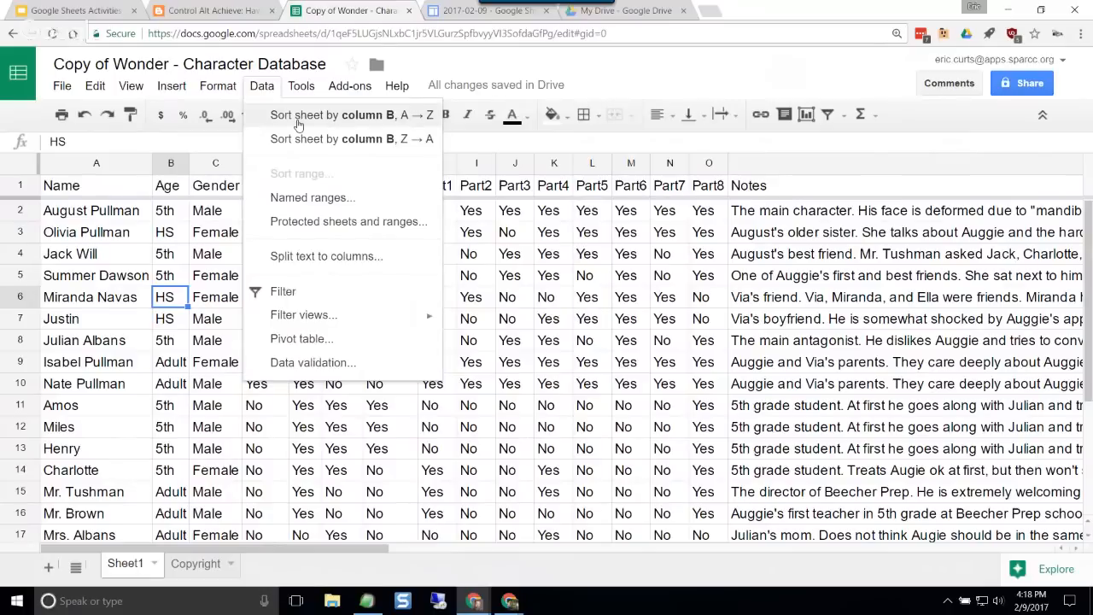
left_click(374, 123)
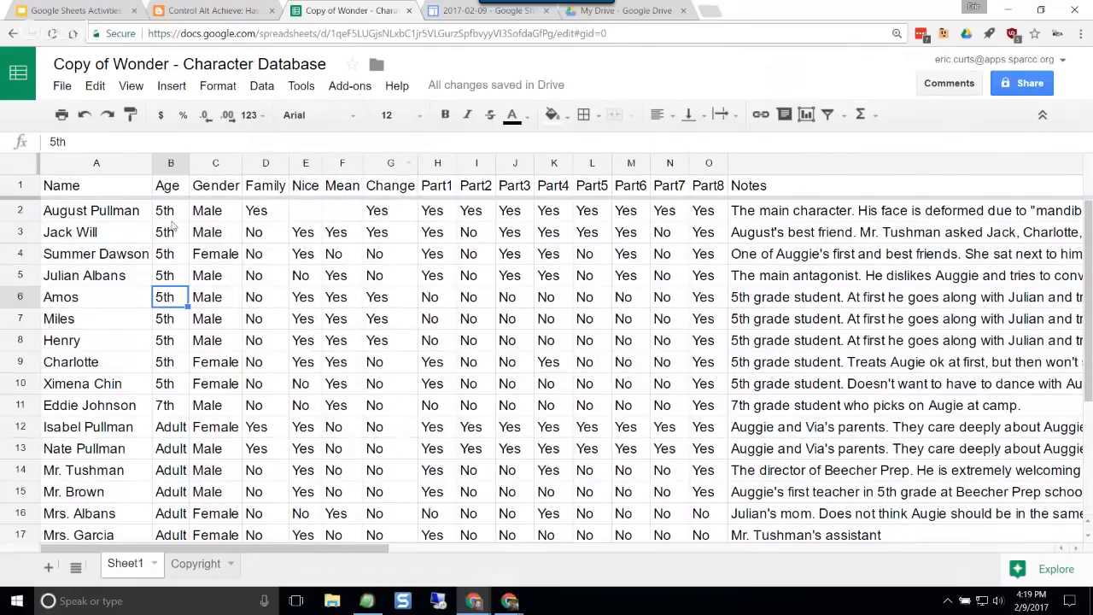
Step: Examine how the sorted Age column groups the 5th, 7th, Adult, Dog and HS characters
left_click_drag(173, 221, 177, 382)
left_click(179, 404)
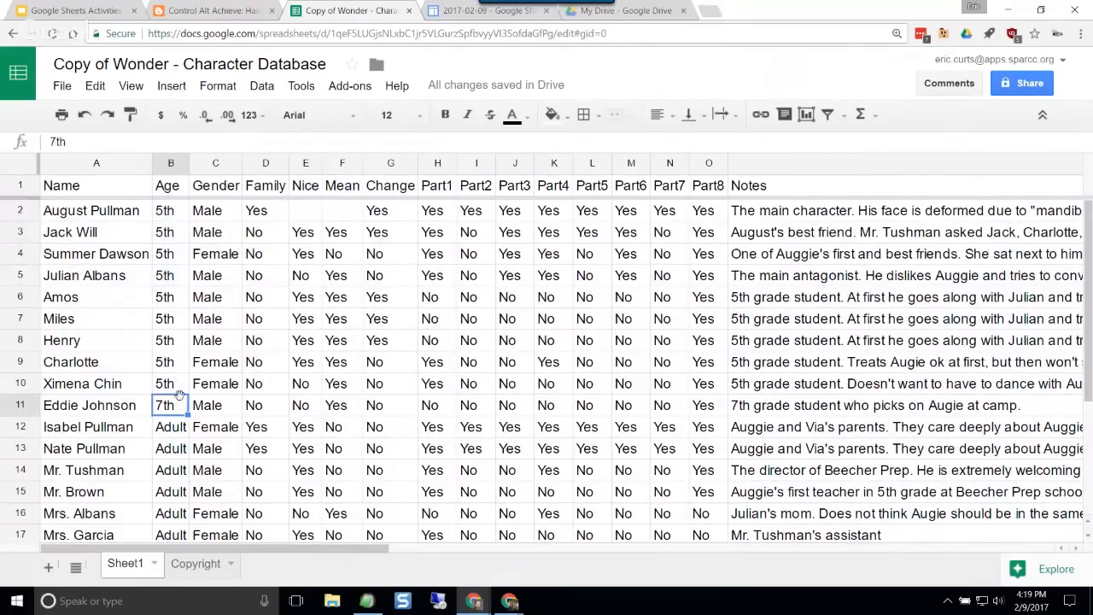
scroll(182, 386, "down", 2)
left_click_drag(177, 318, 184, 385)
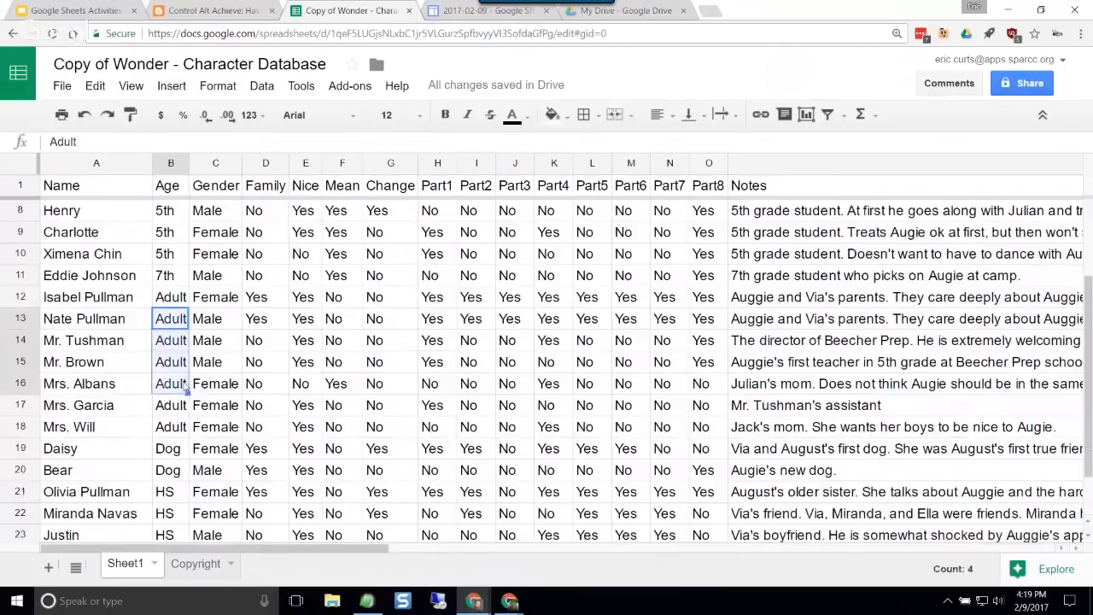
left_click(192, 386)
scroll(190, 387, "down", 1)
left_click(177, 387)
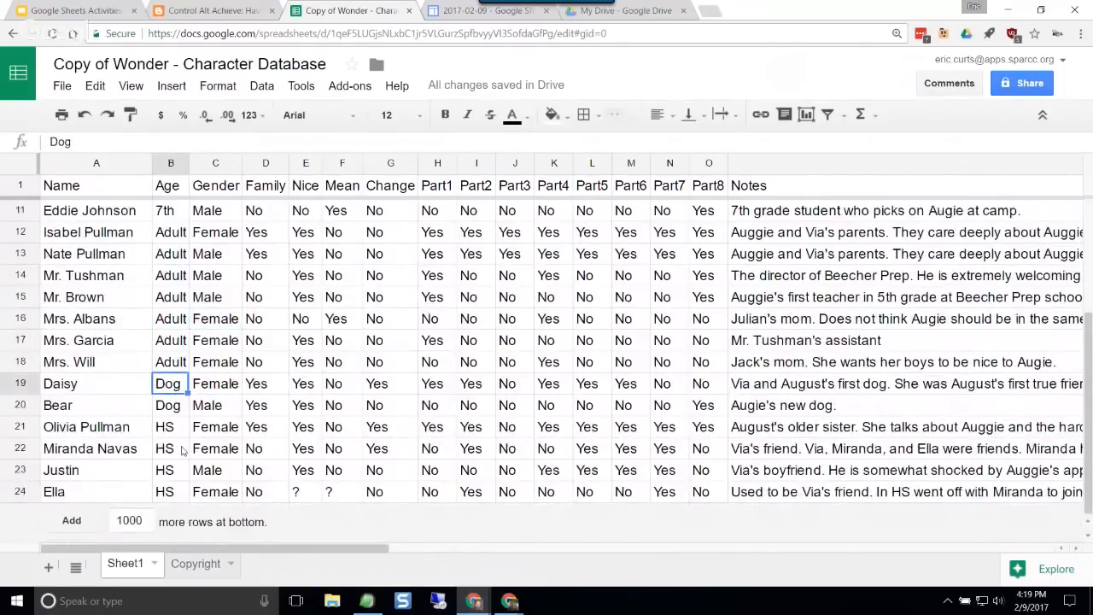
left_click_drag(169, 426, 175, 470)
left_click(248, 427)
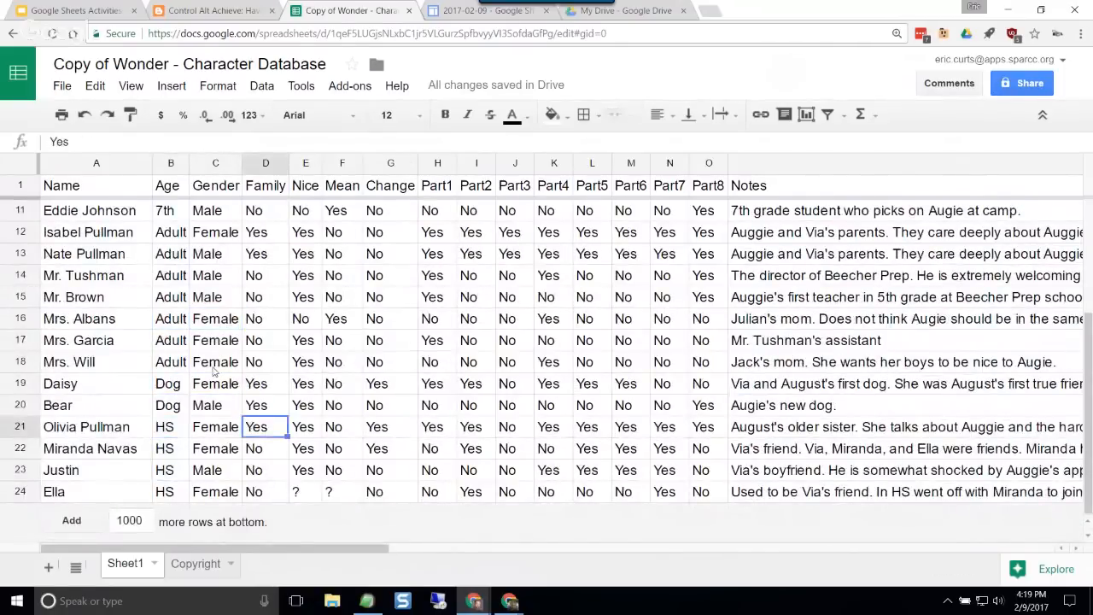
scroll(215, 371, "up", 5)
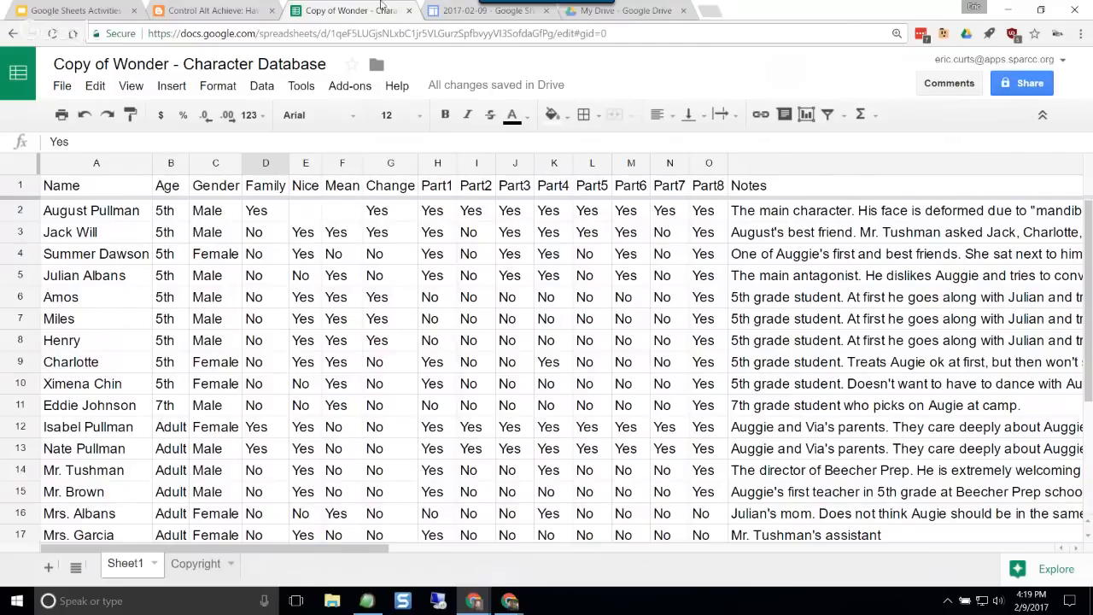
Step: Review the blog post's Filtering section with its sample questions and instructions, and go back to the copied Wonder database
left_click(236, 10)
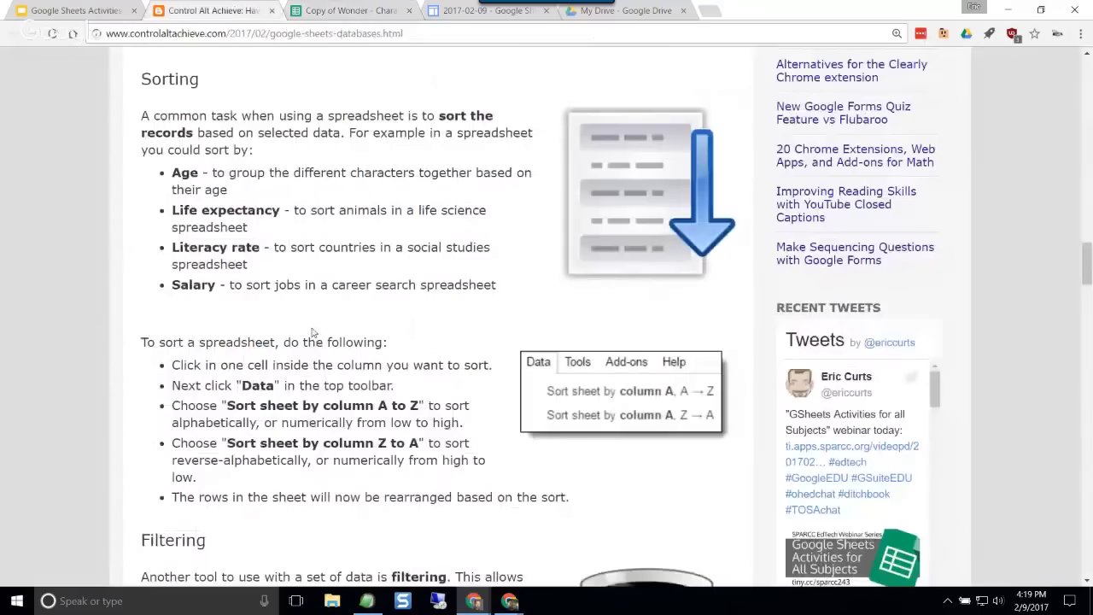
scroll(282, 256, "down", 5)
scroll(276, 256, "down", 3)
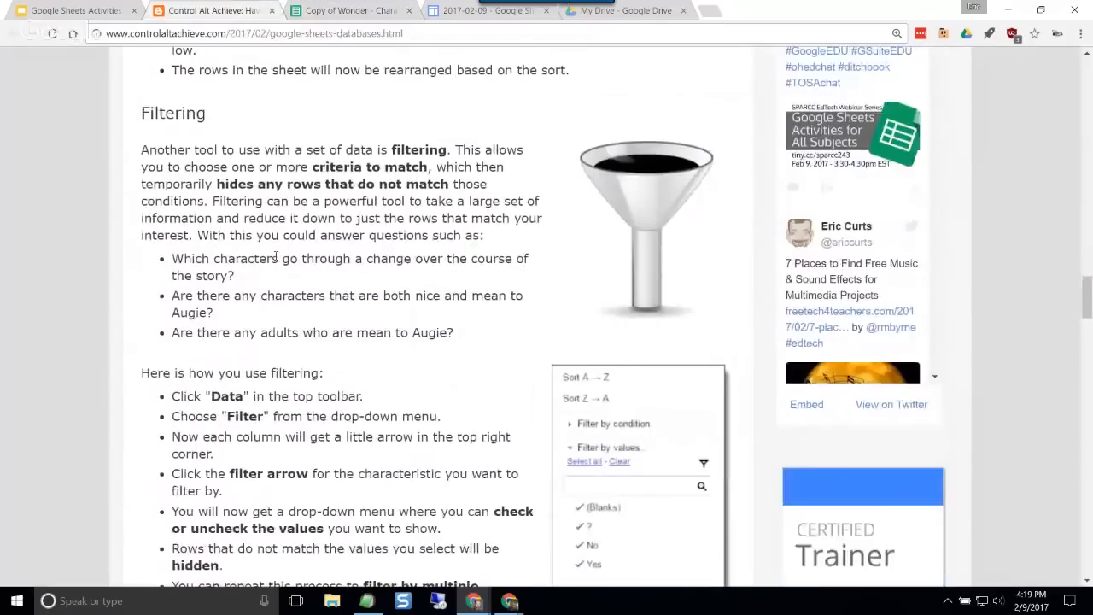
scroll(276, 257, "up", 1)
left_click_drag(248, 183, 376, 183)
left_click(396, 208)
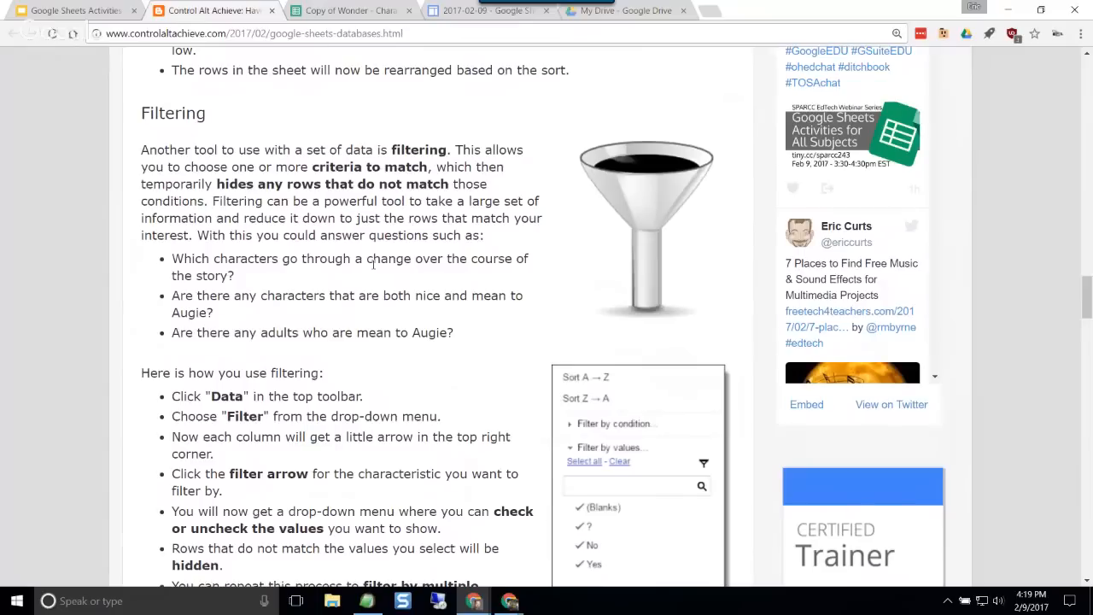
scroll(351, 263, "down", 3)
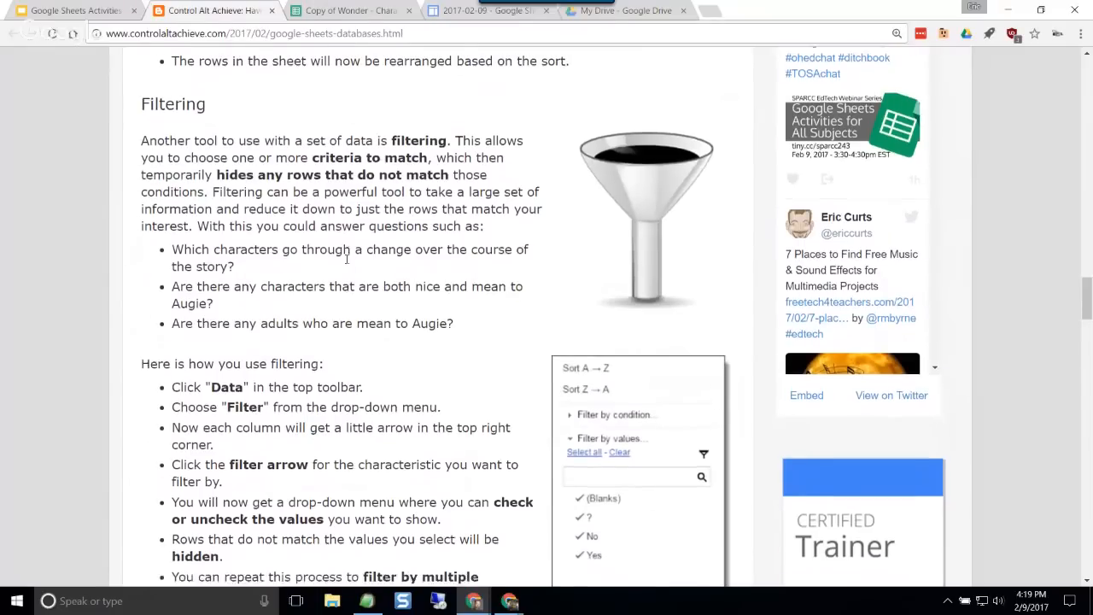
left_click(350, 12)
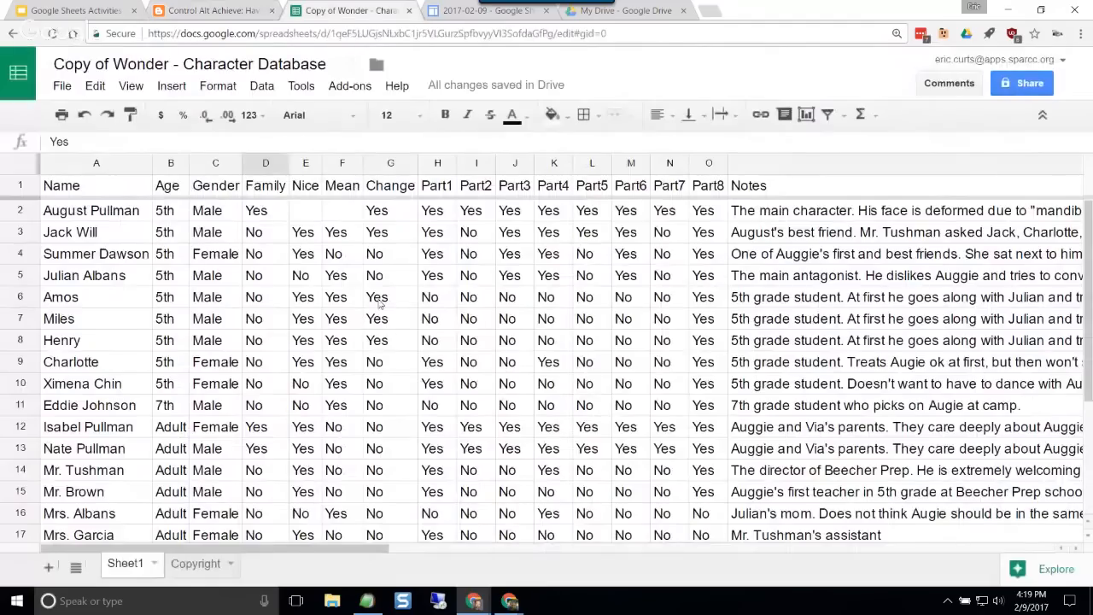
Step: Turn on filtering for the character data and check which values the Nice column offers
left_click(303, 324)
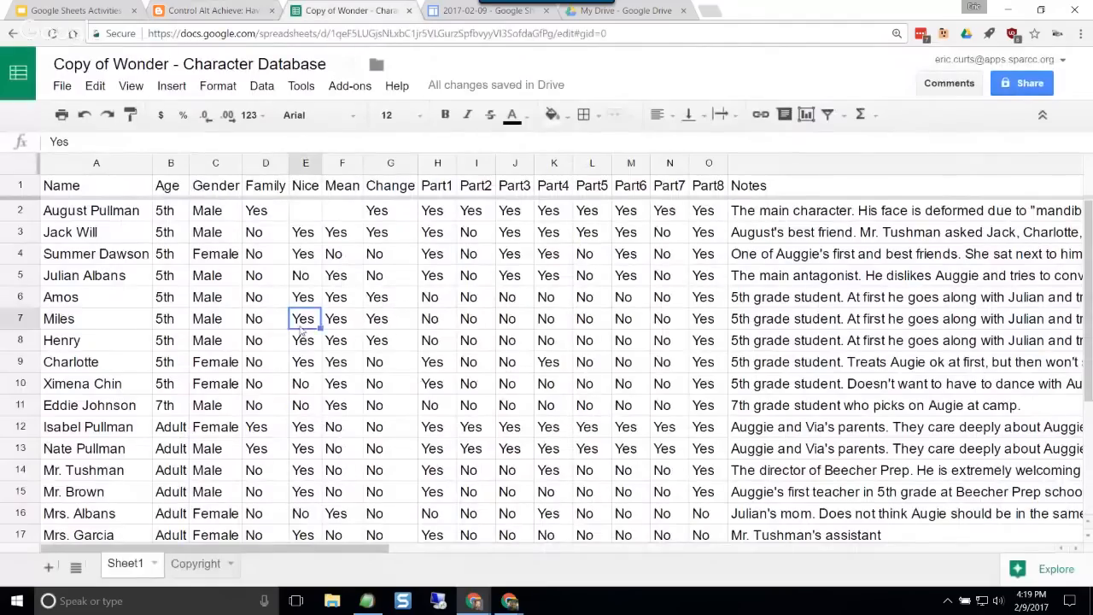
left_click(272, 91)
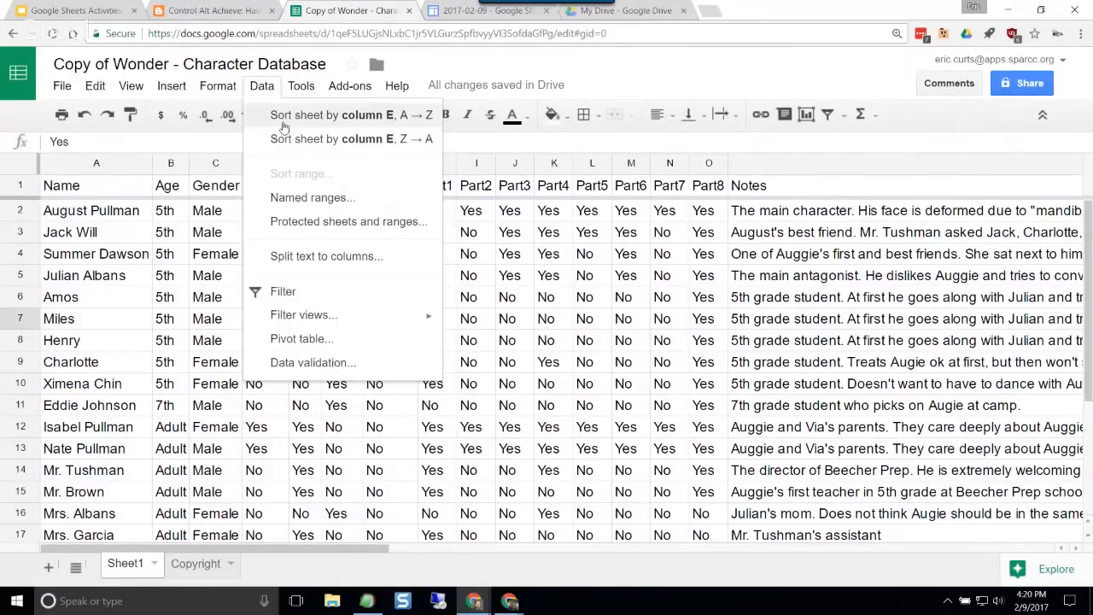
left_click(283, 292)
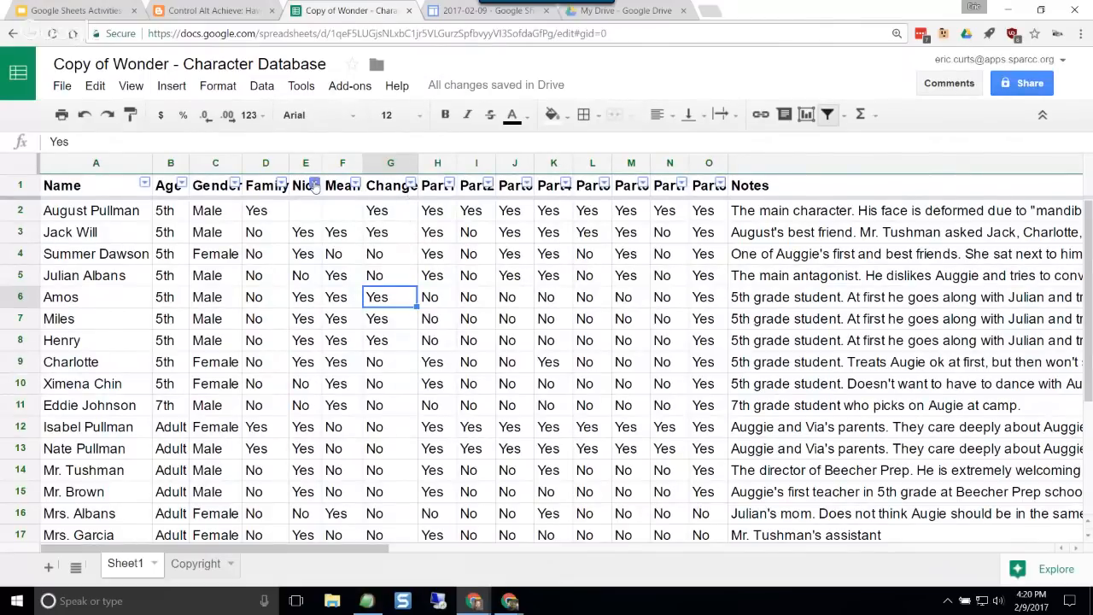
left_click(314, 186)
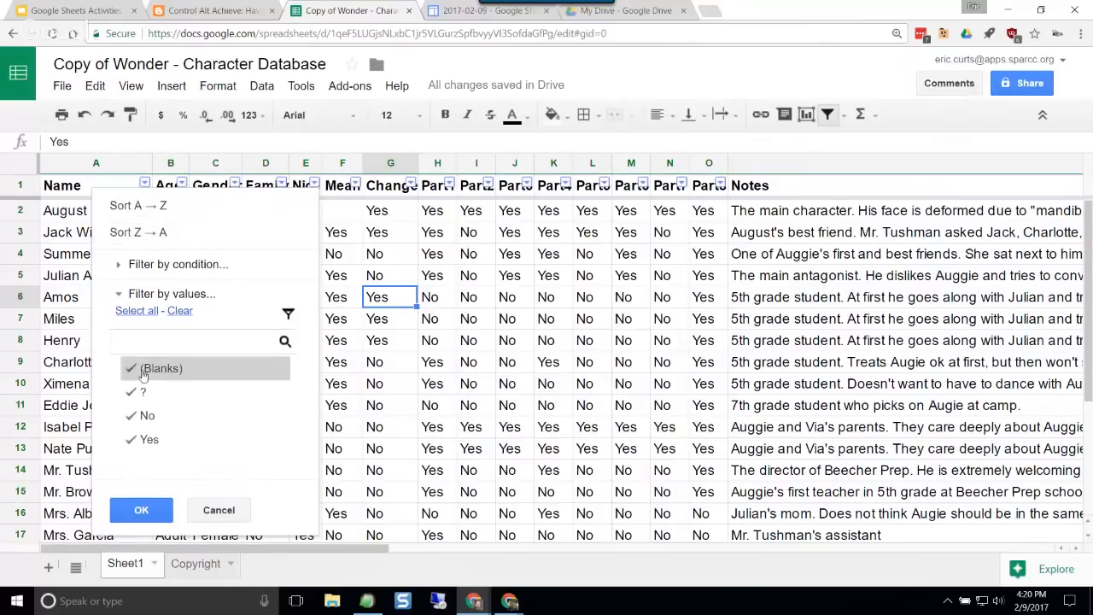
left_click(406, 262)
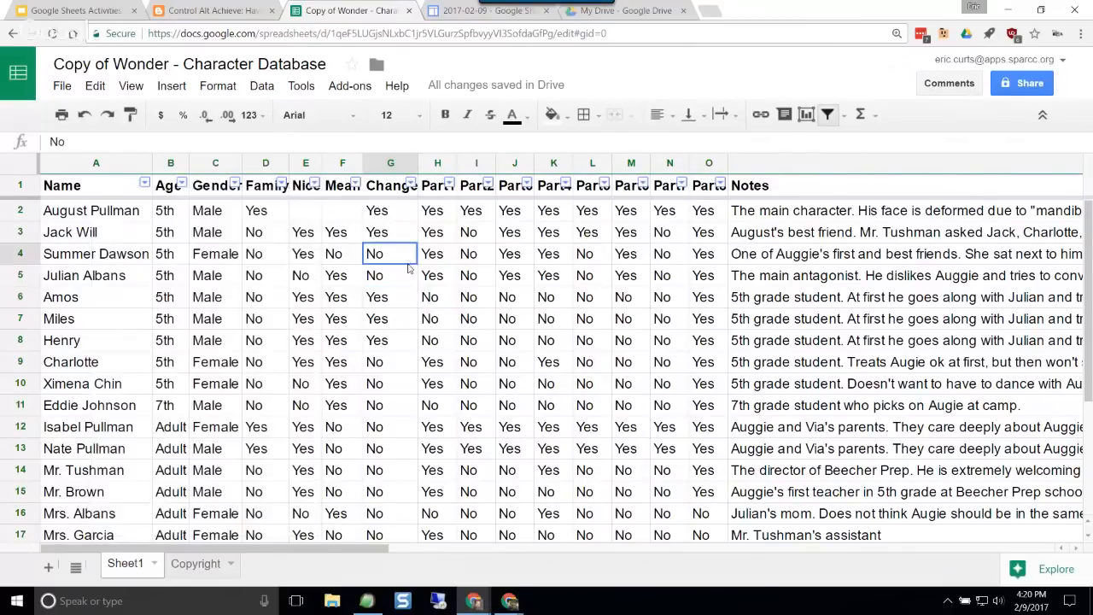
Step: Filter the Nice column to show only Yes, excluding the blanks, ? and No values
left_click(479, 347)
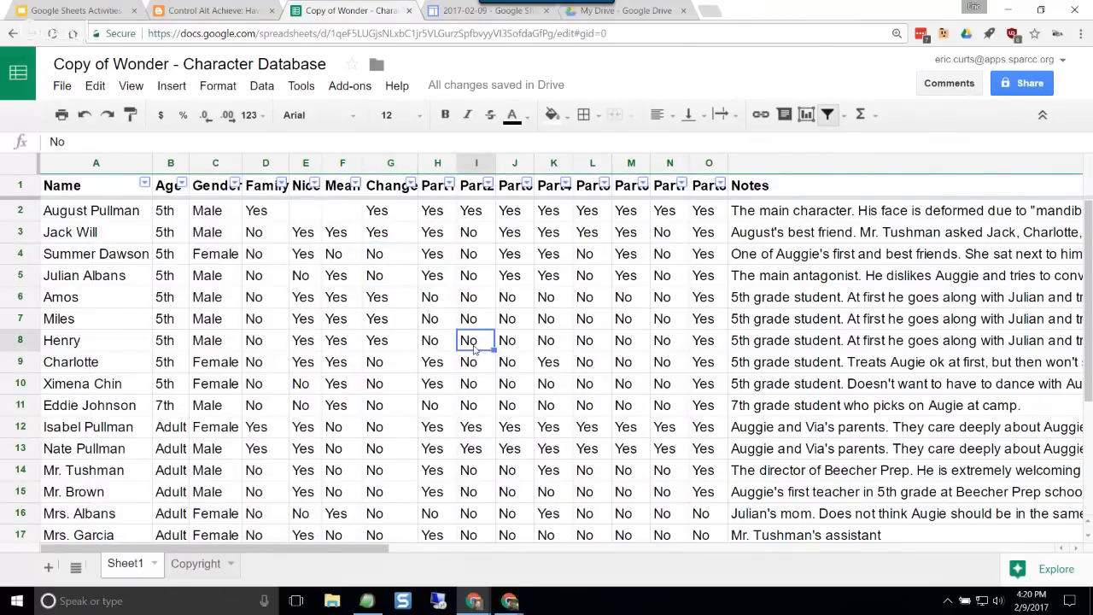
left_click(306, 237)
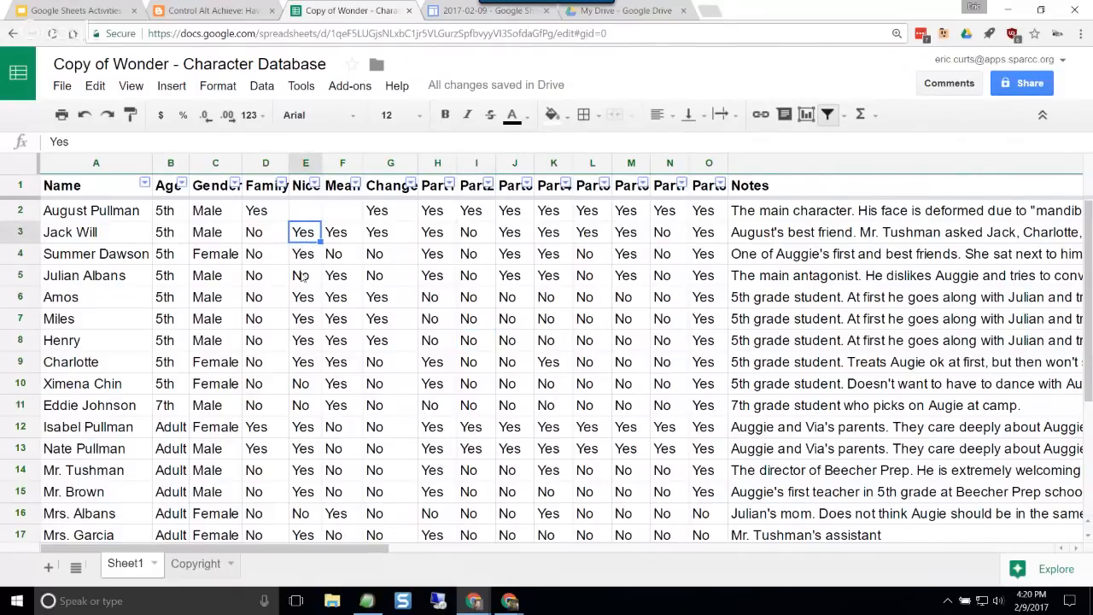
left_click(350, 242)
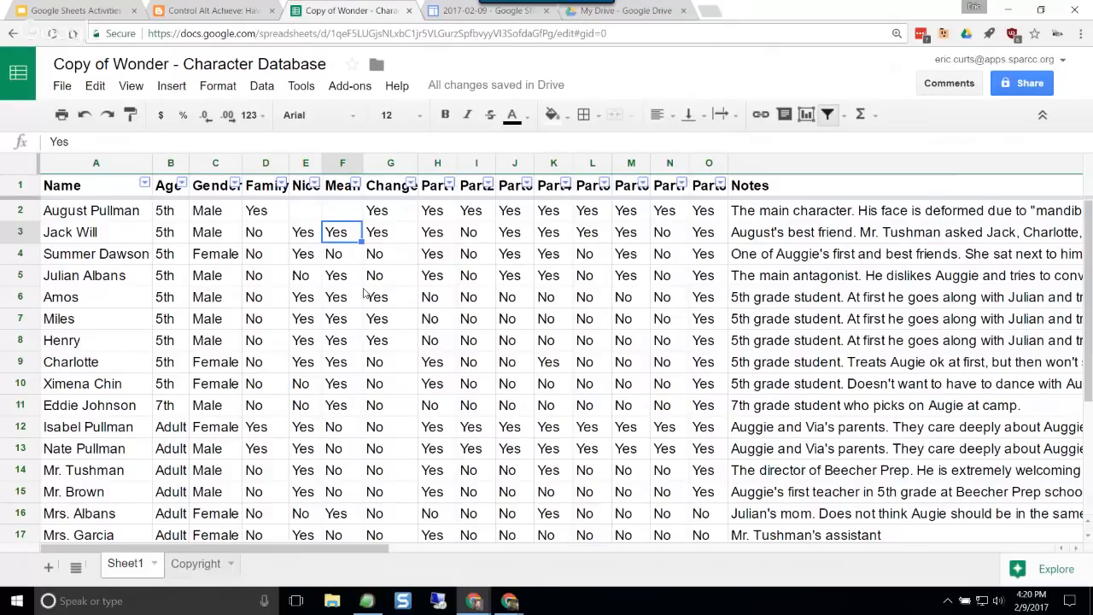
left_click(301, 303)
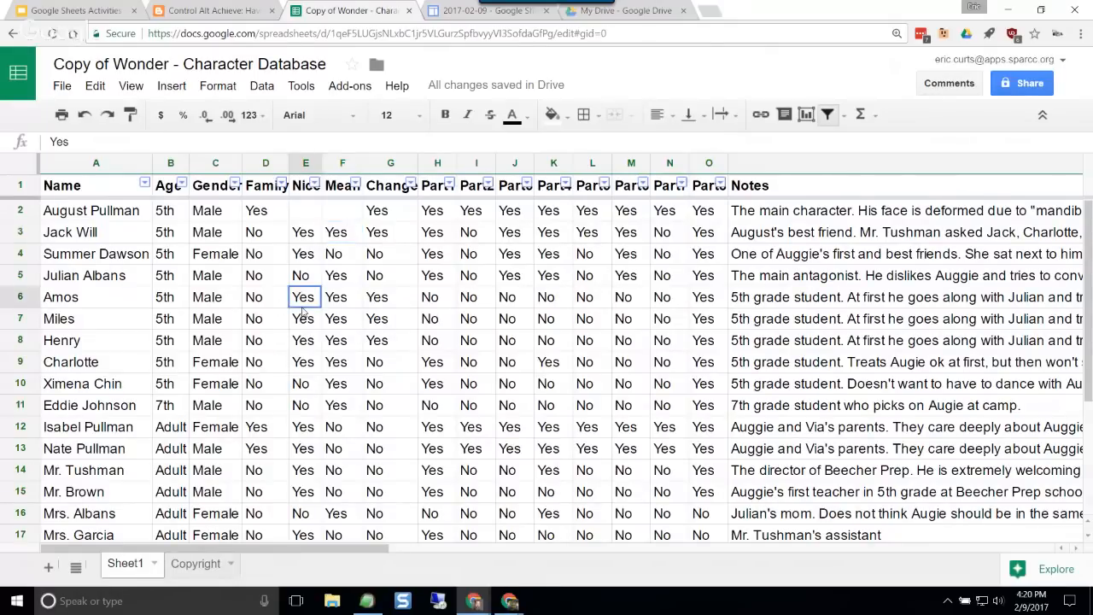
left_click(314, 185)
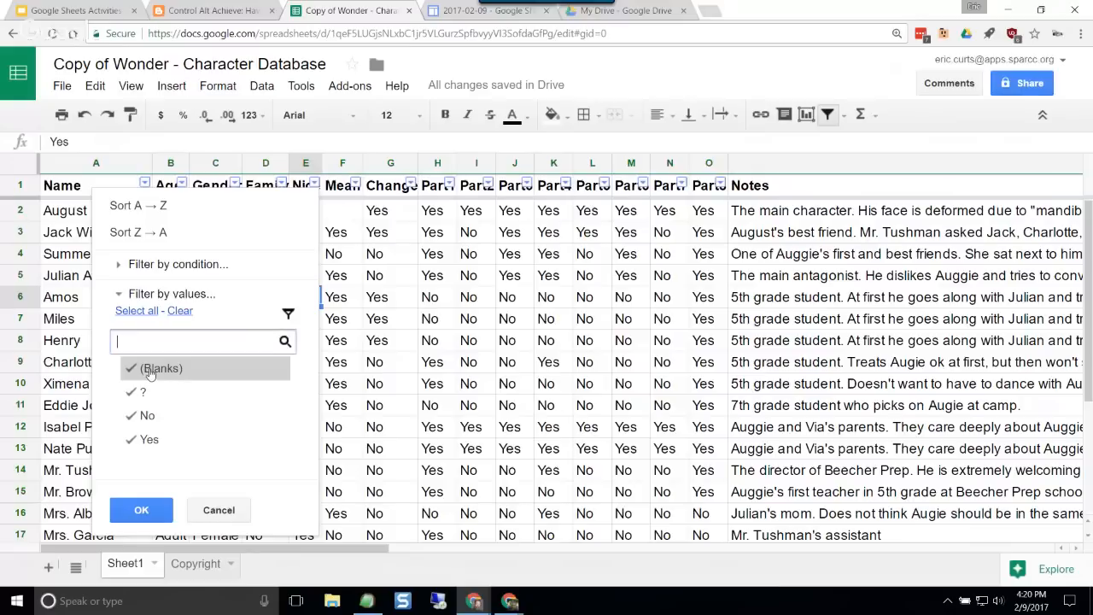
left_click(148, 370)
left_click(146, 393)
left_click(147, 416)
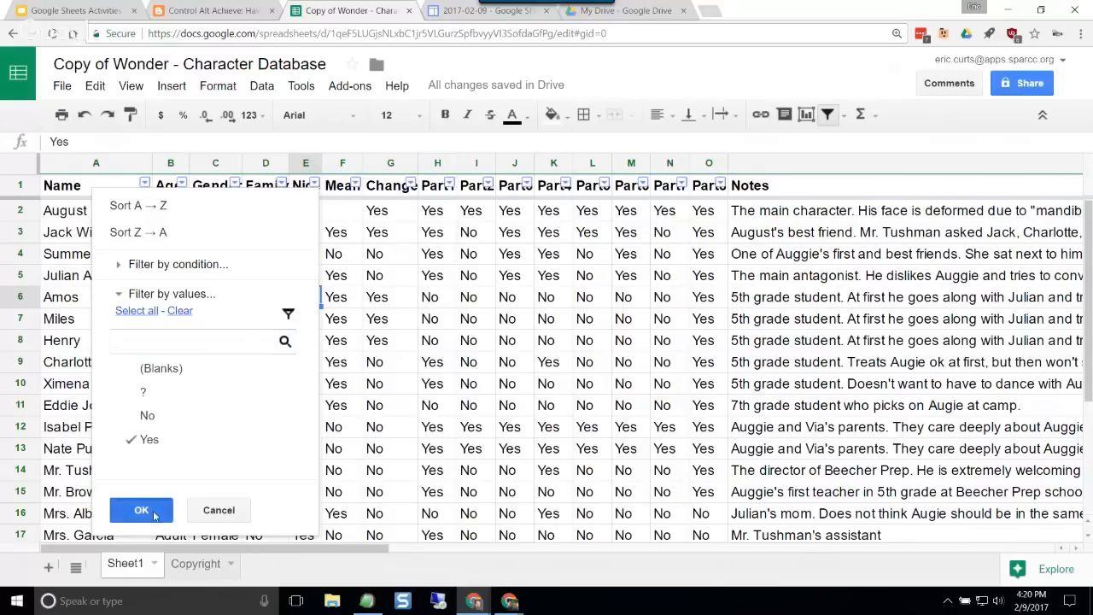
left_click(155, 515)
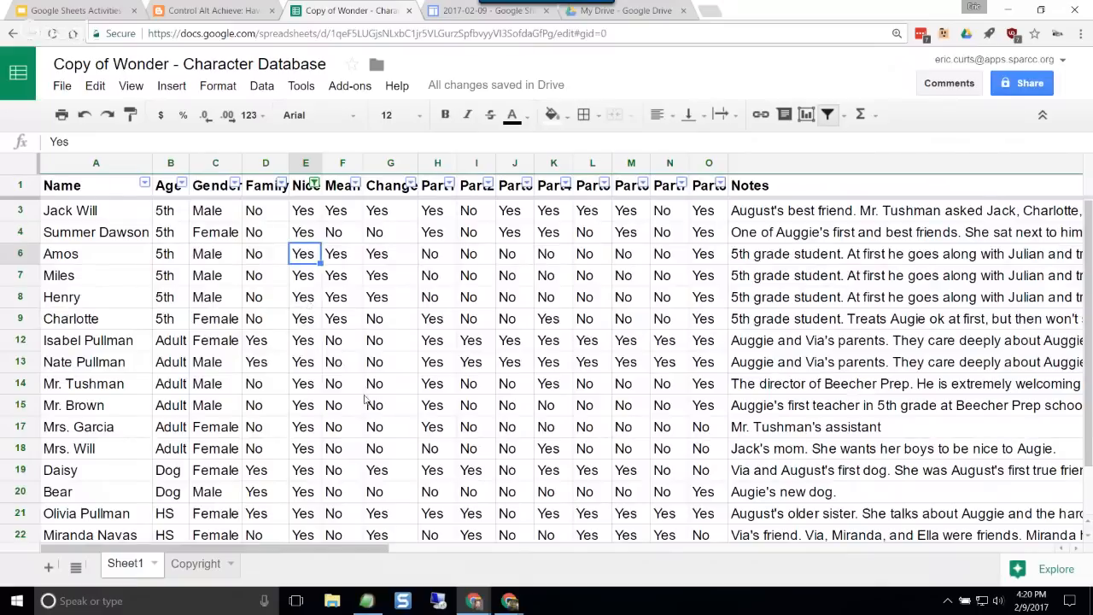
Step: Filter the Mean column to show only Yes, on top of the Nice filter
left_click(355, 185)
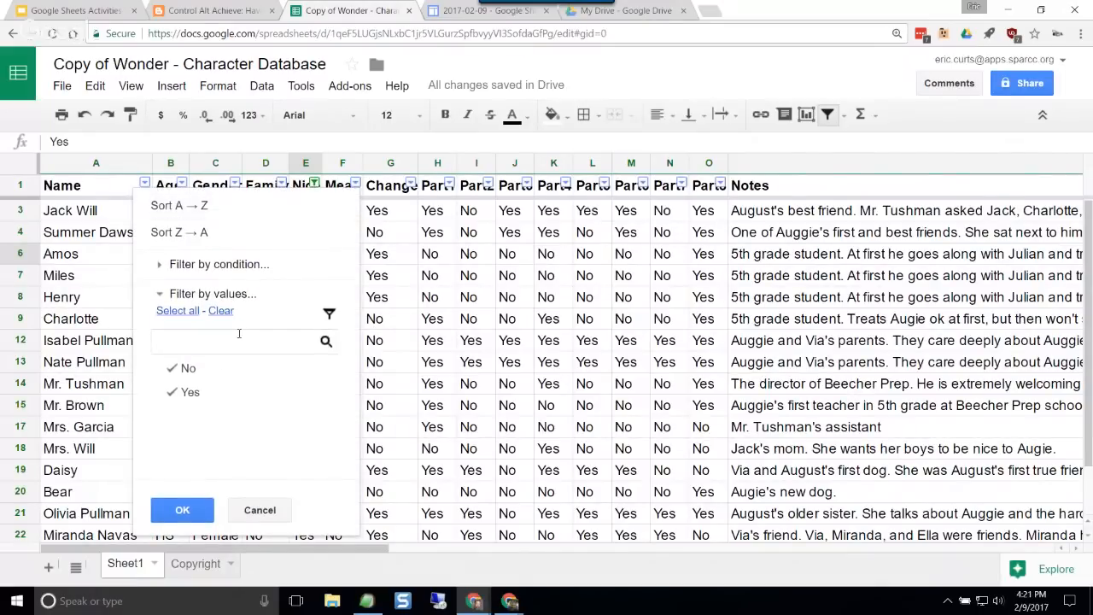
left_click(188, 368)
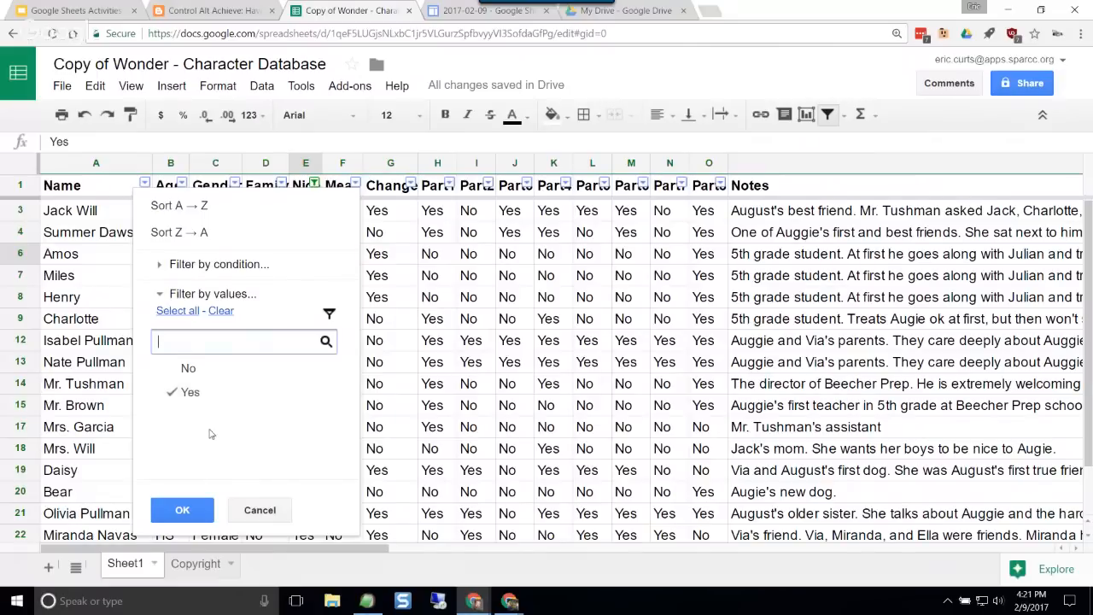
left_click(198, 512)
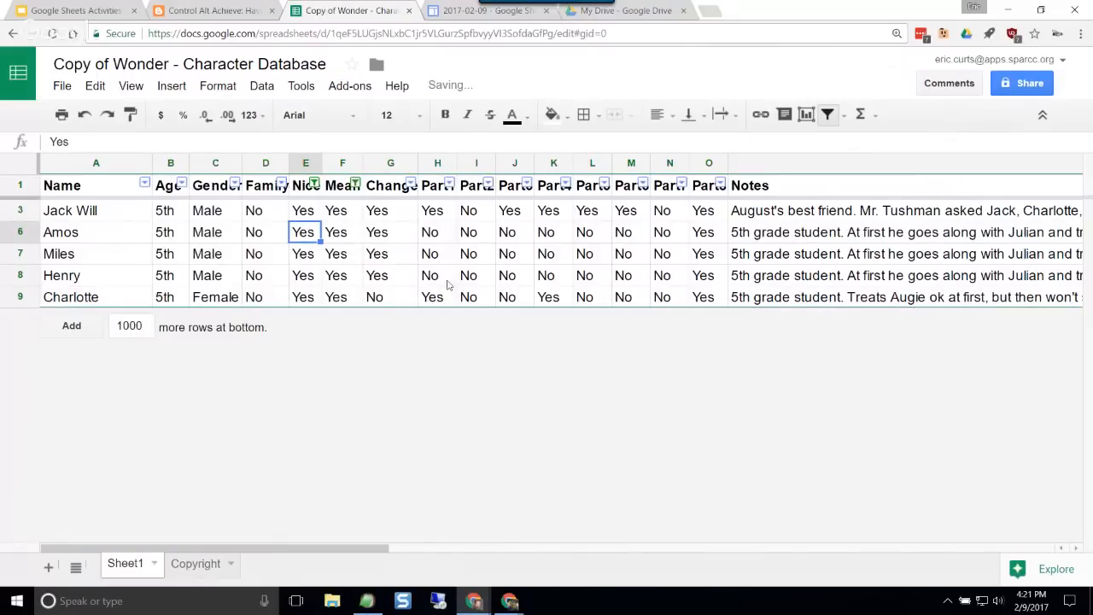
Step: Examine the filtered rows for the characters who are both nice and mean, comparing their Nice and Mean values
left_click(34, 215)
left_click(30, 232)
left_click(23, 254)
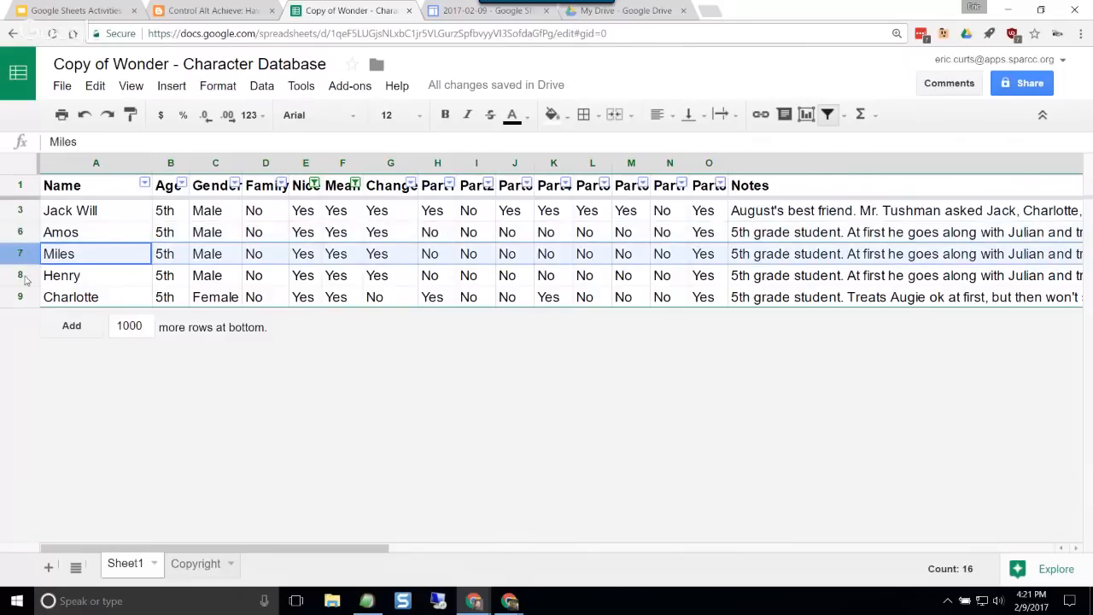
left_click(226, 275)
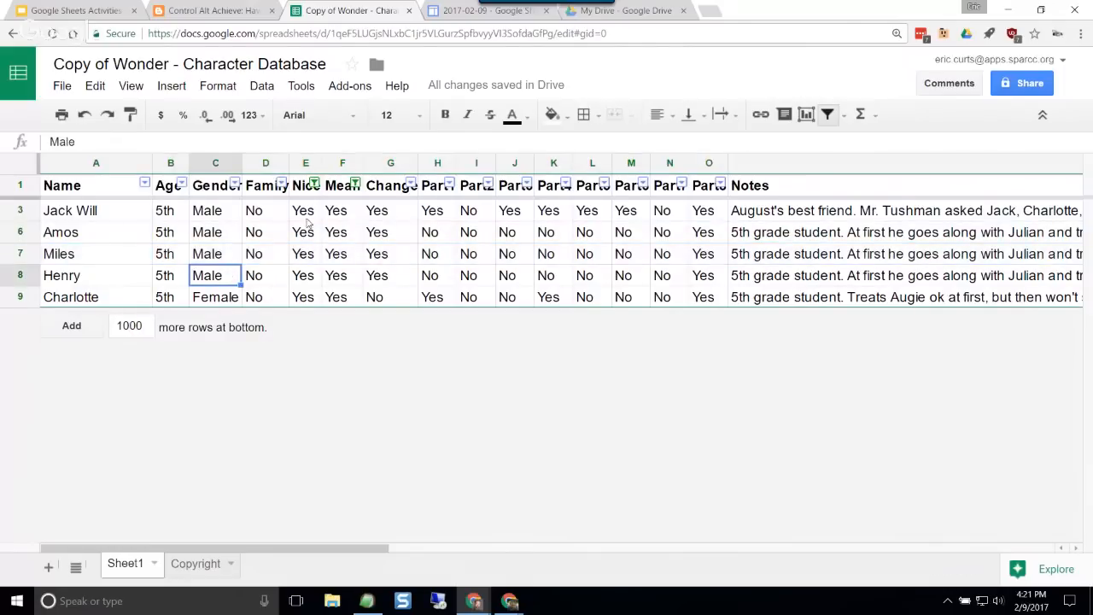
left_click_drag(309, 214, 317, 250)
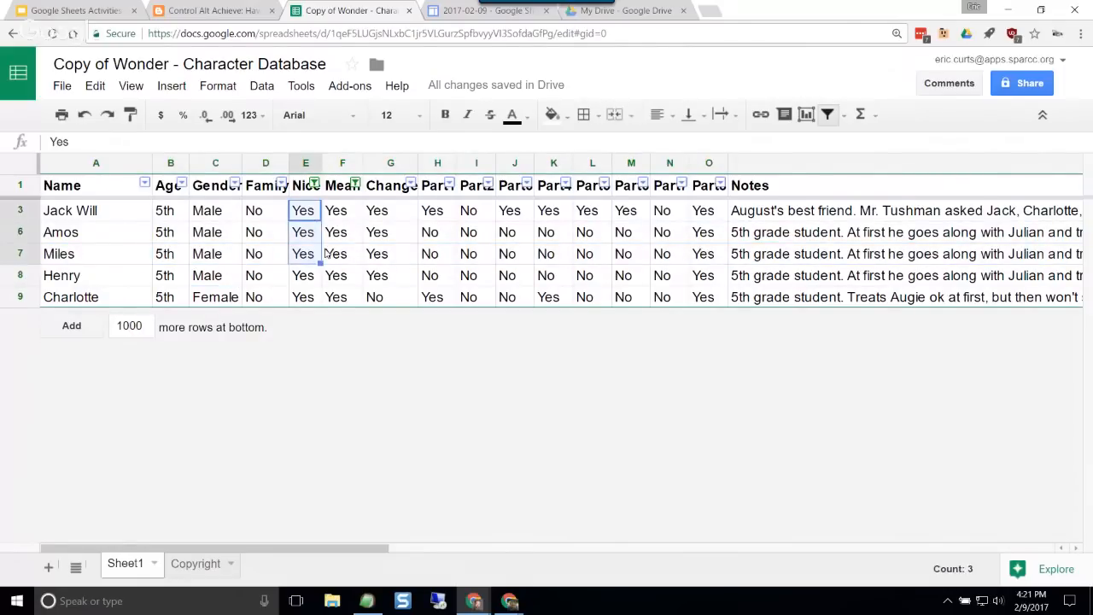
left_click(336, 235)
left_click(338, 217)
left_click(341, 259)
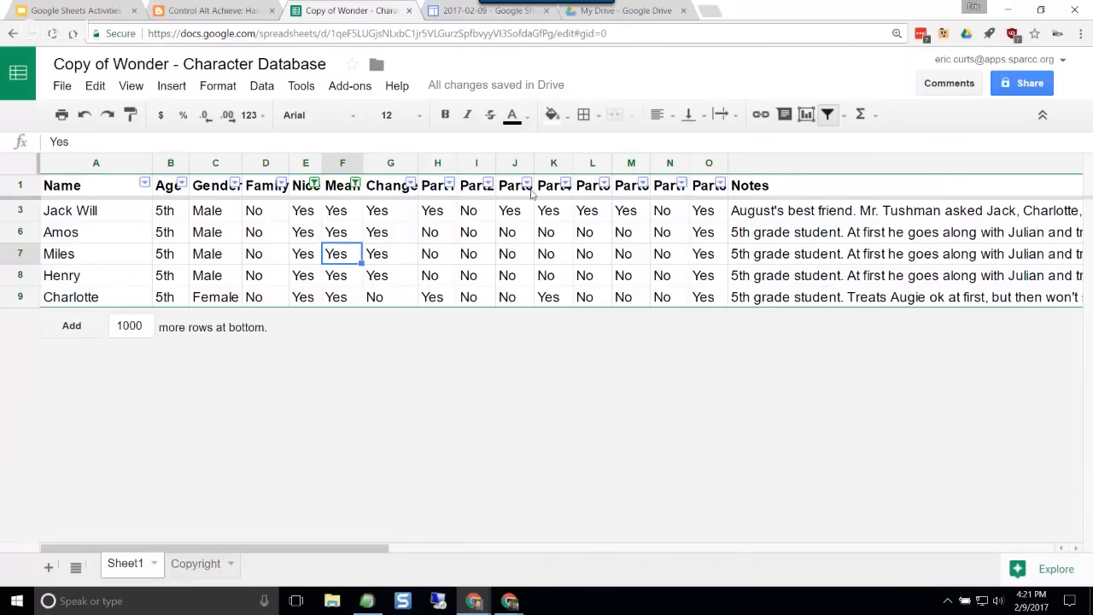
Step: Restore all values in the Mean and Nice column filters and turn off the filter
left_click(354, 185)
left_click(174, 313)
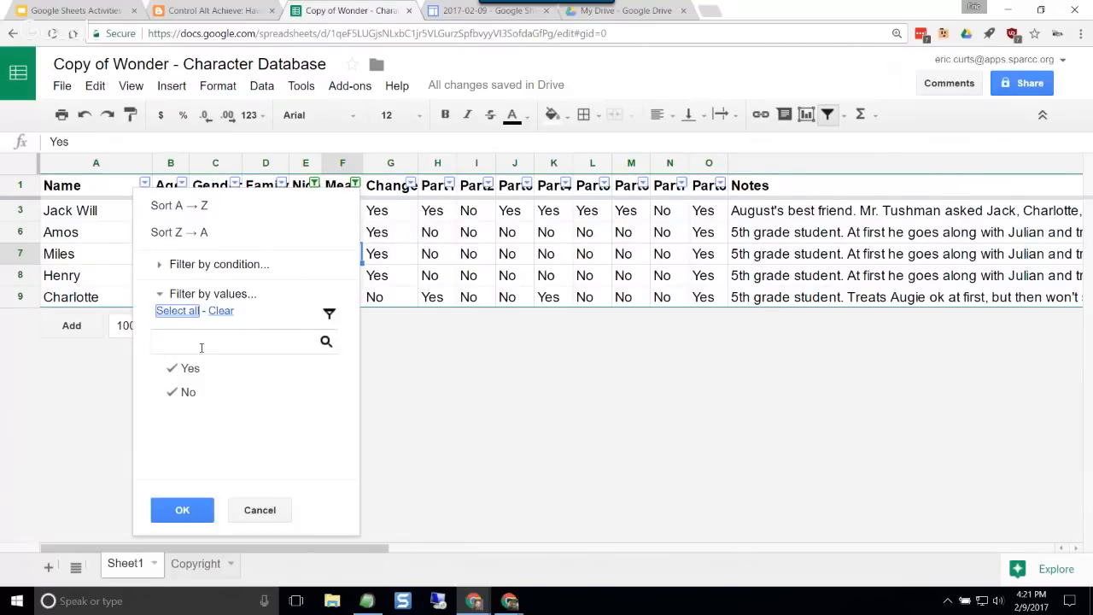
left_click(181, 509)
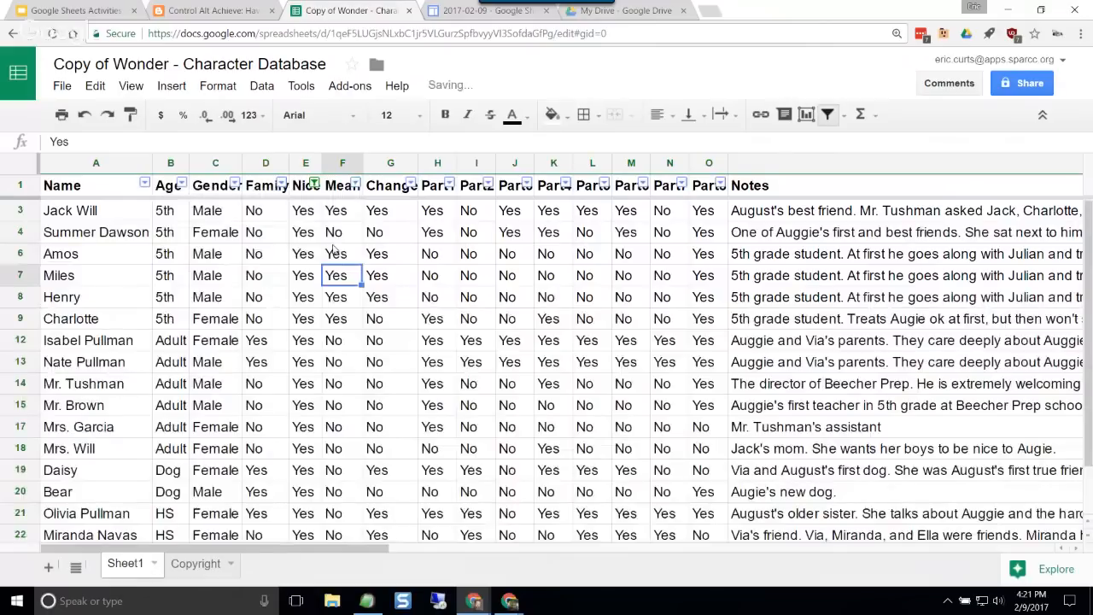
left_click(314, 182)
left_click(141, 313)
left_click(152, 510)
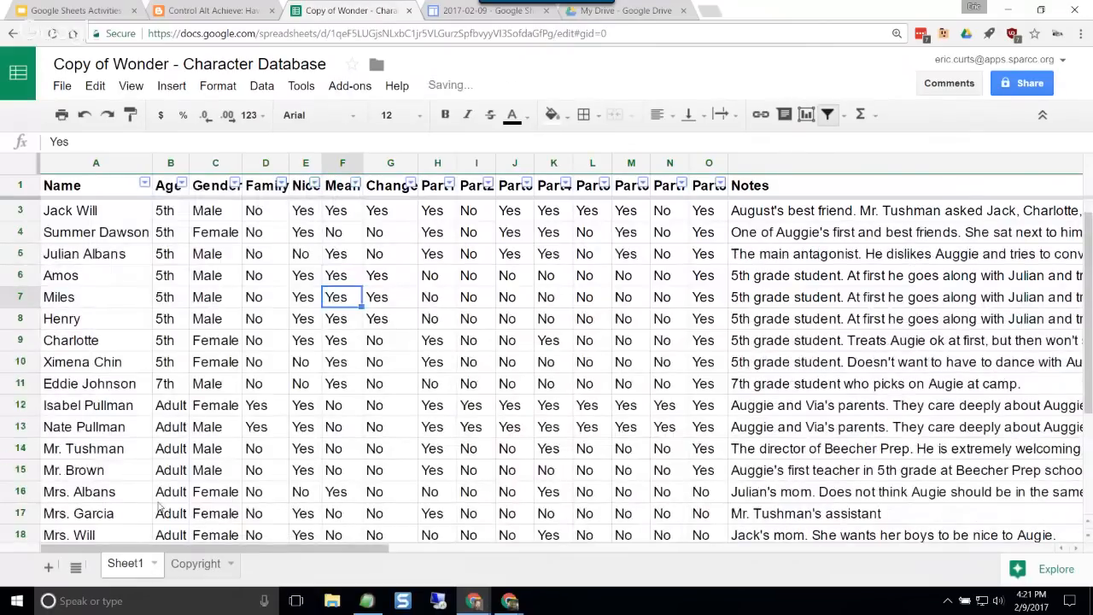
left_click(262, 85)
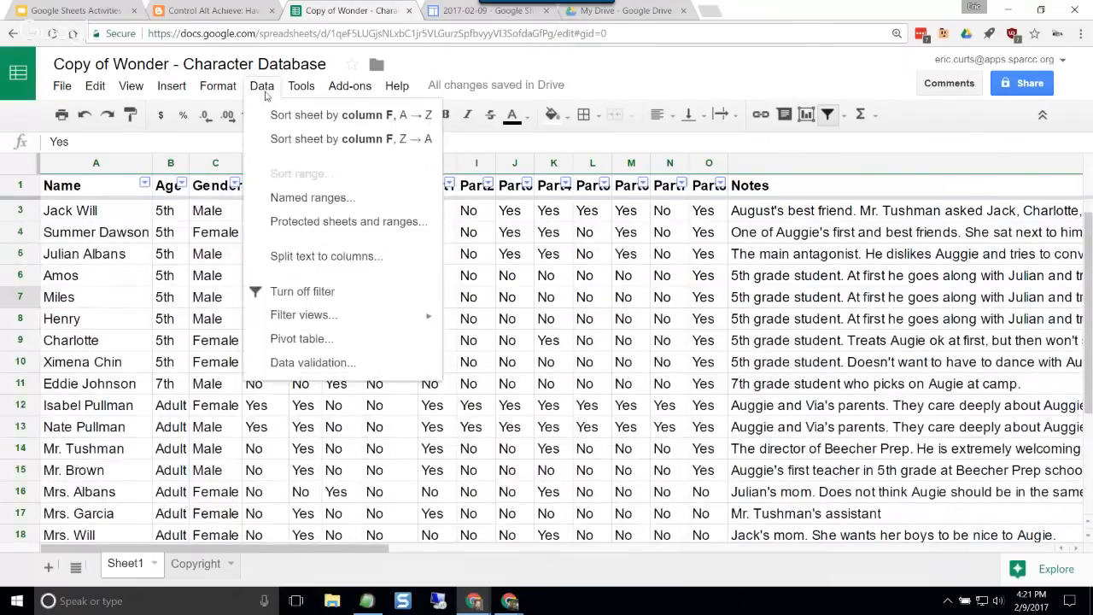
left_click(304, 300)
Step: Turn filtering on again and filter the Age column to show only Adult
left_click(262, 85)
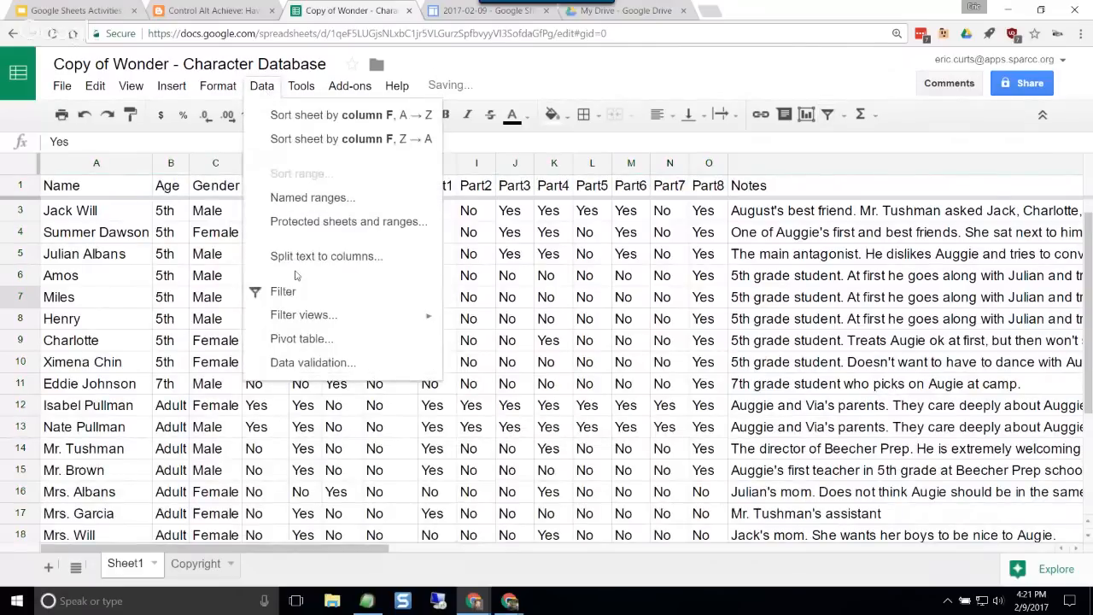
left_click(297, 293)
left_click(344, 356)
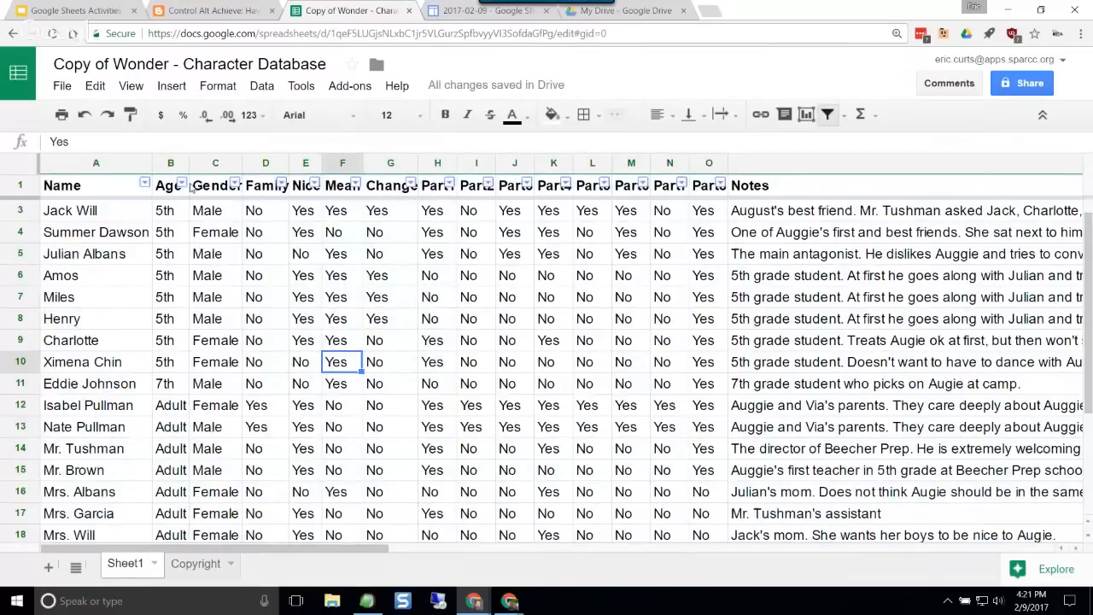
left_click(182, 184)
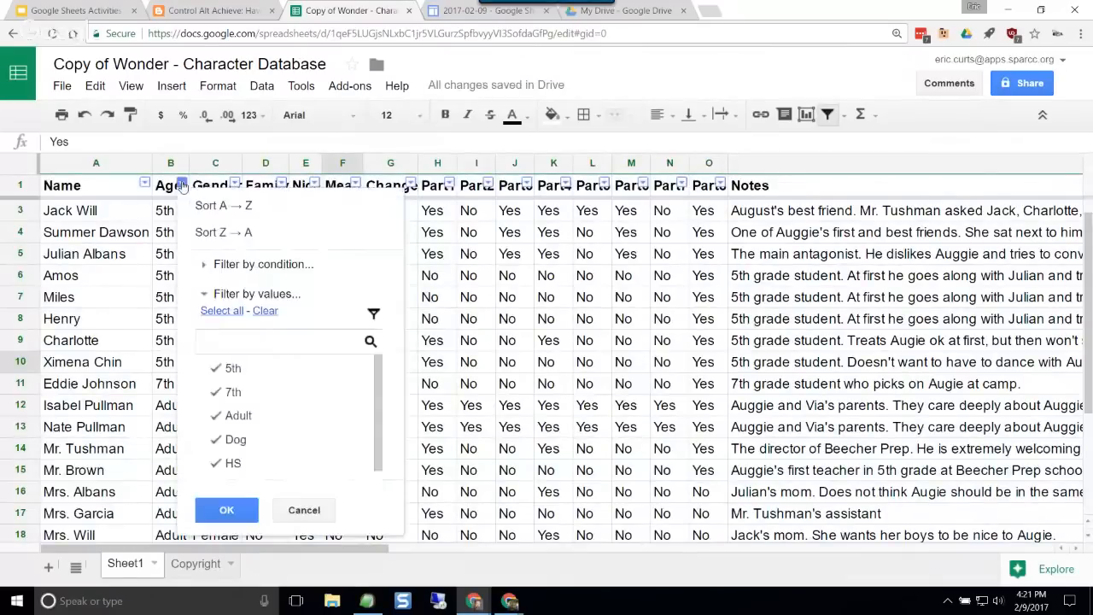
left_click(265, 311)
left_click(240, 416)
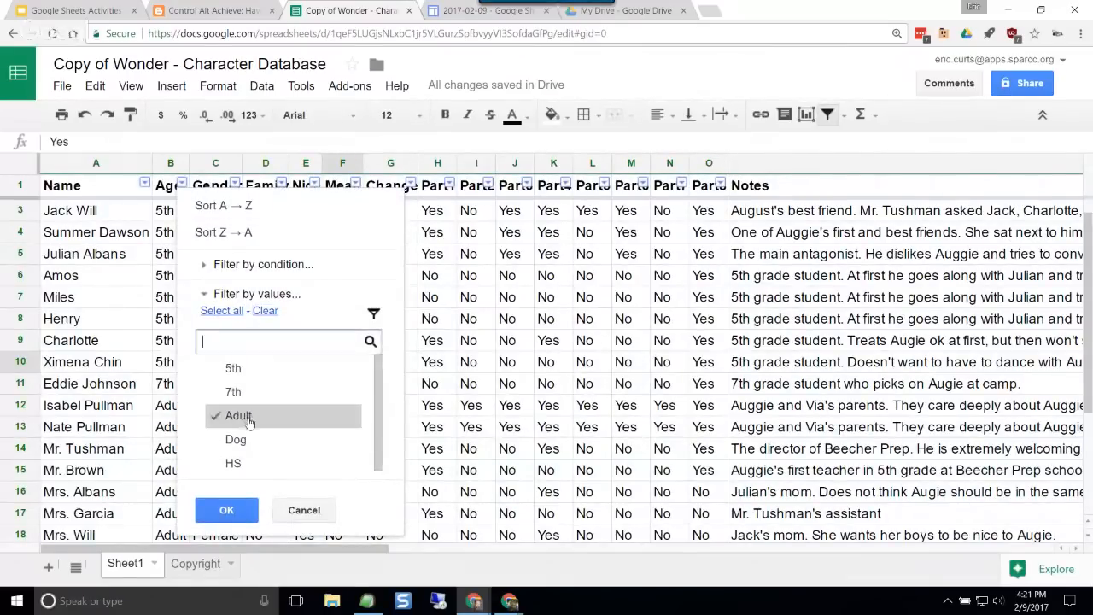
left_click(246, 510)
Step: Filter the Mean column to Yes to list the adults who are mean, and select the remaining character's name
left_click(355, 186)
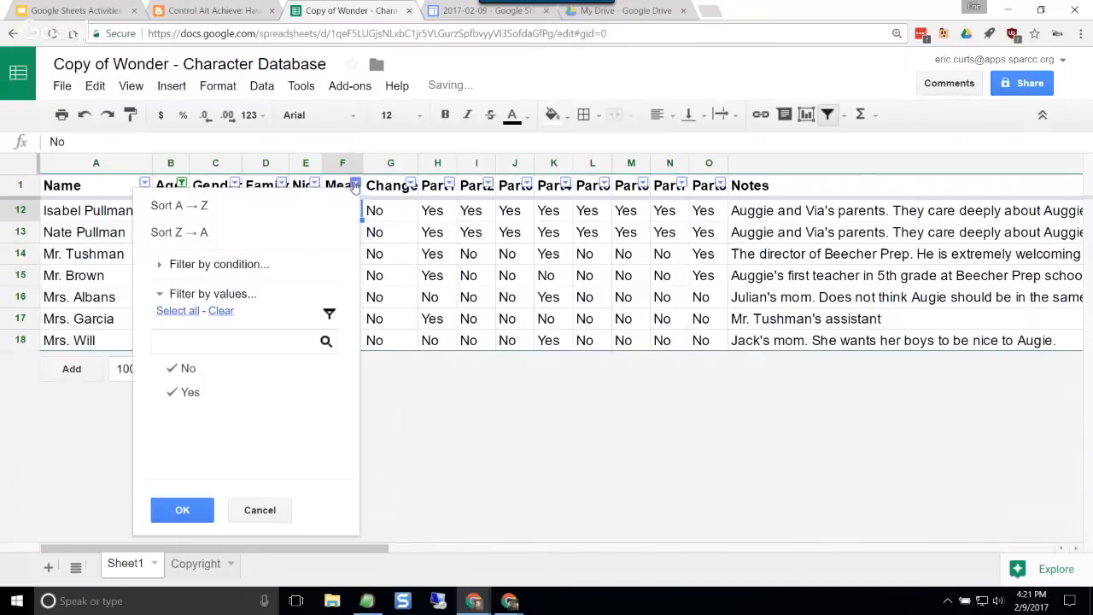
left_click(214, 369)
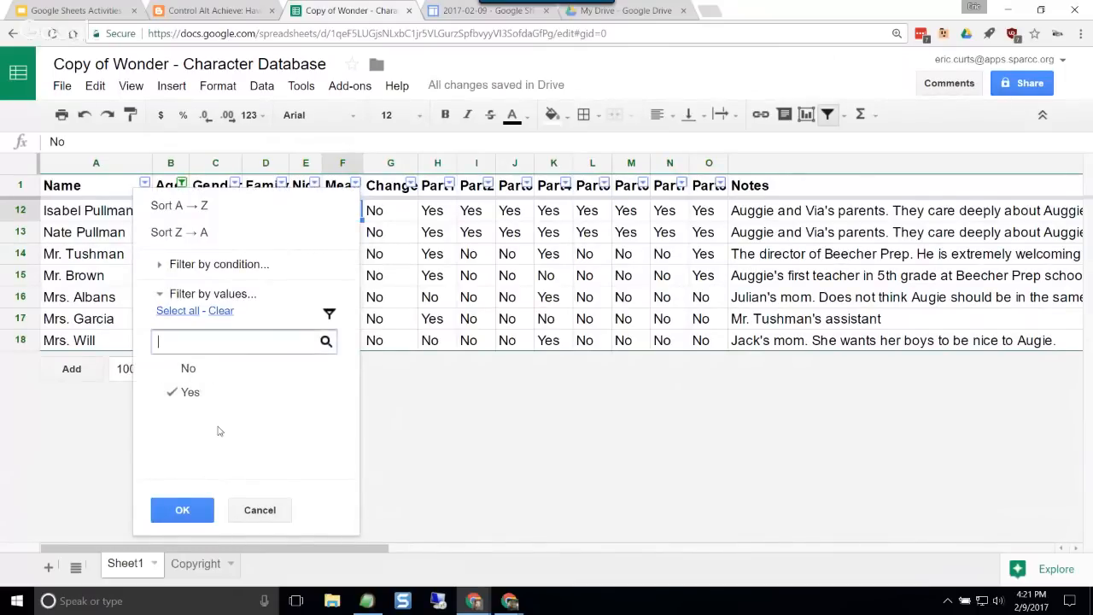
left_click(182, 510)
left_click(119, 213)
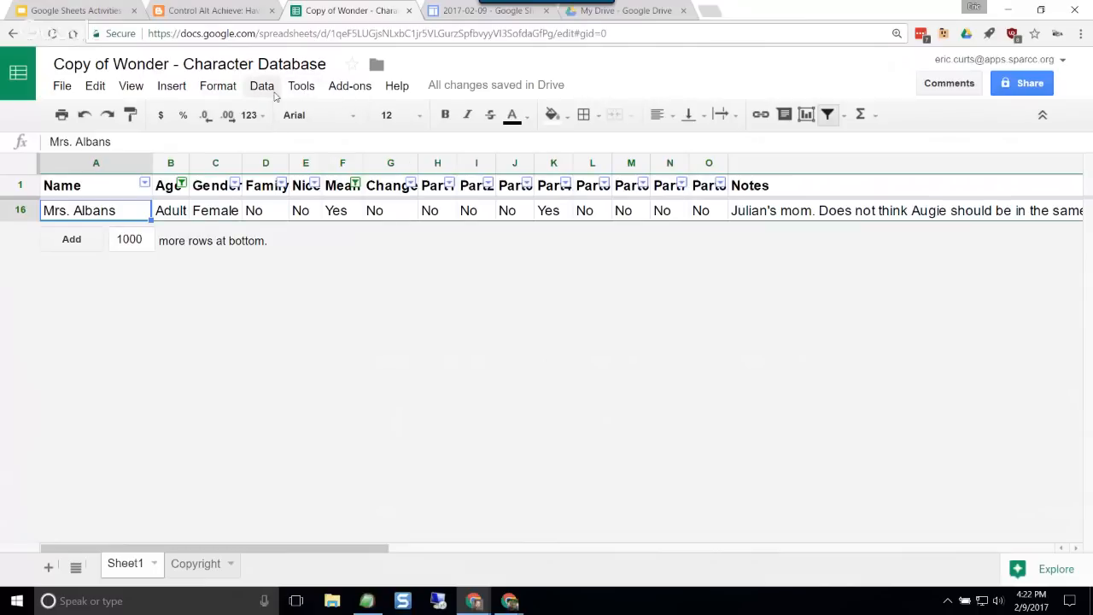
Step: Turn off the filter so the full character list is shown again
left_click(291, 93)
mouse_move(261, 86)
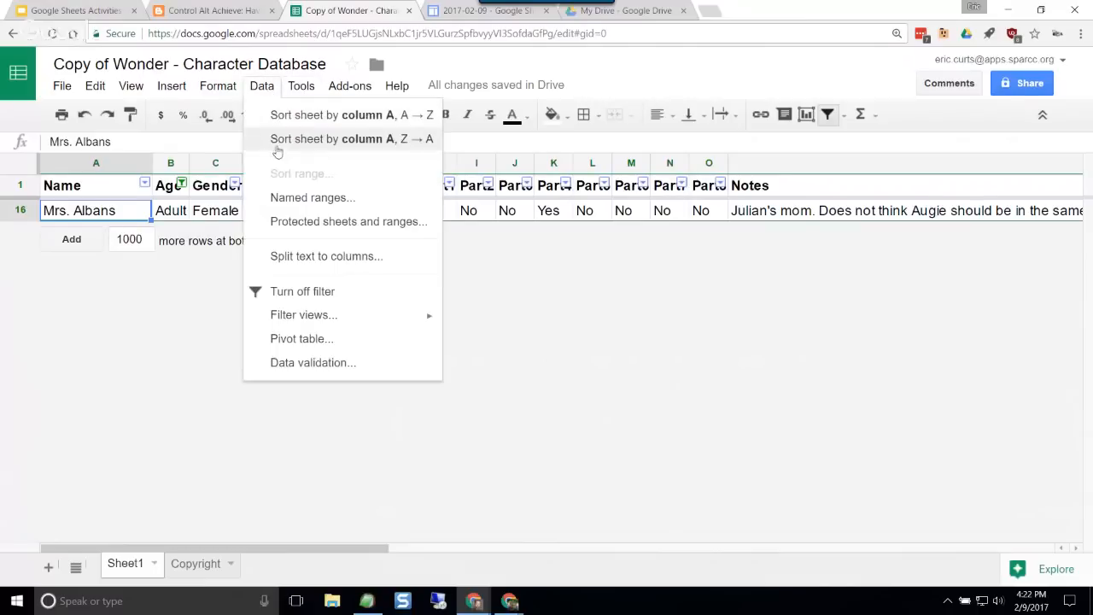
left_click(301, 292)
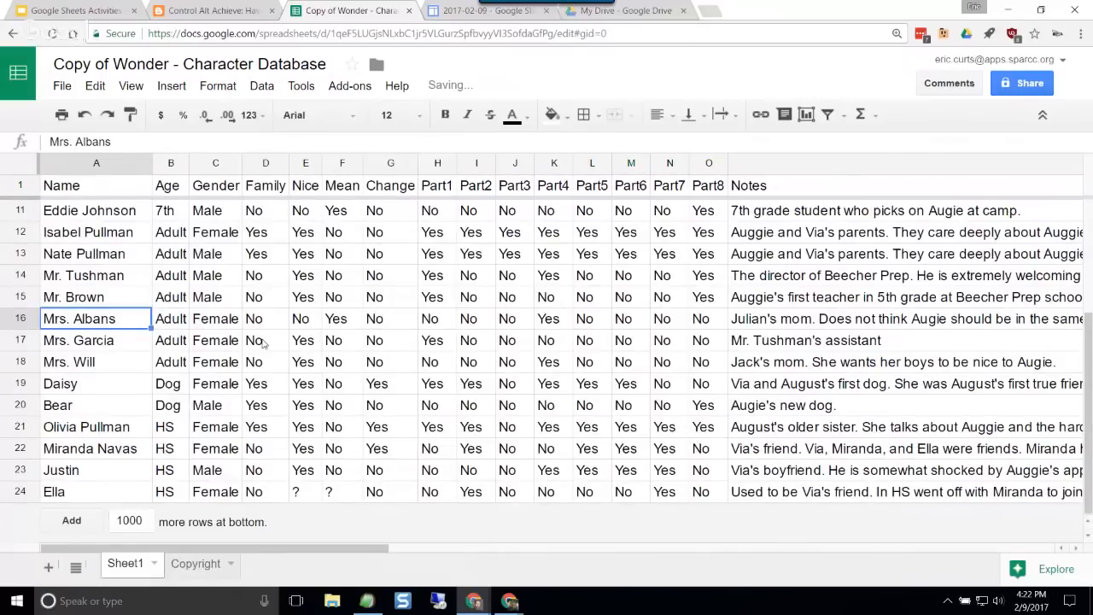
left_click(468, 361)
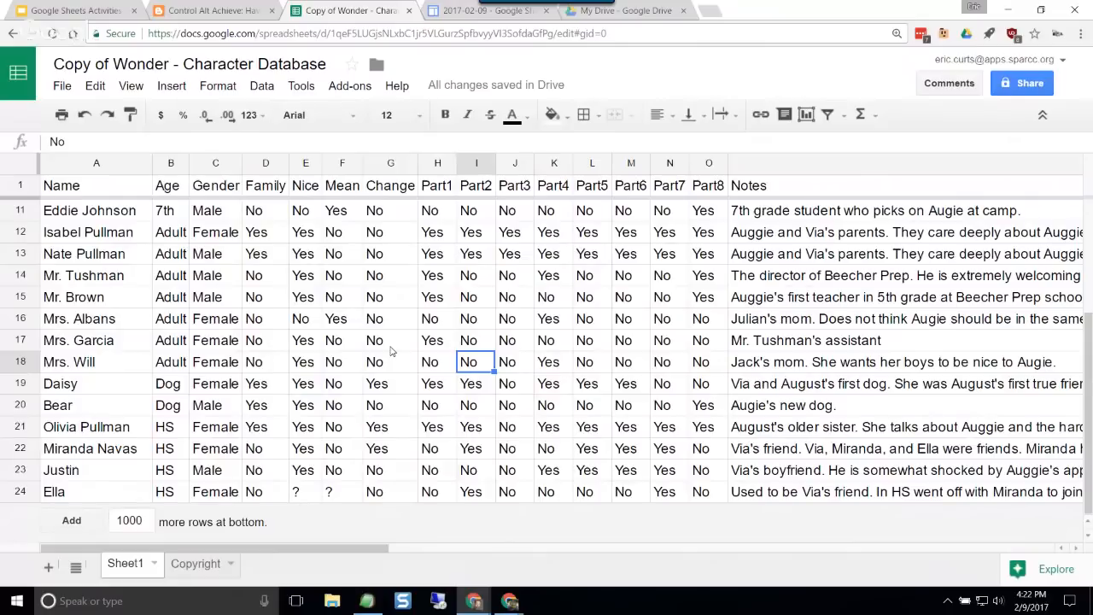
Step: Go back to the learning databases blog article and examine the Animals Database example and its suggested questions
left_click(220, 12)
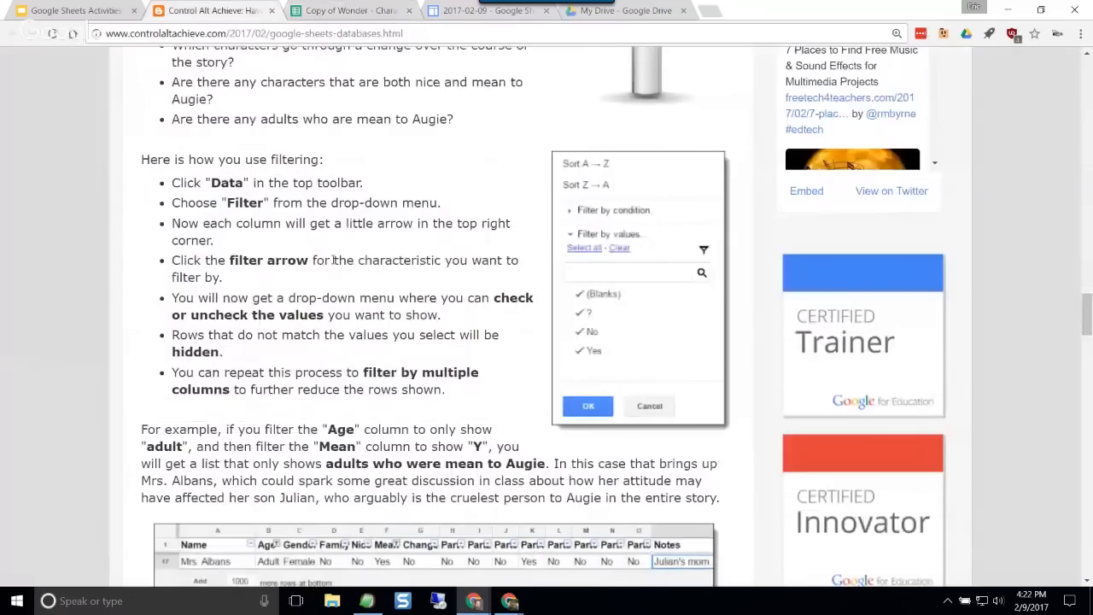
scroll(339, 343, "down", 9)
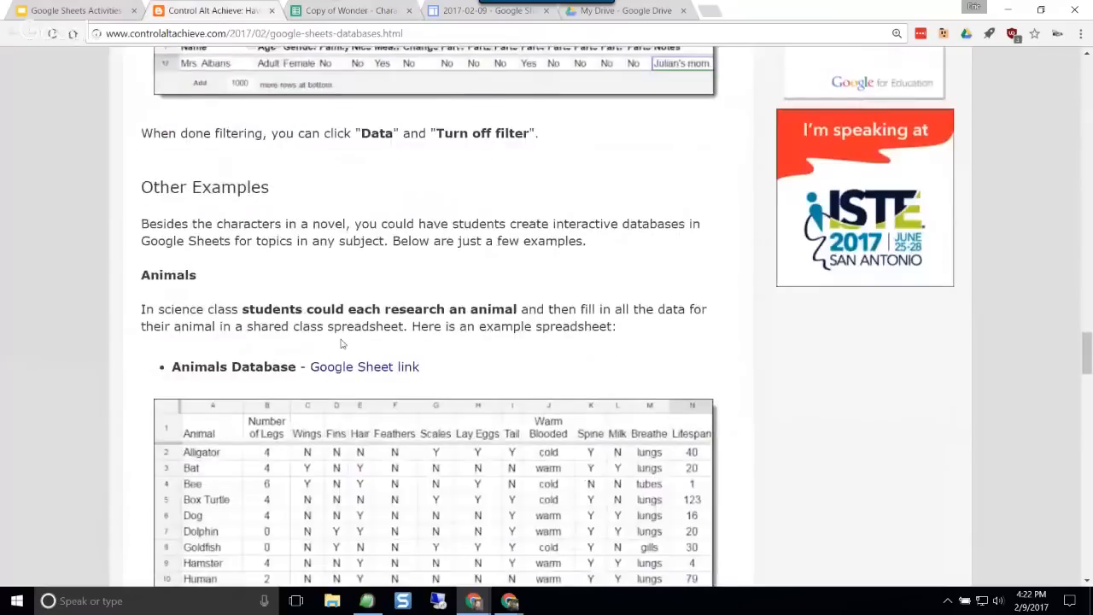
scroll(340, 344, "down", 1)
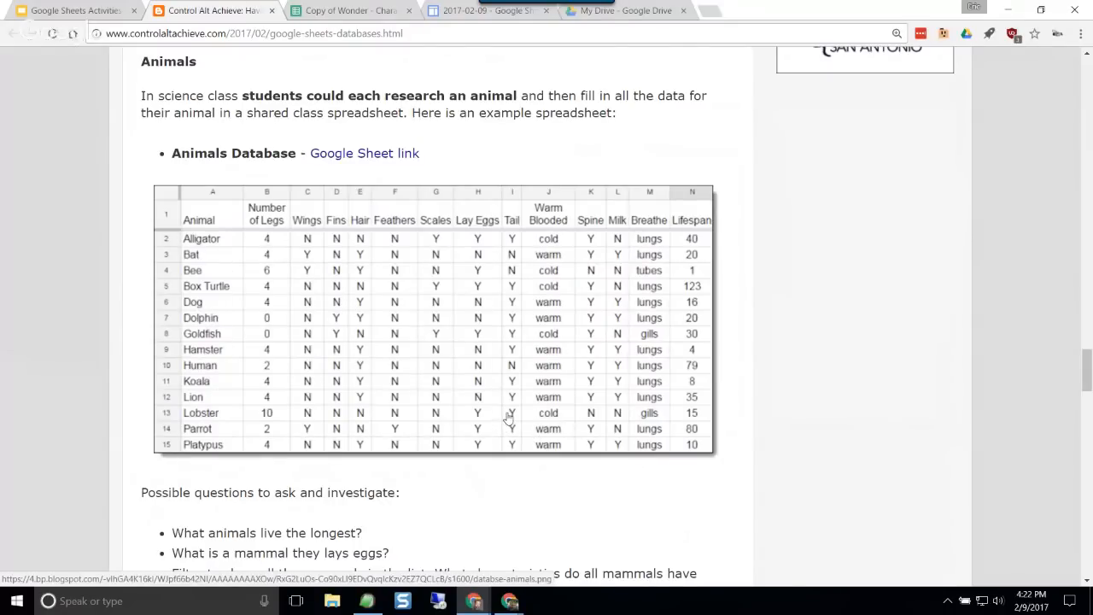
scroll(508, 414, "down", 1)
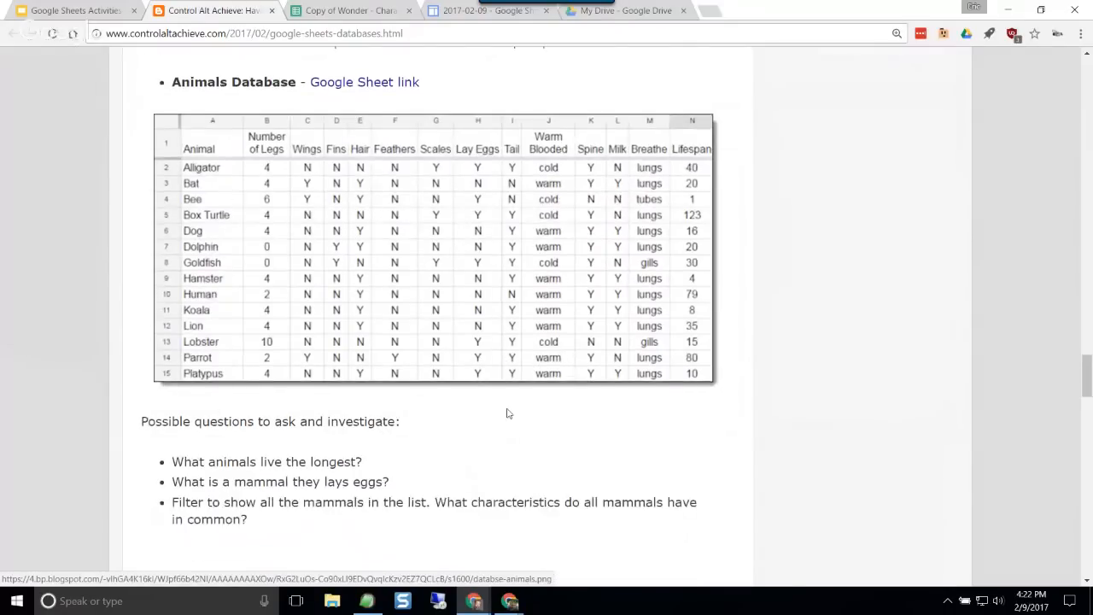
Step: Examine the Career Database and 4-Sided Shapes database examples in the article, including the questions suggested for each
scroll(508, 414, "down", 3)
scroll(507, 412, "down", 3)
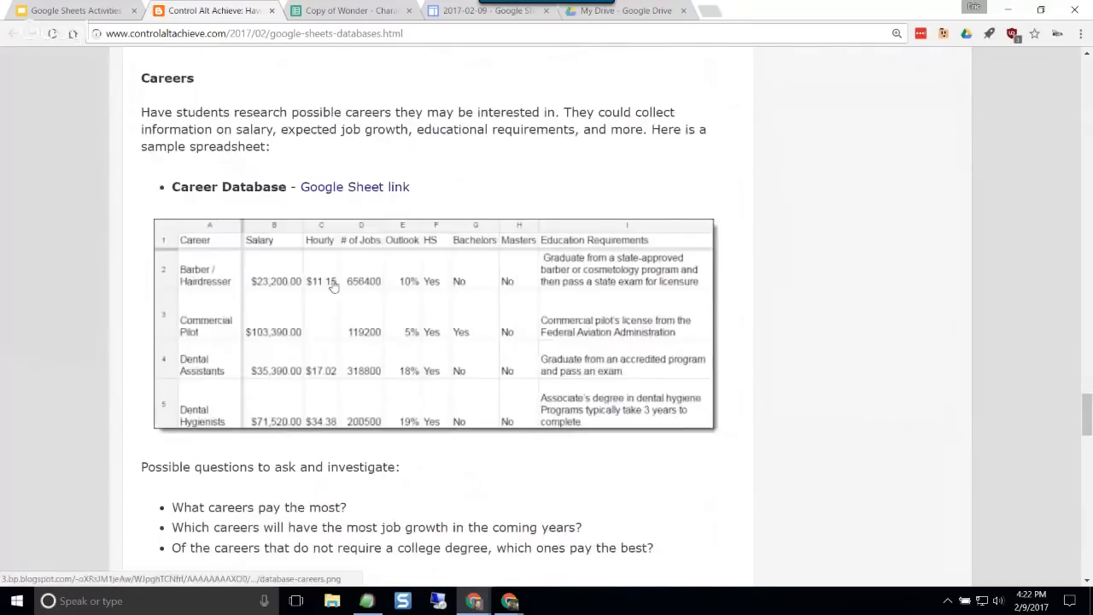
scroll(409, 290, "down", 1)
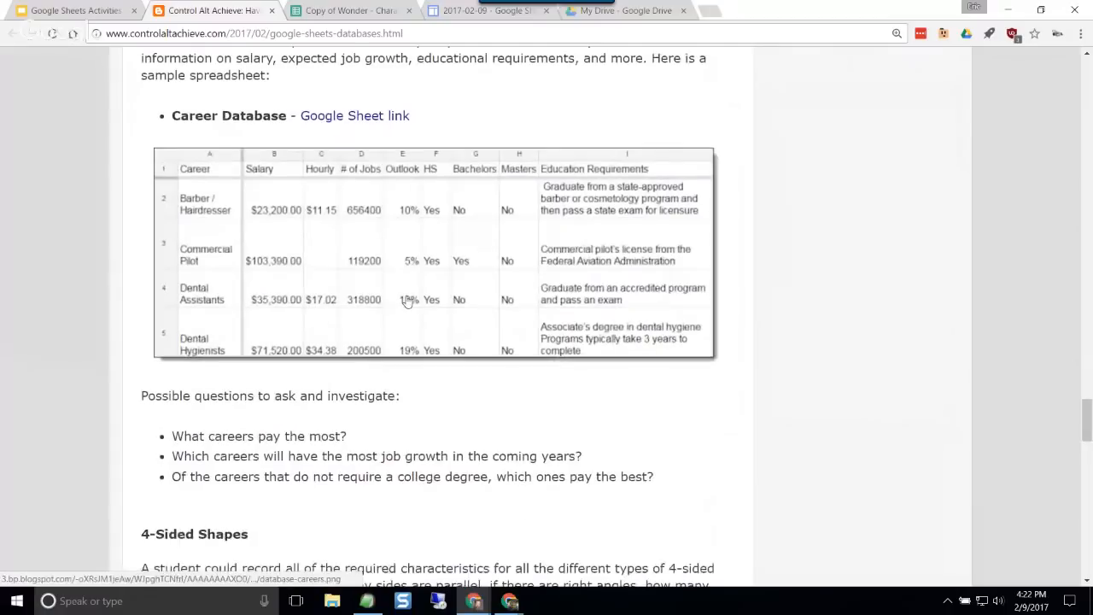
scroll(293, 420, "down", 1)
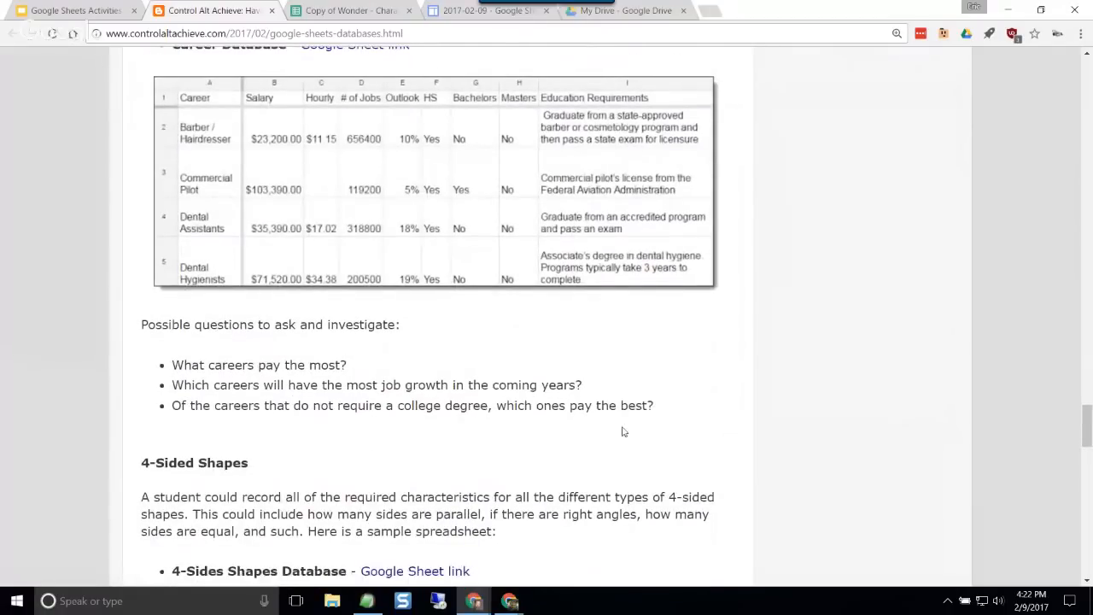
scroll(555, 376, "down", 1)
scroll(555, 376, "down", 4)
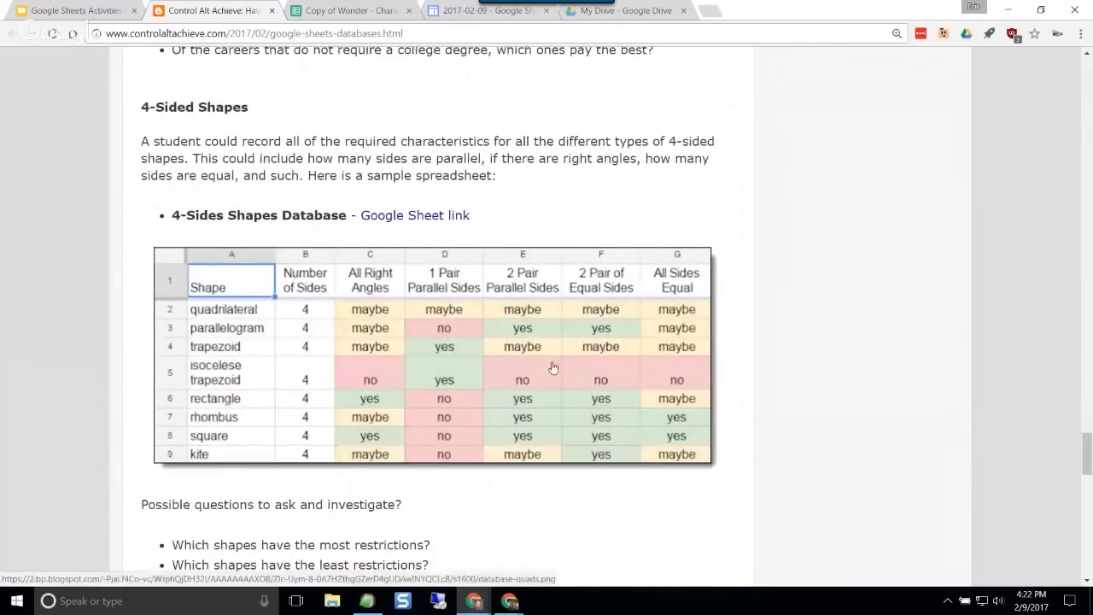
scroll(504, 420, "down", 1)
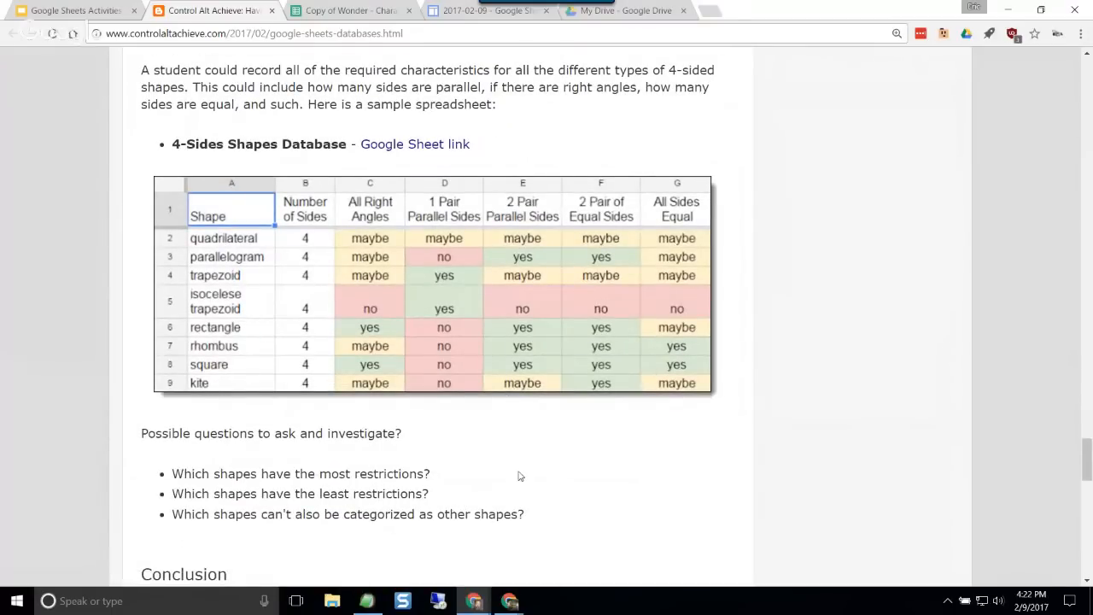
scroll(547, 473, "down", 2)
Step: Return to the beginning of the article on building learning databases with Google Sheets
scroll(544, 474, "up", 4)
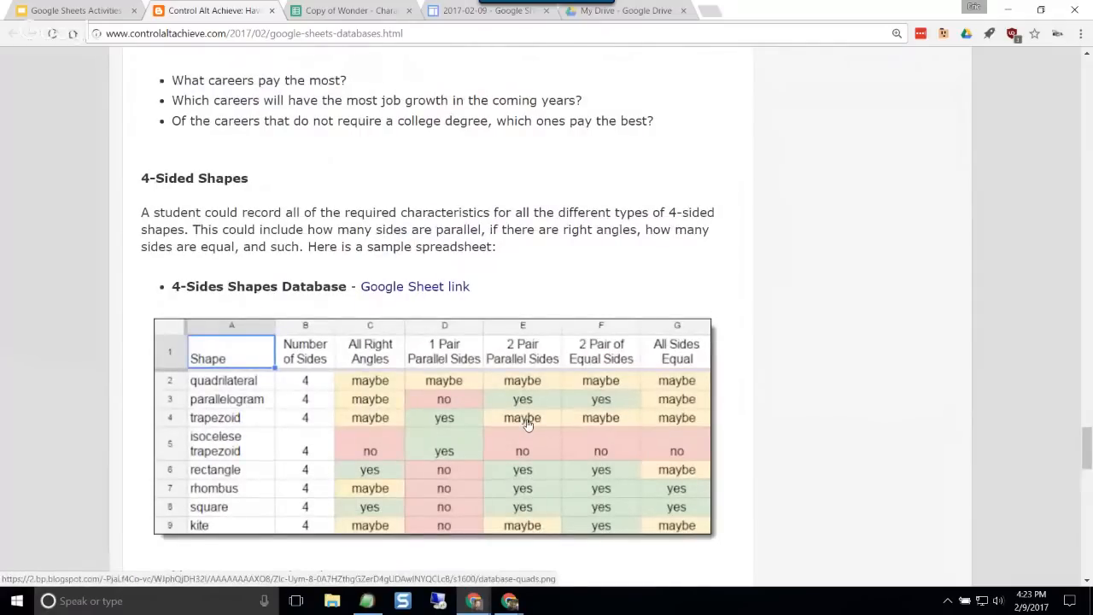
scroll(504, 356, "up", 10)
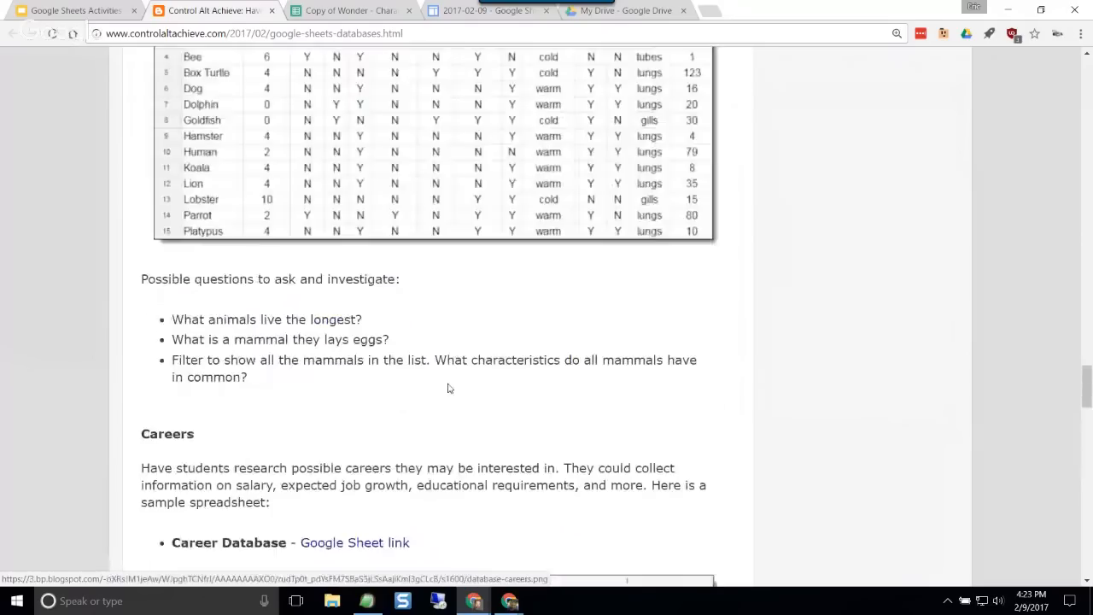
scroll(448, 389, "up", 15)
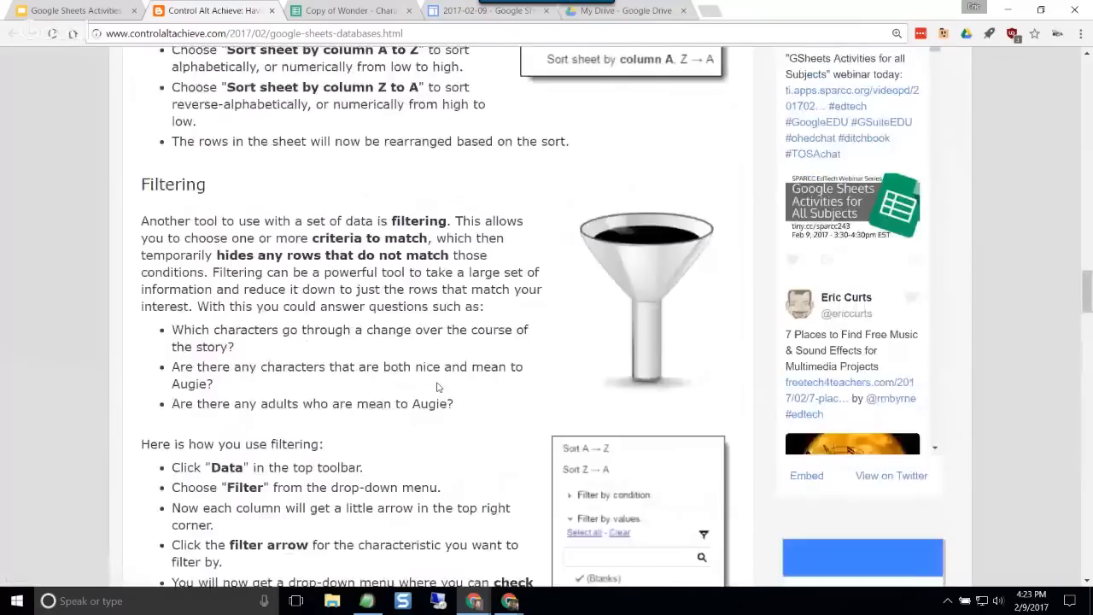
scroll(437, 387, "up", 13)
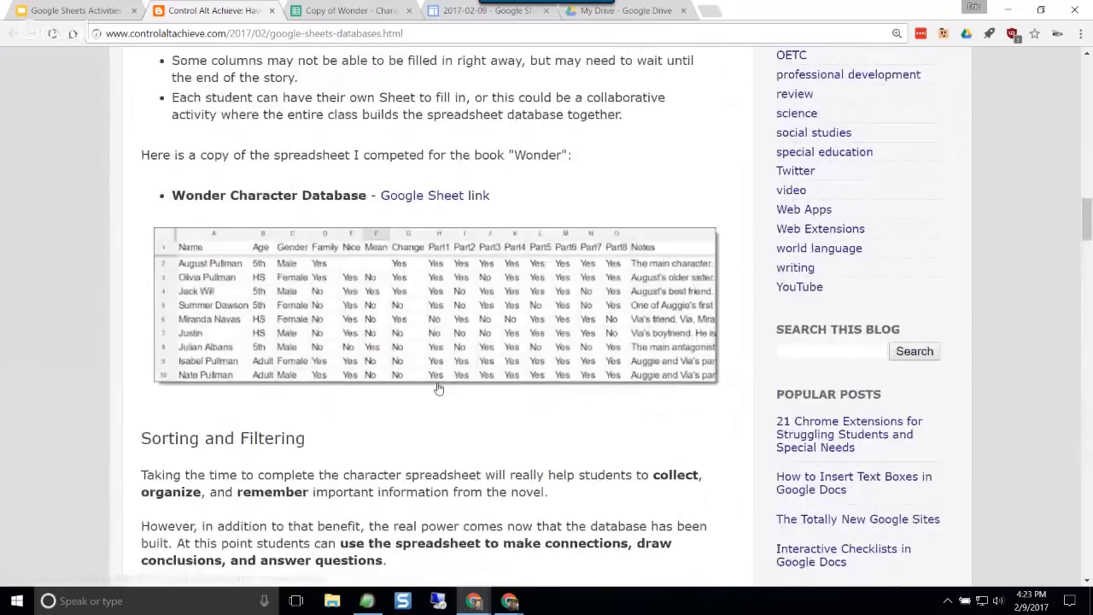
scroll(438, 389, "up", 5)
scroll(439, 386, "up", 15)
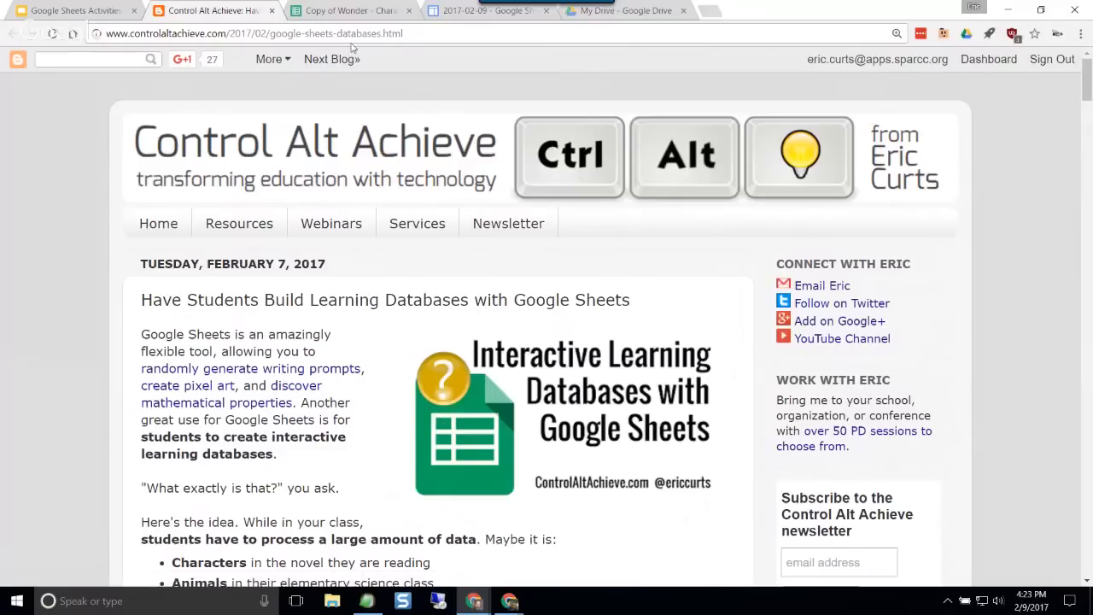
Step: Close the Wonder character database copy and the blog article to get back to the presentation's Learning Databases slide
left_click(365, 12)
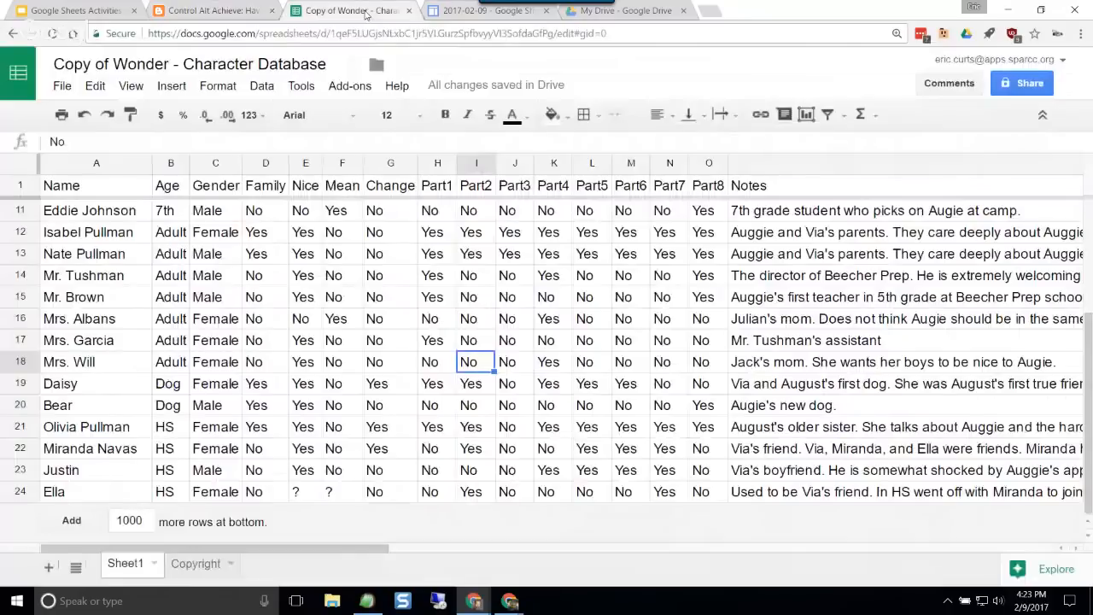
left_click(247, 12)
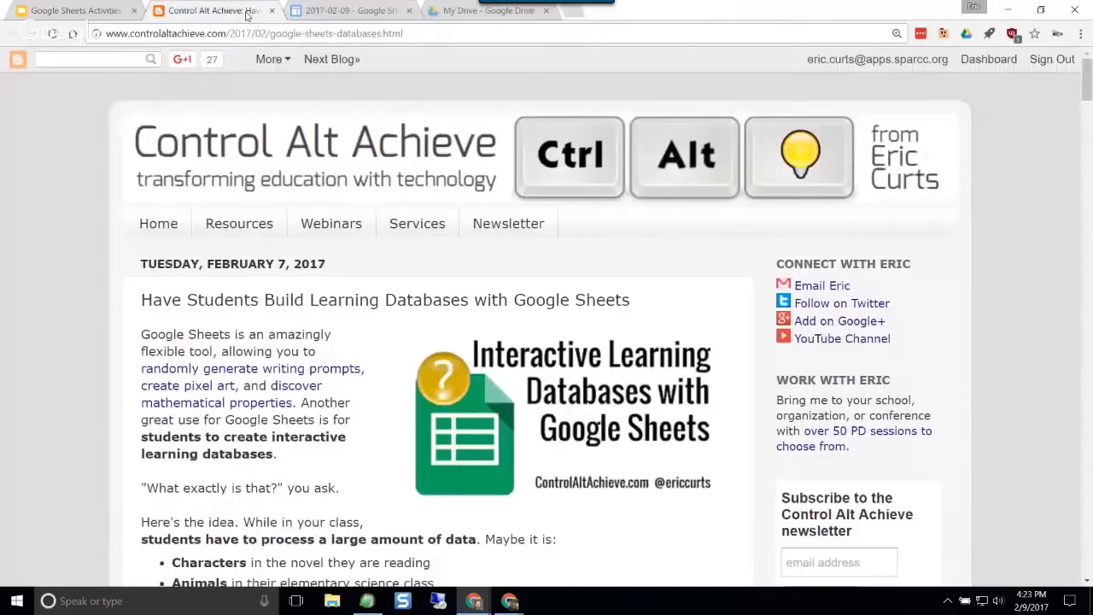
key("ctrl+w")
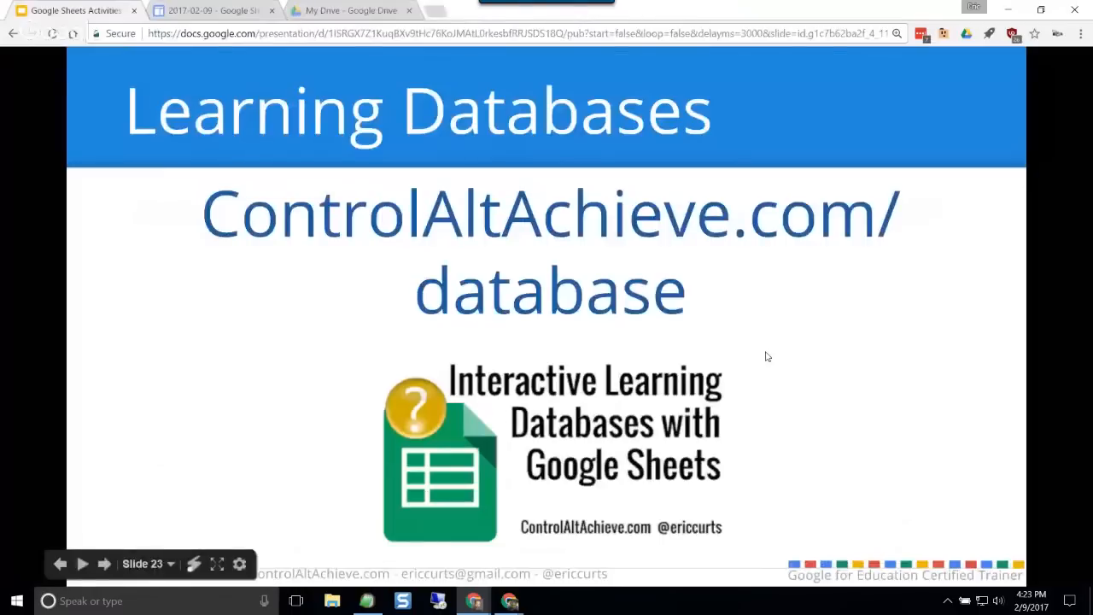
Step: Advance the presentation past the "#5 Analyzing Data" title to the slide introducing Sheets for crunching numbers
left_click(891, 286)
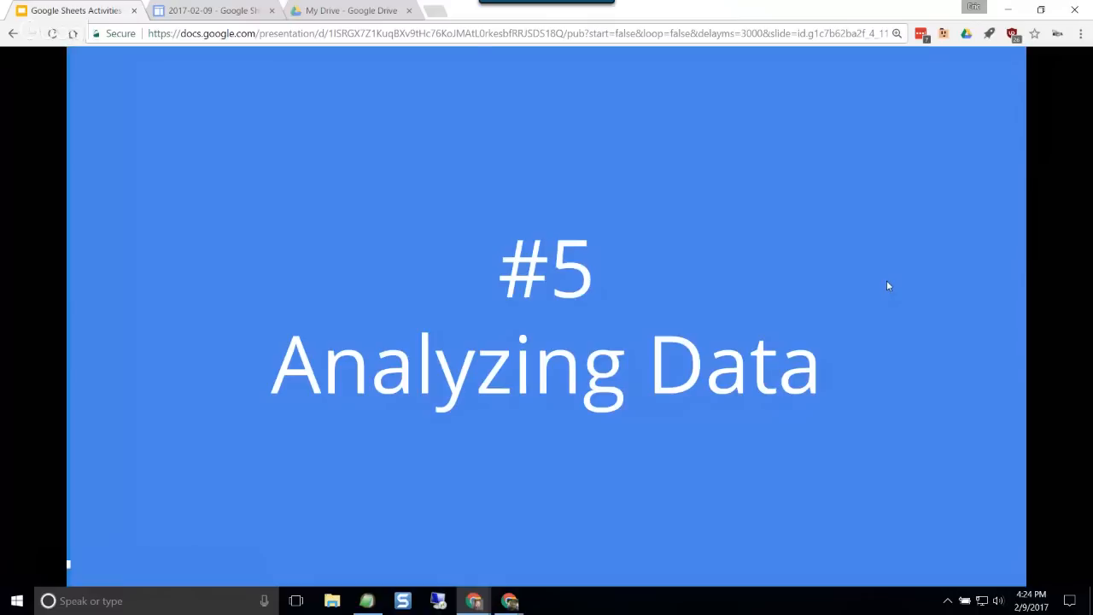
mouse_move(885, 286)
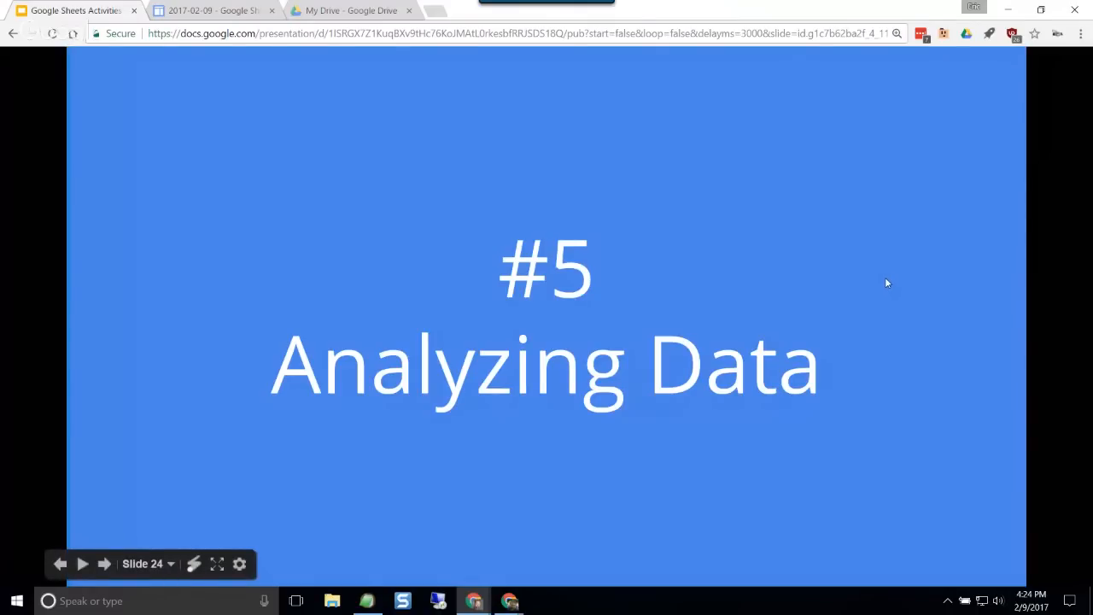
left_click(888, 282)
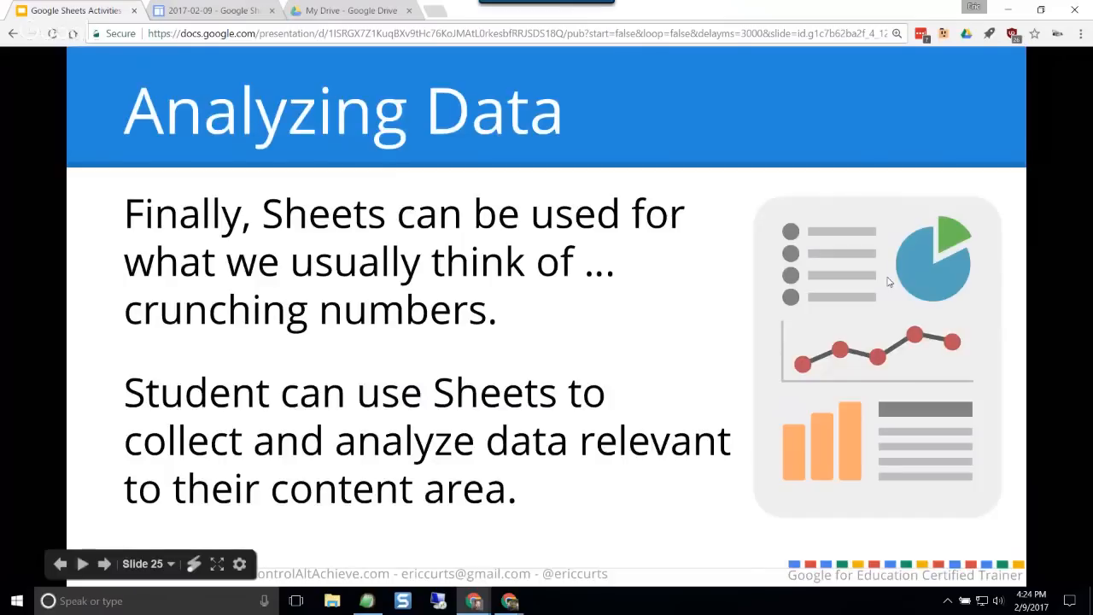
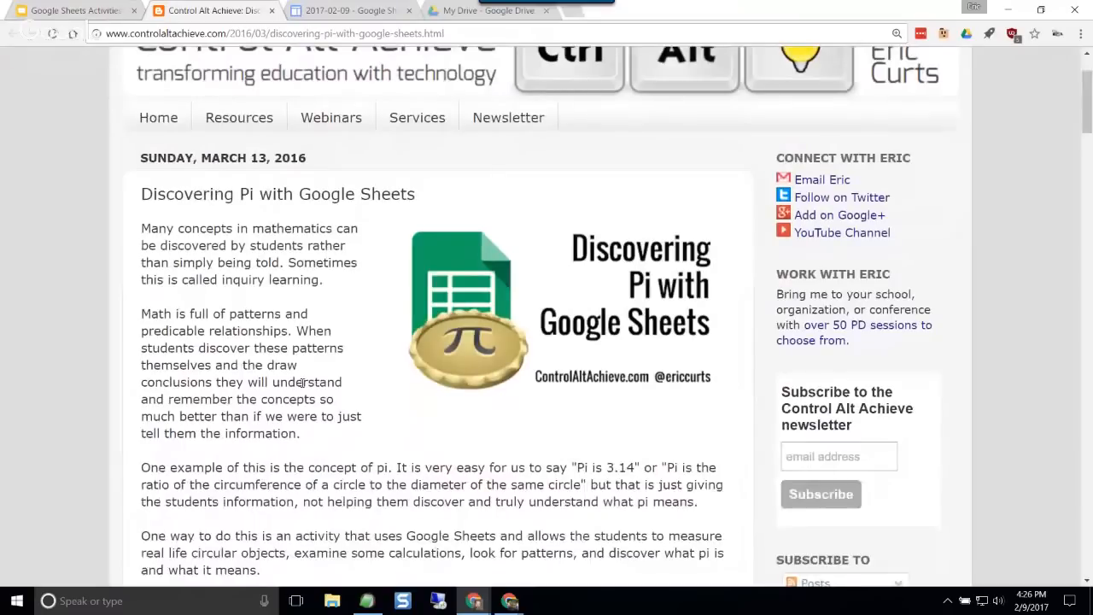
Step: Make an editable copy of the Discovering Pi activity spreadsheet from the article's template link
scroll(302, 384, "down", 3)
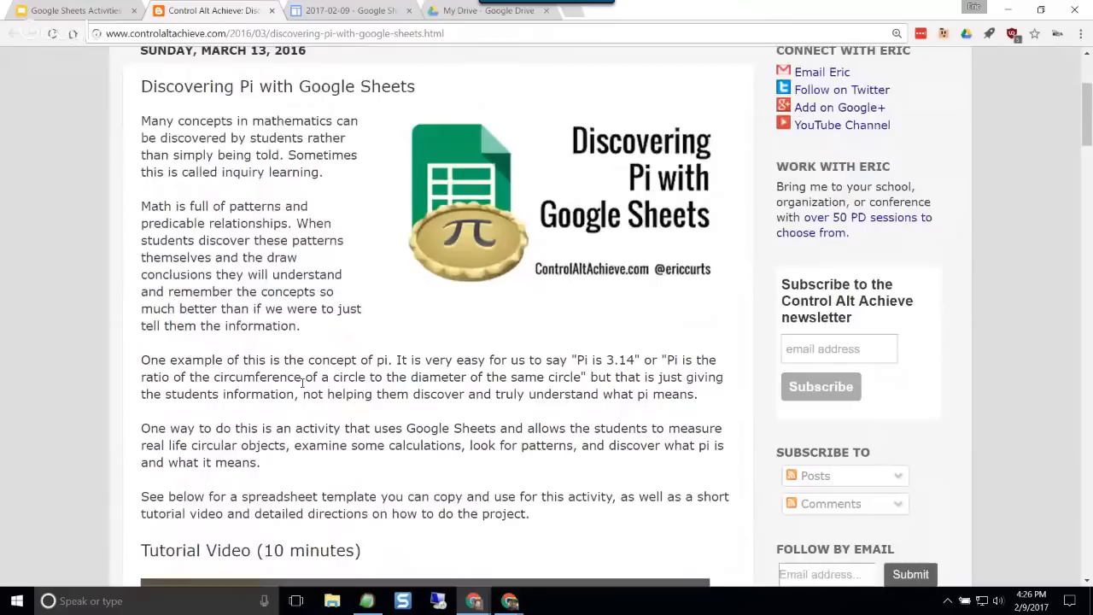
left_click_drag(606, 360, 637, 360)
left_click(549, 382)
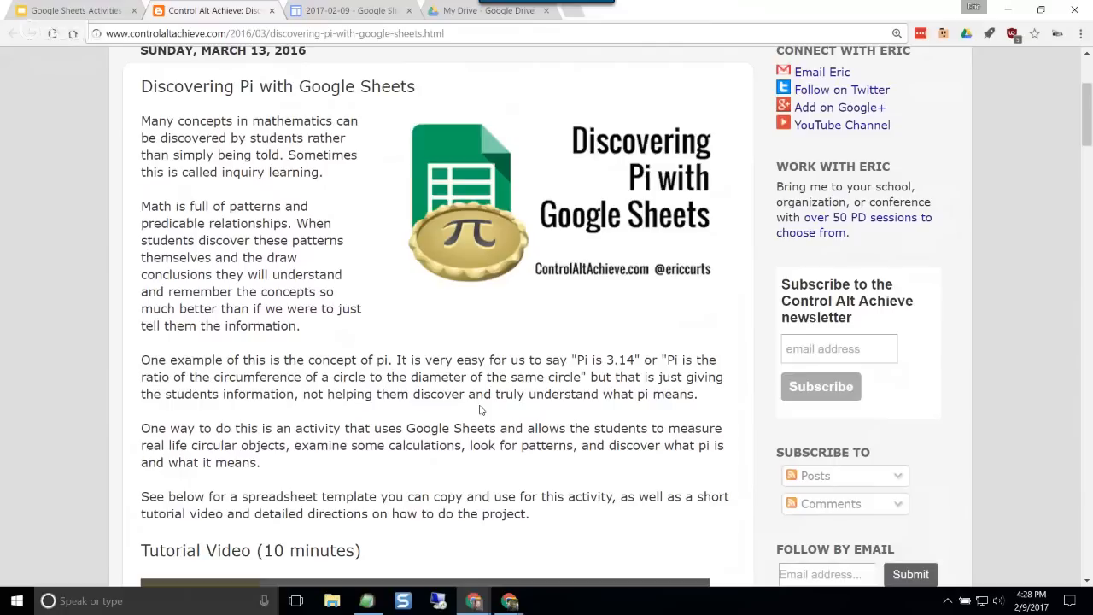
scroll(362, 386, "down", 1)
scroll(363, 385, "down", 3)
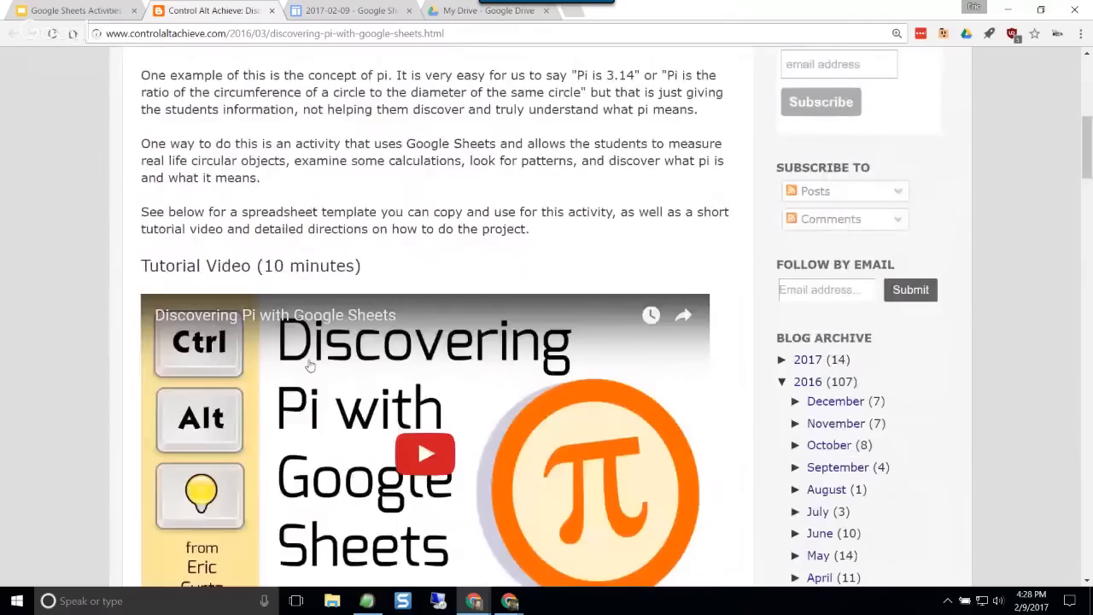
scroll(310, 365, "down", 5)
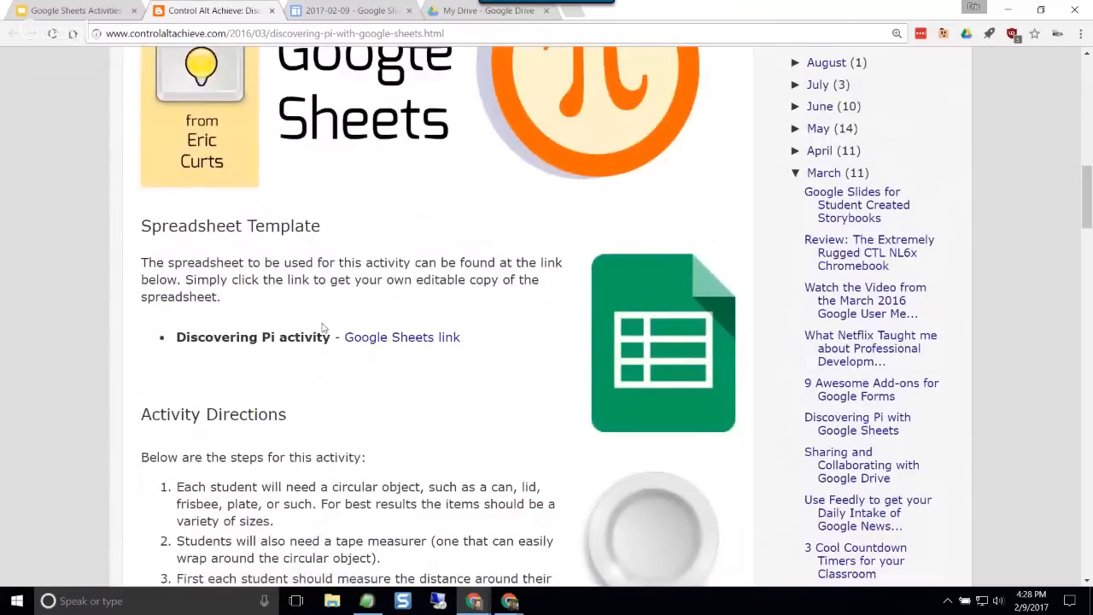
scroll(384, 366, "down", 1)
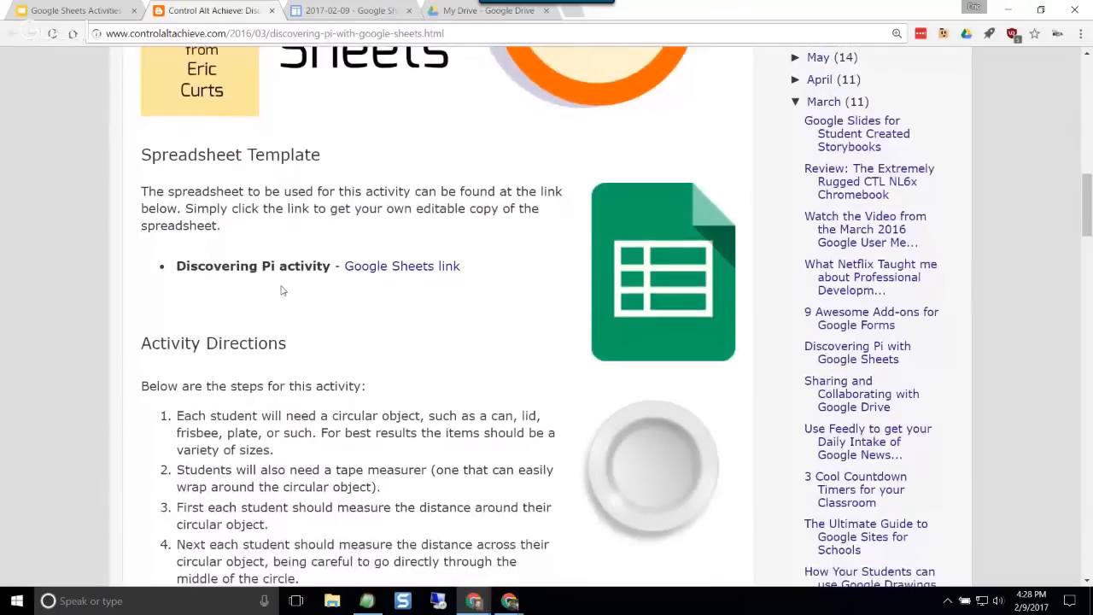
left_click(416, 268)
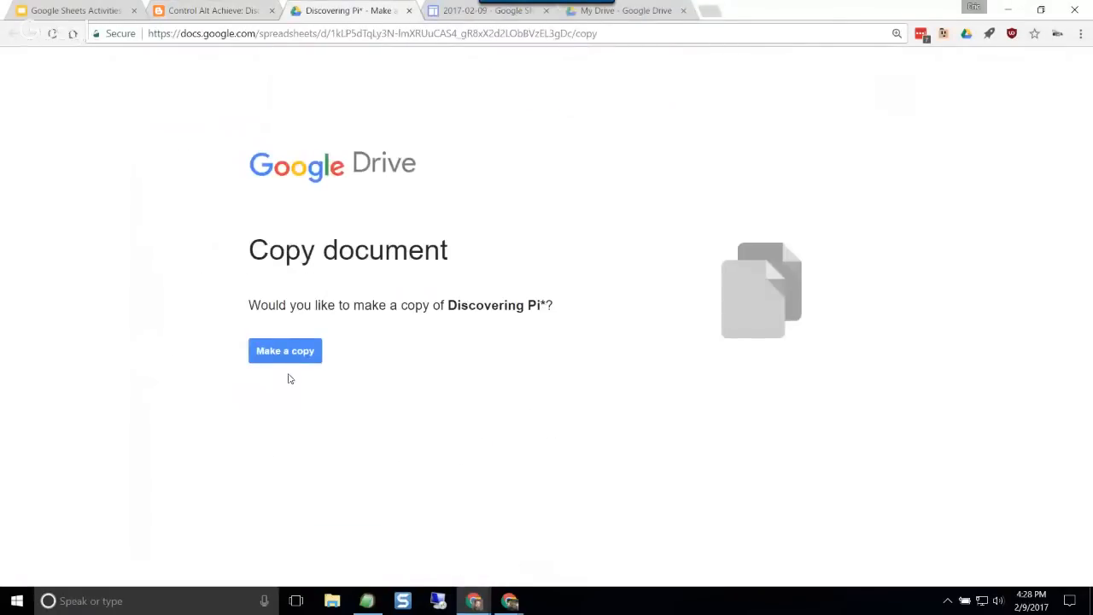
left_click(280, 351)
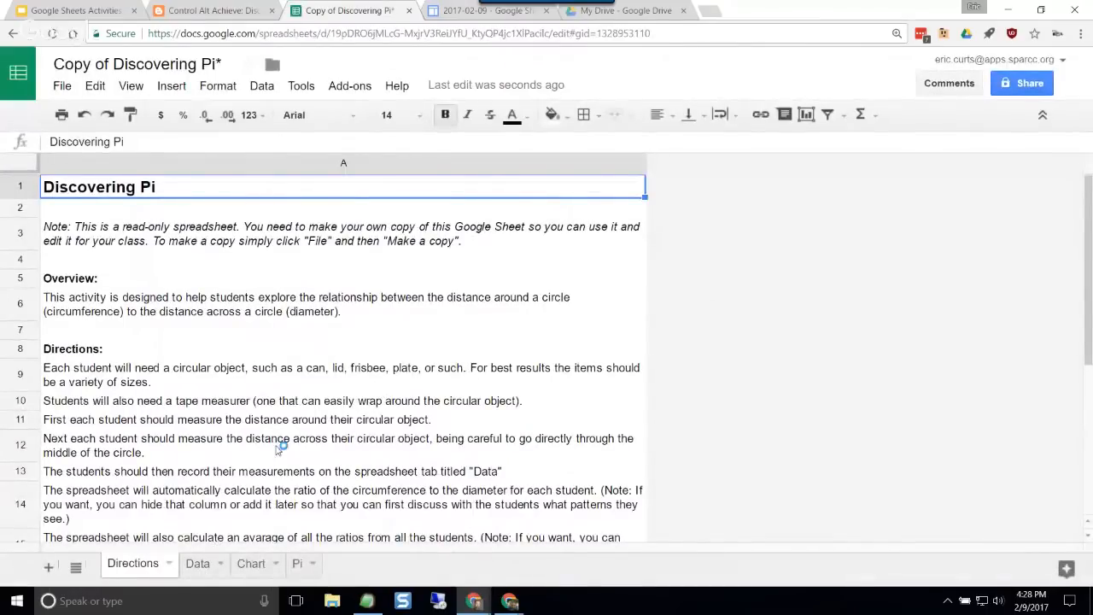
Step: Paste the copied sample measurements into the Circumference and Diameter columns of the Data sheet, starting at B2
scroll(280, 447, "down", 1)
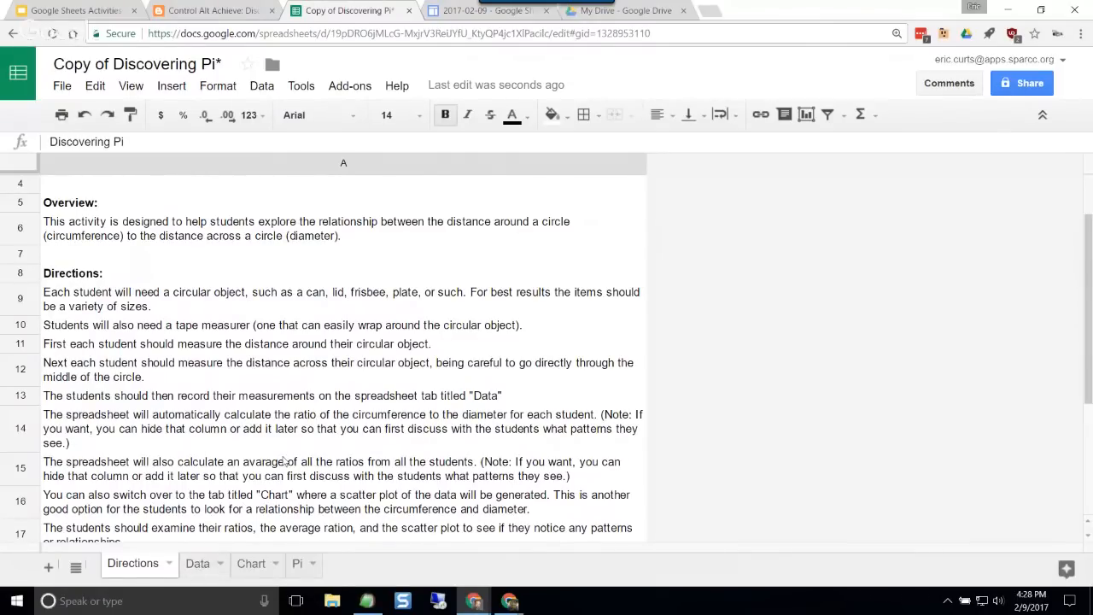
left_click(198, 565)
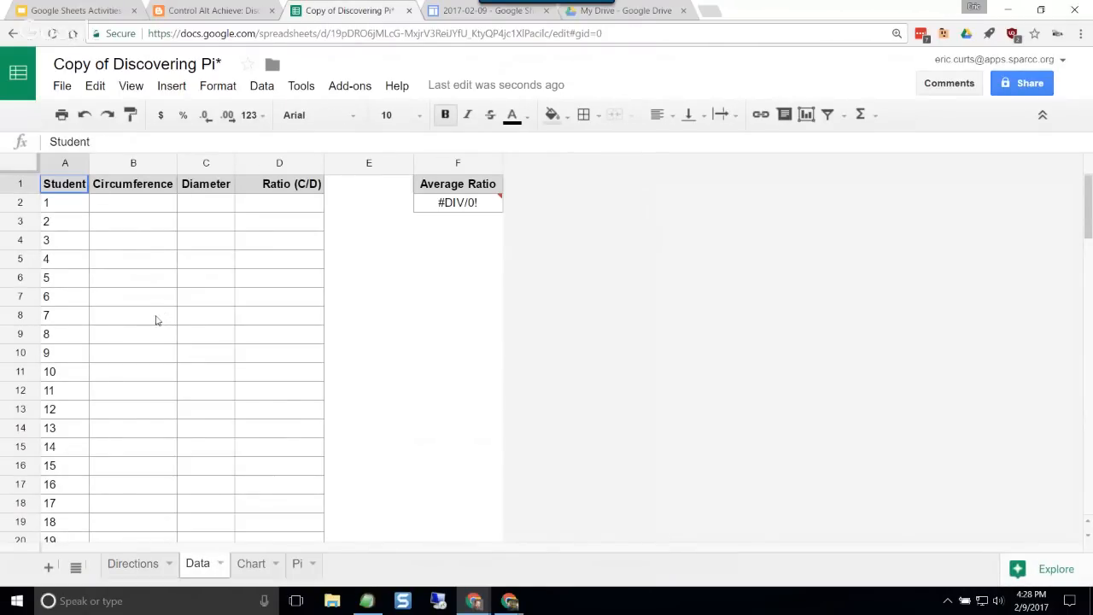
left_click(126, 208)
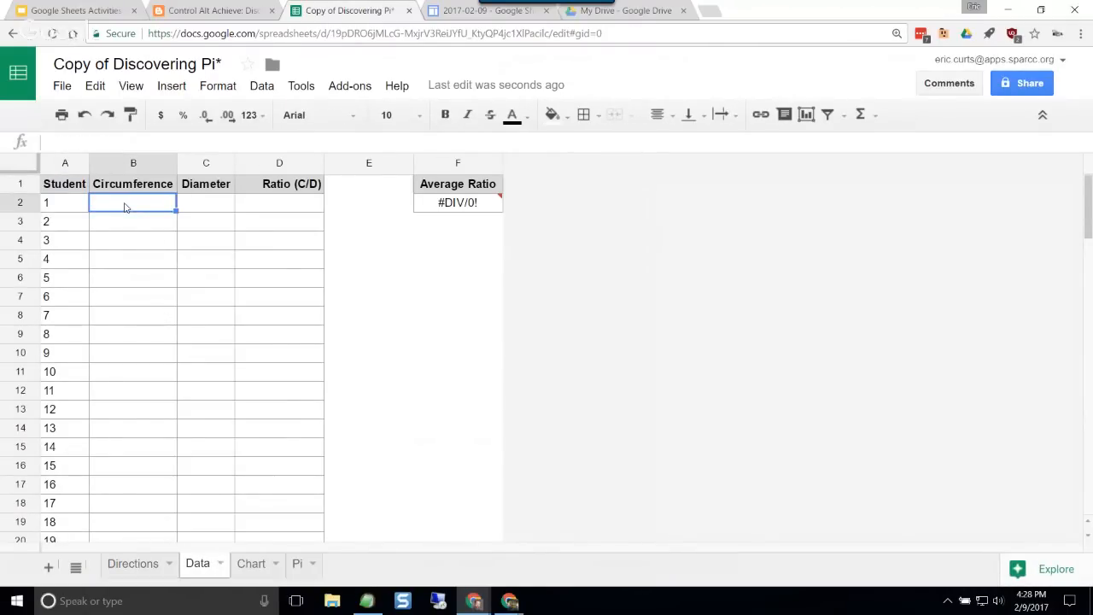
left_click(211, 209)
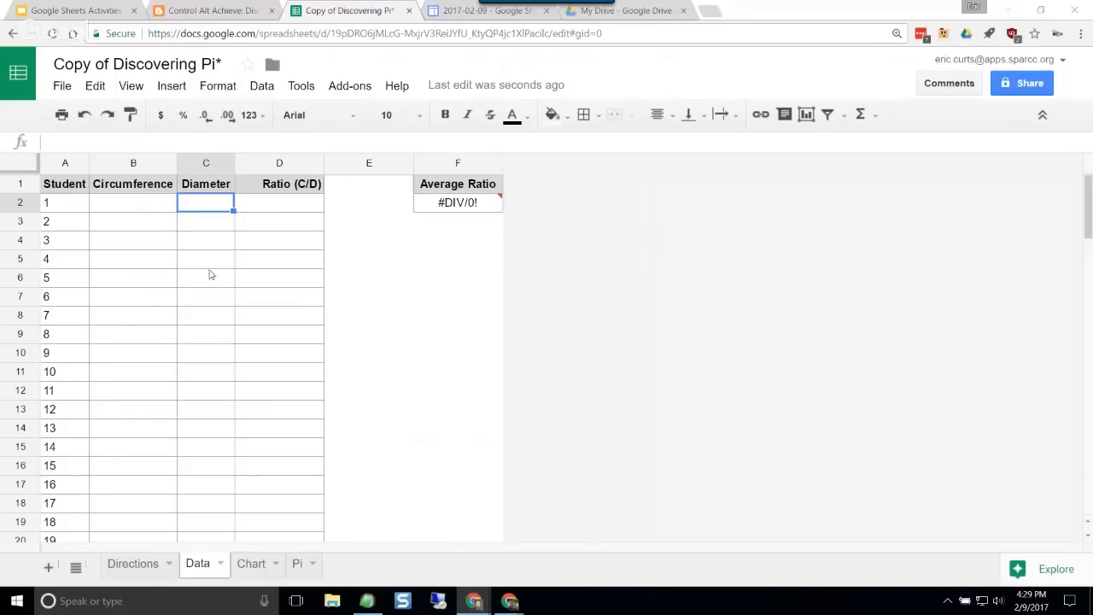
left_click(134, 207)
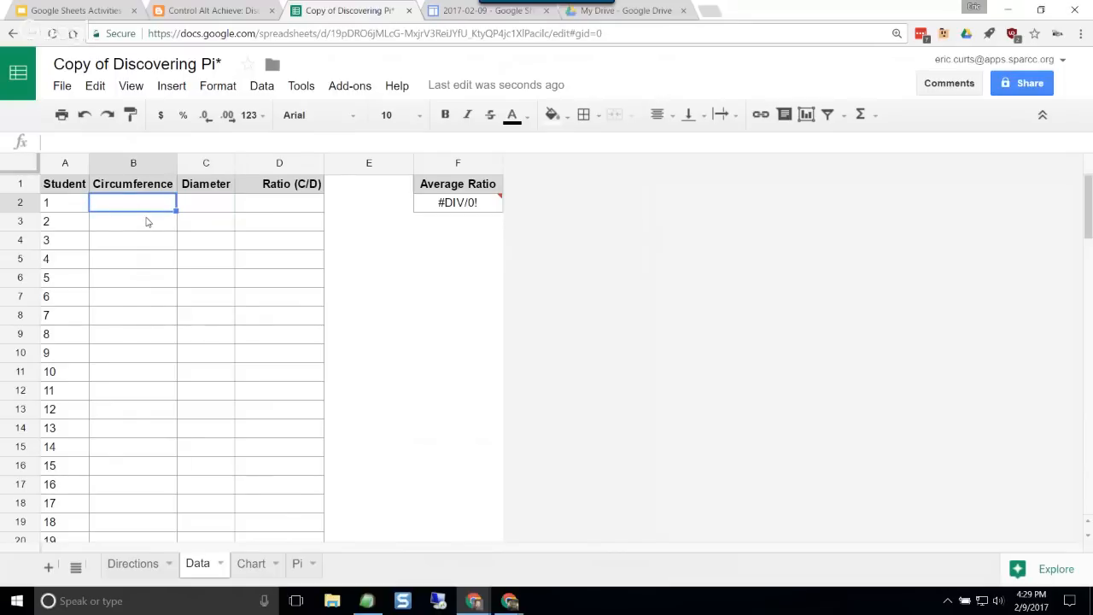
key("ctrl+v")
Step: Clear the formulas from the Ratio (C/D) column and from the Average Ratio cell F2
left_click(272, 279)
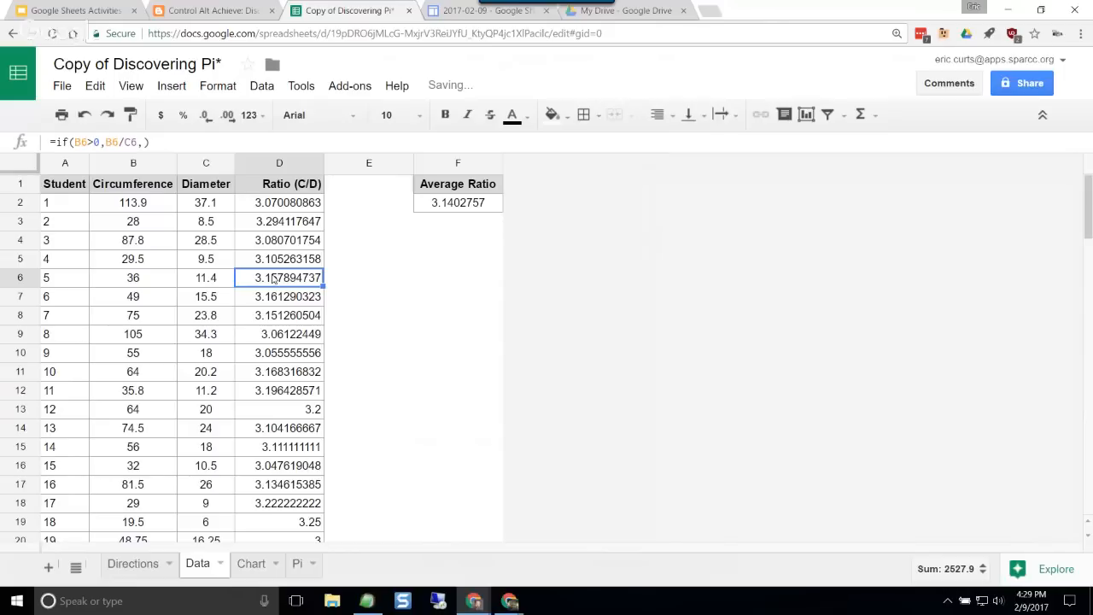
left_click(290, 204)
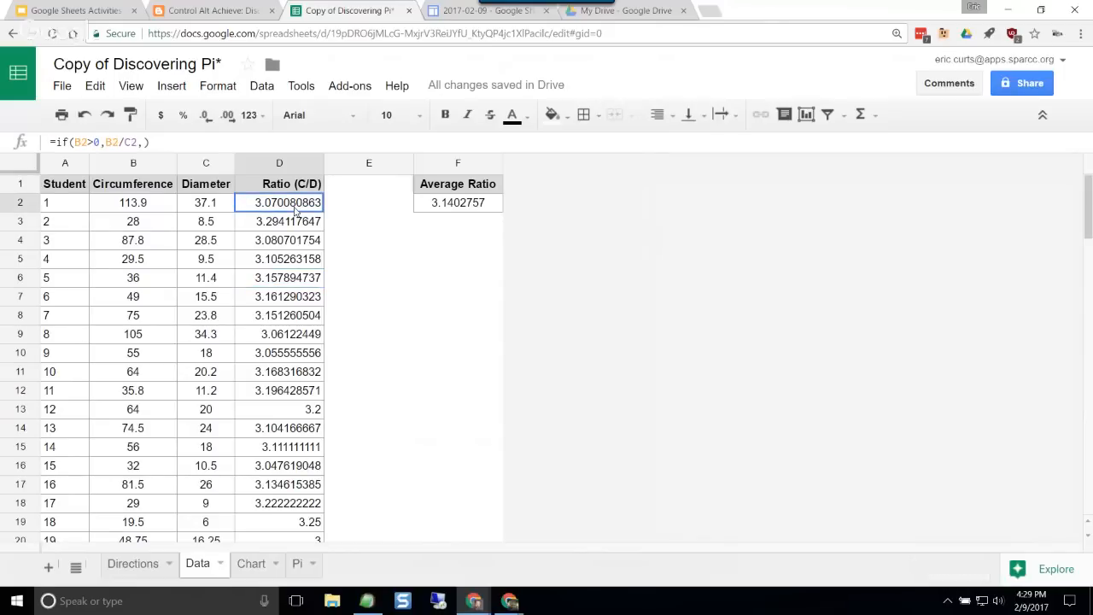
left_click_drag(295, 211, 308, 440)
key("Delete")
scroll(307, 436, "up", 5)
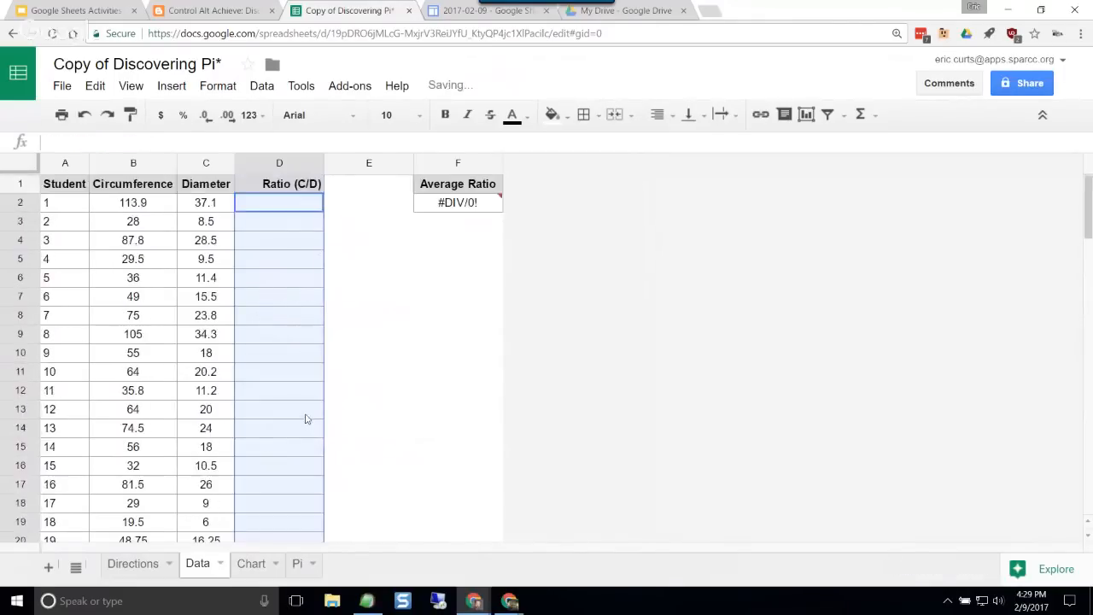
left_click(461, 210)
key("Delete")
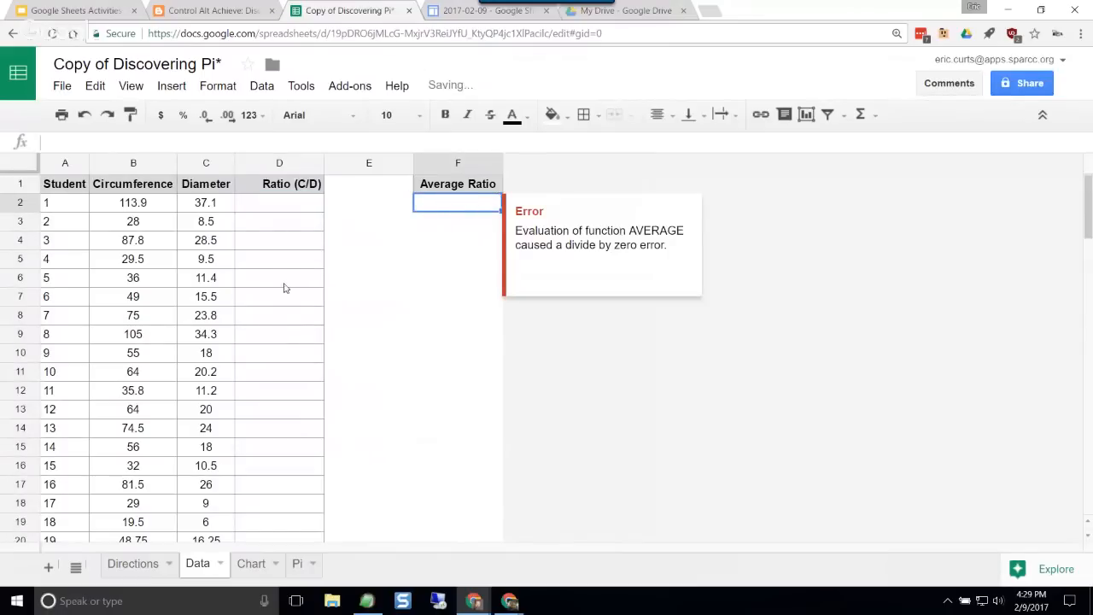
left_click(287, 291)
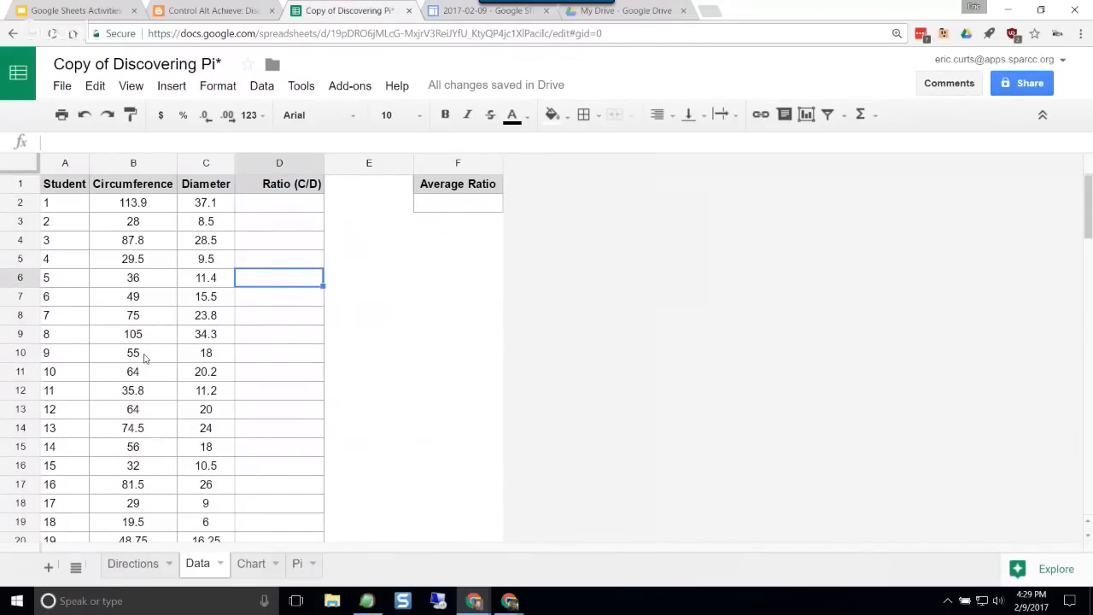
Step: Examine the pasted circumference and diameter measurements, going through the rows of all students with data
left_click(128, 247)
left_click(199, 249)
left_click(155, 362)
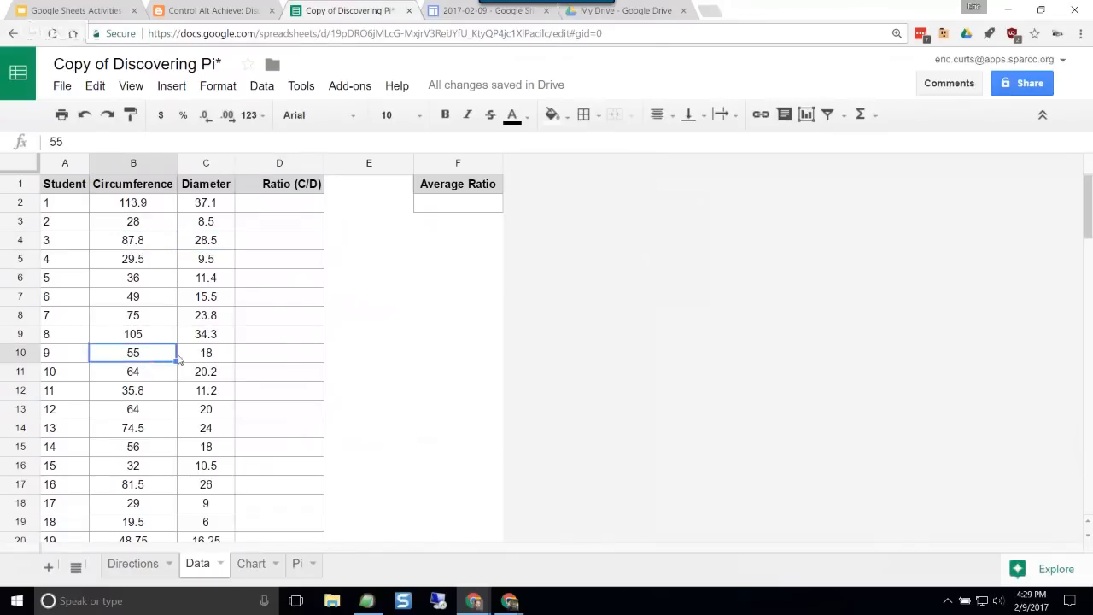
left_click(201, 355)
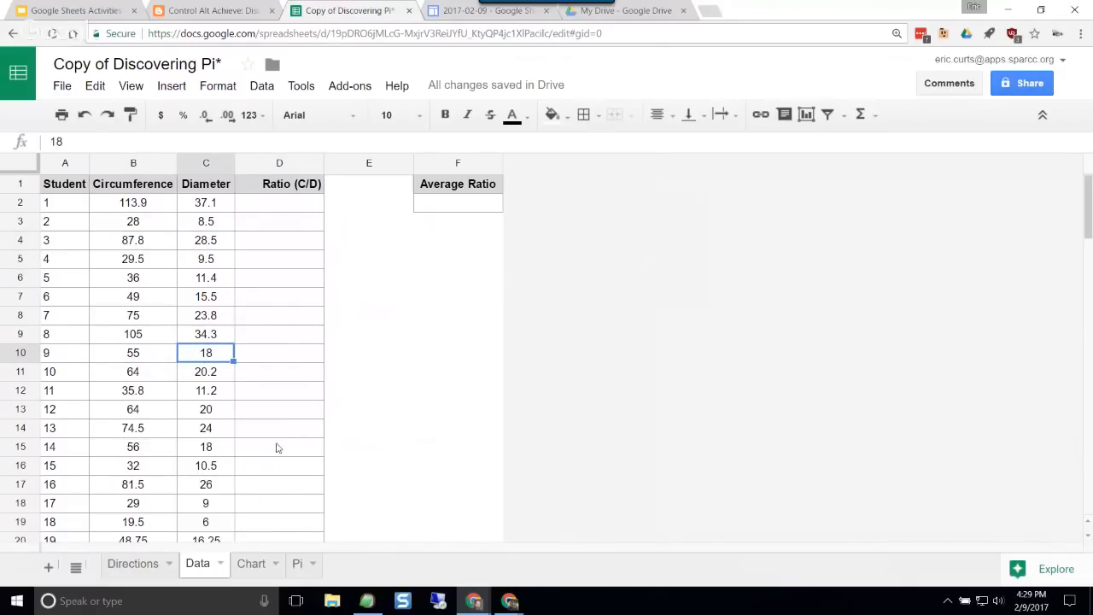
scroll(253, 391, "down", 6)
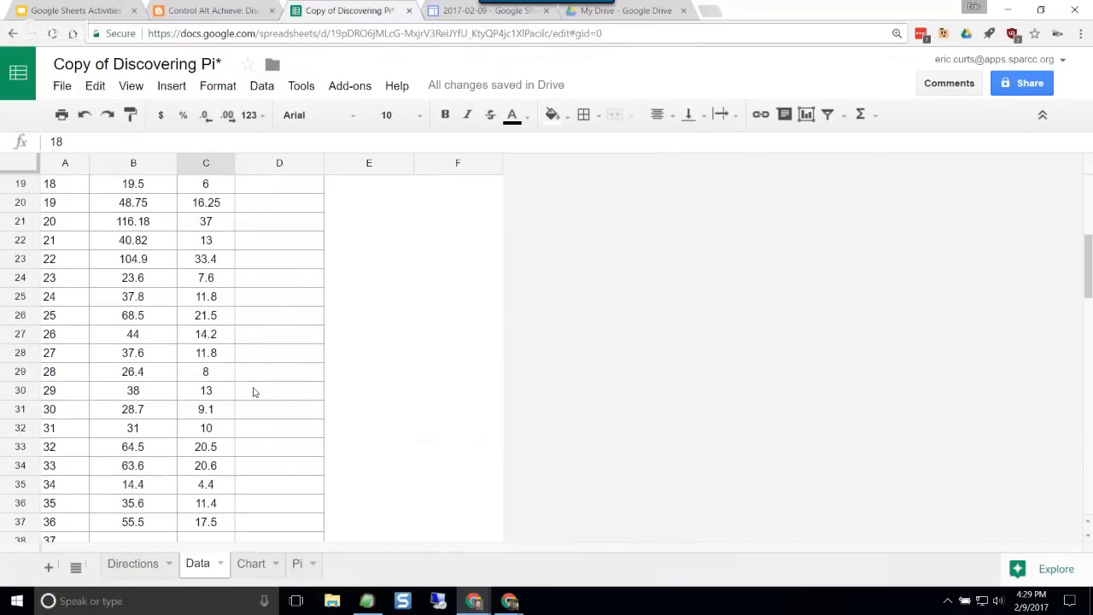
scroll(253, 392, "down", 1)
scroll(245, 392, "up", 7)
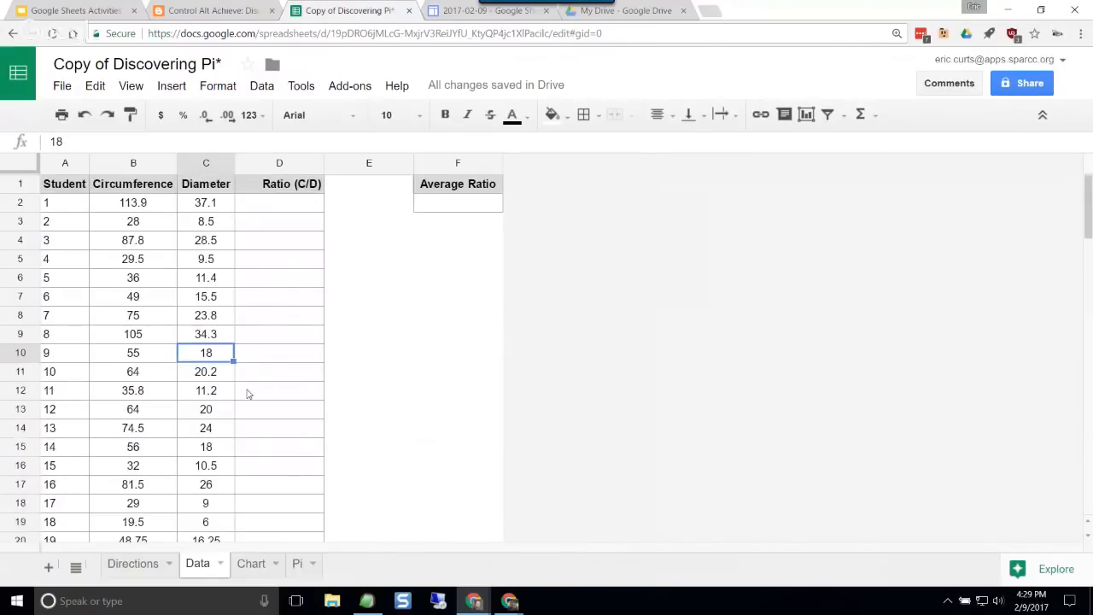
left_click(286, 285)
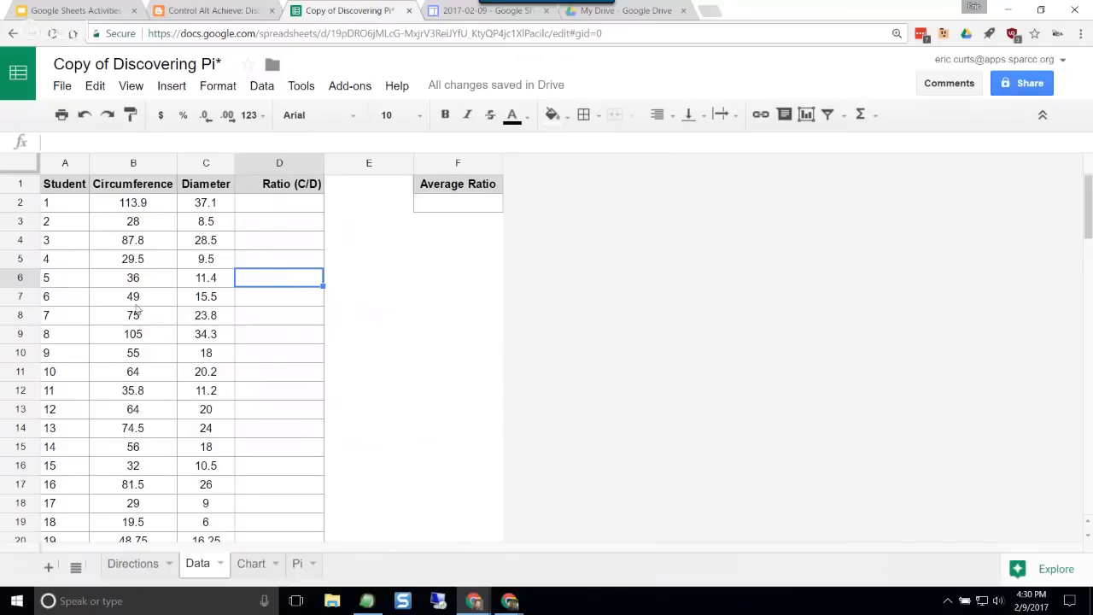
Step: Compare the circumference with the diameter for students 2, 15, 12 and 8, looking for a pattern in the data
scroll(134, 355, "down", 5)
scroll(134, 363, "up", 5)
left_click(137, 226)
left_click(205, 226)
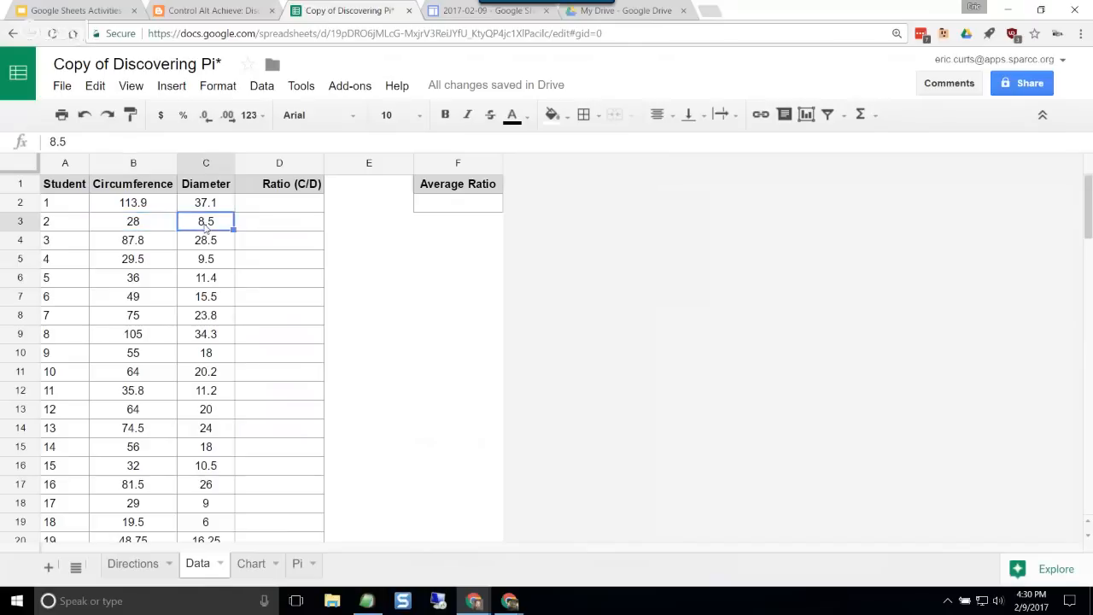
left_click(163, 229)
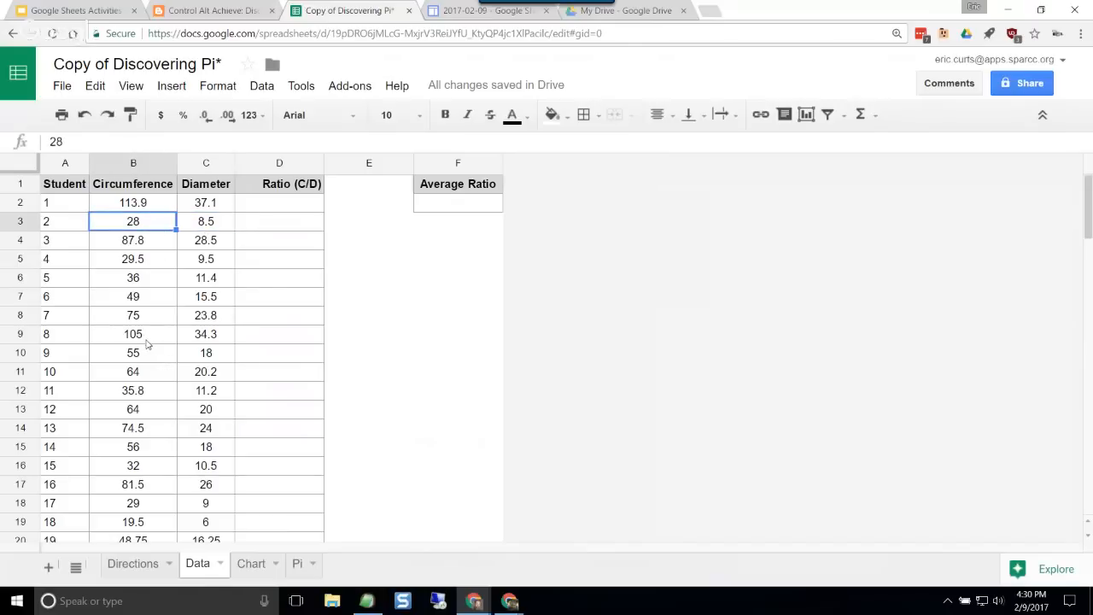
left_click(135, 467)
left_click(208, 470)
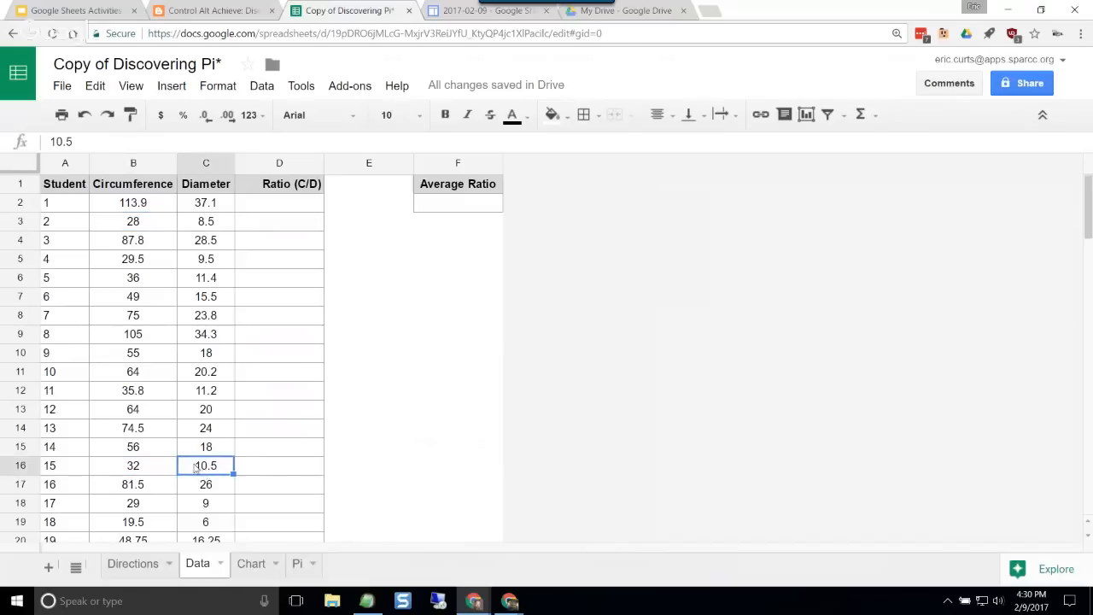
left_click(131, 416)
left_click(202, 414)
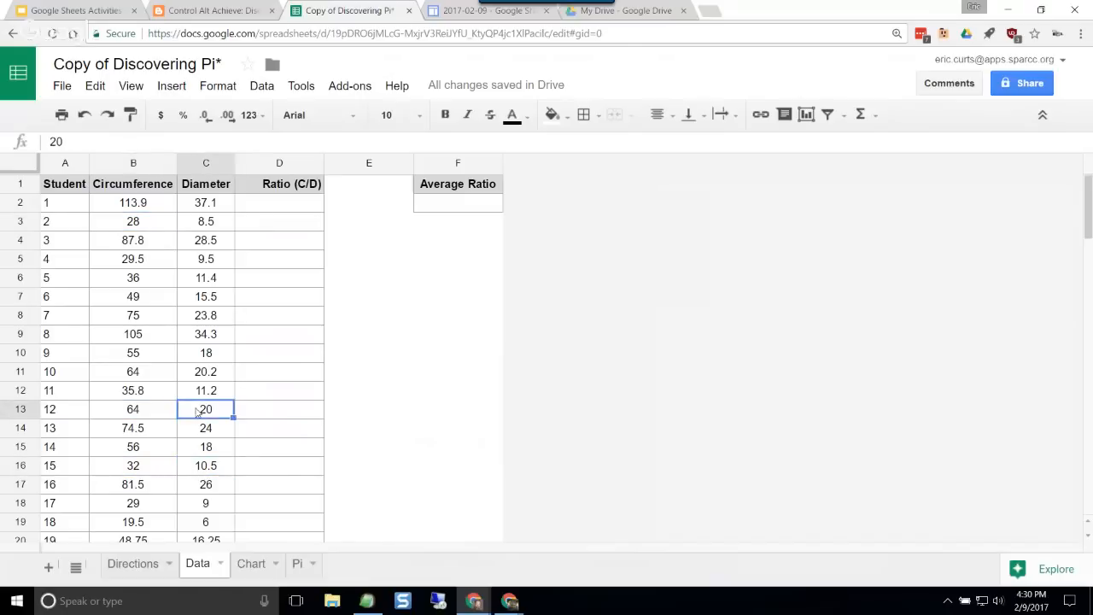
left_click(141, 341)
left_click(201, 341)
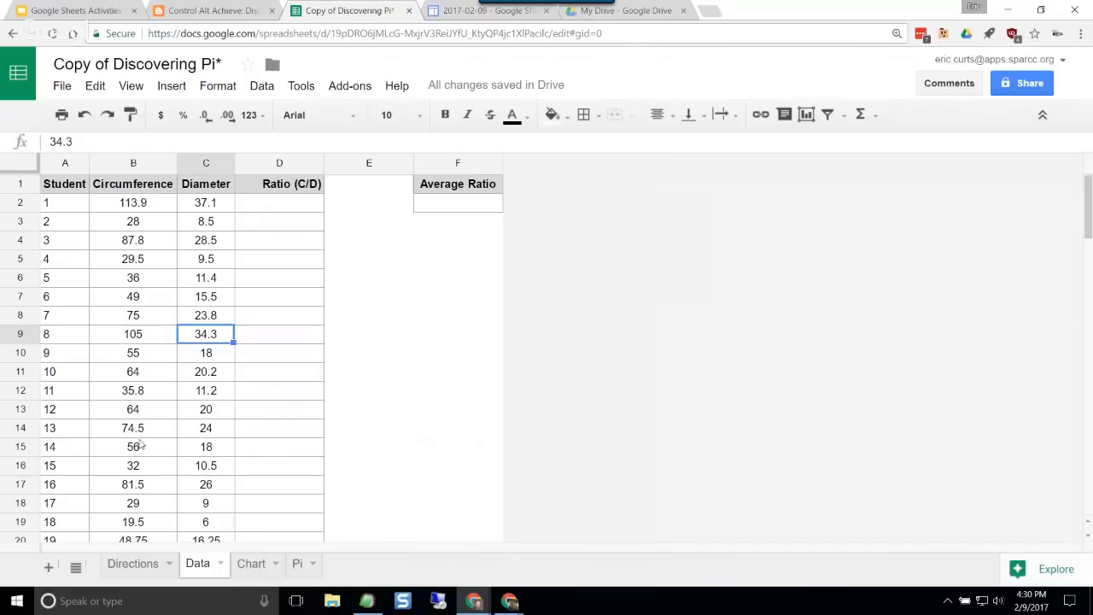
scroll(142, 442, "down", 2)
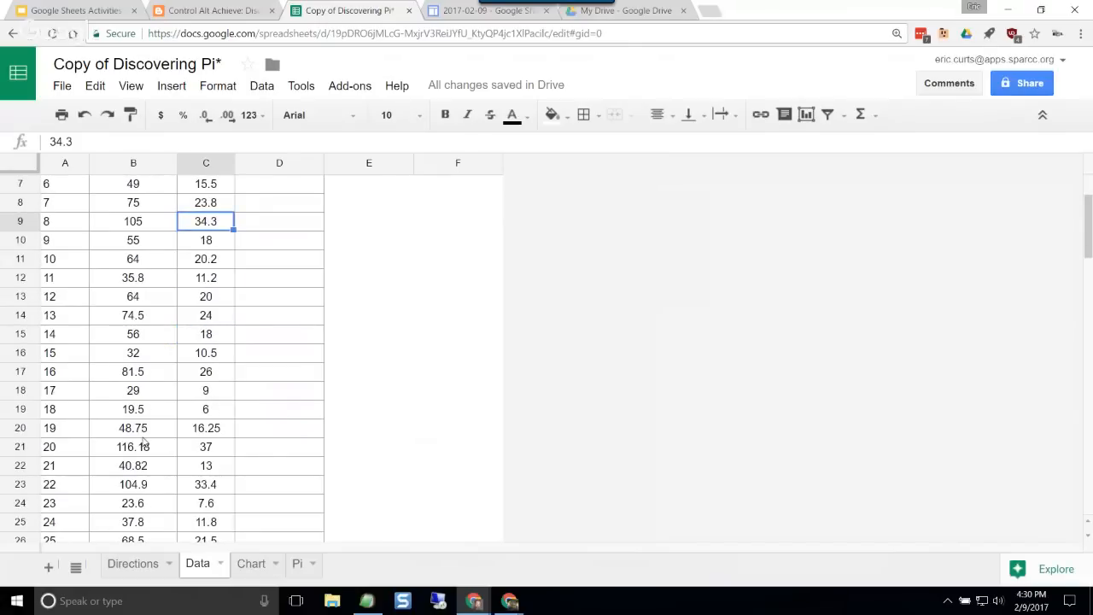
scroll(143, 442, "down", 1)
scroll(141, 491, "up", 3)
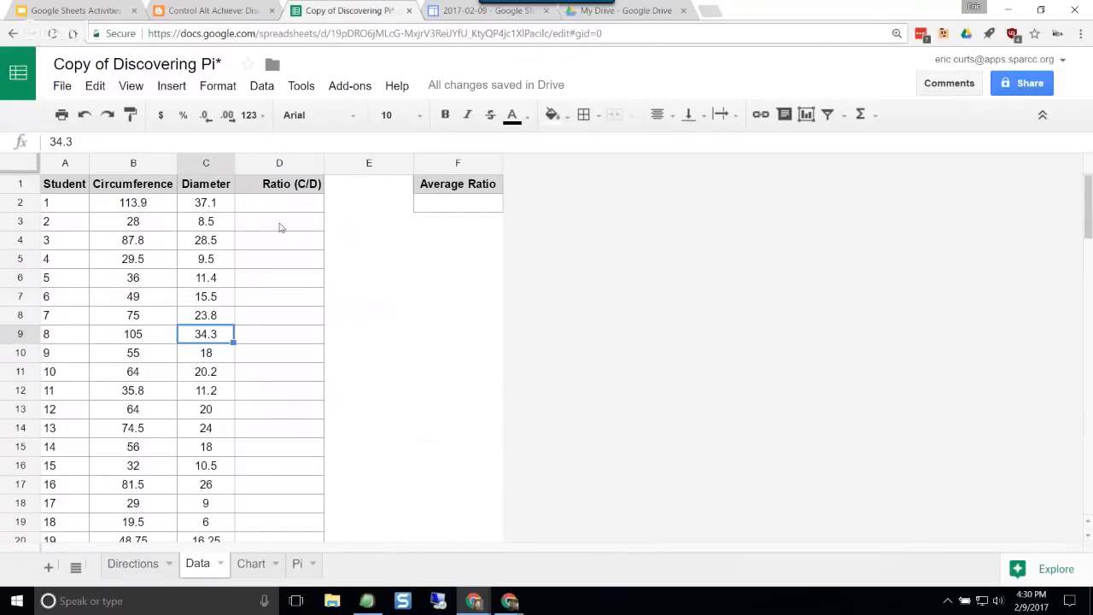
Step: Enter the formula =B2/C2 in cell D2 to divide student 1's circumference by the diameter
left_click(138, 208)
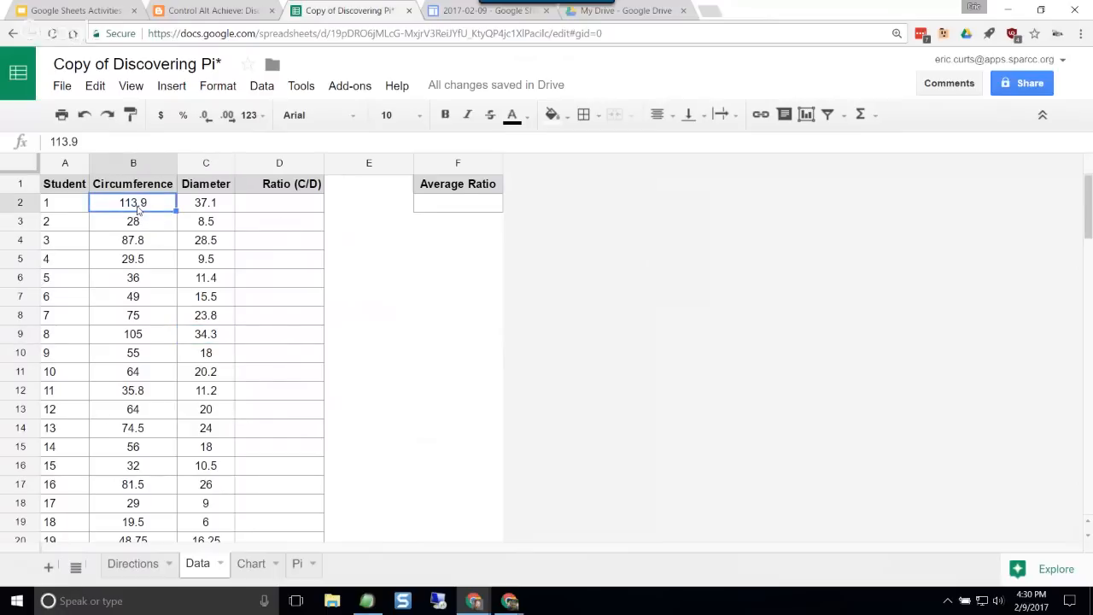
left_click(221, 203)
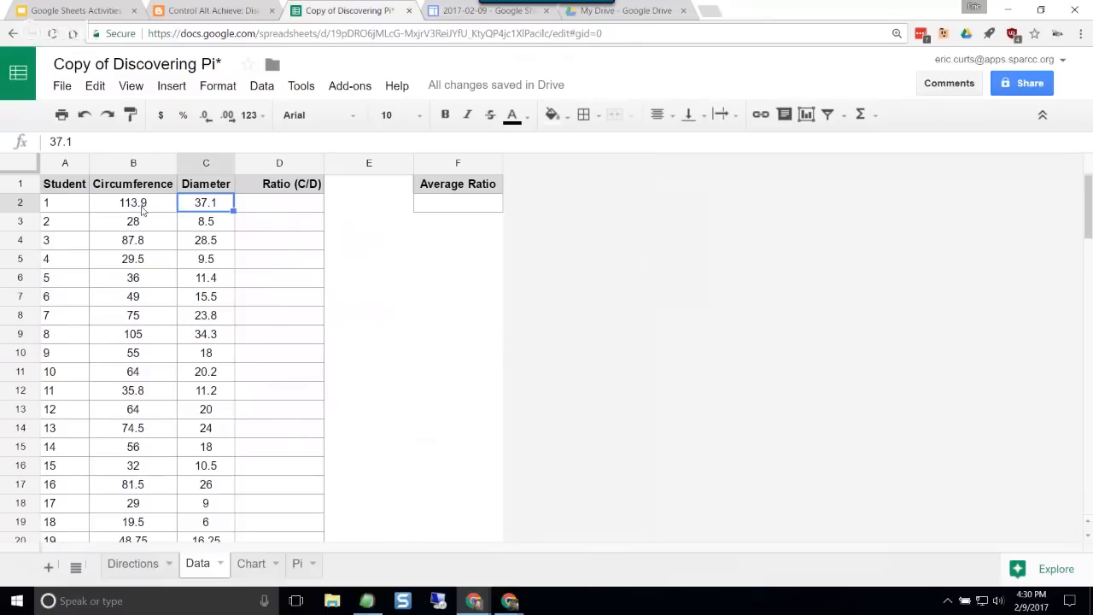
left_click(269, 211)
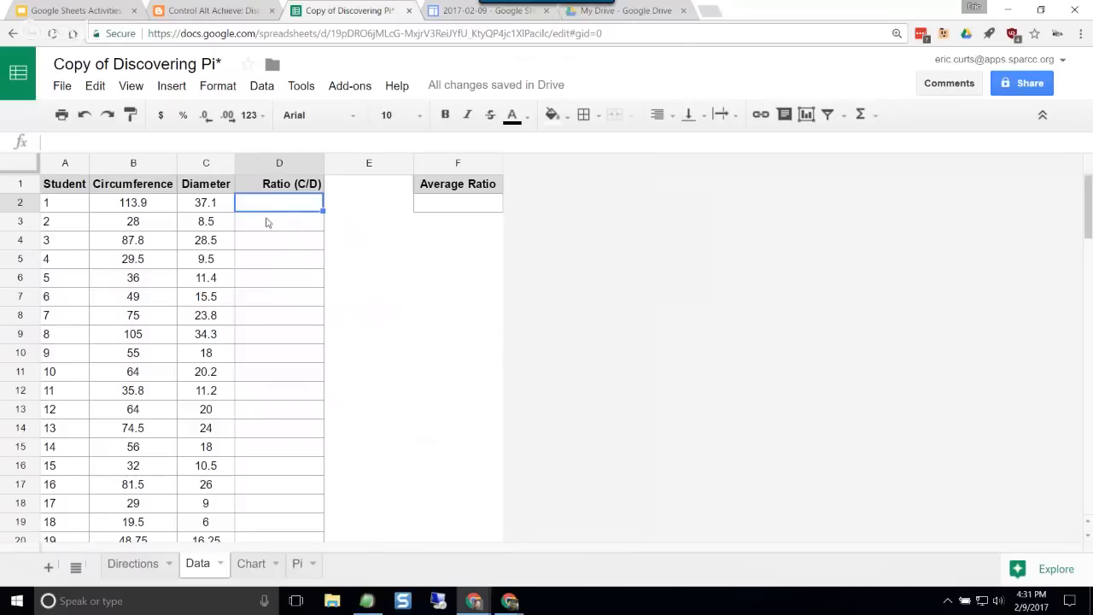
type("=")
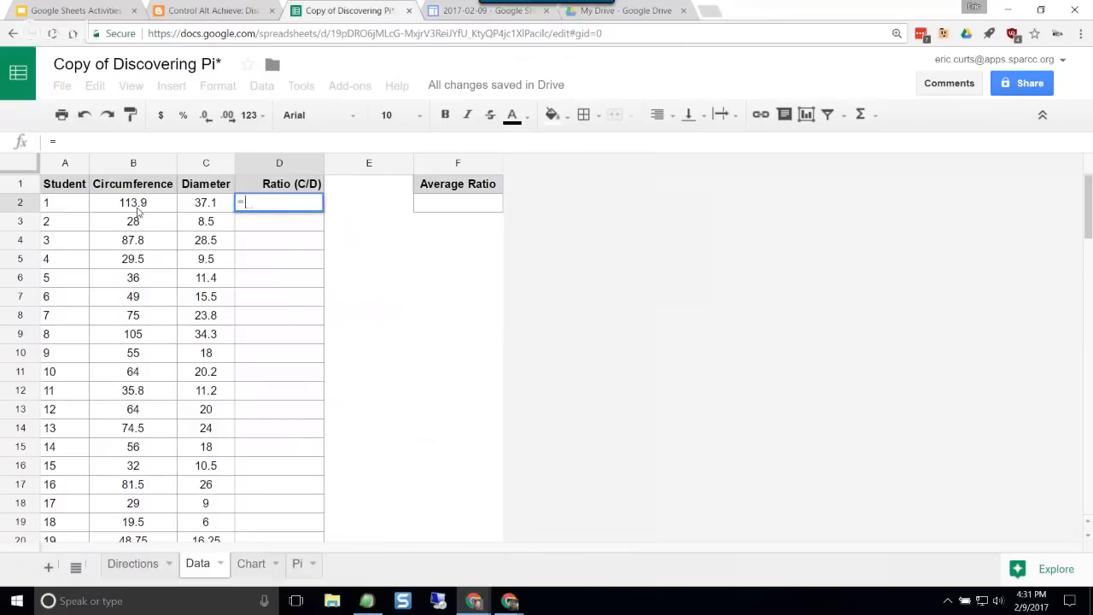
left_click(136, 212)
type("/")
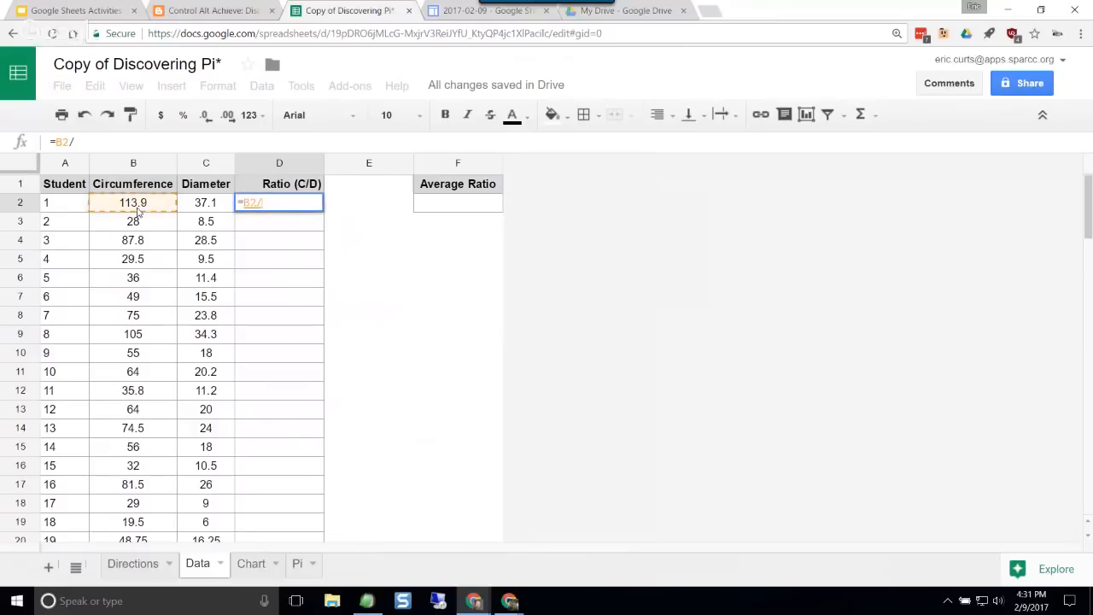
left_click(201, 207)
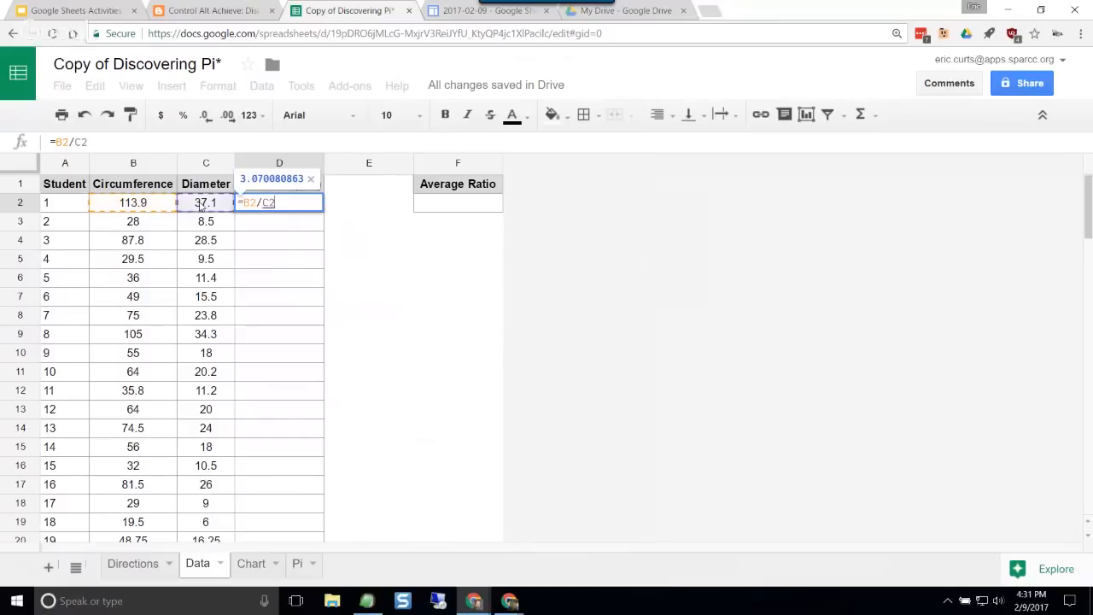
key("Return")
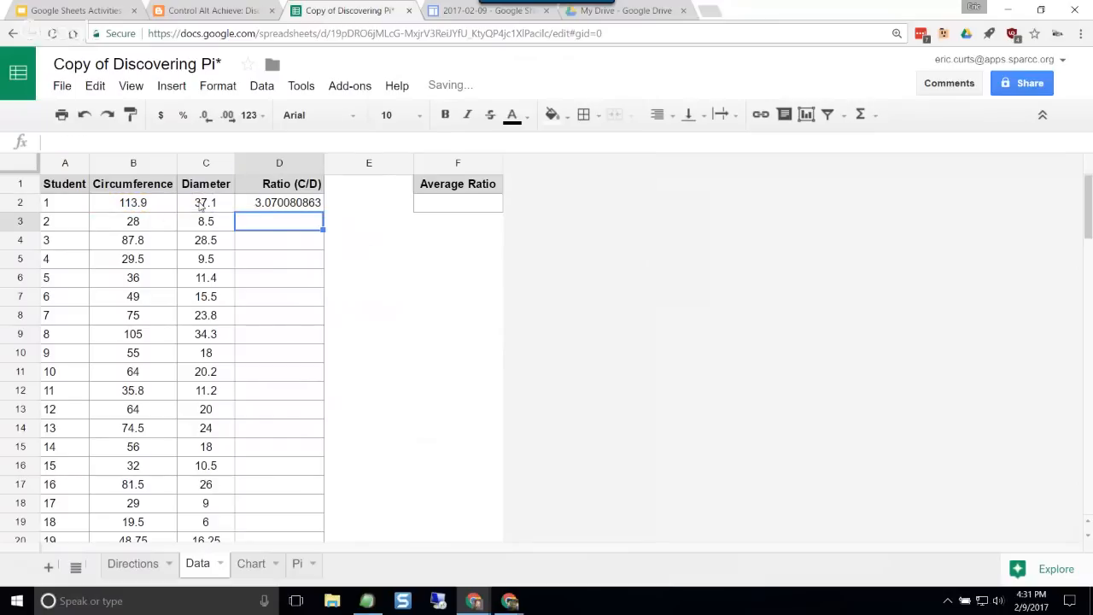
Step: Fill the ratio formula from D2 down to D37, covering all students with measurements
left_click(261, 208)
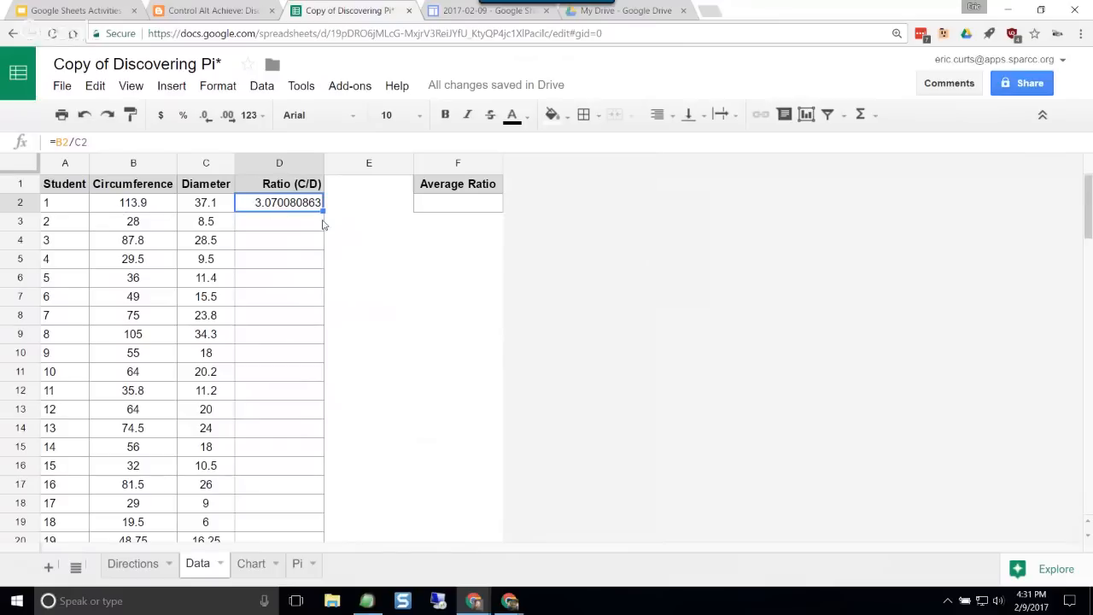
left_click_drag(323, 211, 322, 375)
scroll(321, 384, "down", 1)
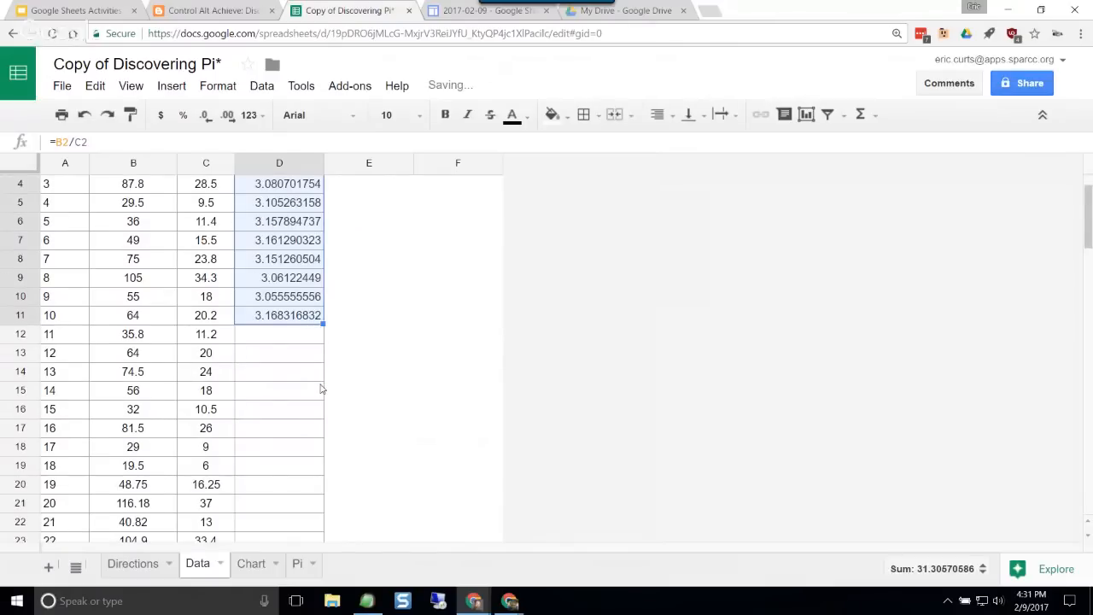
scroll(320, 376, "down", 2)
left_click_drag(323, 212, 318, 410)
scroll(318, 402, "down", 2)
left_click_drag(321, 304, 320, 466)
scroll(333, 441, "down", 2)
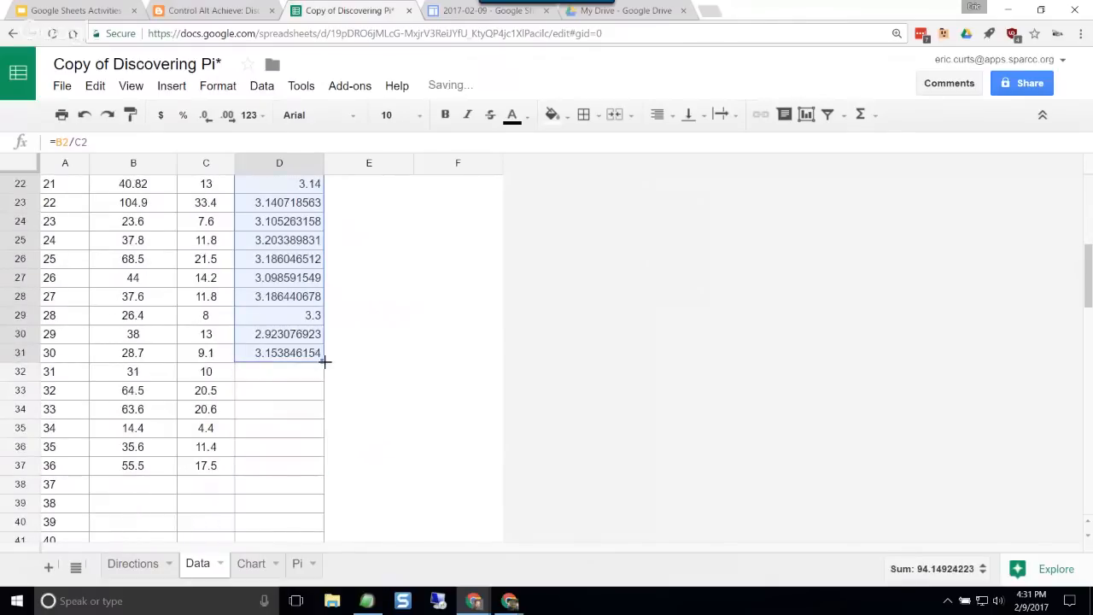
left_click_drag(322, 361, 328, 472)
left_click(297, 429)
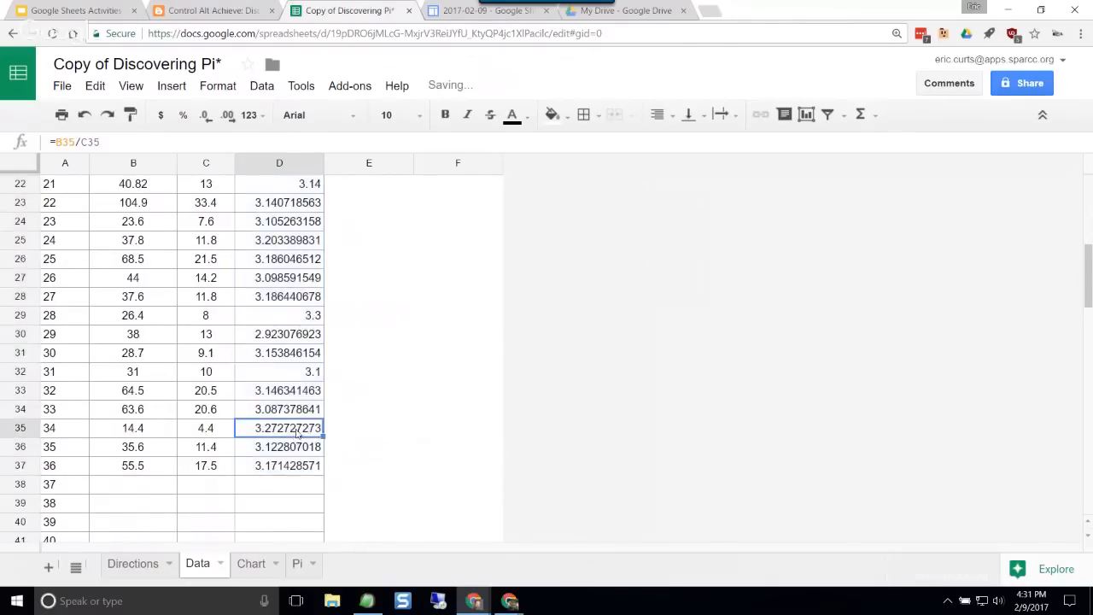
Step: Enter =AVERAGE(D2:D37) in cell F2 to average the students' ratios
scroll(296, 418, "up", 7)
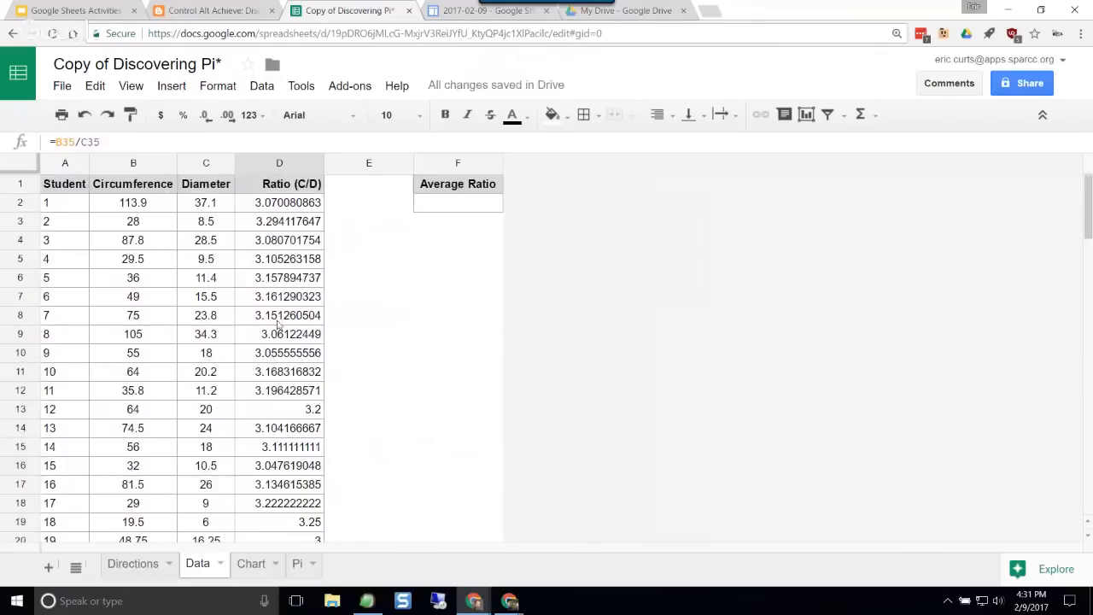
scroll(279, 329, "down", 7)
scroll(281, 329, "up", 7)
left_click(454, 209)
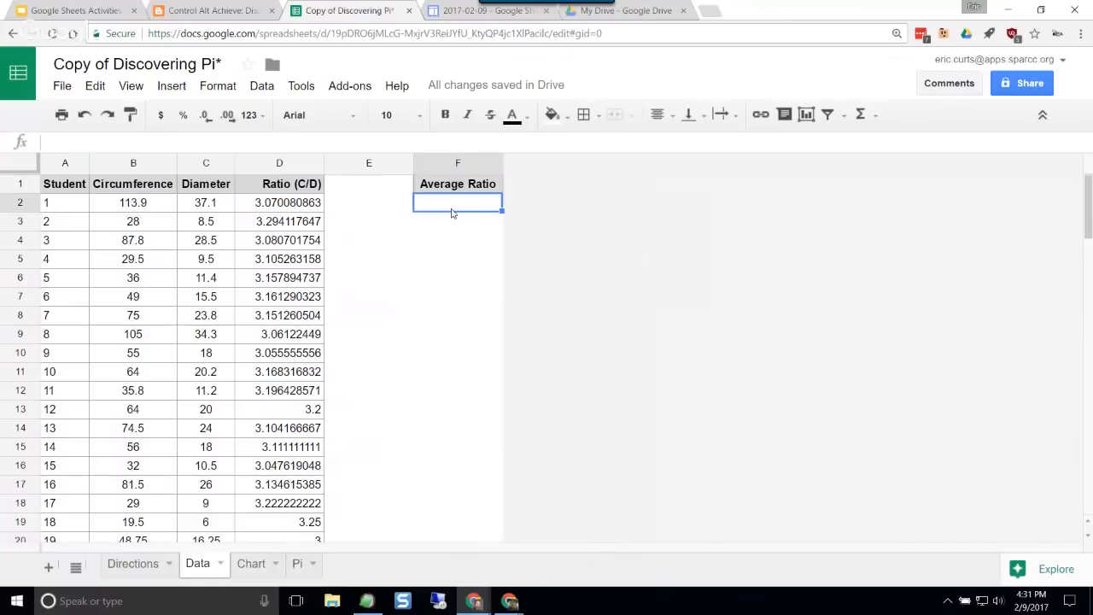
type("=averg")
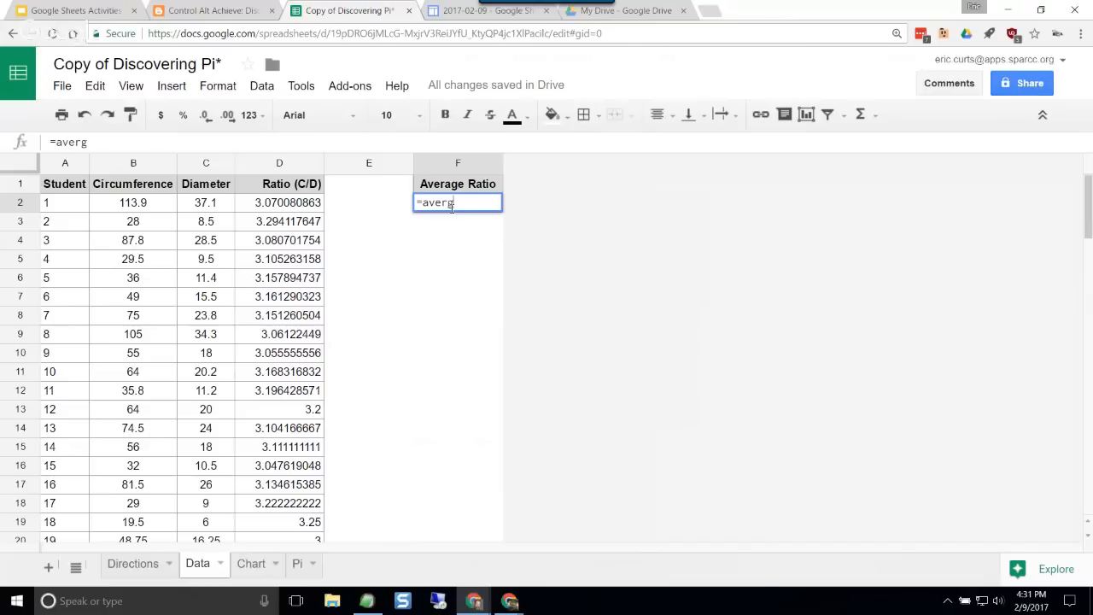
key("BackSpace")
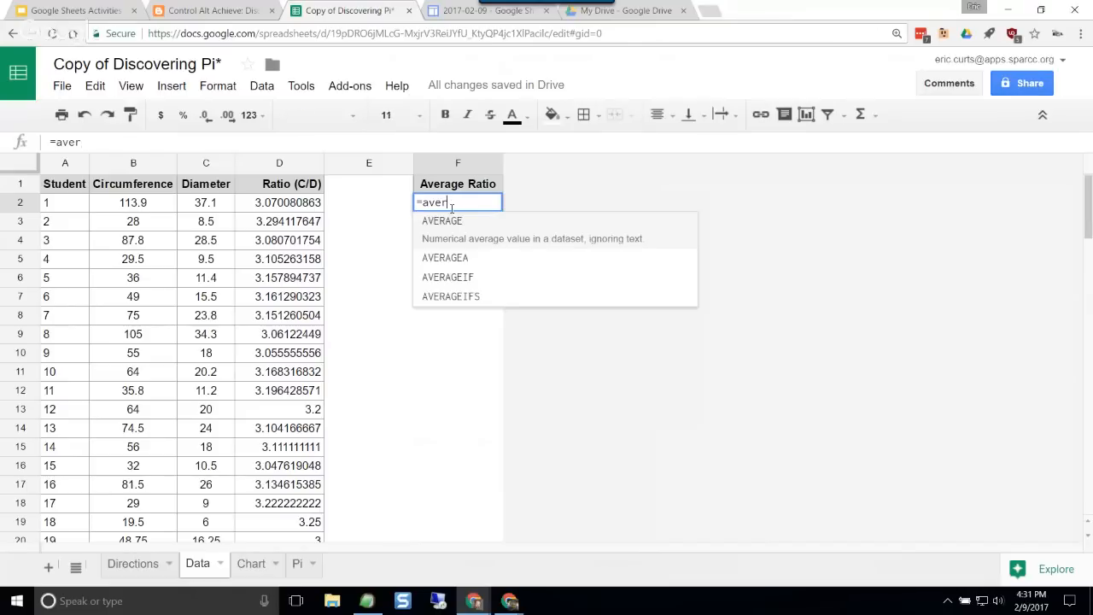
left_click(450, 227)
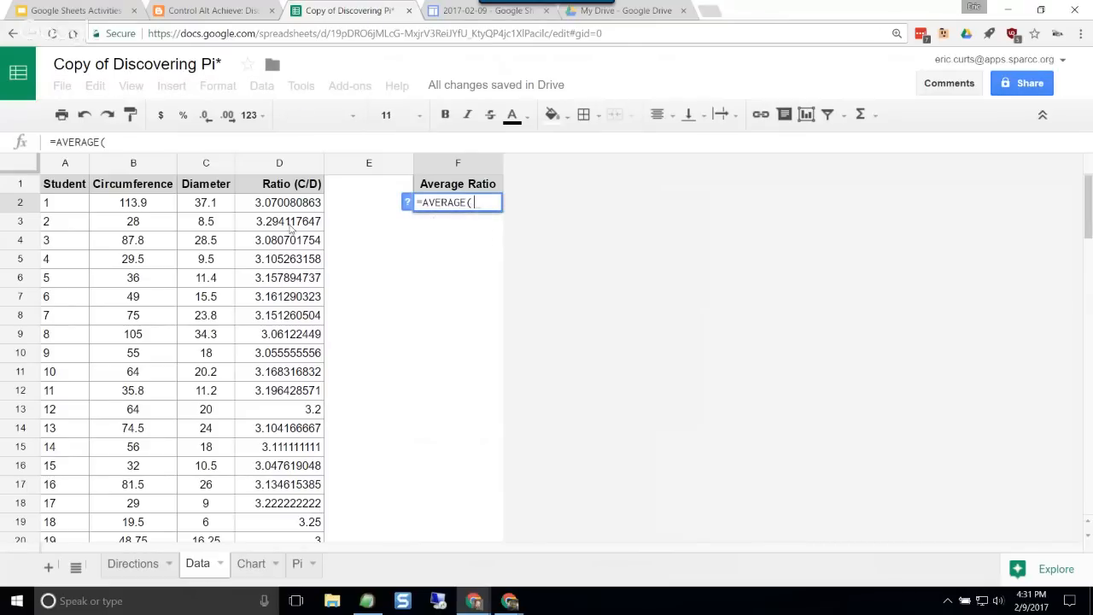
left_click_drag(271, 209, 301, 490)
type(")")
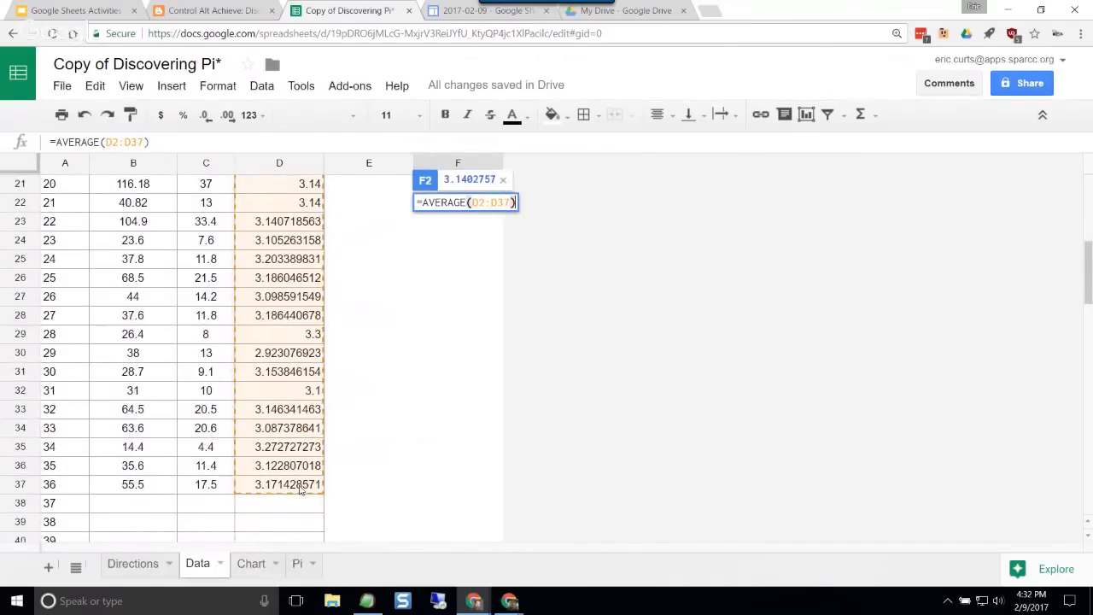
key("Return")
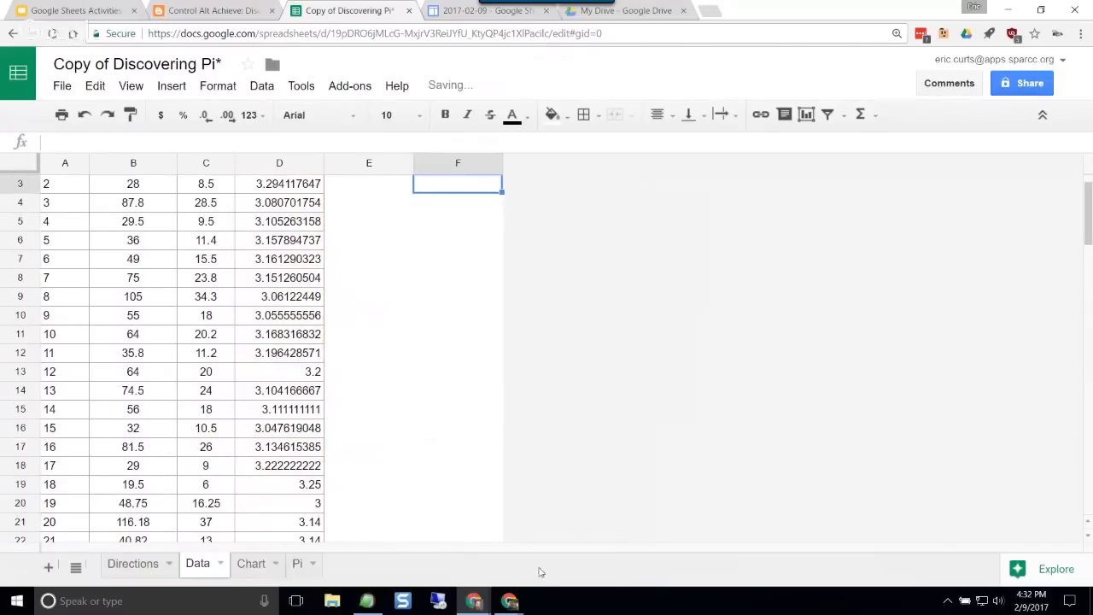
scroll(410, 359, "up", 1)
key("Up")
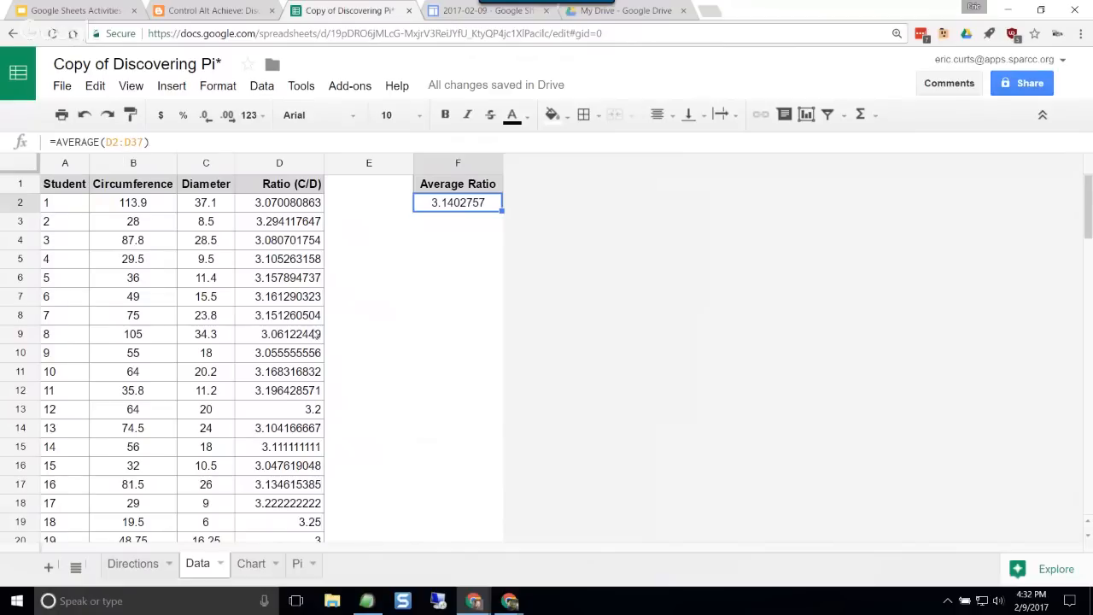
Step: Compare the value of pi, the average ratio and their difference on the Pi sheet
scroll(316, 334, "down", 7)
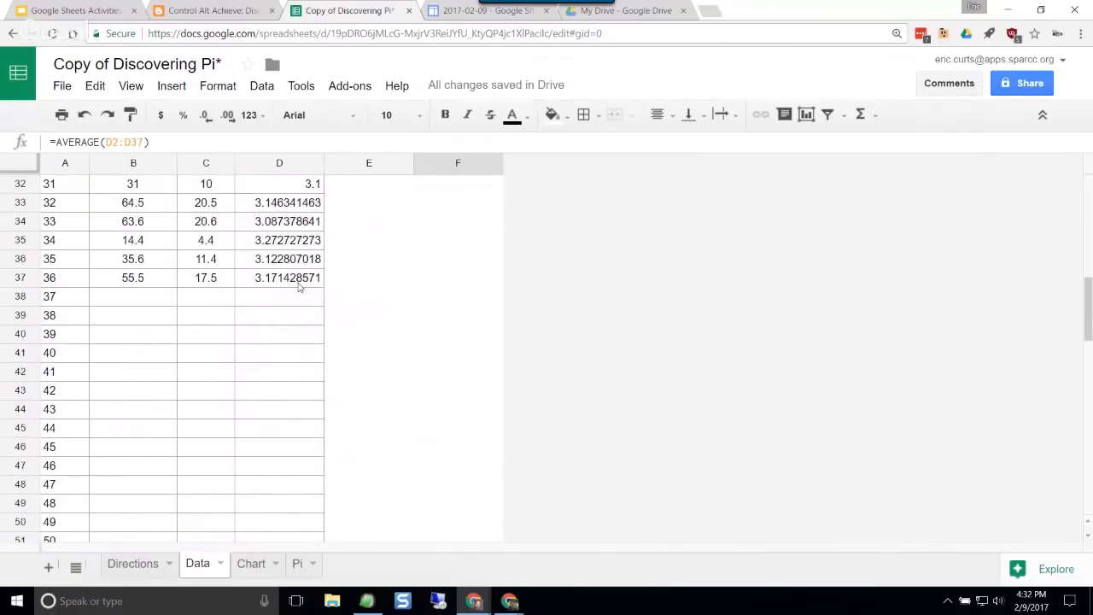
scroll(303, 294, "up", 7)
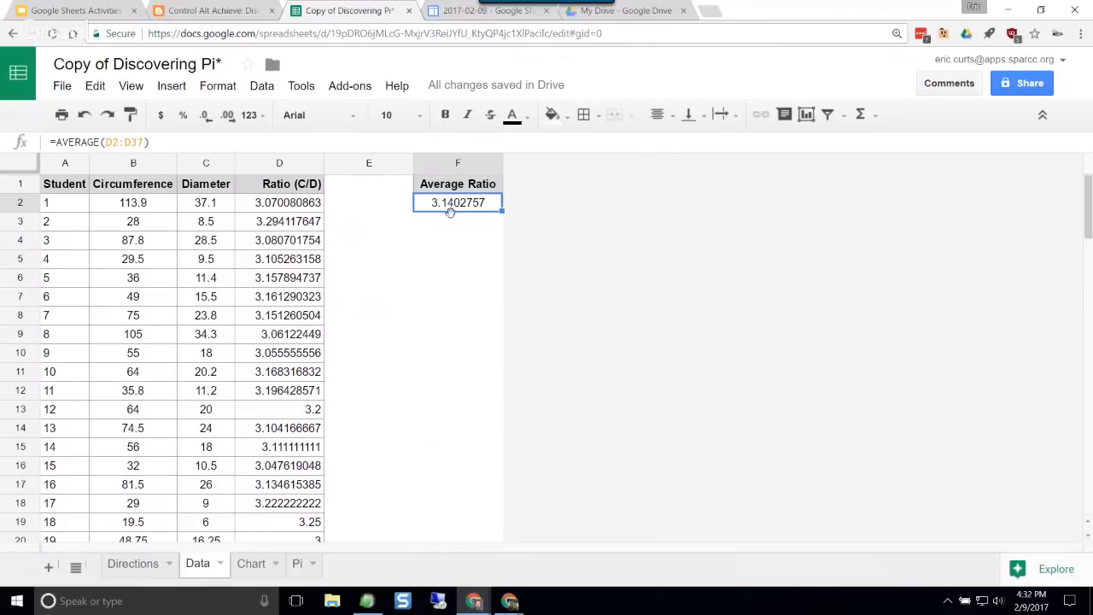
left_click(298, 569)
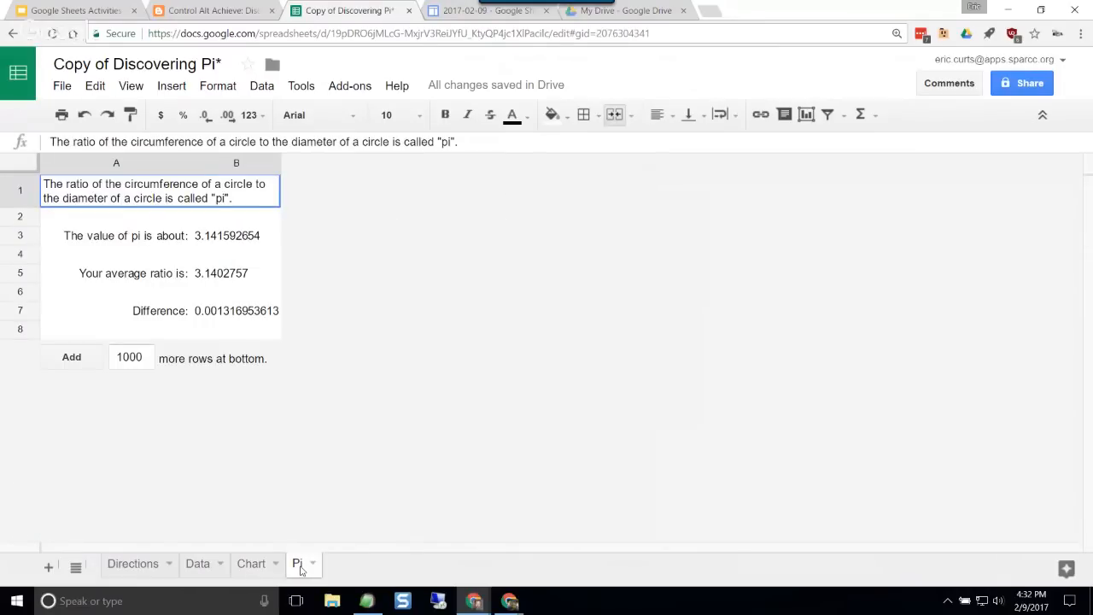
left_click(235, 242)
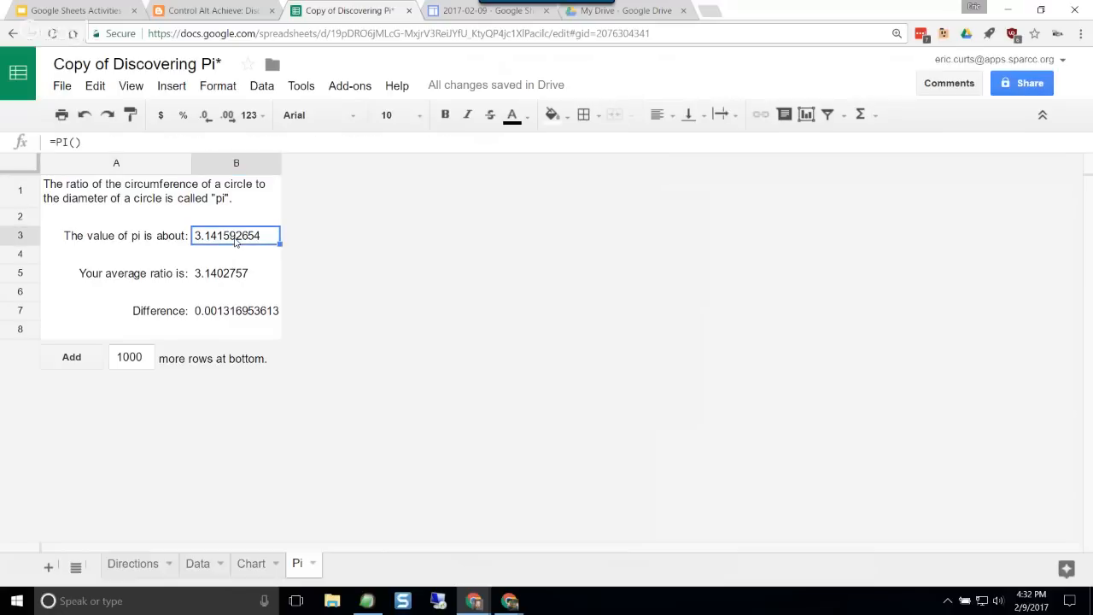
left_click(243, 278)
left_click(250, 315)
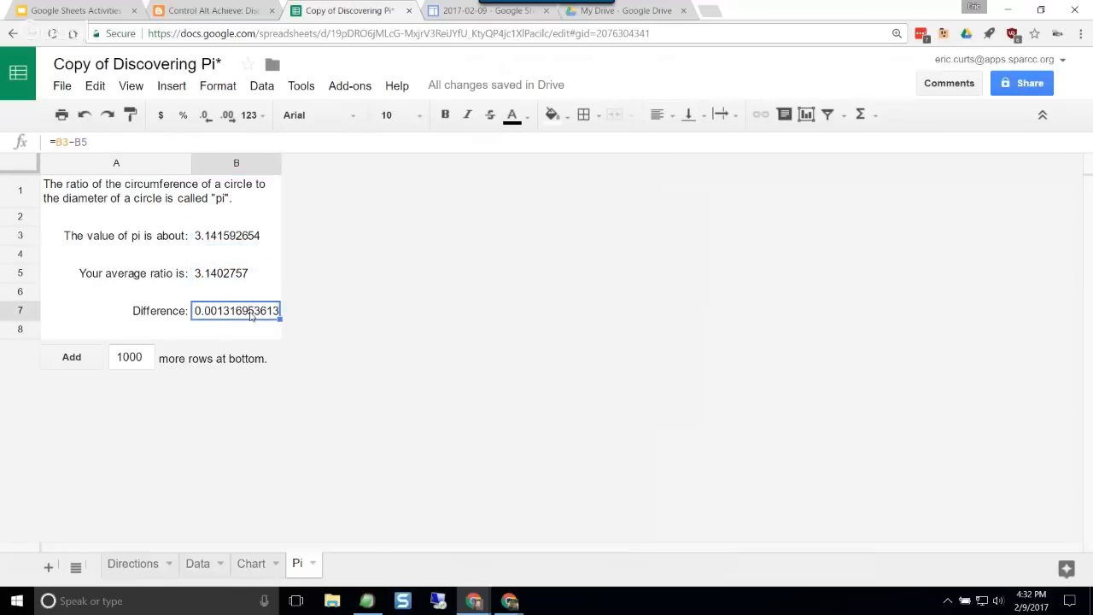
Step: Start a new chart from the Circumference and Diameter data in B1:C37 of the Data sheet
left_click(199, 570)
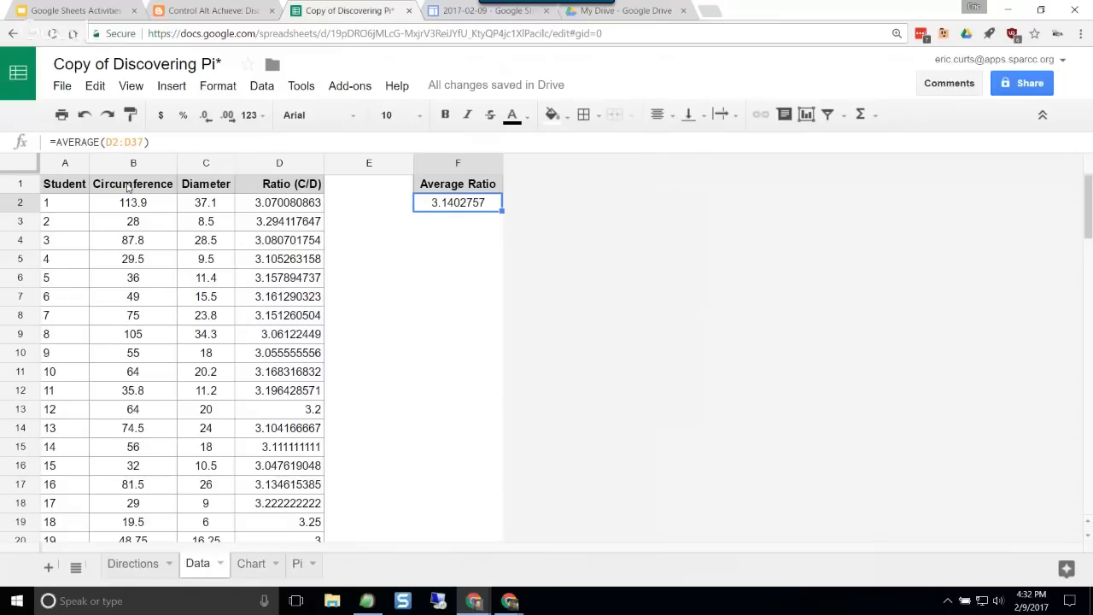
left_click_drag(128, 188, 215, 498)
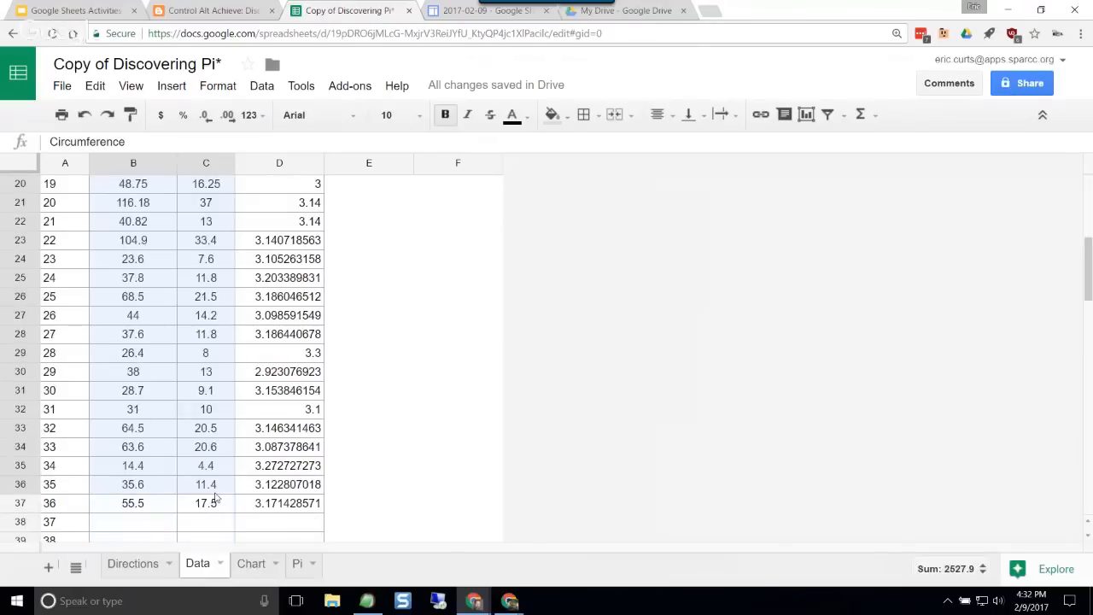
scroll(293, 369, "up", 2)
scroll(293, 369, "up", 3)
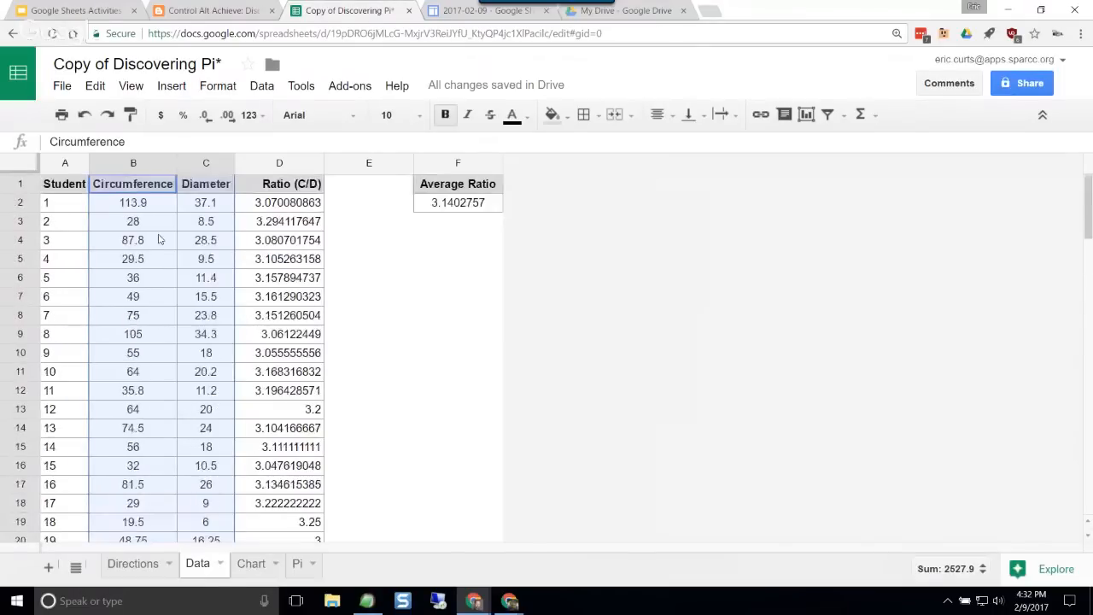
left_click(181, 92)
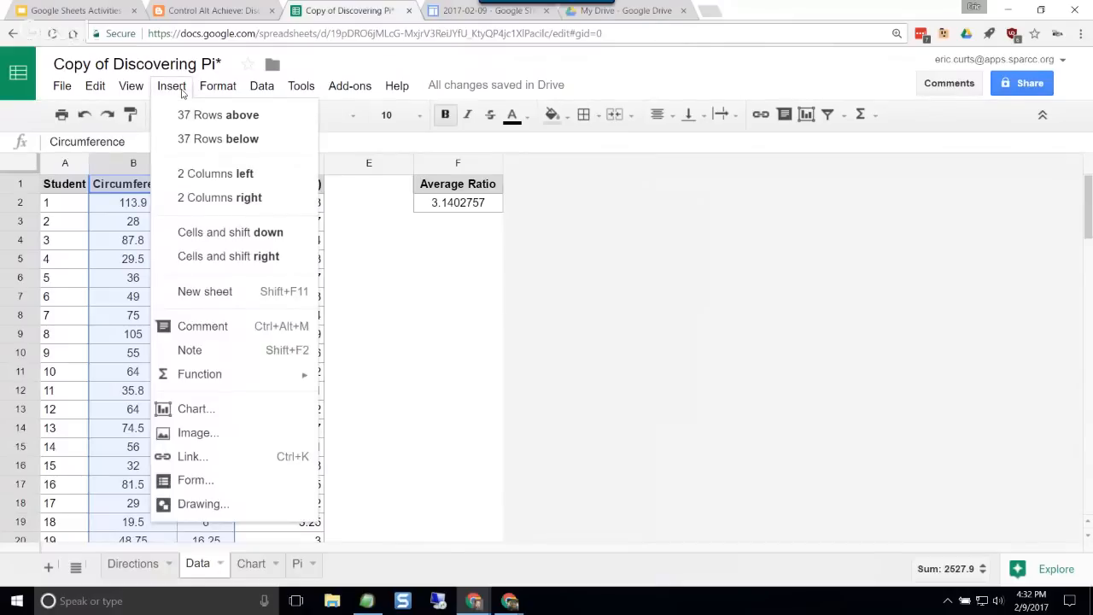
left_click(206, 414)
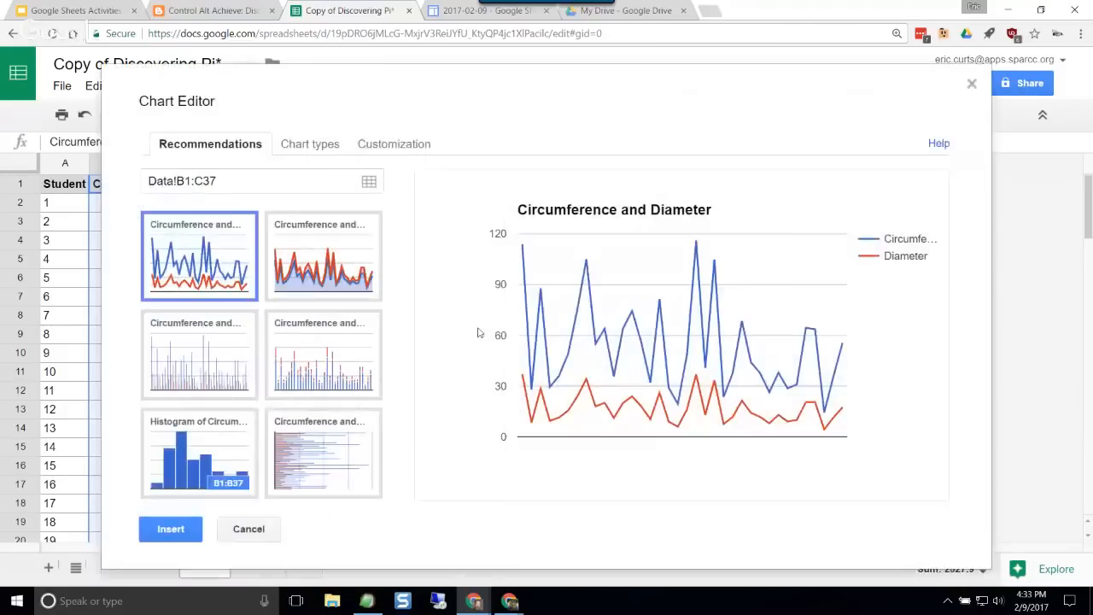
Step: Try the area, column and bar chart types on the circumference and diameter data
left_click(317, 146)
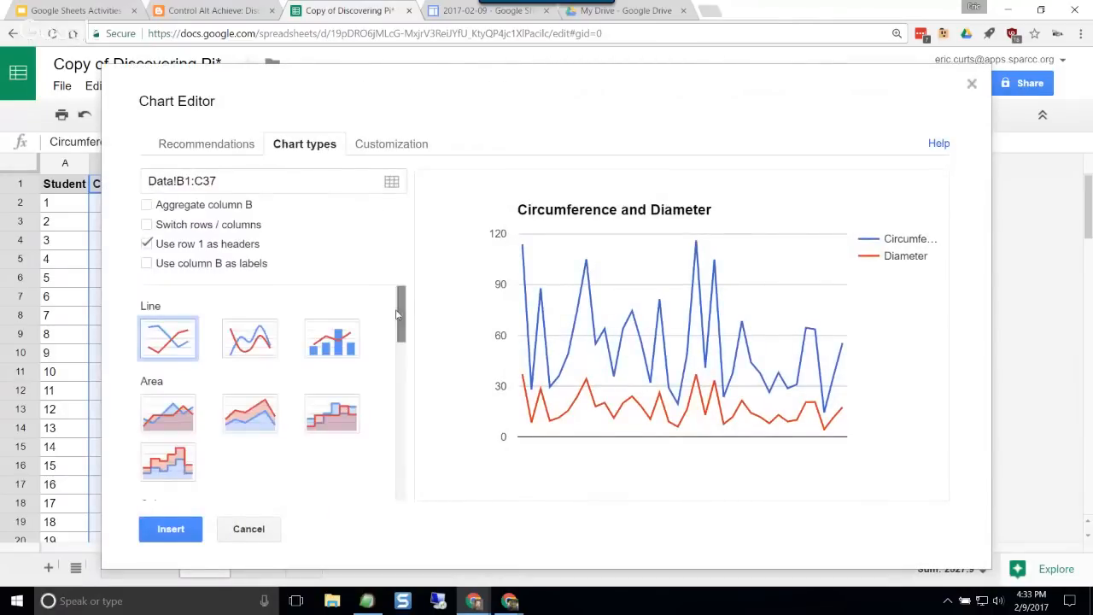
mouse_move(401, 306)
left_mouse_down()
mouse_move(404, 440)
mouse_move(412, 295)
left_mouse_up()
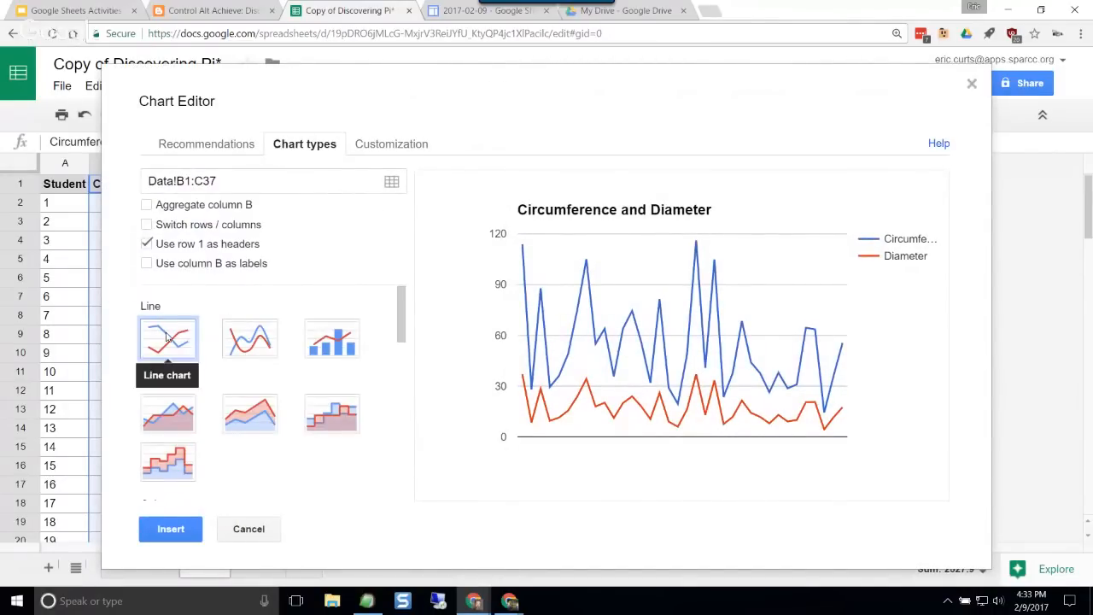
left_click(161, 416)
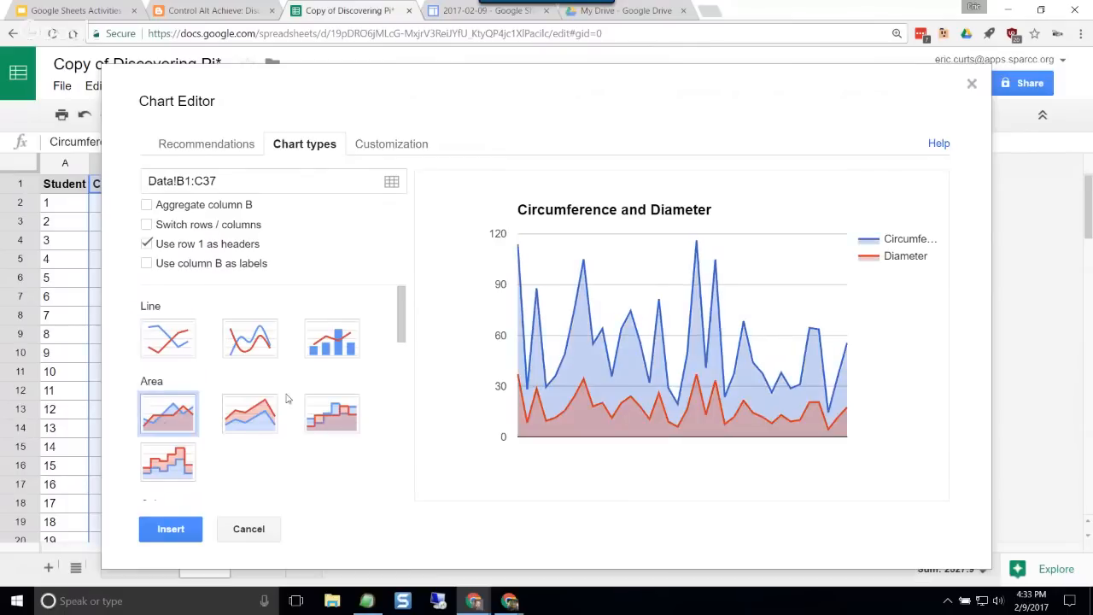
scroll(284, 398, "down", 3)
left_click(170, 397)
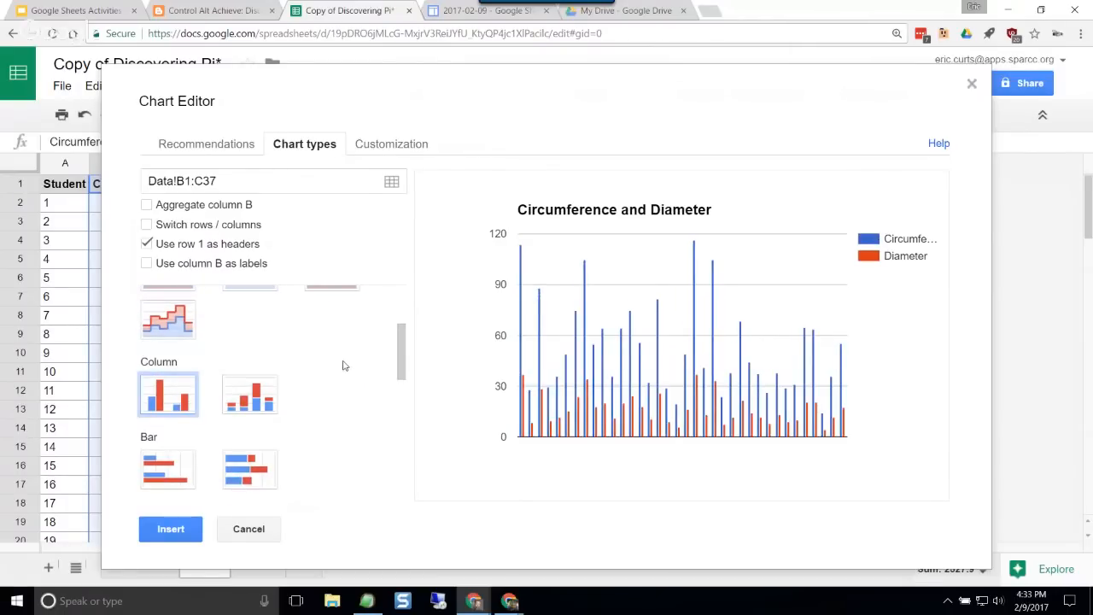
scroll(342, 365, "down", 1)
left_click(168, 393)
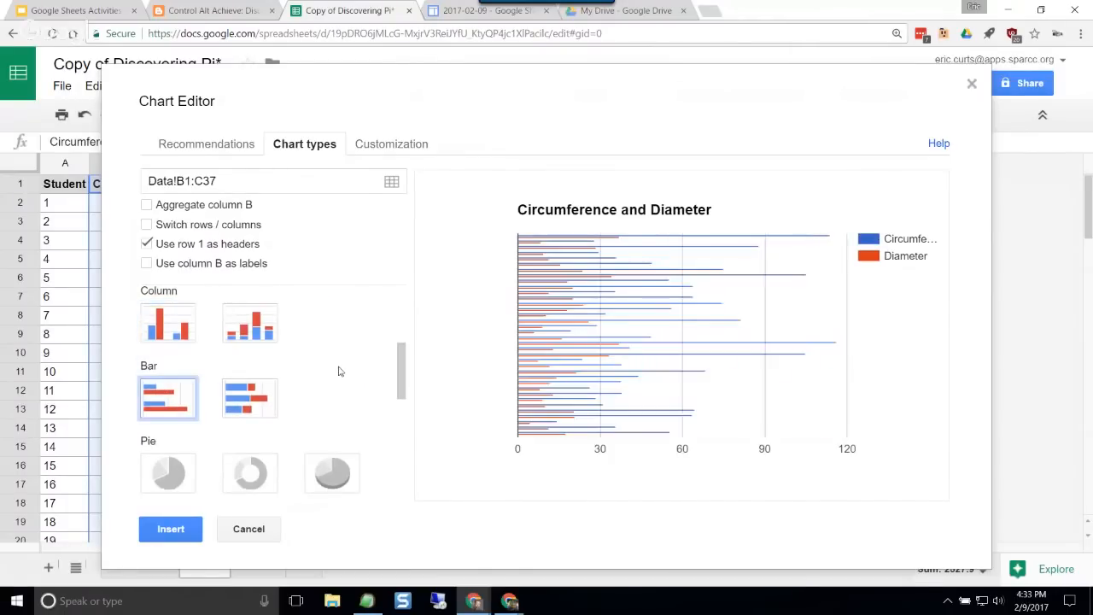
Step: Set the chart type to Scatter chart for the circumference and diameter data
scroll(335, 371, "down", 2)
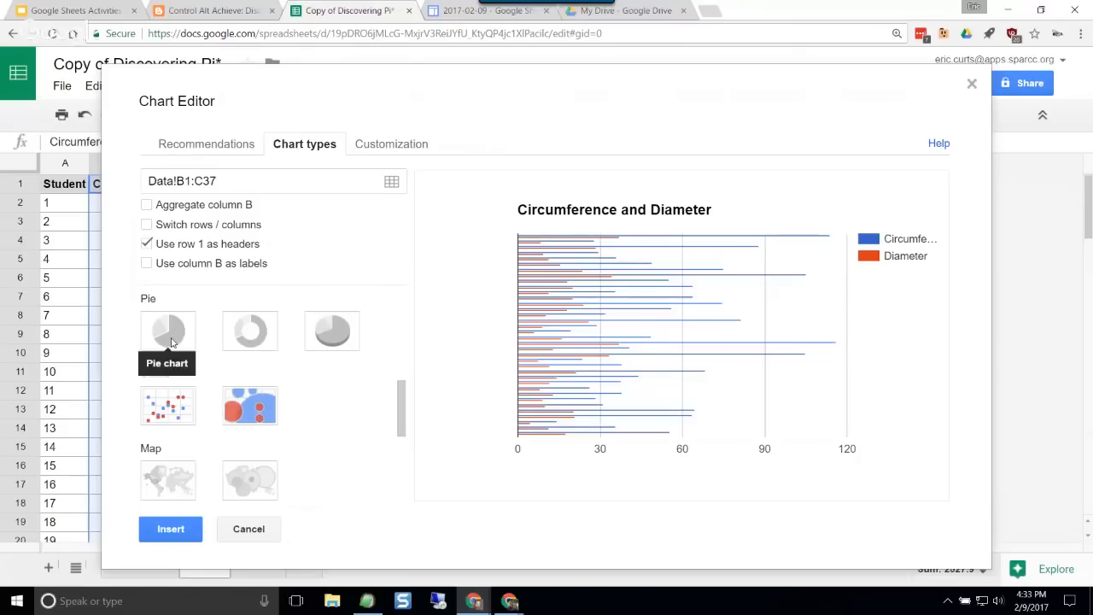
left_click(178, 414)
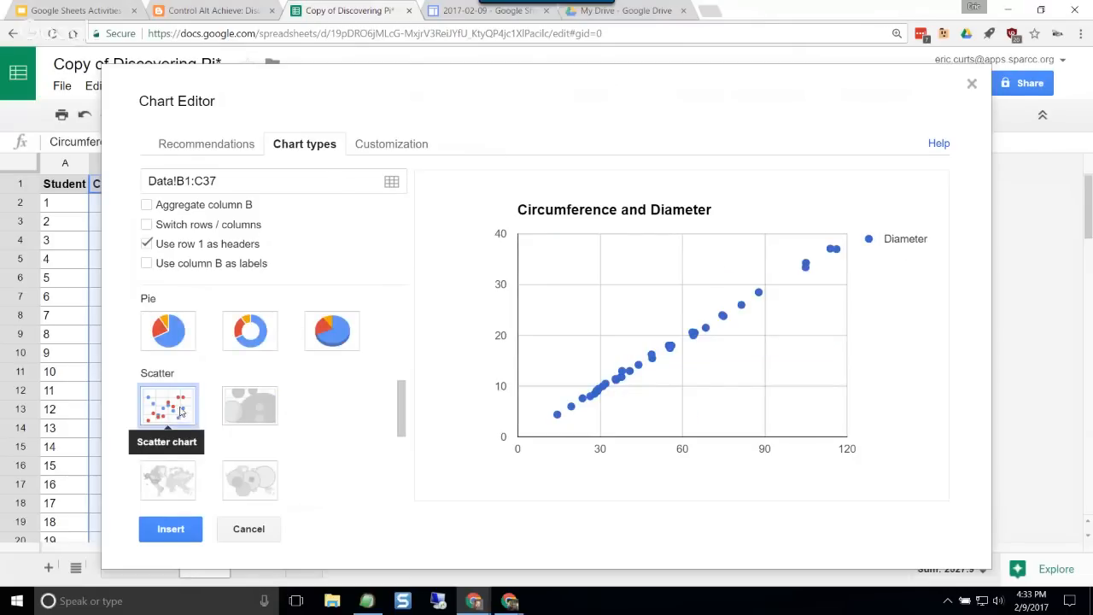
scroll(177, 414, "up", 5)
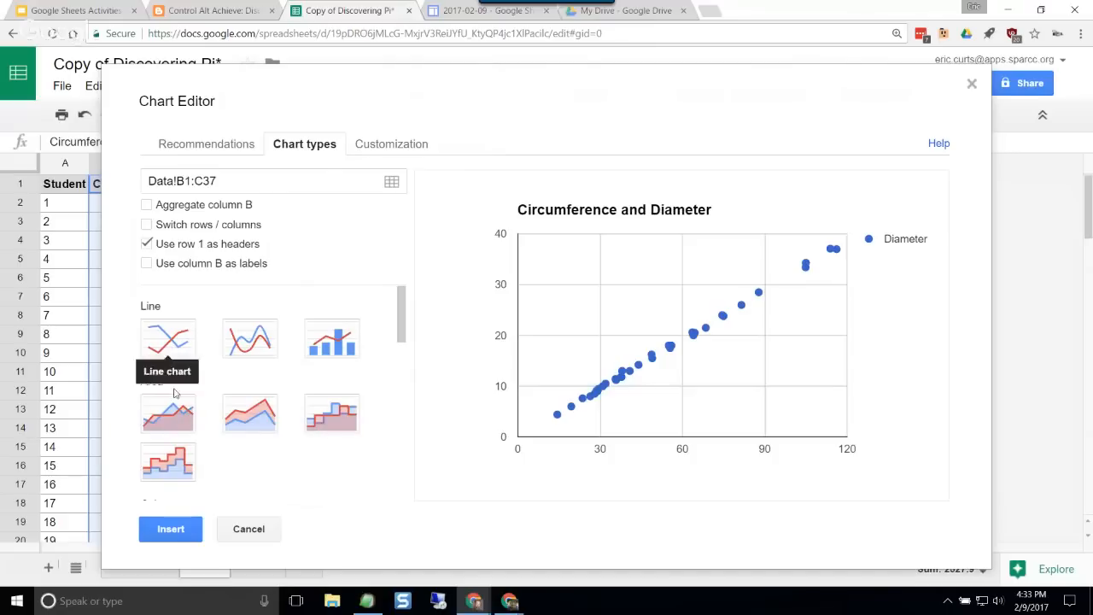
scroll(175, 405, "down", 3)
scroll(175, 404, "down", 3)
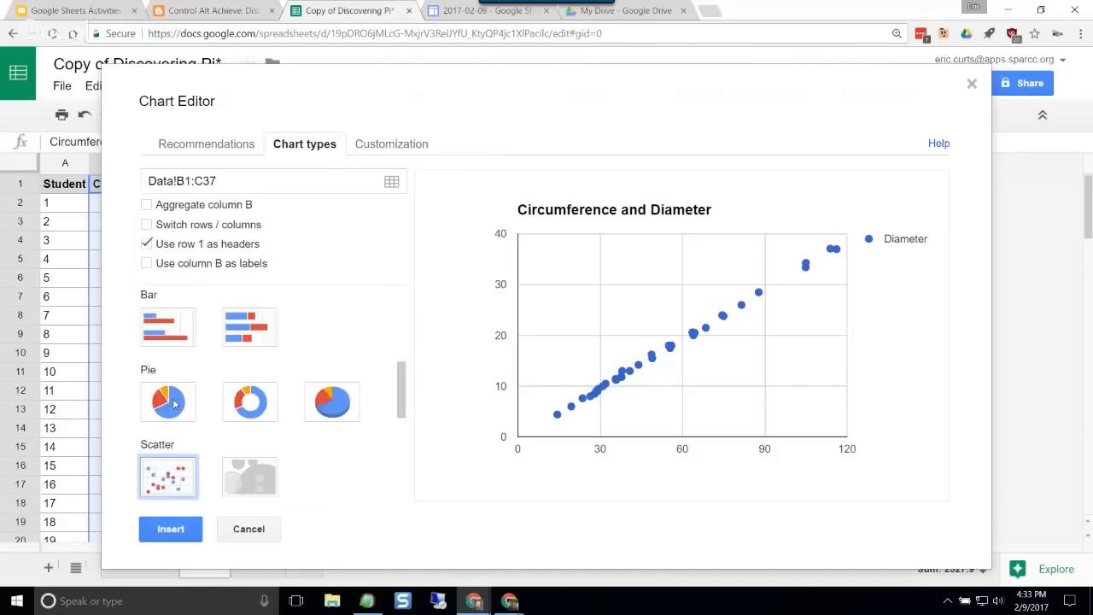
scroll(179, 374, "down", 3)
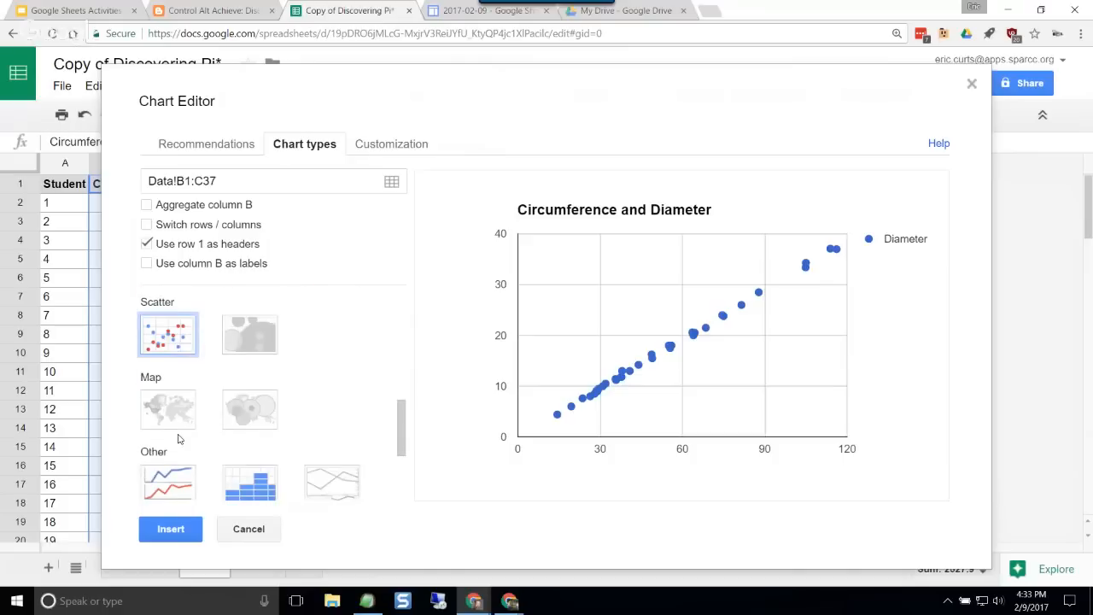
scroll(183, 411, "up", 4)
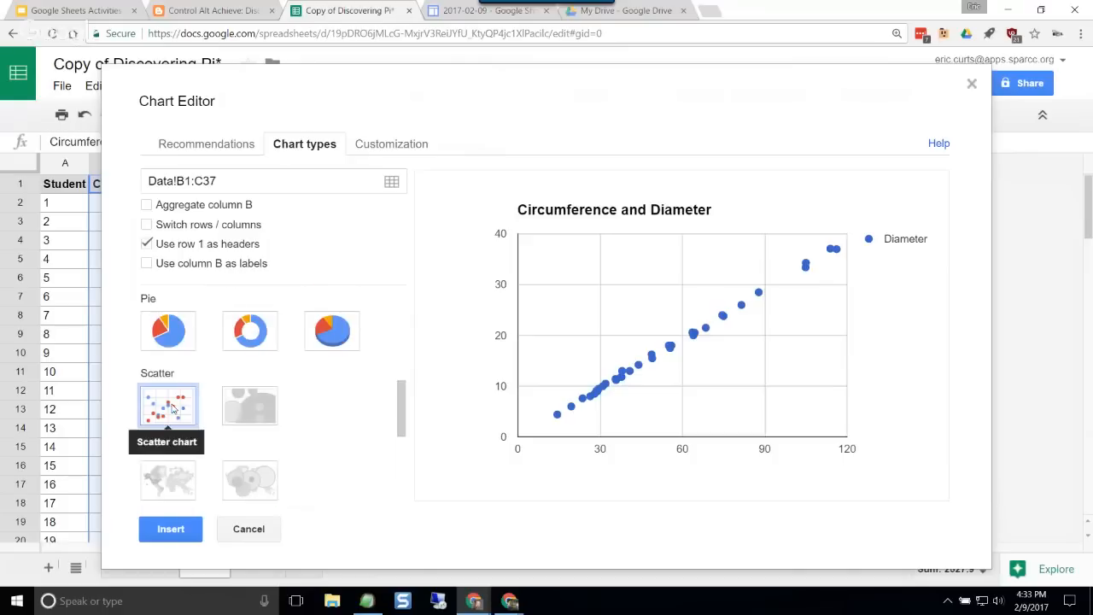
Step: Insert the scatter chart and move it to its own sheet
left_click(190, 530)
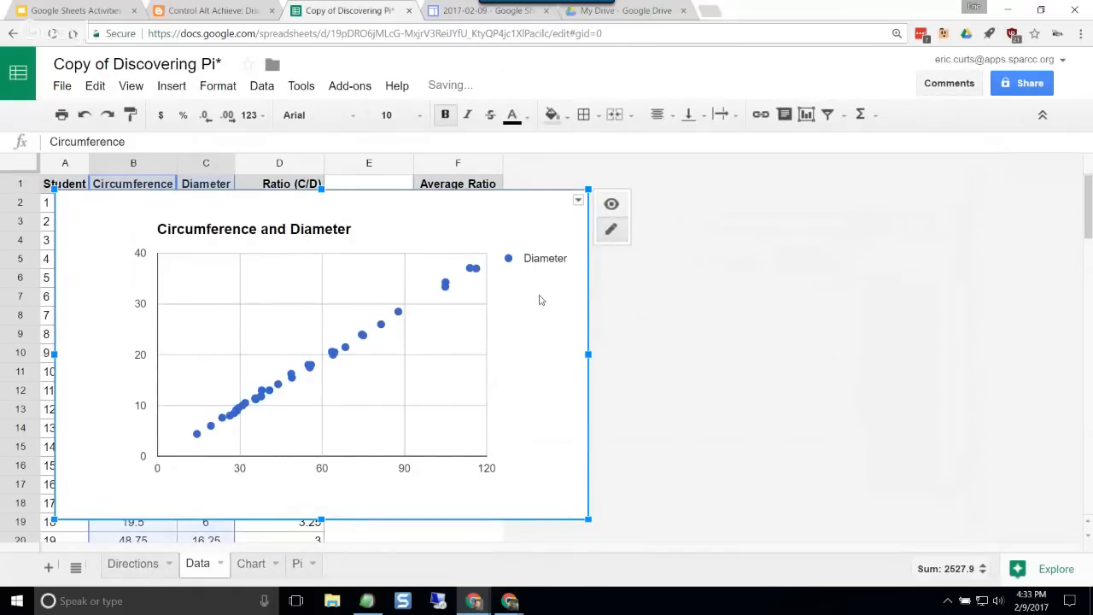
left_click(578, 200)
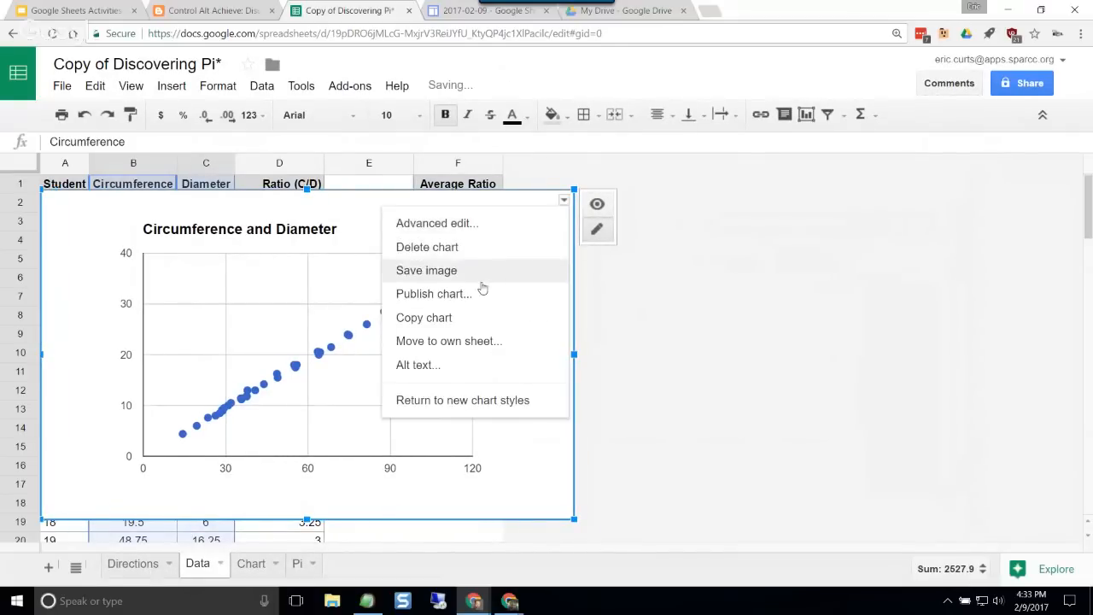
left_click(468, 343)
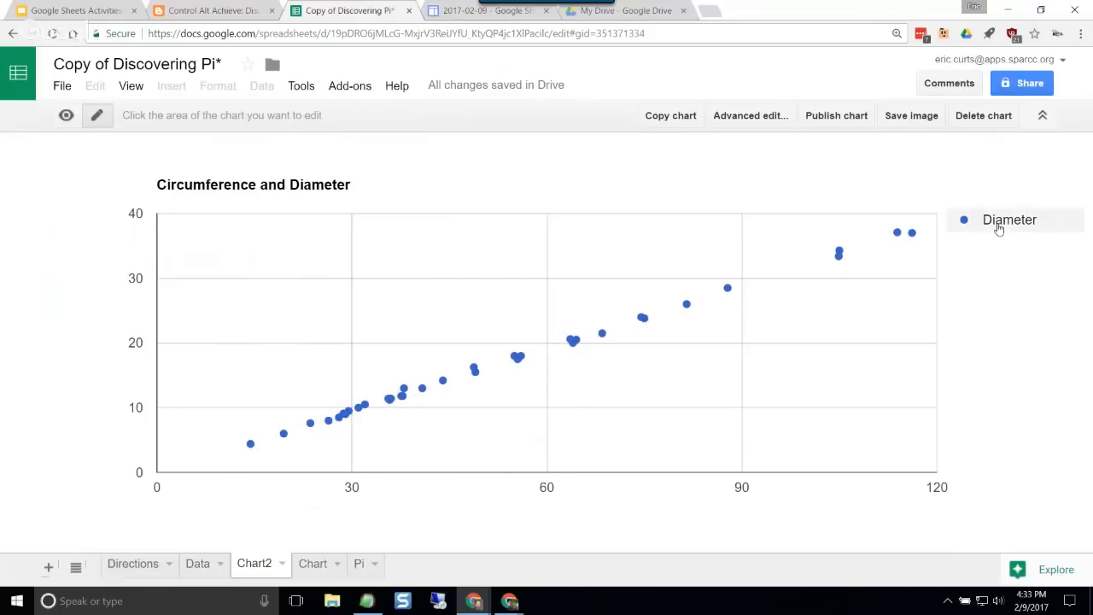
Step: Review the Directions sheet and inspect the ratio formula in cell D10 of the Data sheet
left_click(133, 566)
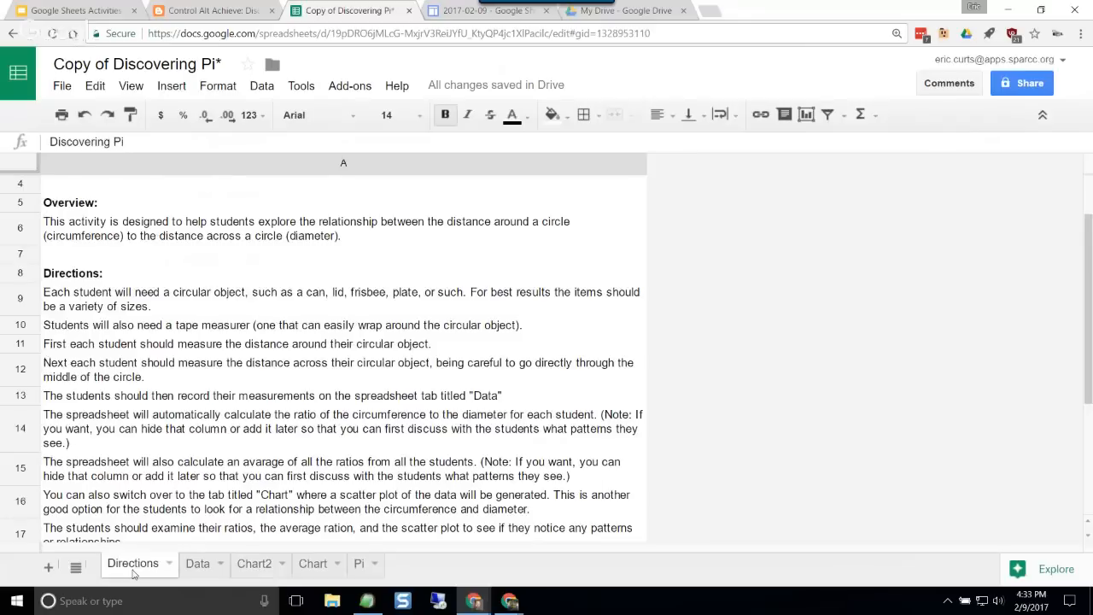
left_click(197, 564)
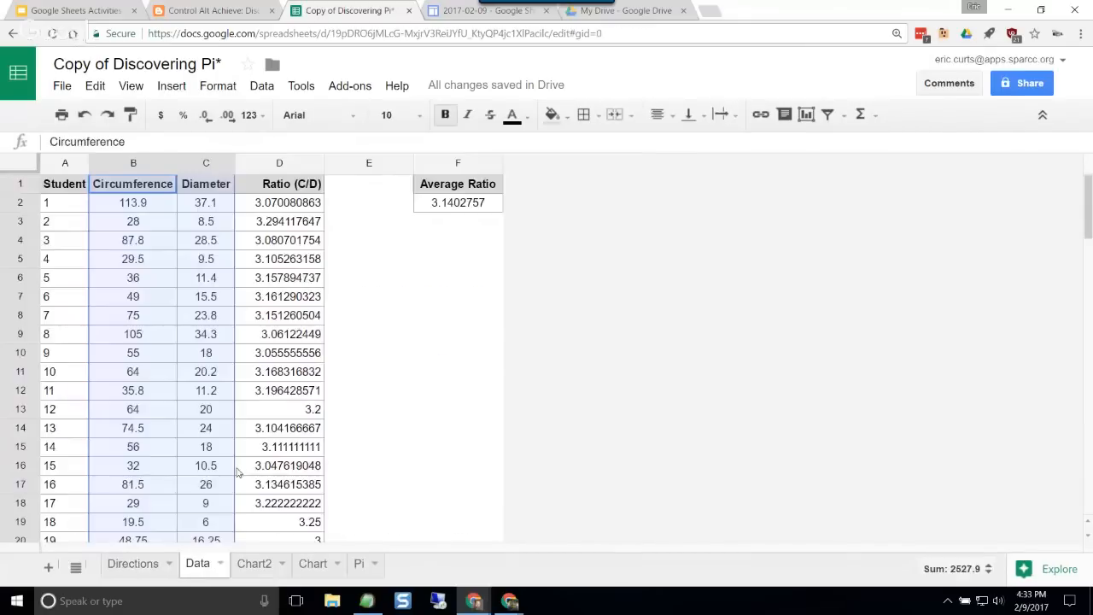
left_click(290, 353)
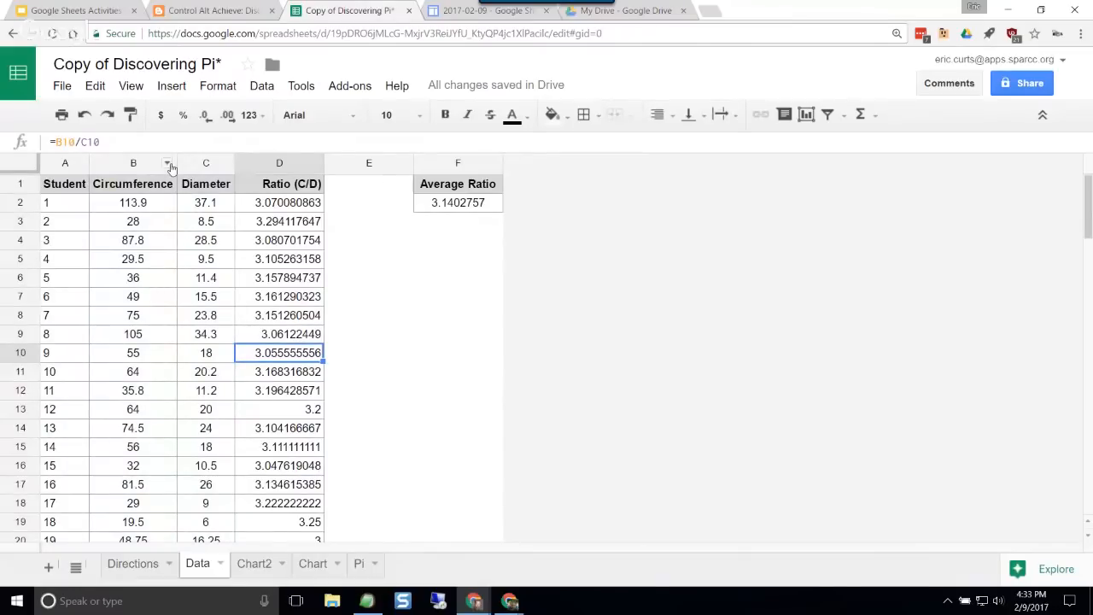
Step: Switch to the Google Sheets Activities slides to review slides 26 and 27, and view the Discovering Pi blog article
left_click(68, 11)
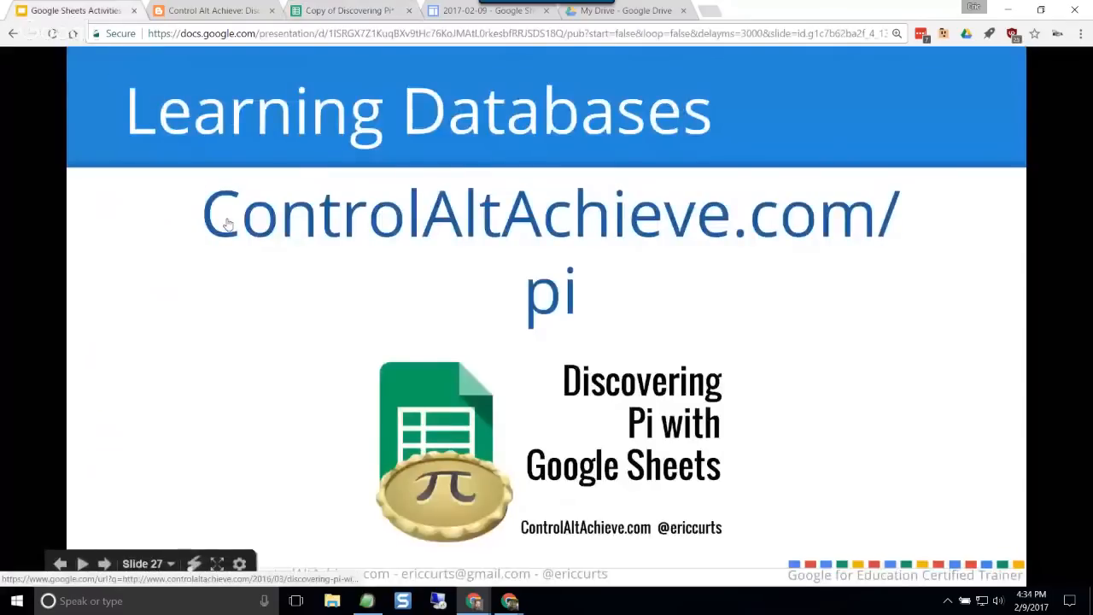
key("Left")
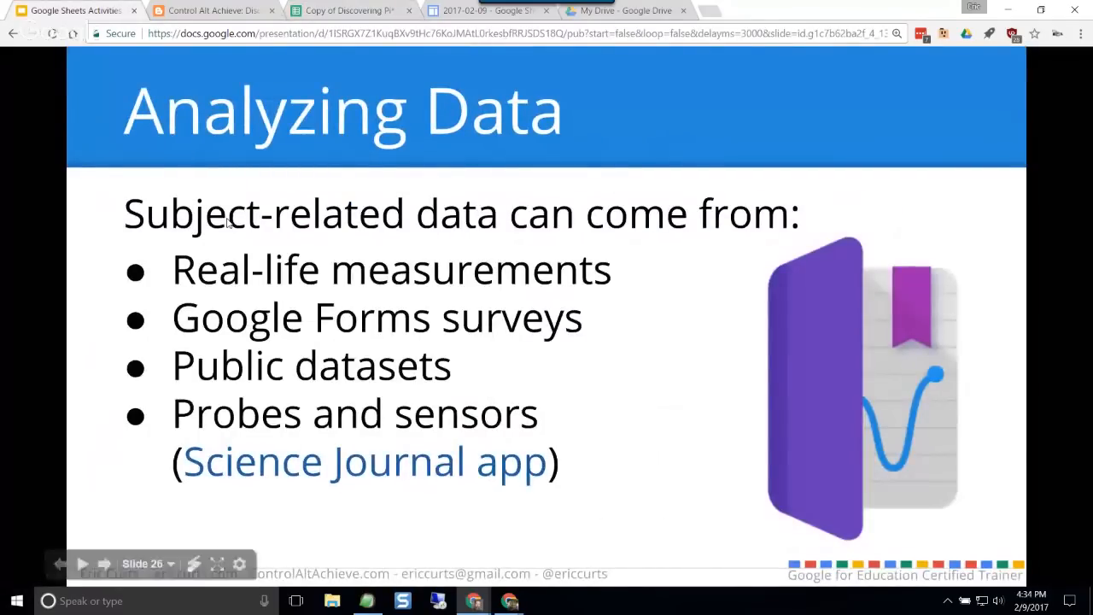
key("Right")
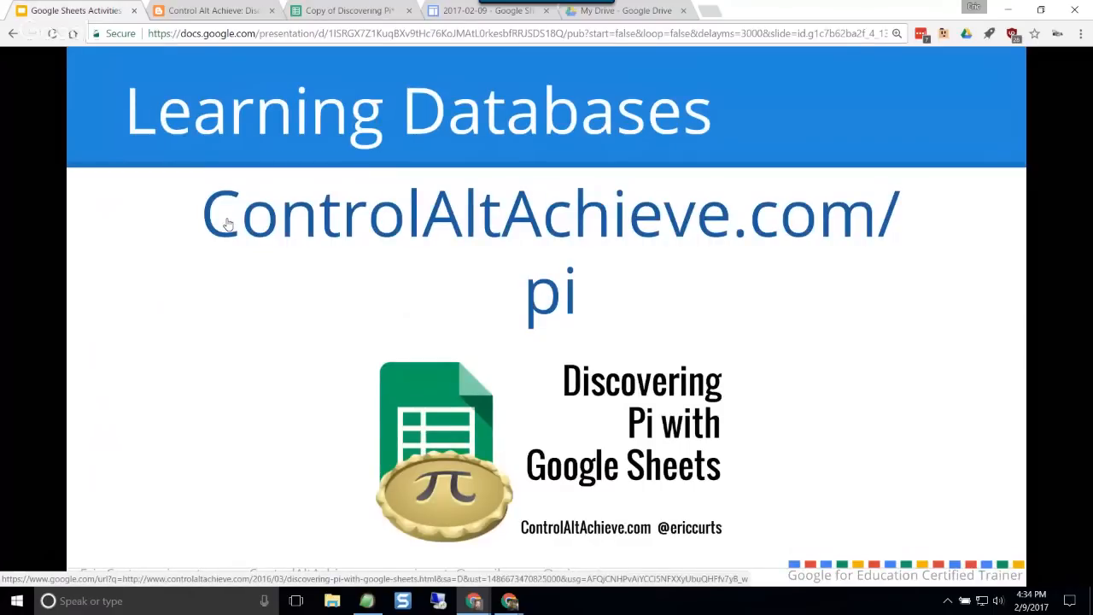
left_click(192, 17)
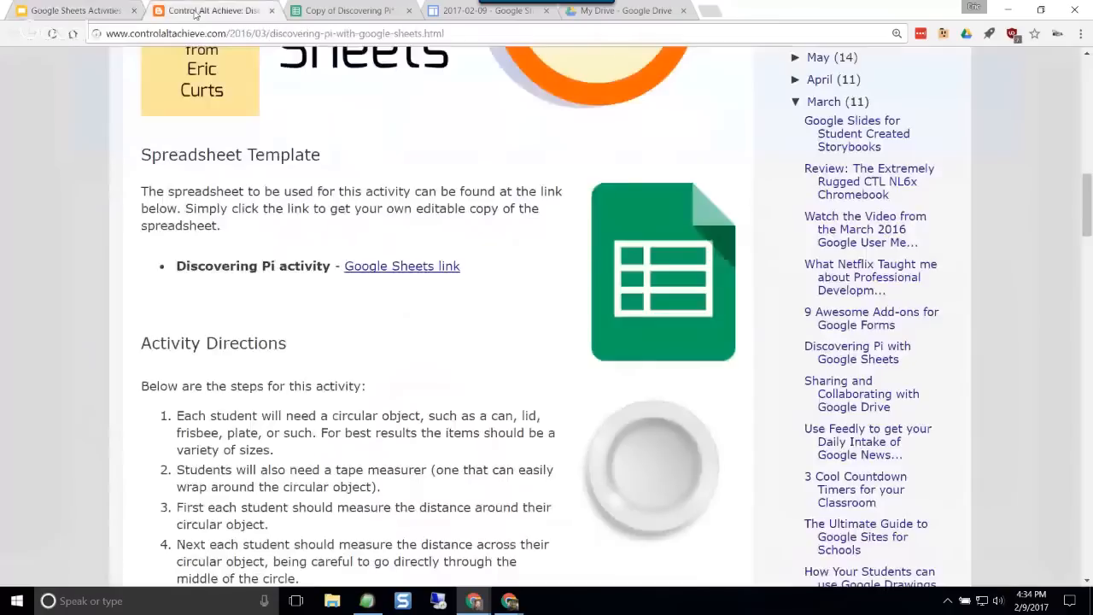
Step: Return to the Discovering Pi spreadsheet and view the scatter plot on the Chart2 sheet
left_click(352, 10)
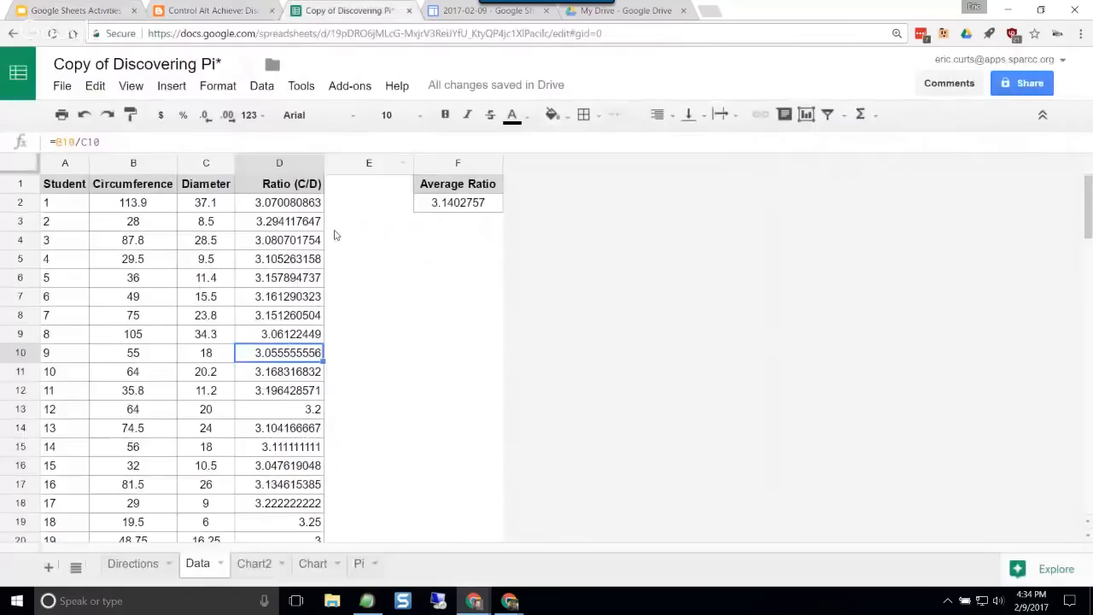
left_click(313, 564)
left_click(256, 564)
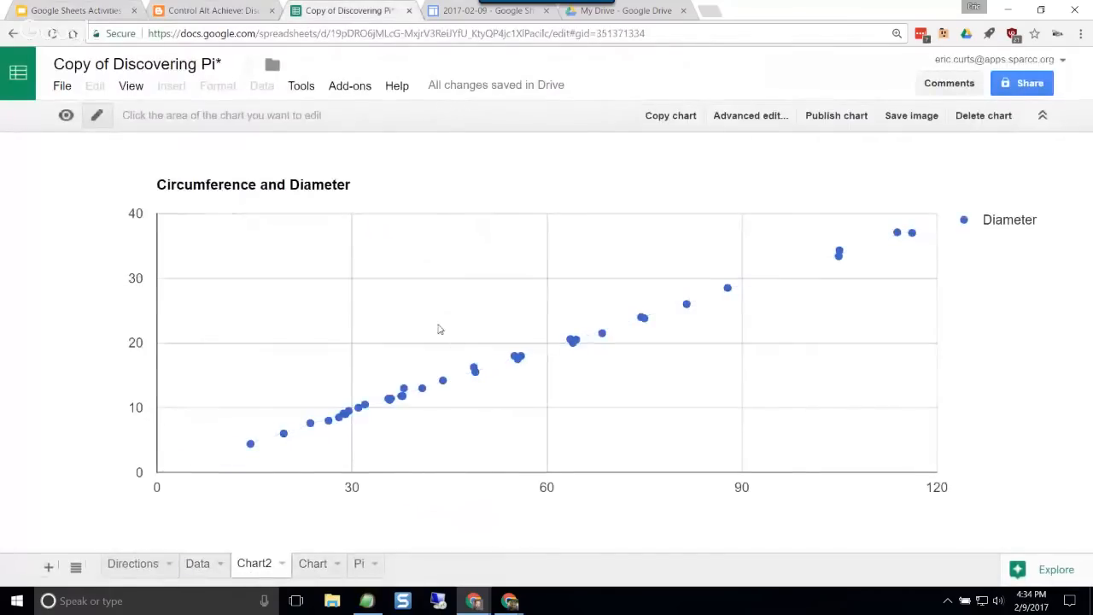